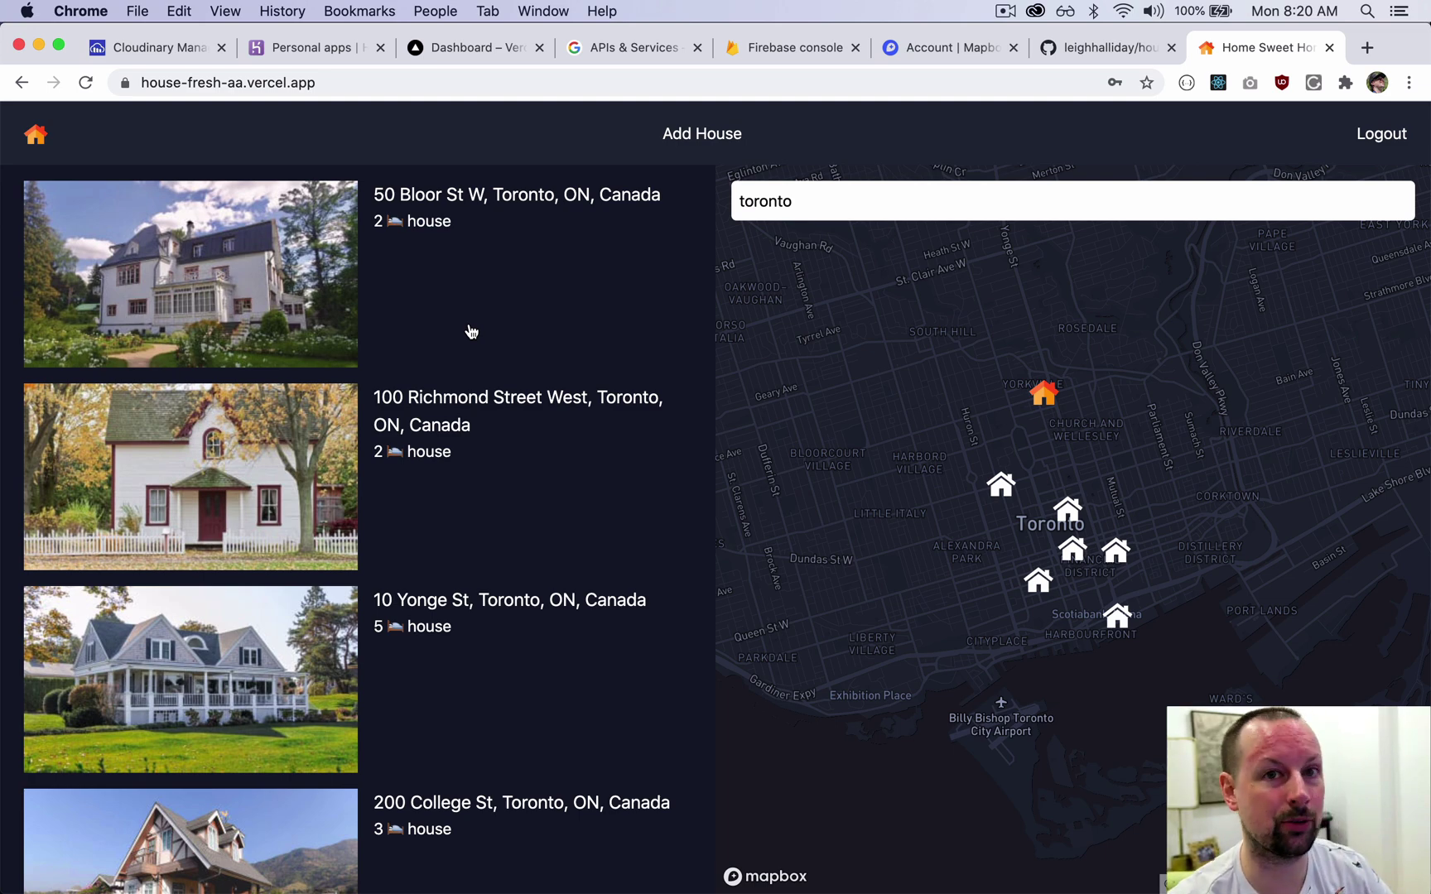
Step: Leave the Toronto house listings for the leighhalliday/house-course GitHub tab
{"action": "left_click", "coordinate": [1097, 48]}
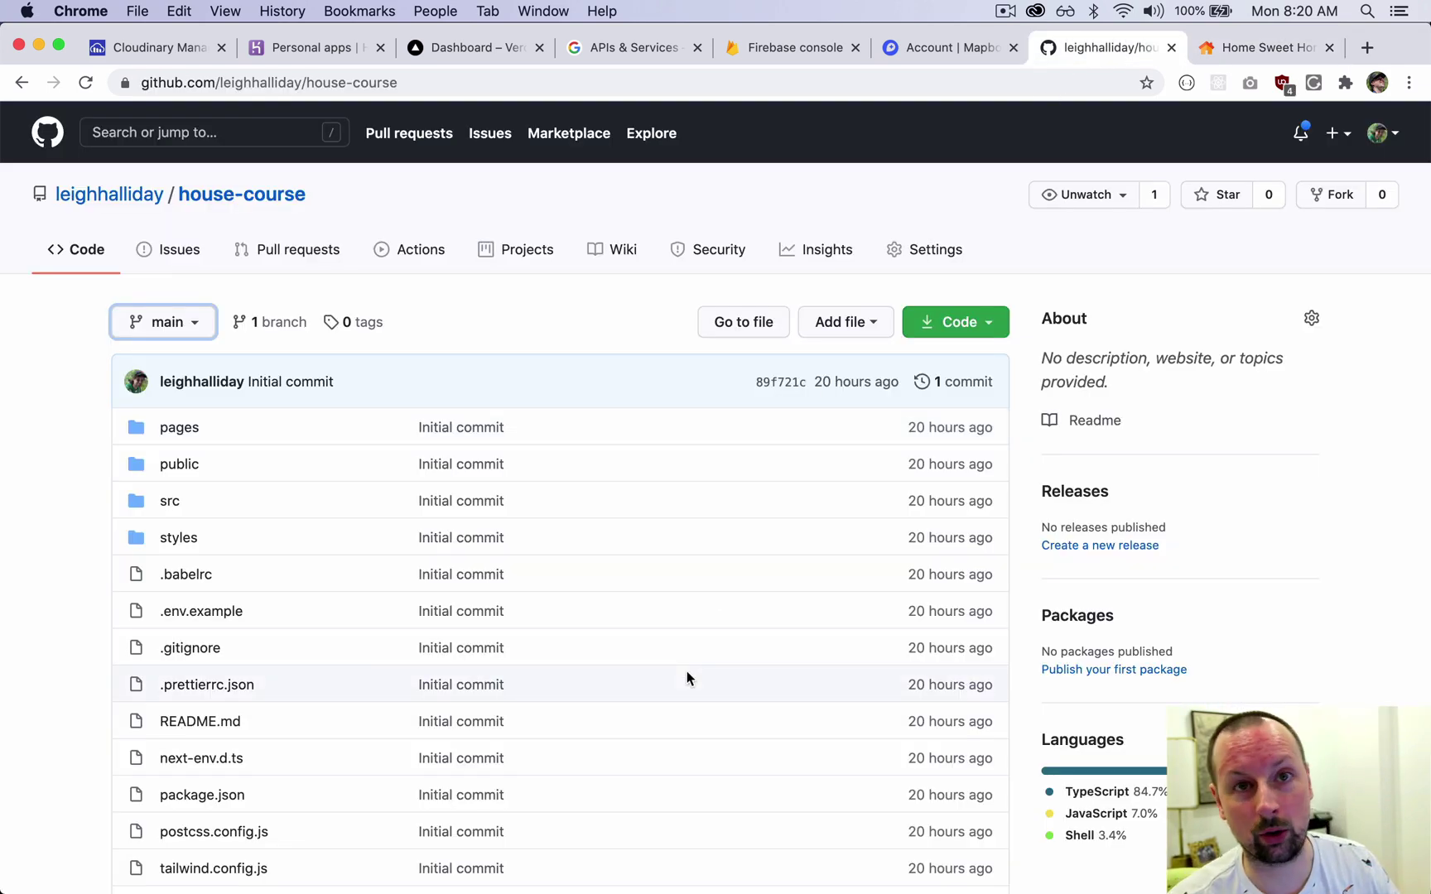
Step: Check the house-course branch list, then copy the repository's SSH clone address
{"action": "left_click", "coordinate": [983, 294]}
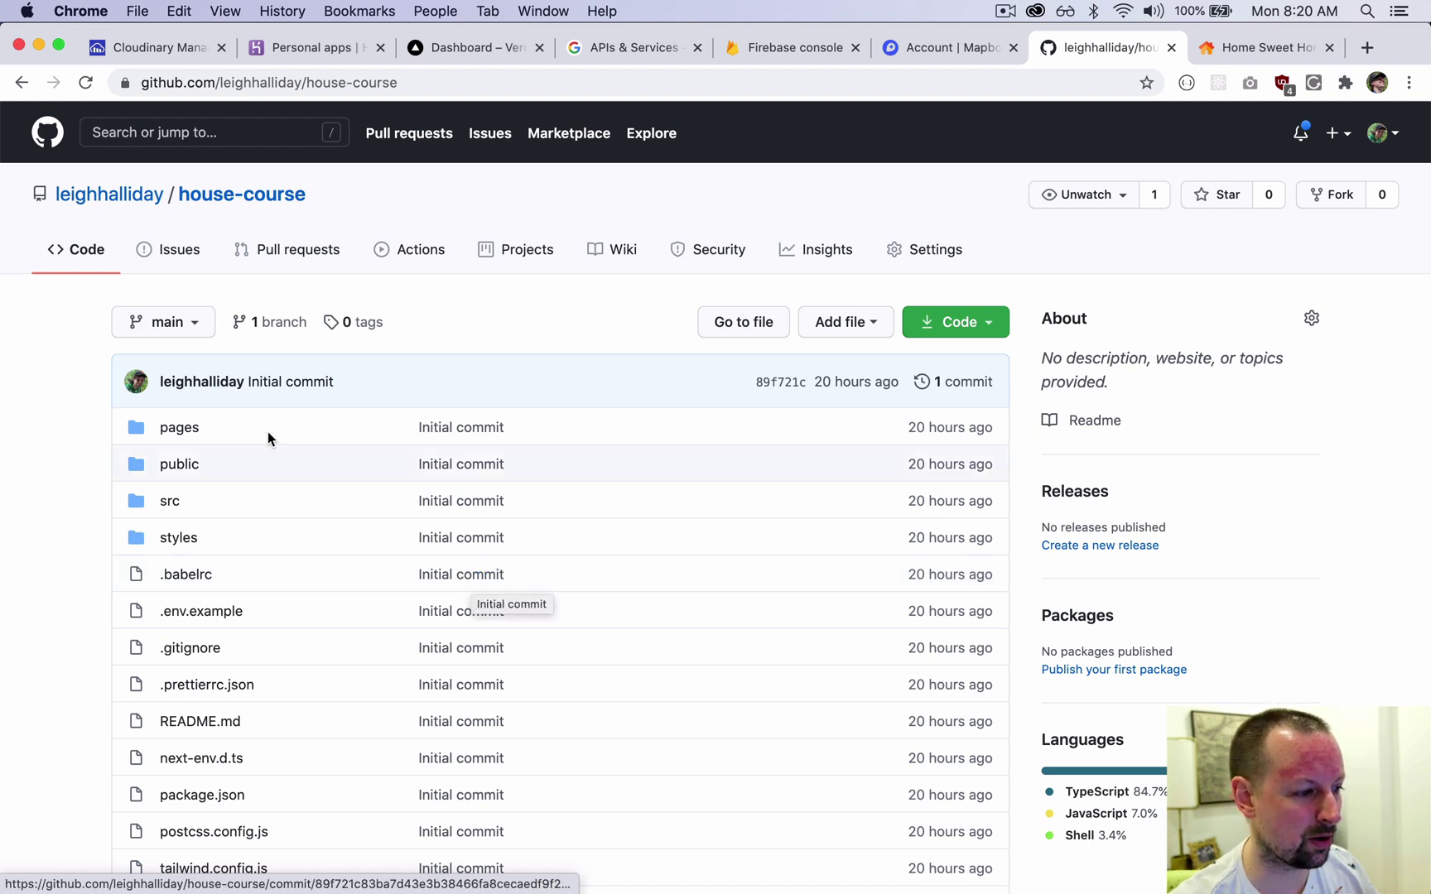
{"action": "left_click", "coordinate": [188, 322]}
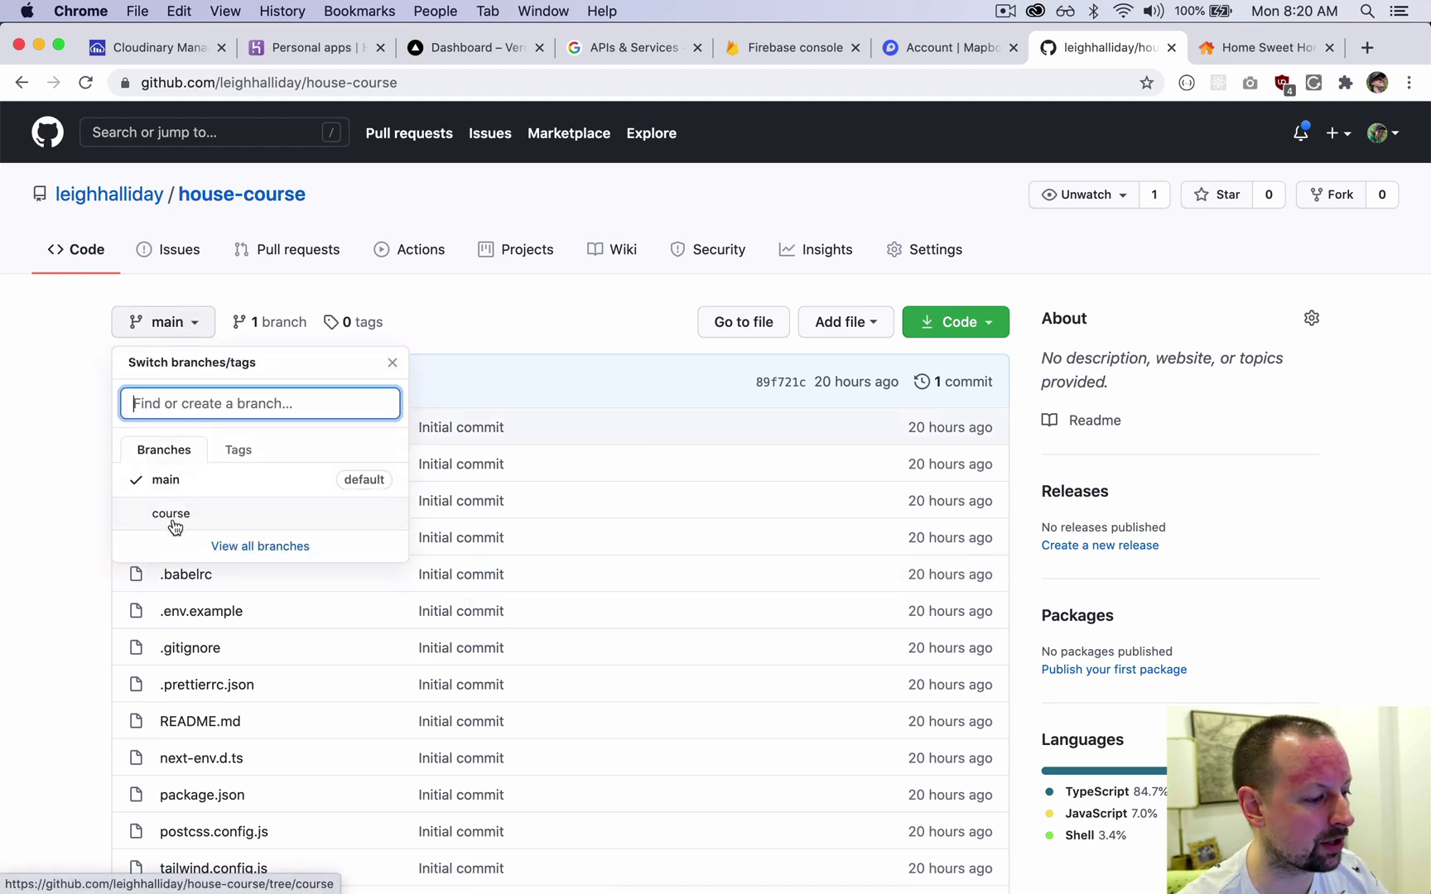
{"action": "left_click", "coordinate": [63, 499]}
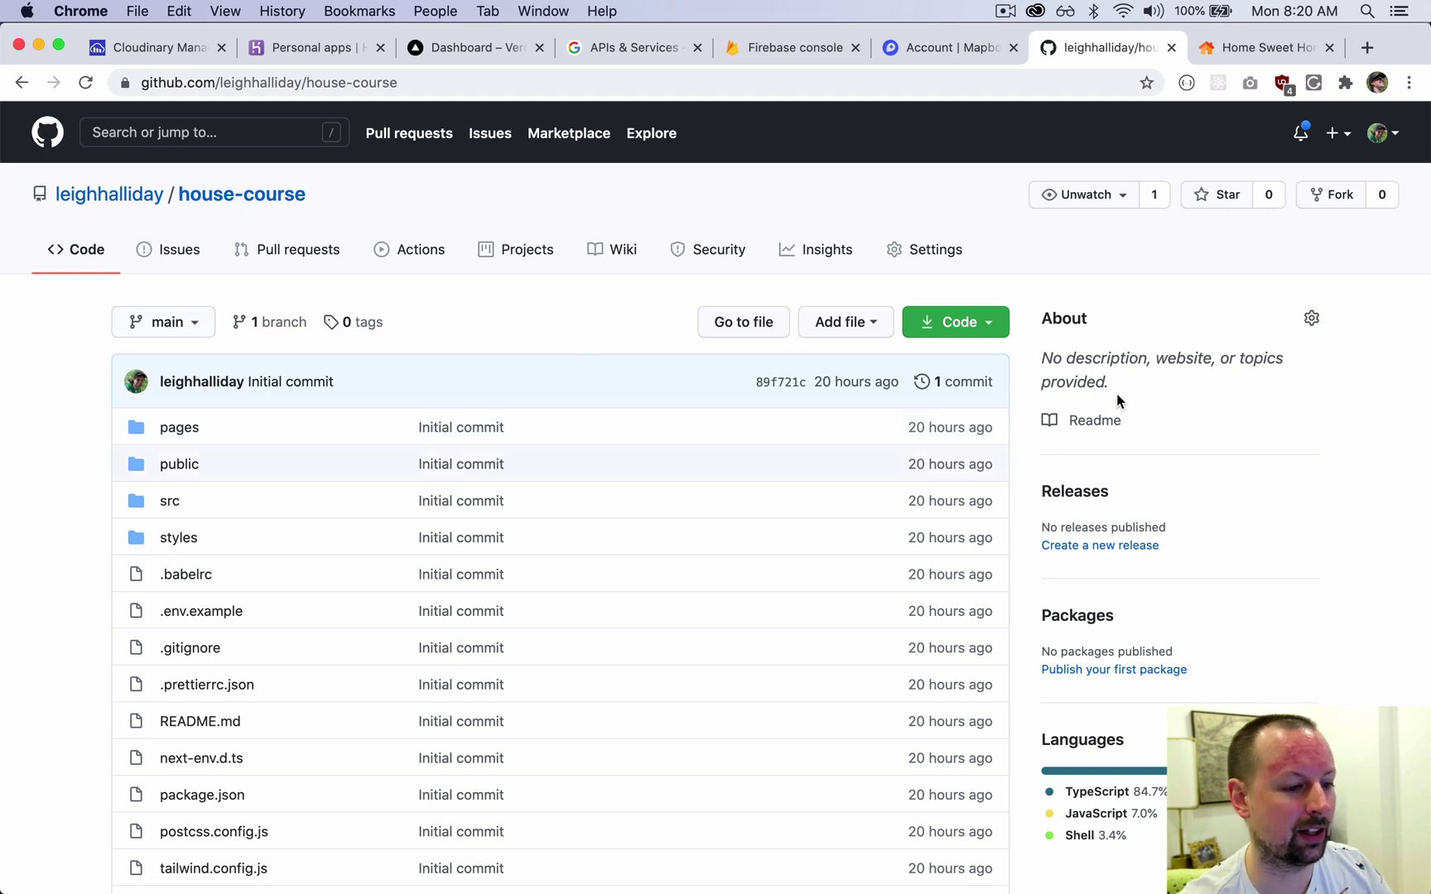
{"action": "left_click", "coordinate": [957, 322]}
{"action": "left_click", "coordinate": [972, 435]}
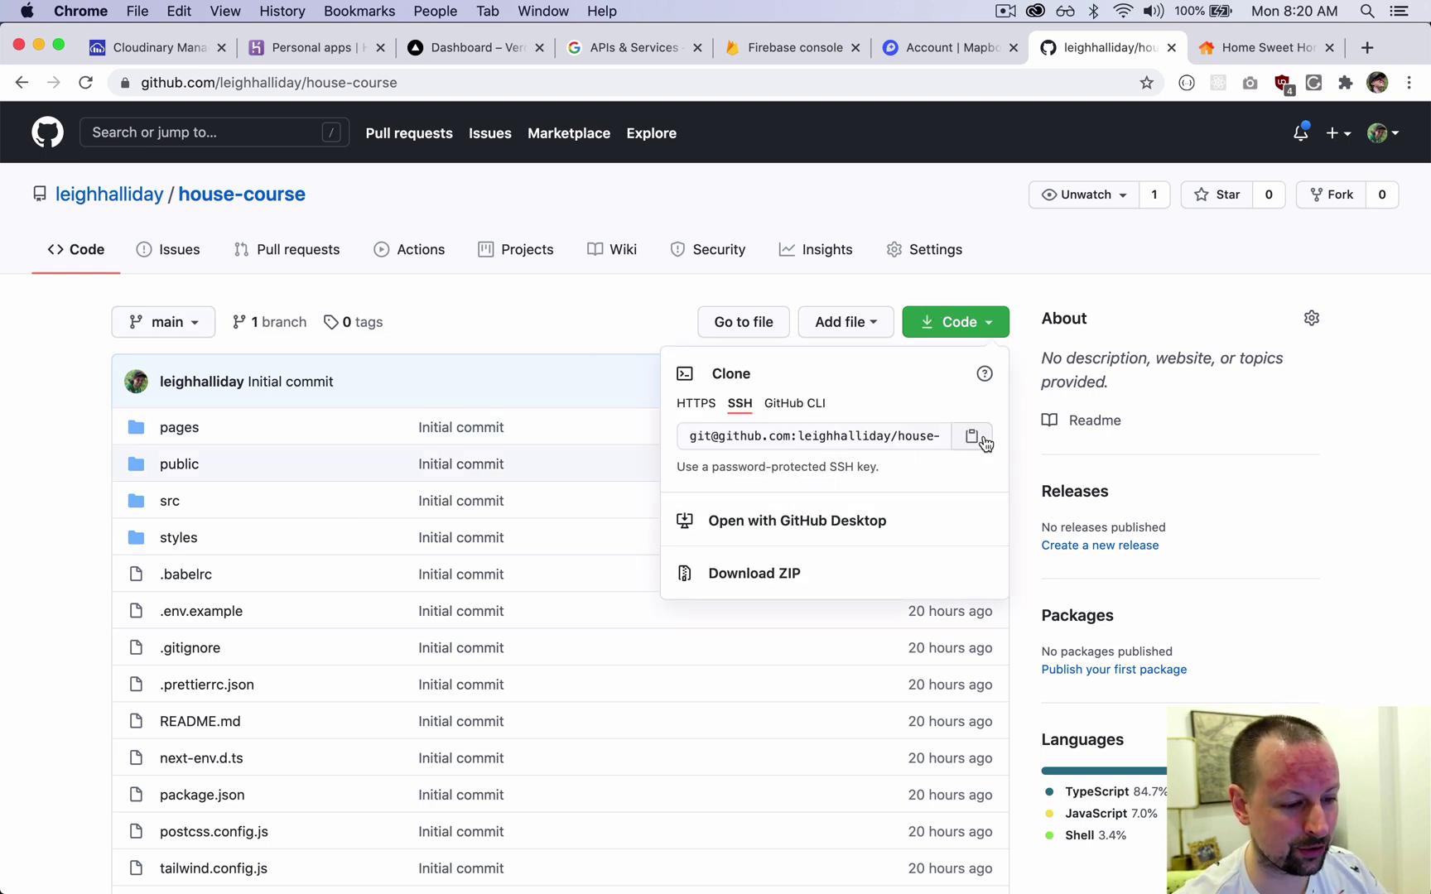
Step: Run yarn install in iTerm2, then open the project folder in VS Code with 'code .'
{"action": "key", "text": "super+Tab"}
{"action": "key", "text": "super+Tab"}
{"action": "key", "text": "super+Tab"}
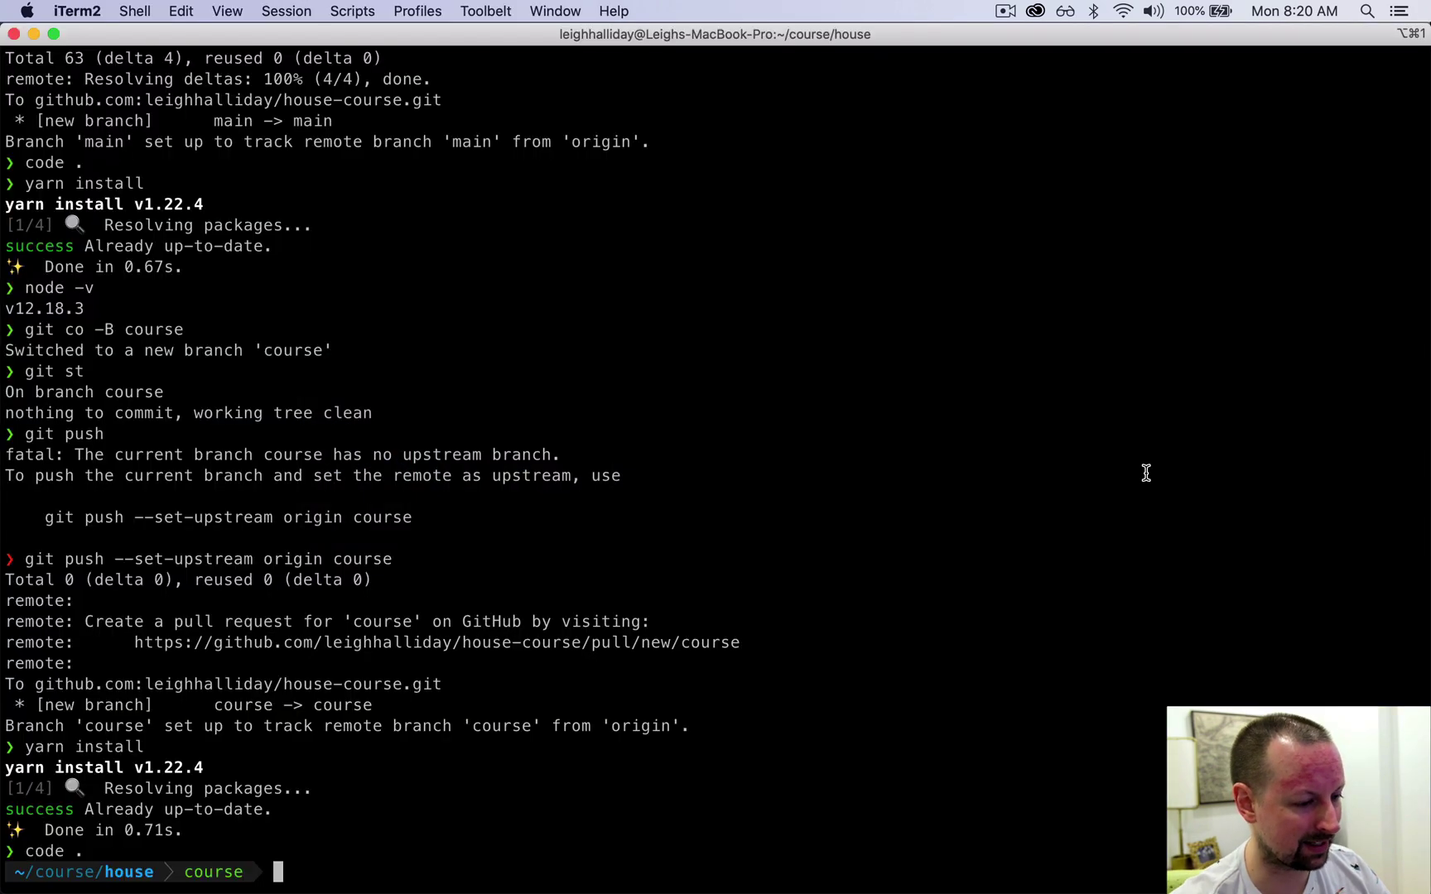
{"action": "type", "text": "yarn install"}
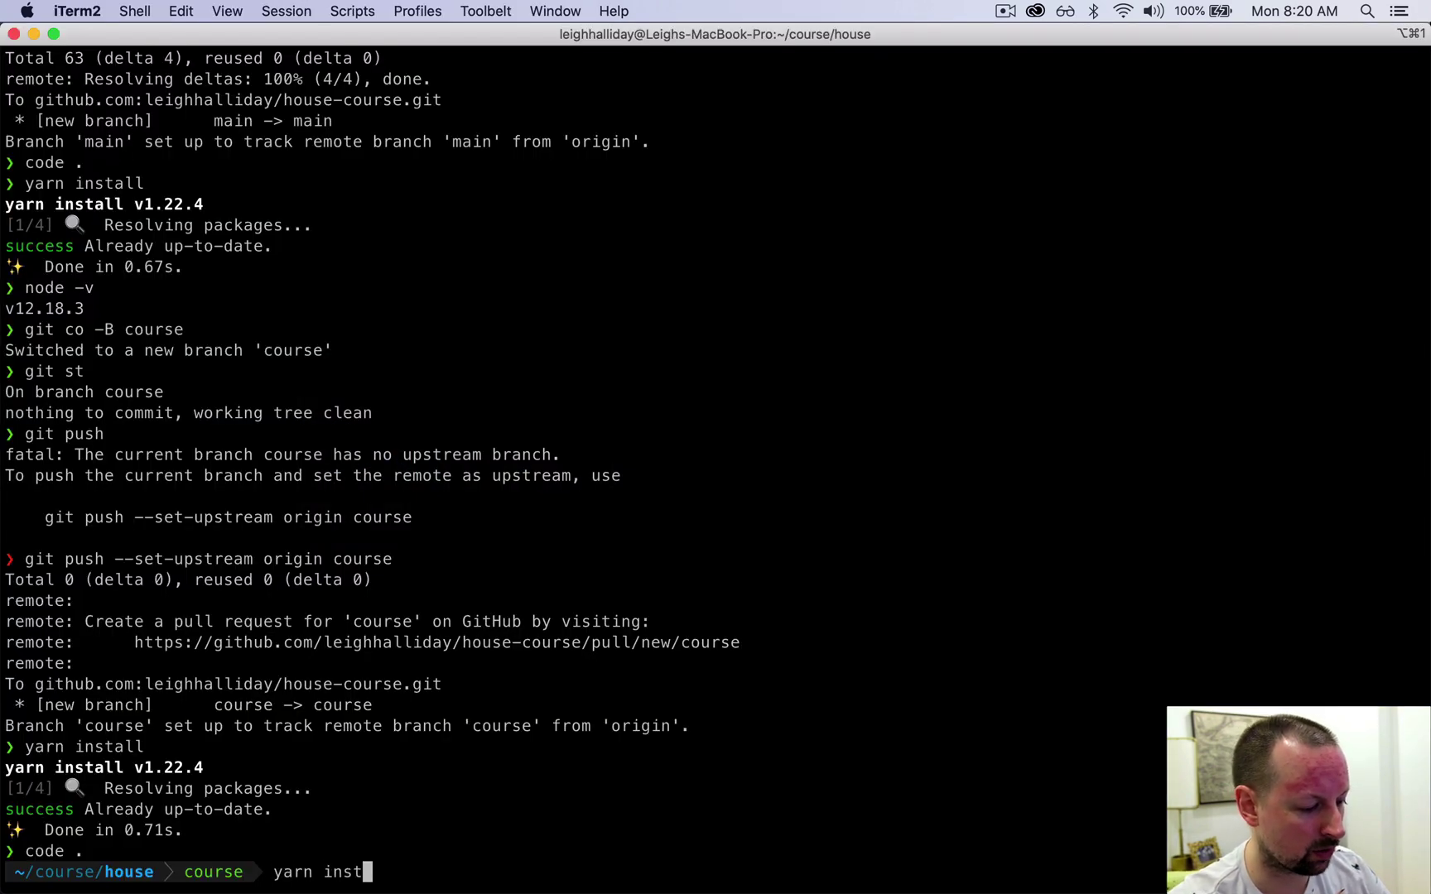
{"action": "key", "text": "Return"}
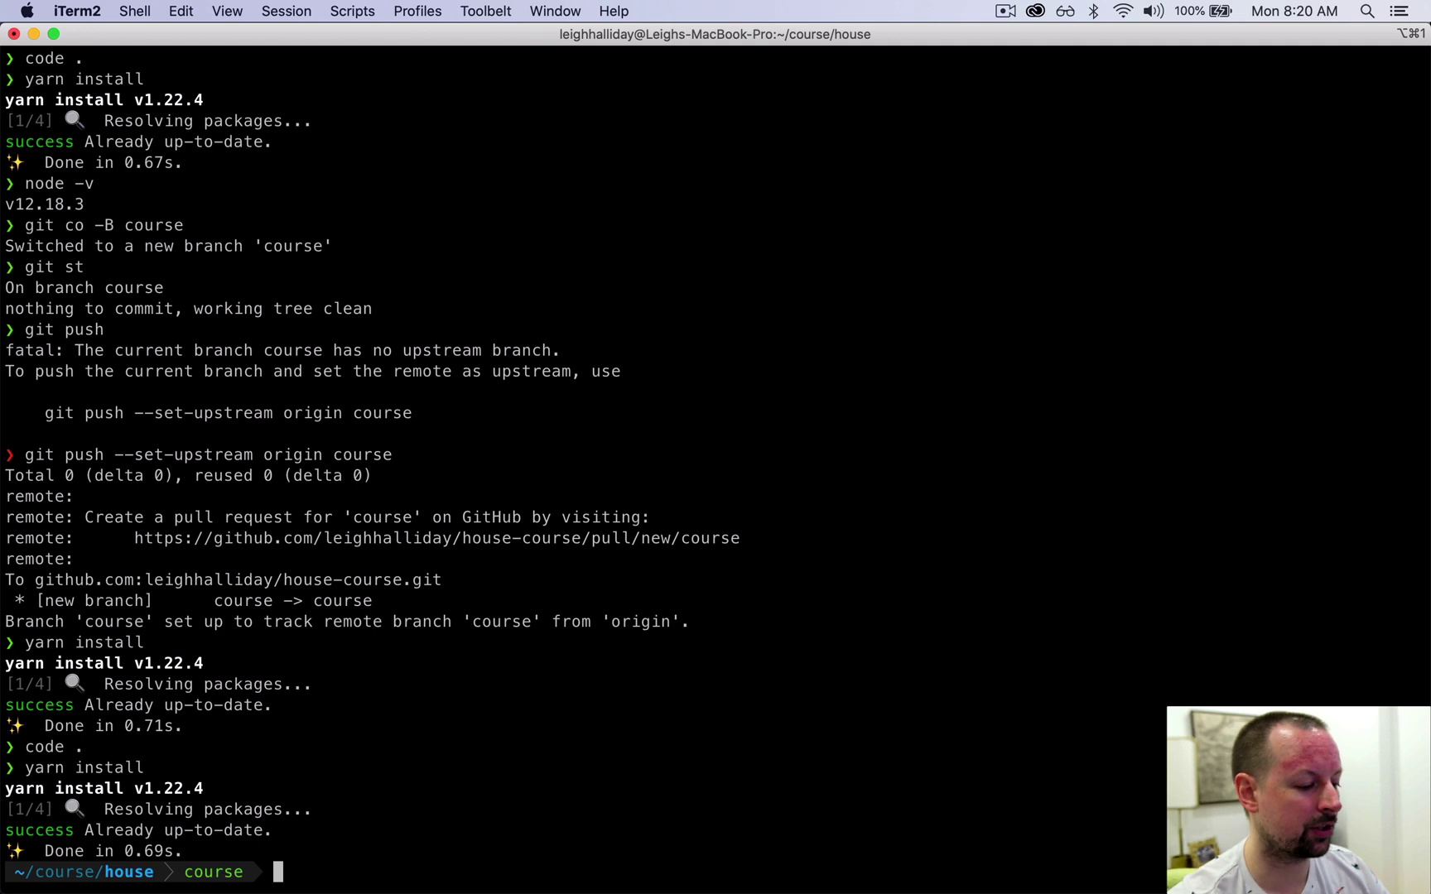
{"action": "type", "text": "code ."}
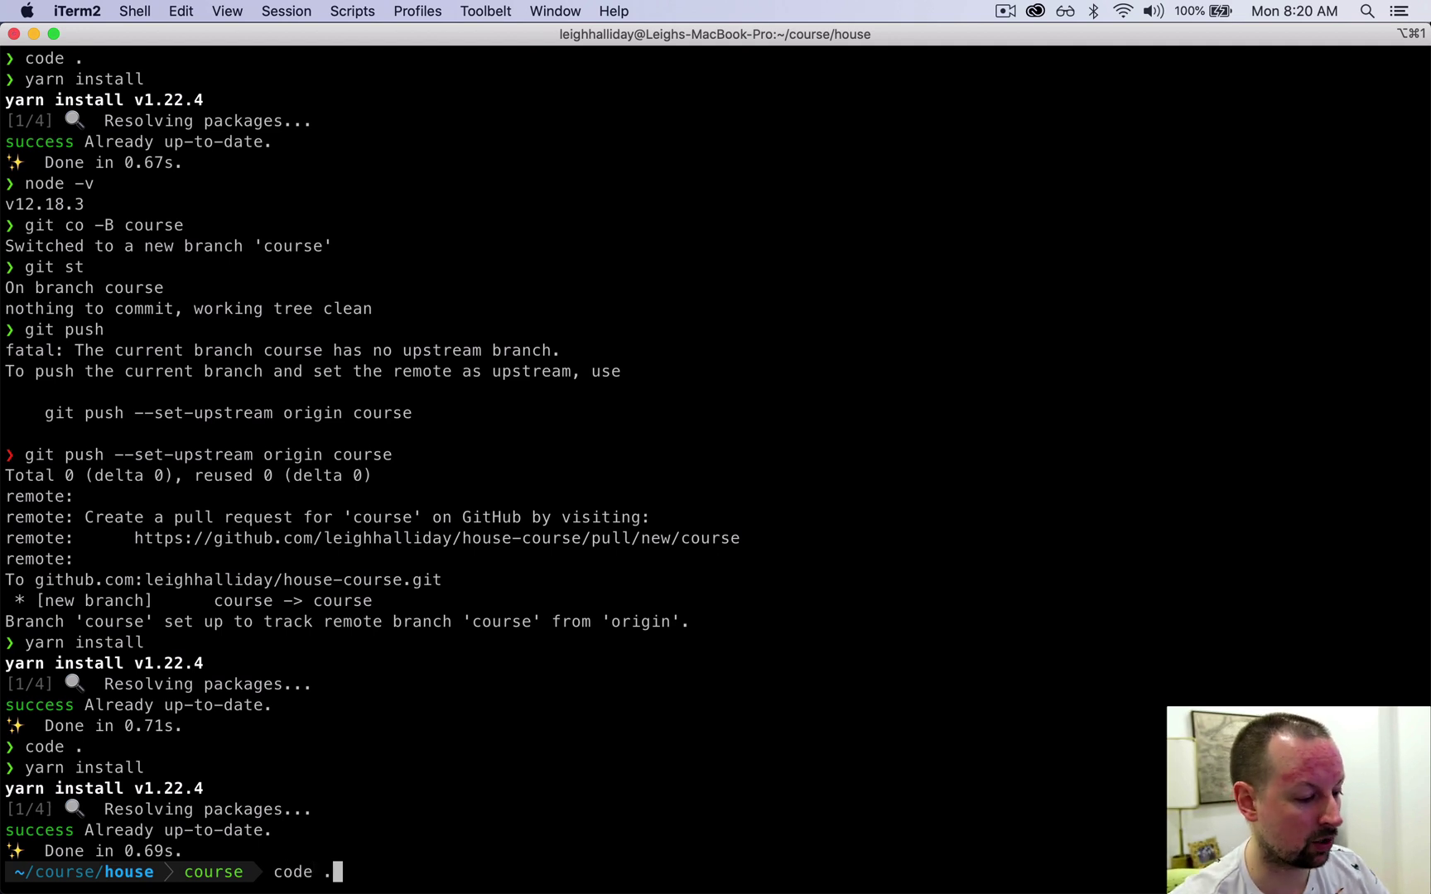
{"action": "key", "text": "Return"}
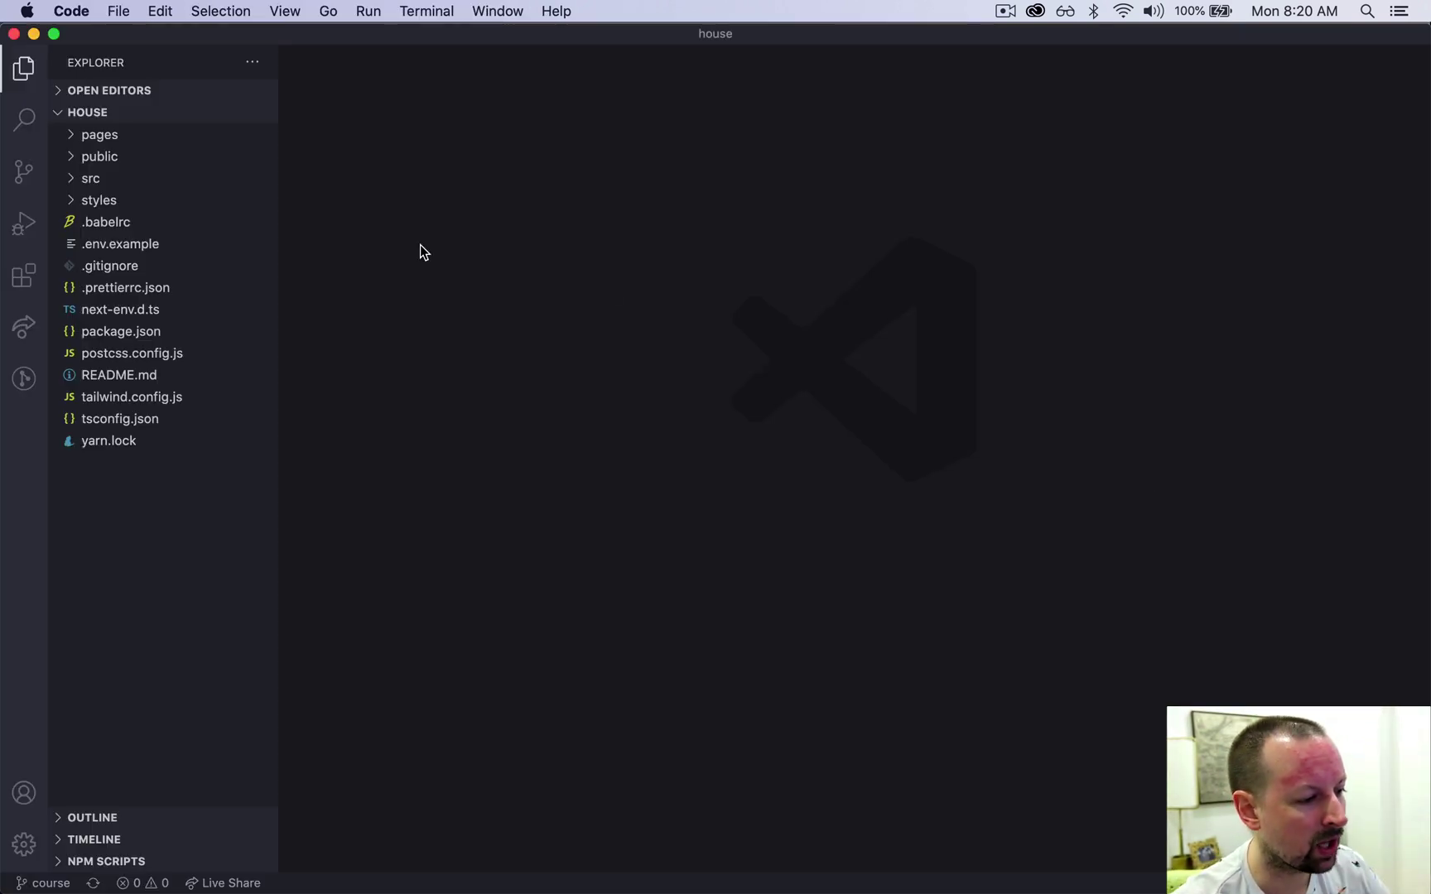
Step: Open .env.example and select all of its template variables
{"action": "left_click", "coordinate": [134, 247]}
{"action": "key", "text": "super+a"}
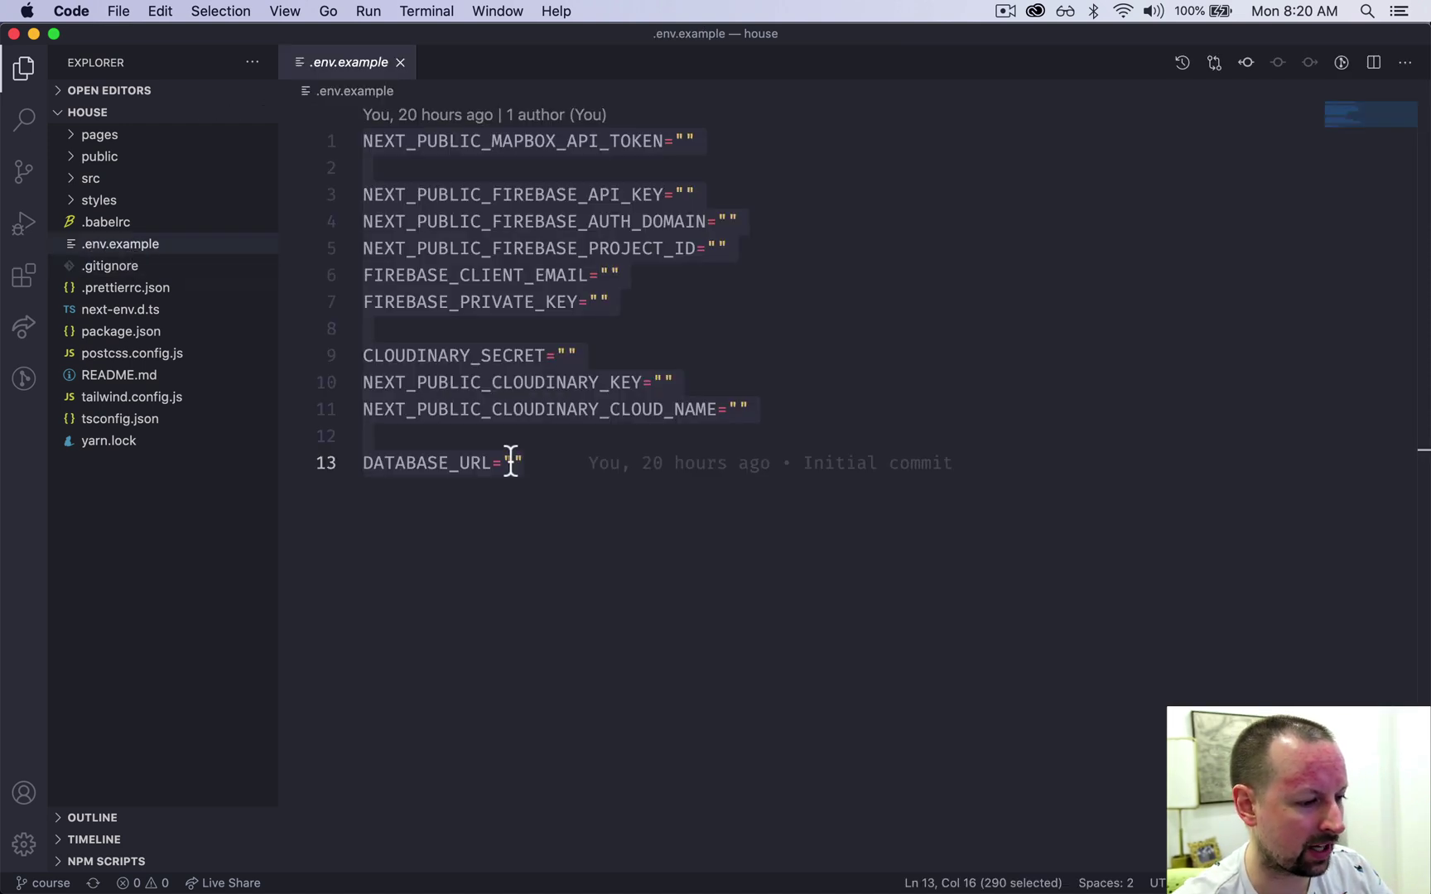
{"action": "left_click", "coordinate": [518, 463]}
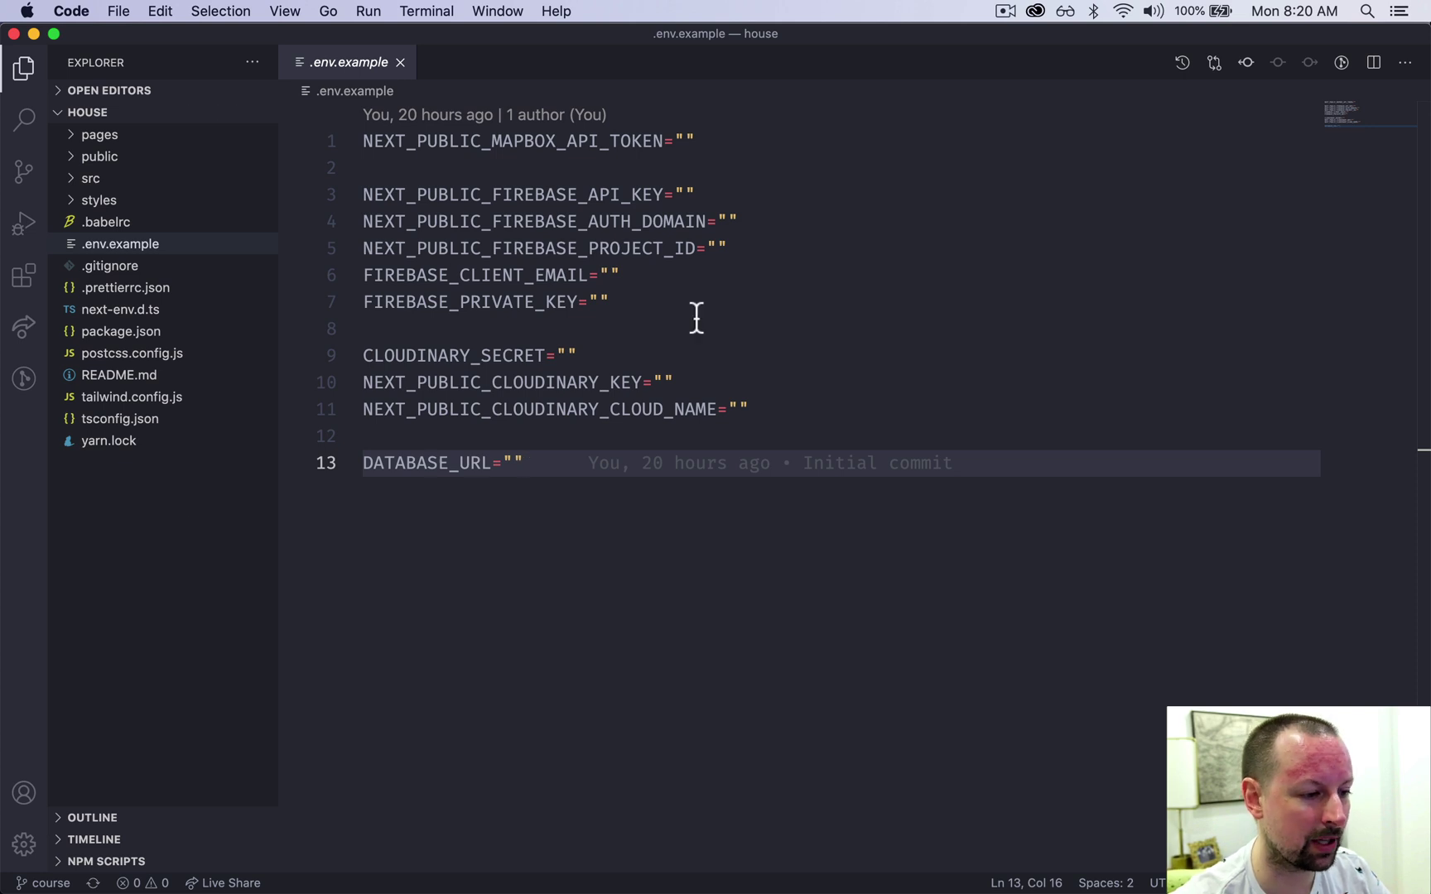
{"action": "key", "text": "super+a"}
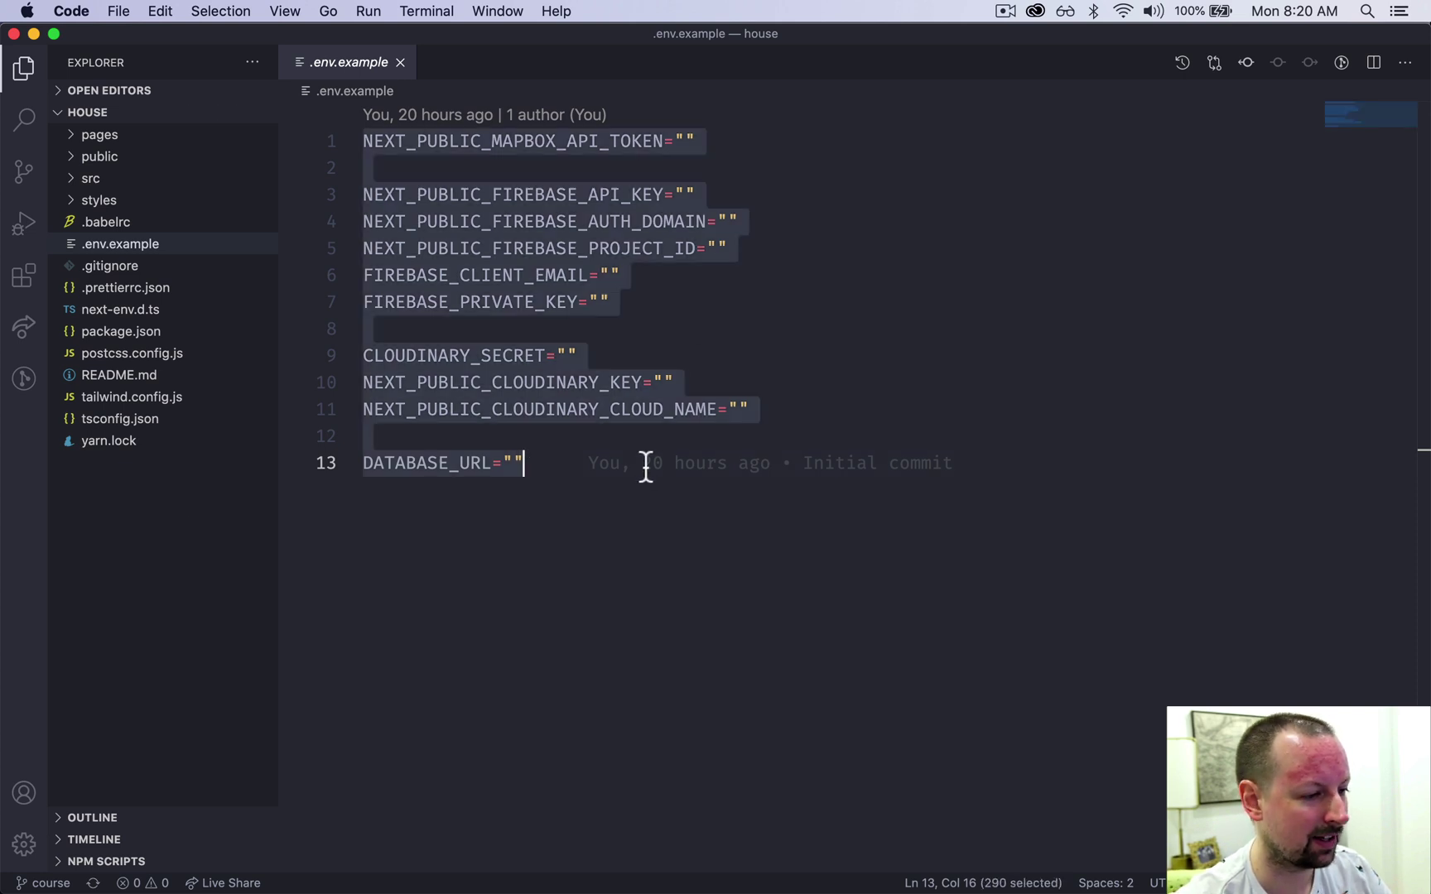
Step: Create a new .env.local file in the project root, paste the variables and save
{"action": "right_click", "coordinate": [175, 486]}
{"action": "left_click", "coordinate": [217, 493]}
{"action": "type", "text": ".env.local"}
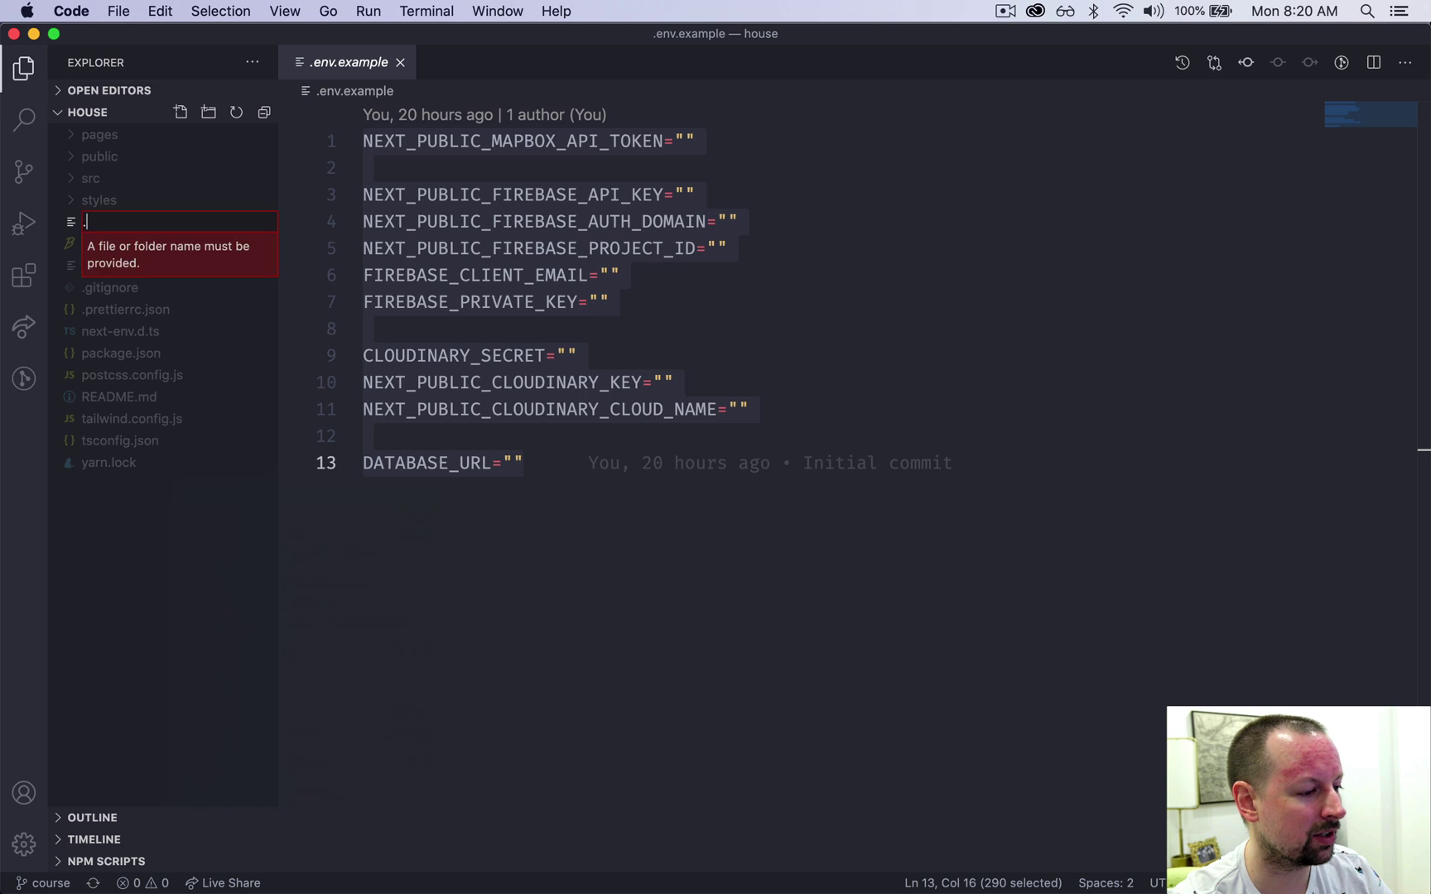
{"action": "key", "text": "Return"}
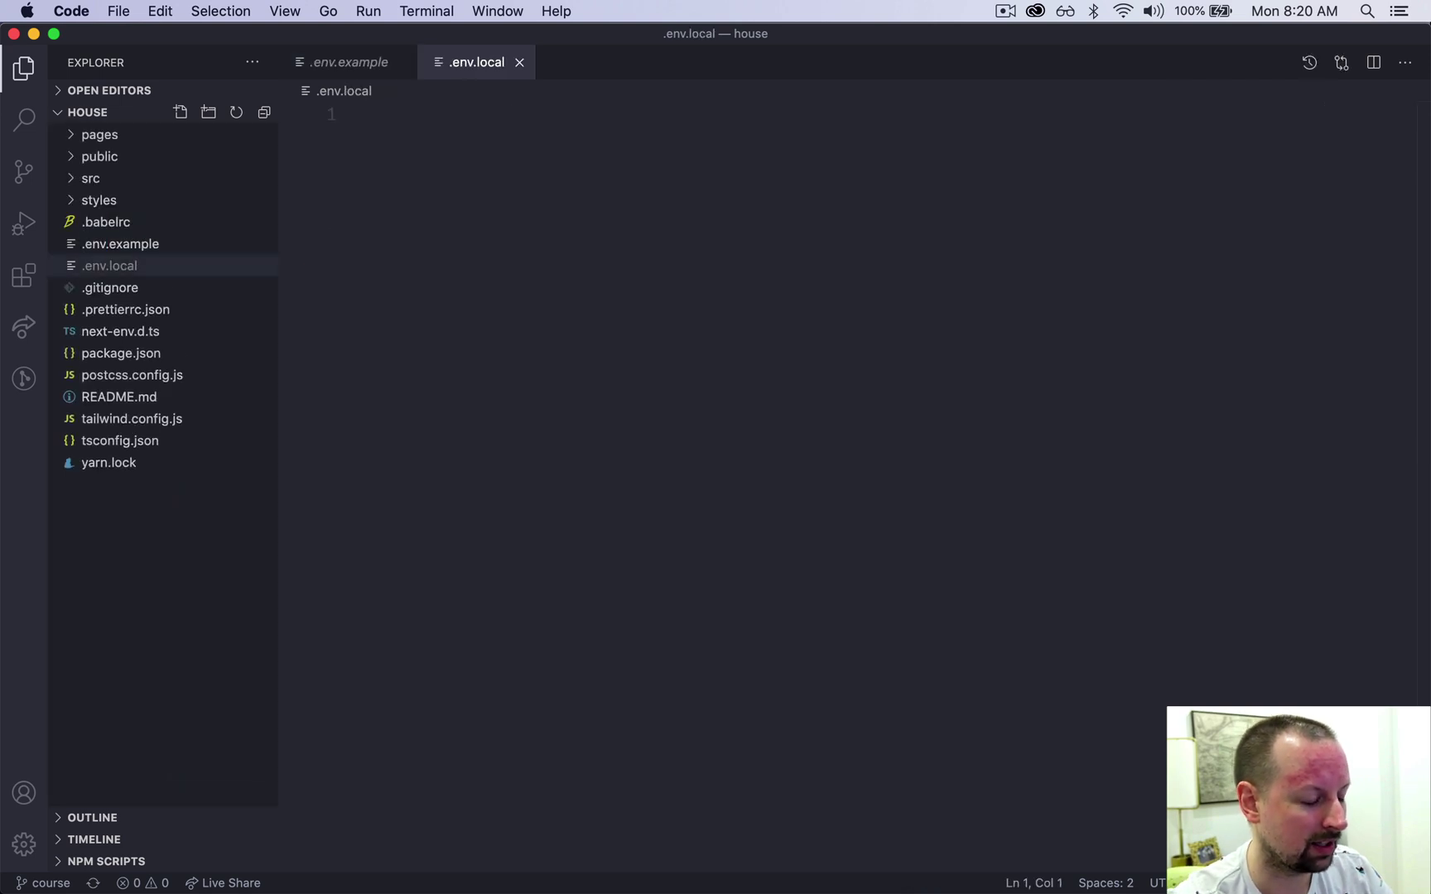
{"action": "key", "text": "super+v"}
{"action": "key", "text": "super+s"}
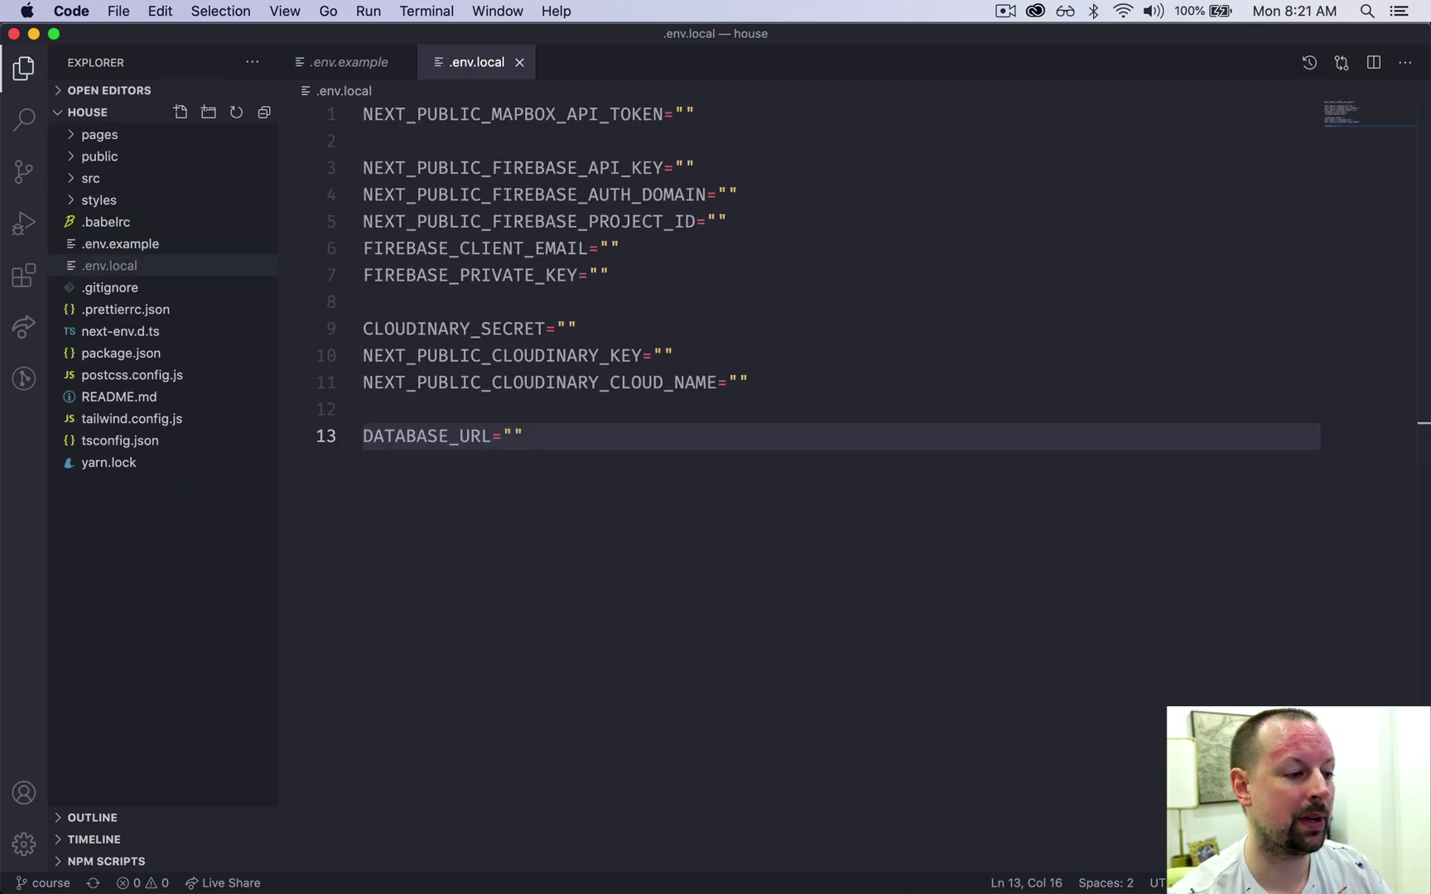
Step: Check .gitignore ignores env files, then review .env.local's lines up to the Mapbox token
{"action": "left_click", "coordinate": [124, 291]}
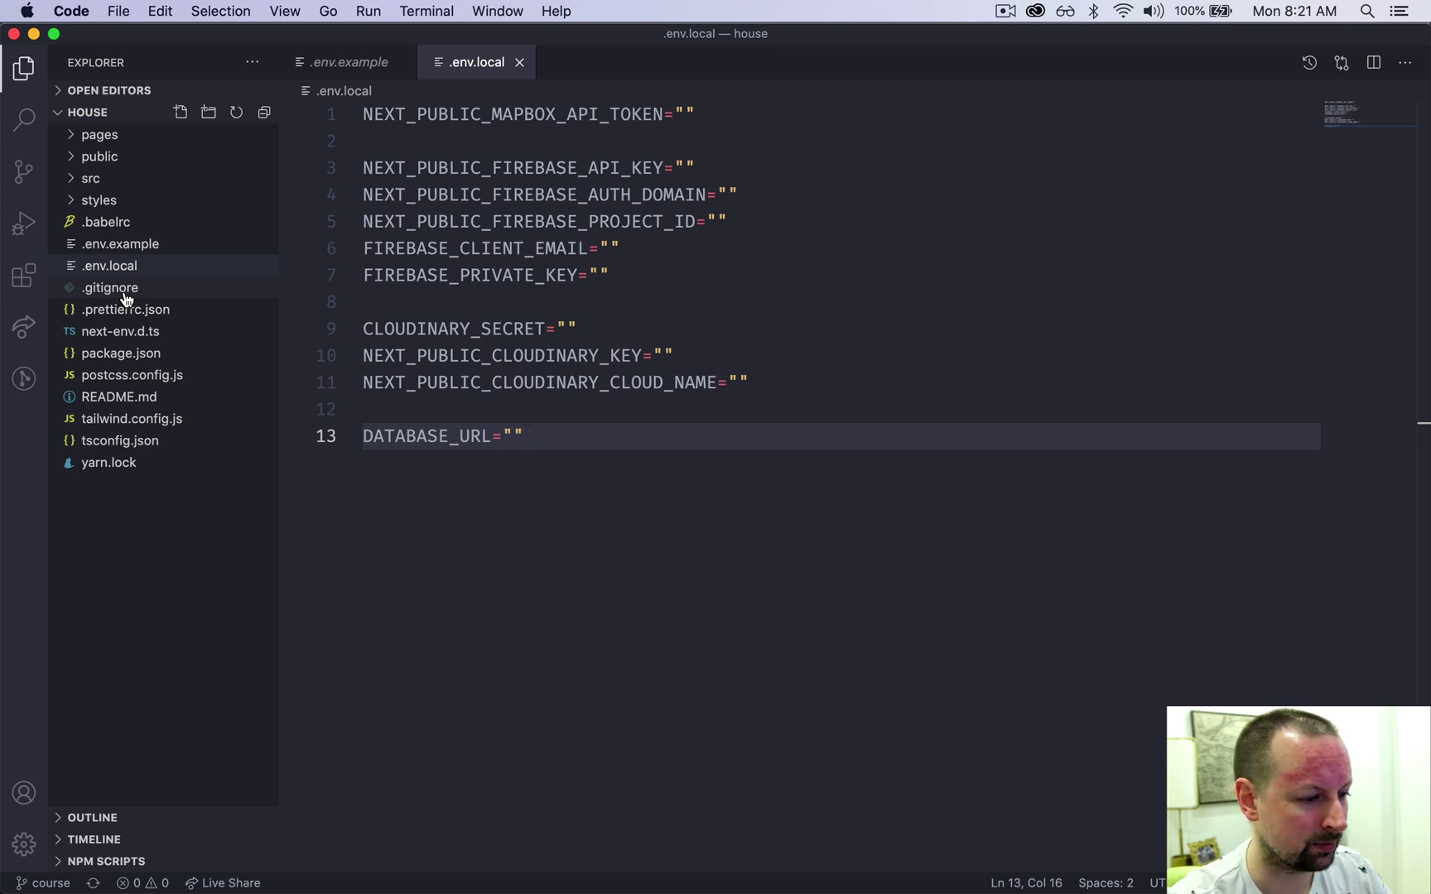
{"action": "left_click", "coordinate": [169, 267]}
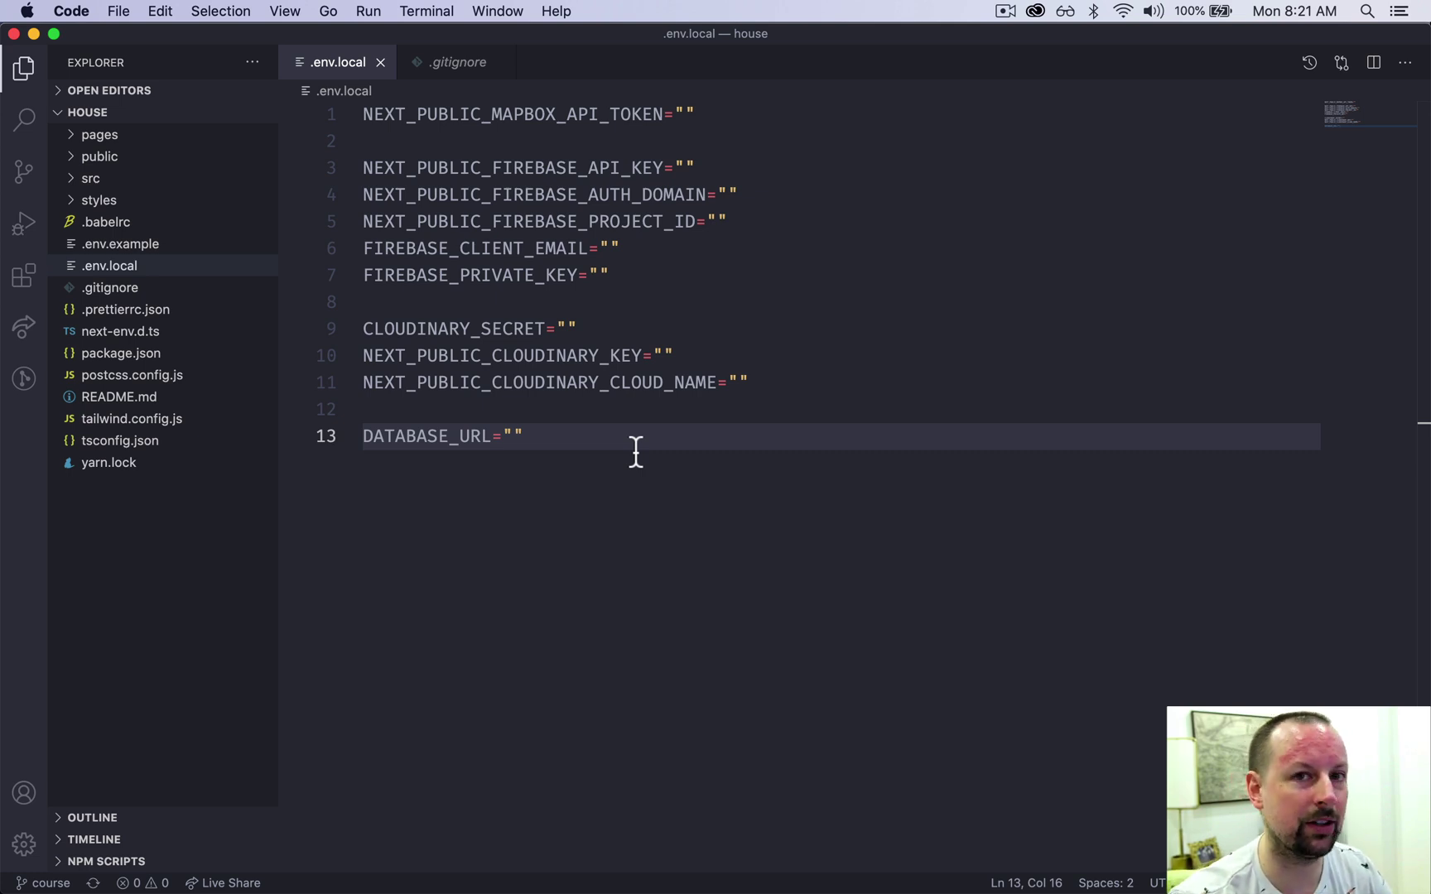
{"action": "left_click", "coordinate": [666, 338]}
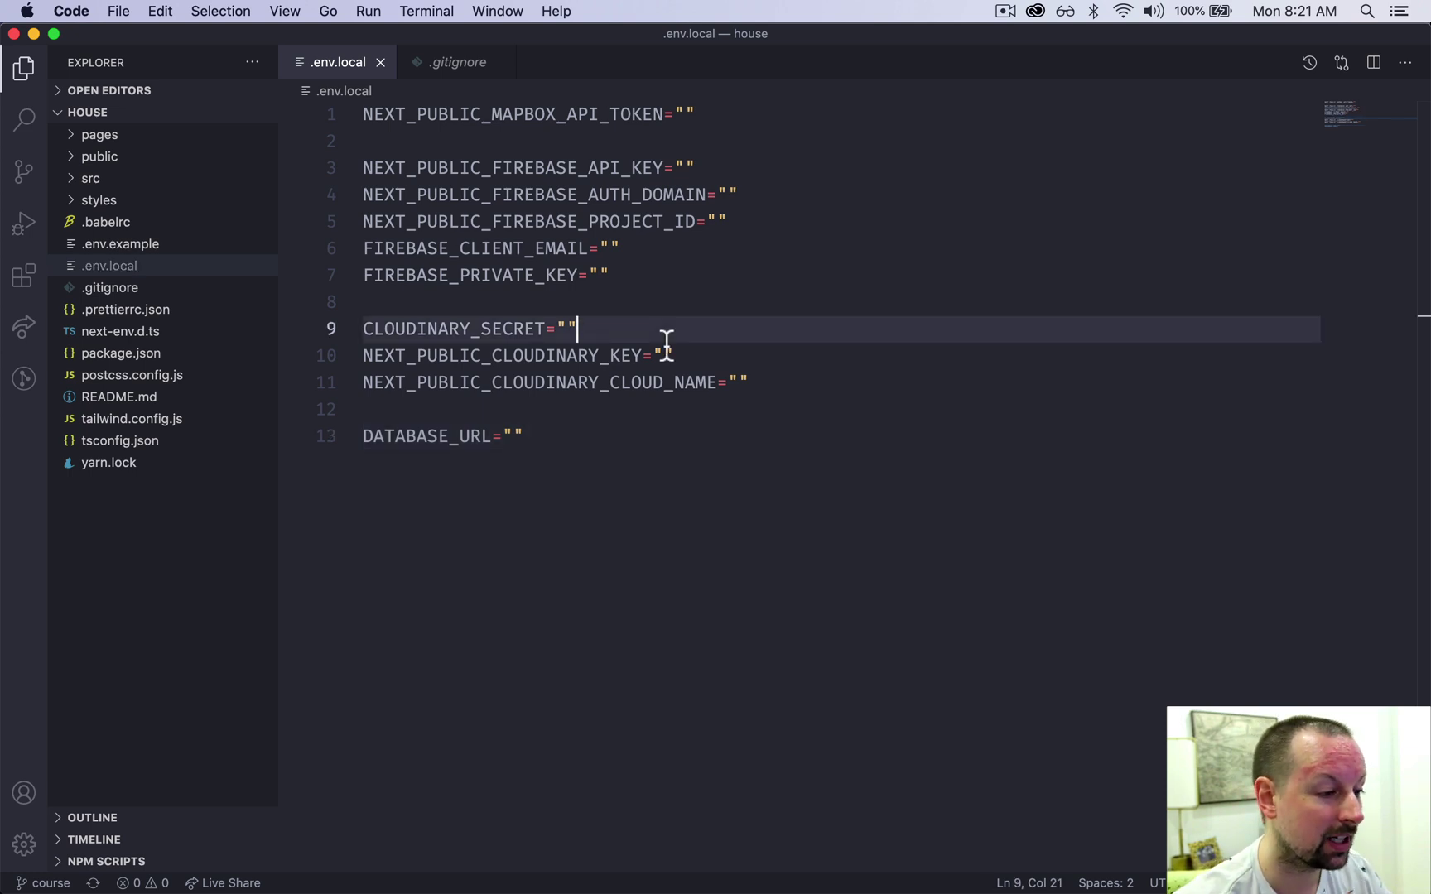
{"action": "left_click", "coordinate": [659, 302]}
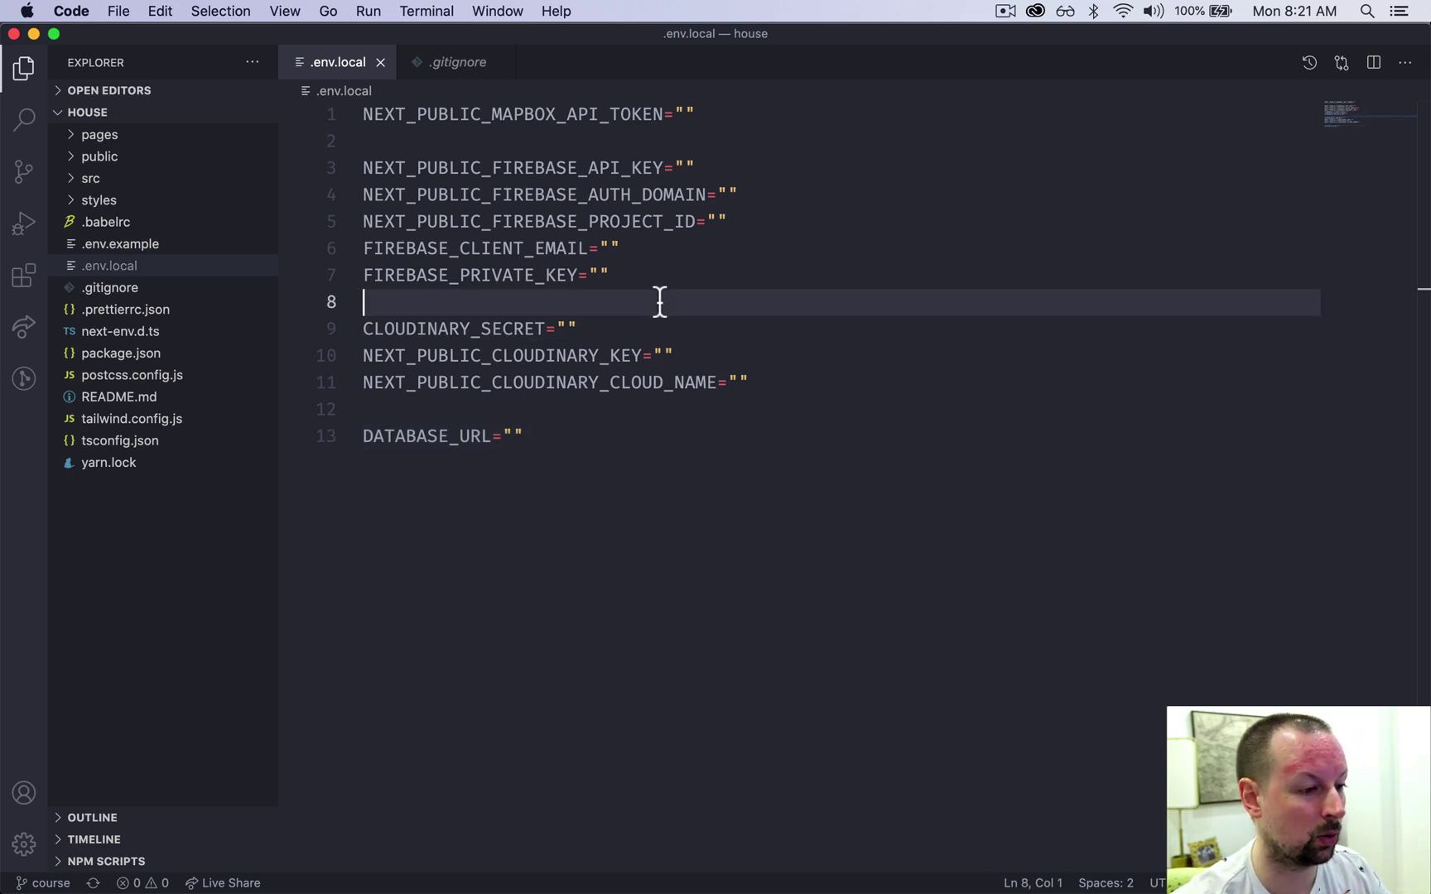
{"action": "left_click", "coordinate": [717, 125]}
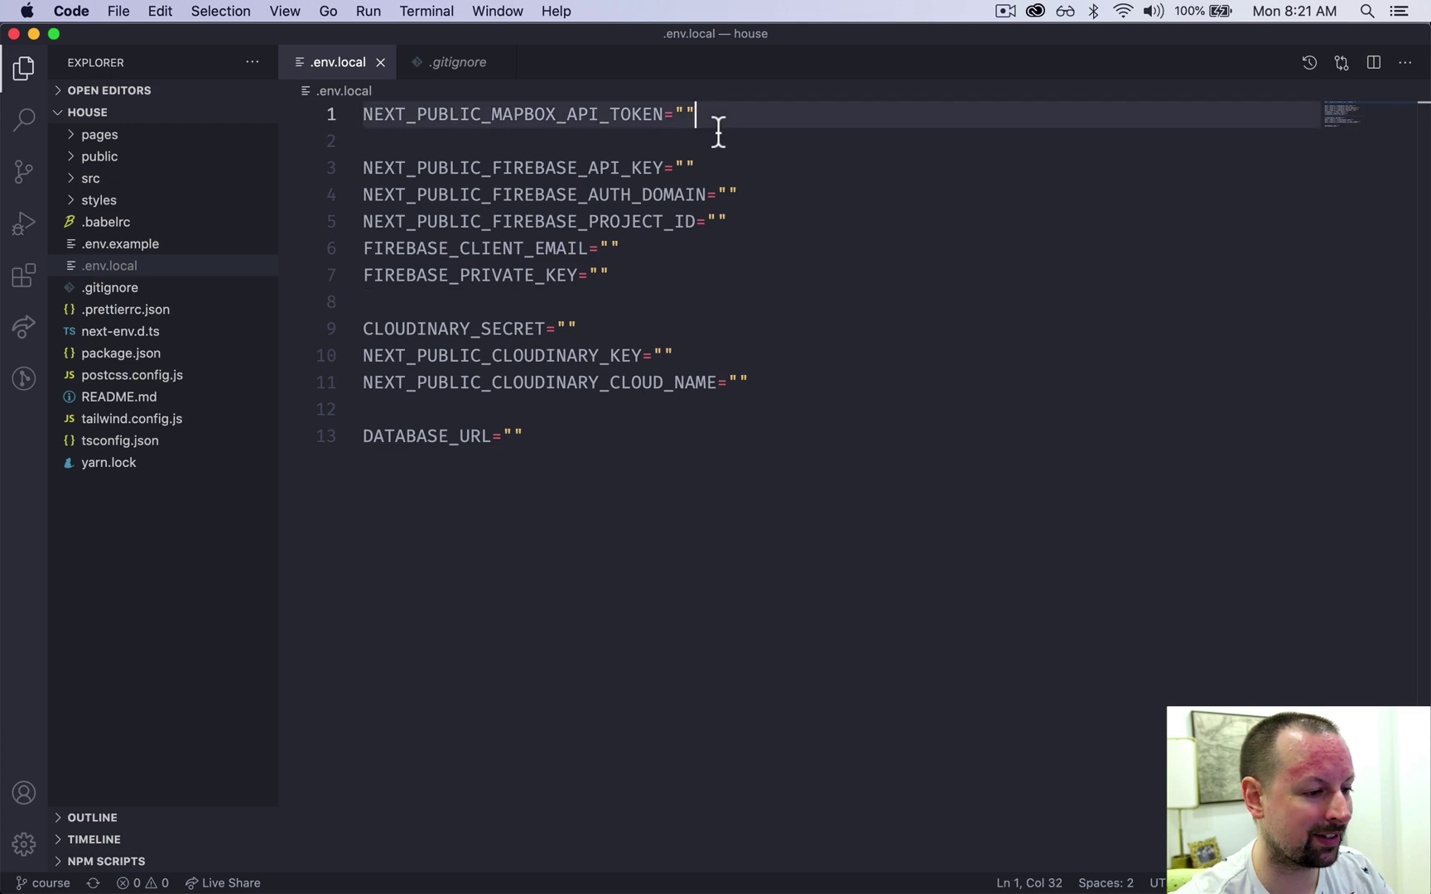
Step: Bring up the Mapbox account's Access tokens page in Chrome
{"action": "key", "text": "shift+super+Left"}
{"action": "key", "text": "Right"}
{"action": "key", "text": "super+Tab"}
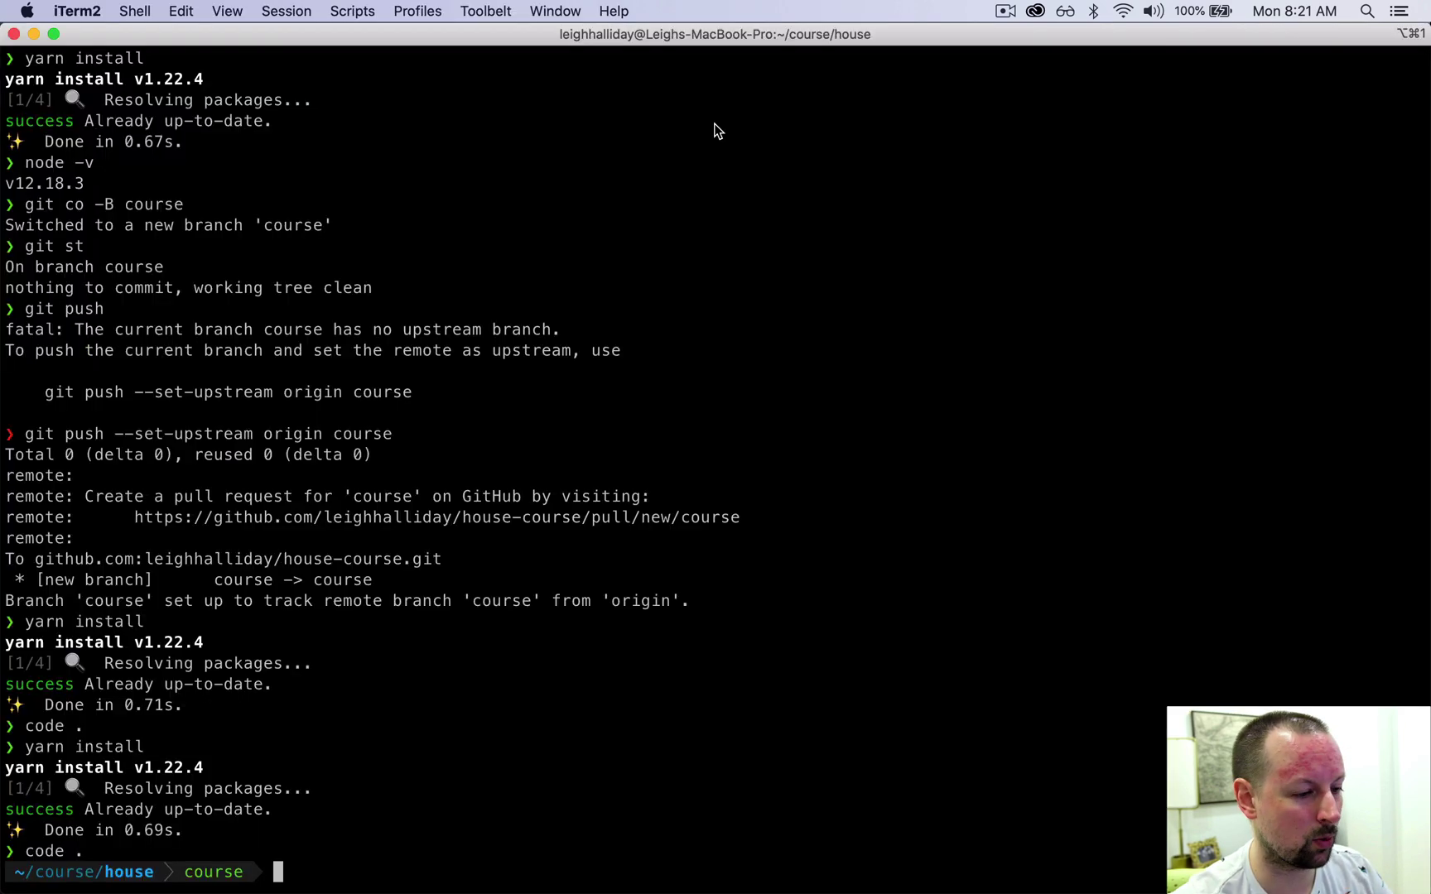
{"action": "key", "text": "super+Tab"}
{"action": "key", "text": "super+Tab"}
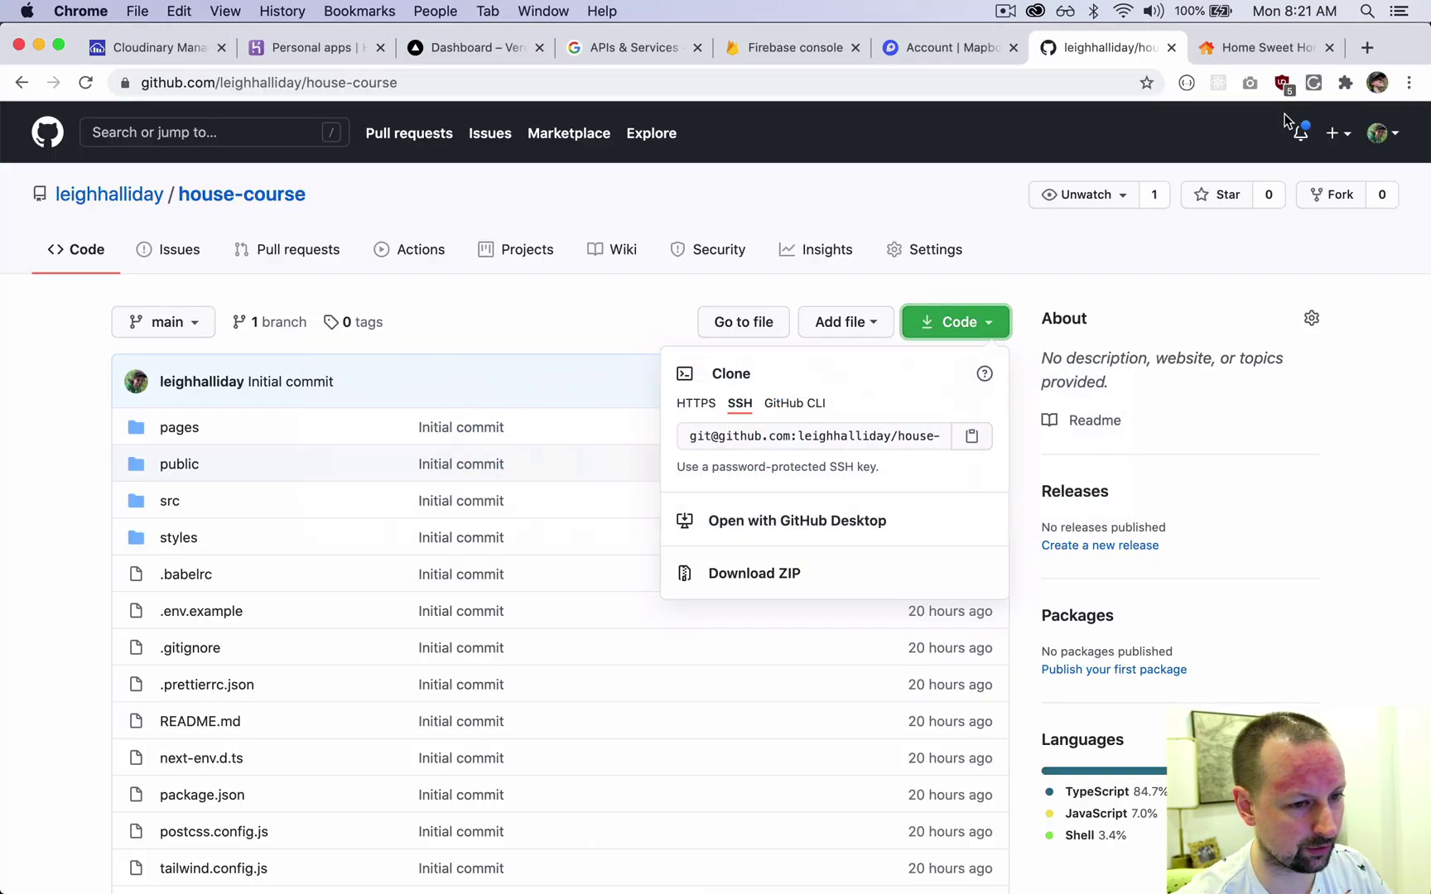
{"action": "left_click", "coordinate": [1259, 54]}
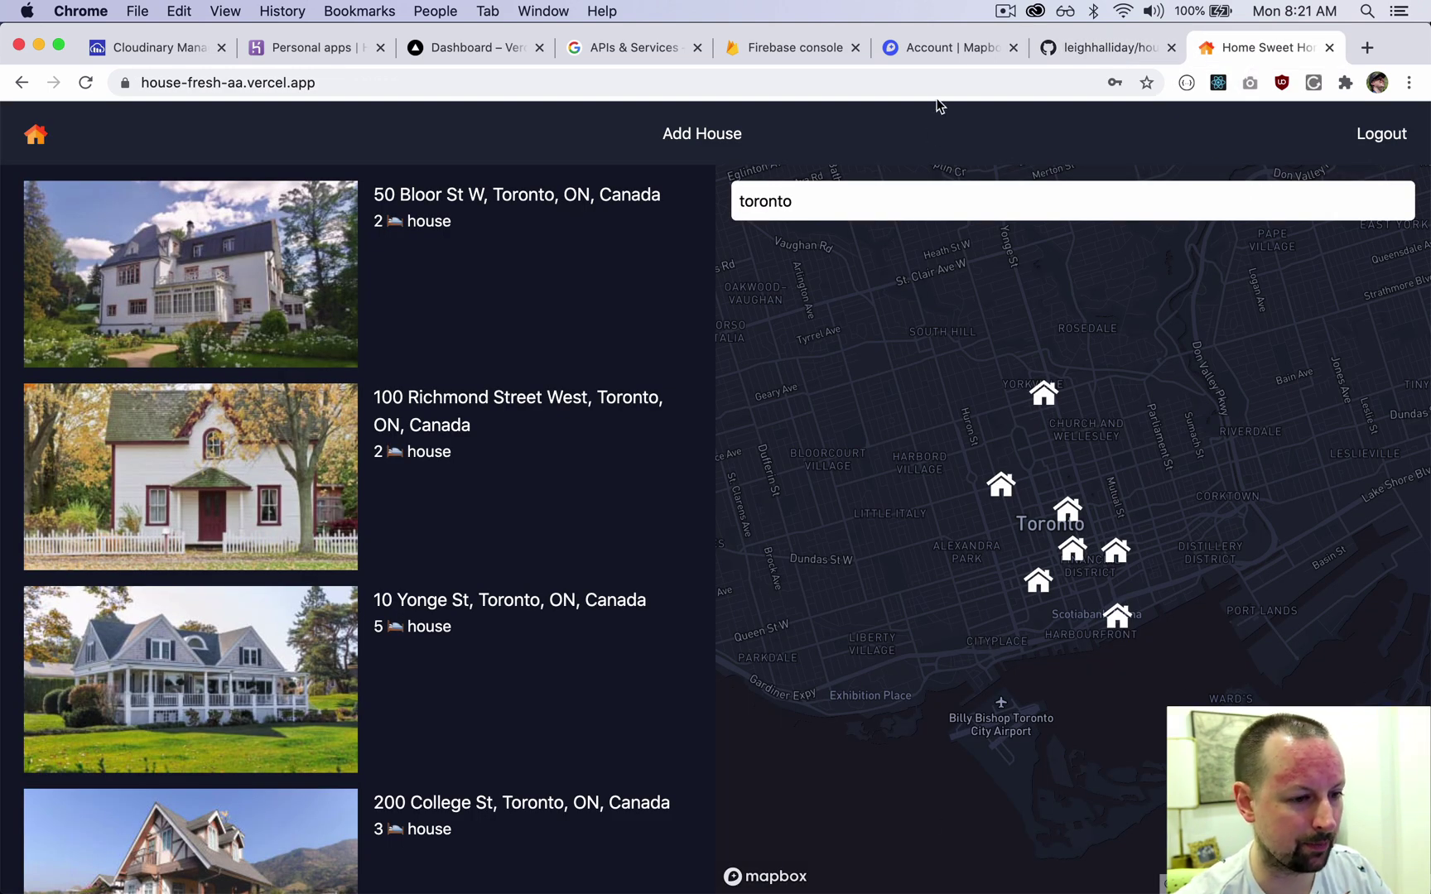
{"action": "left_click", "coordinate": [955, 47]}
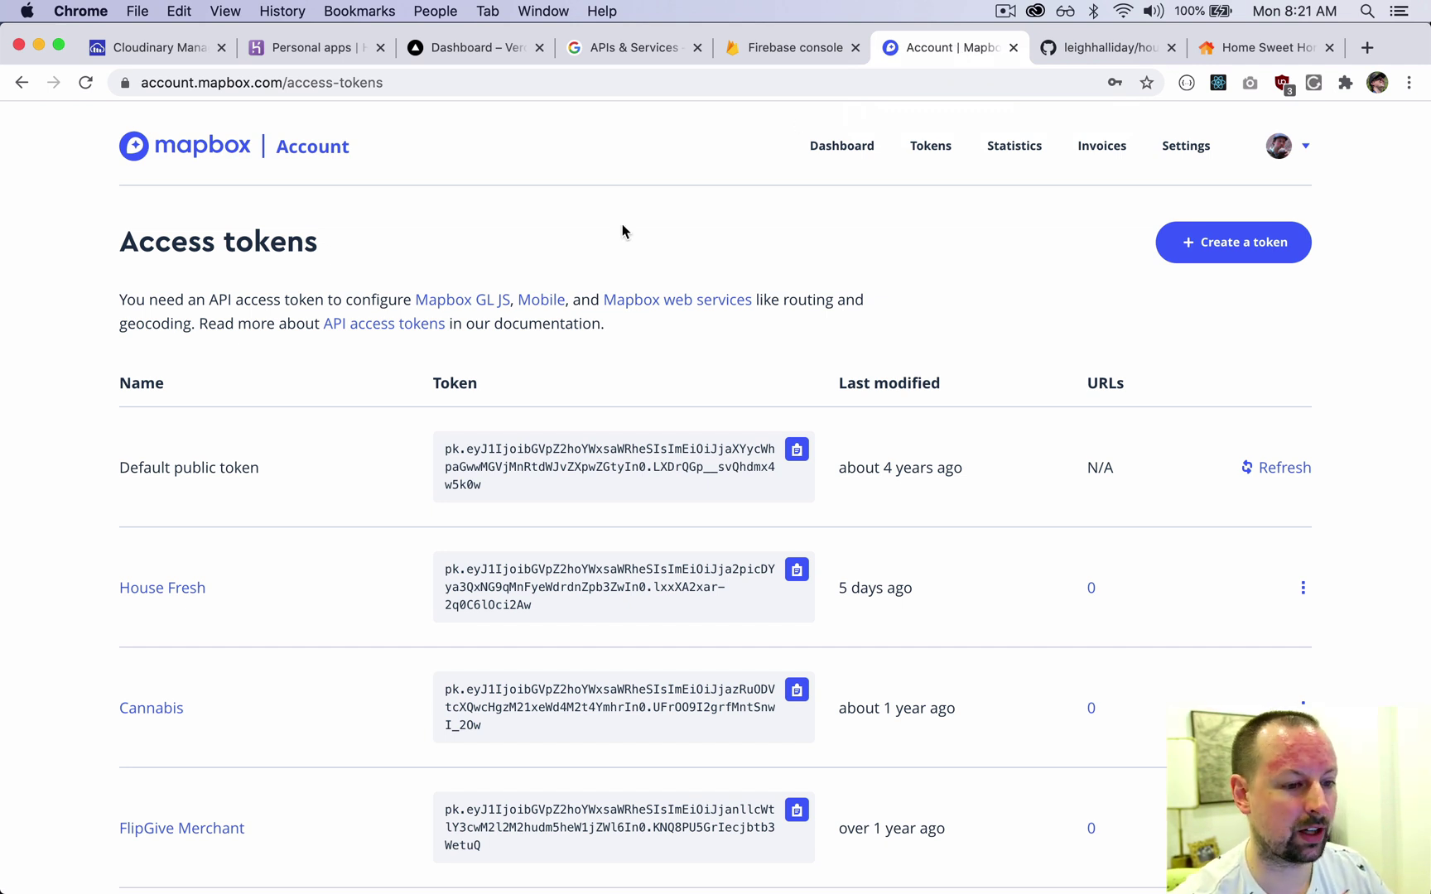
Step: Create a house-course token with default public scopes, confirm the password, and copy it
{"action": "left_click", "coordinate": [1211, 245]}
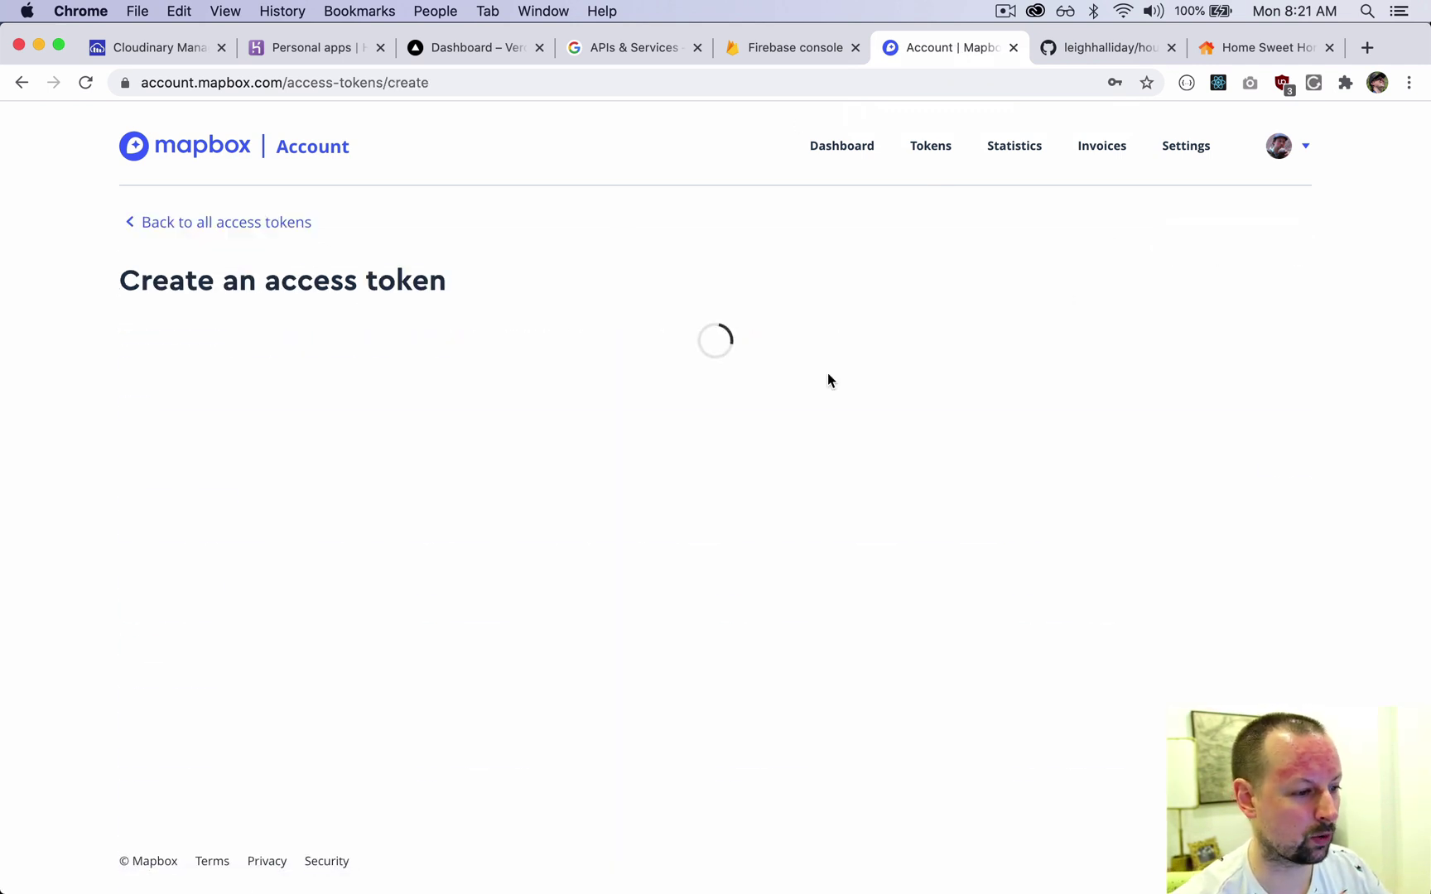
{"action": "scroll", "coordinate": [544, 456], "scroll_direction": "down", "scroll_amount": 1}
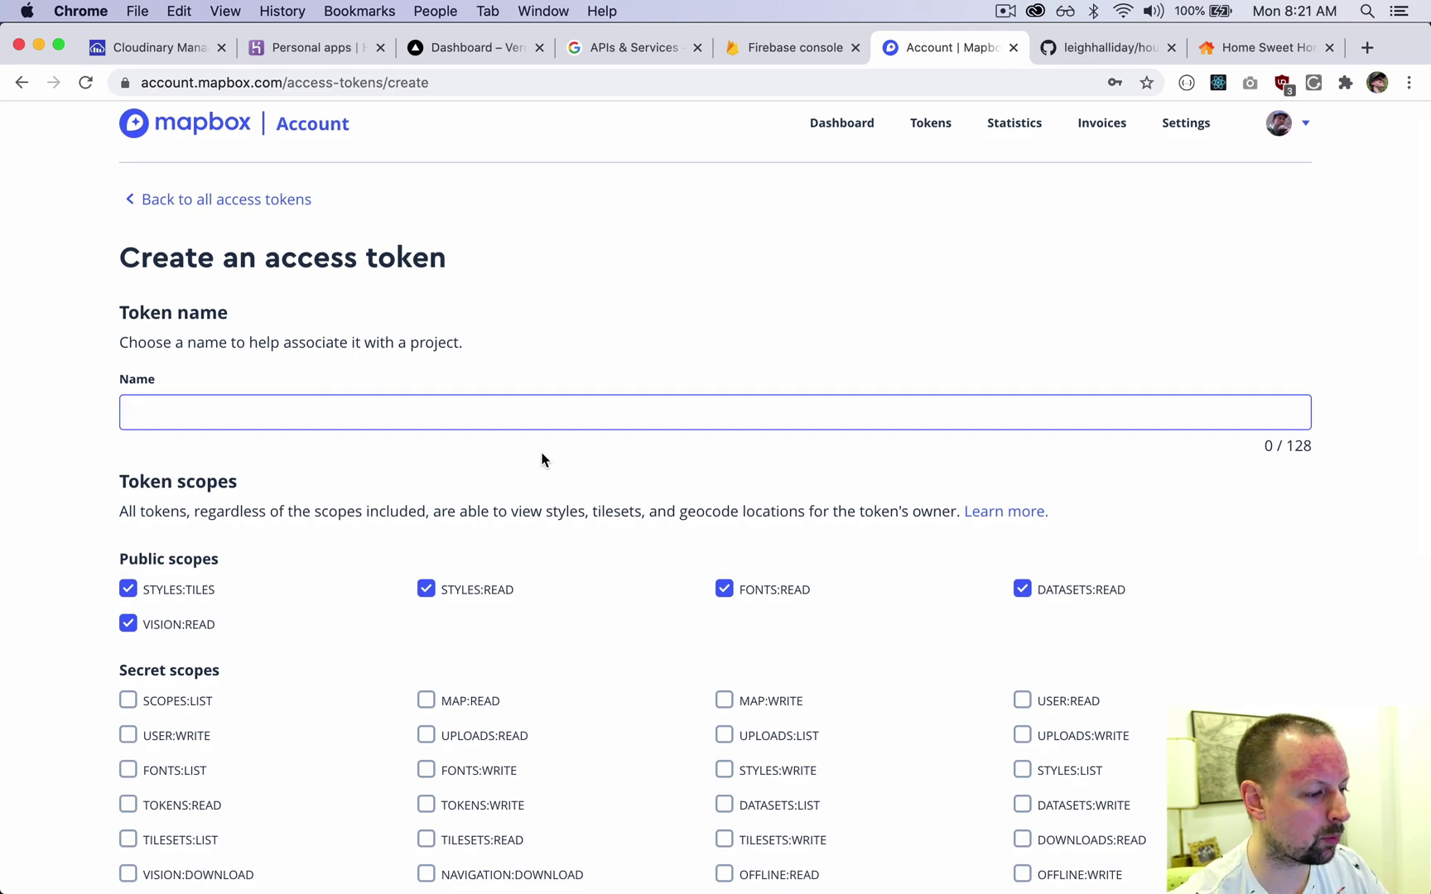
{"action": "type", "text": "house-course"}
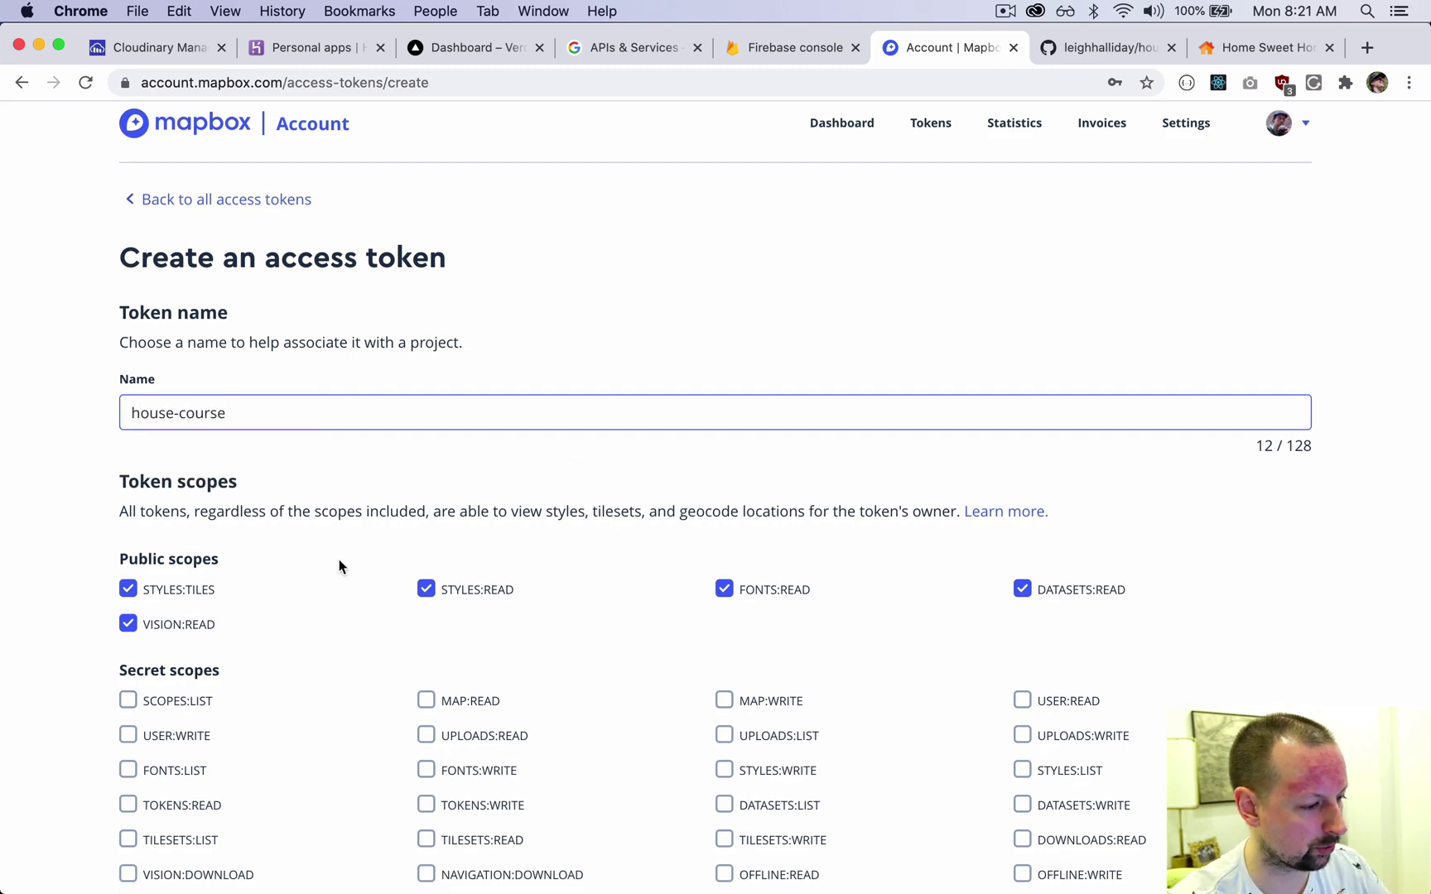
{"action": "scroll", "coordinate": [339, 561], "scroll_direction": "down", "scroll_amount": 5}
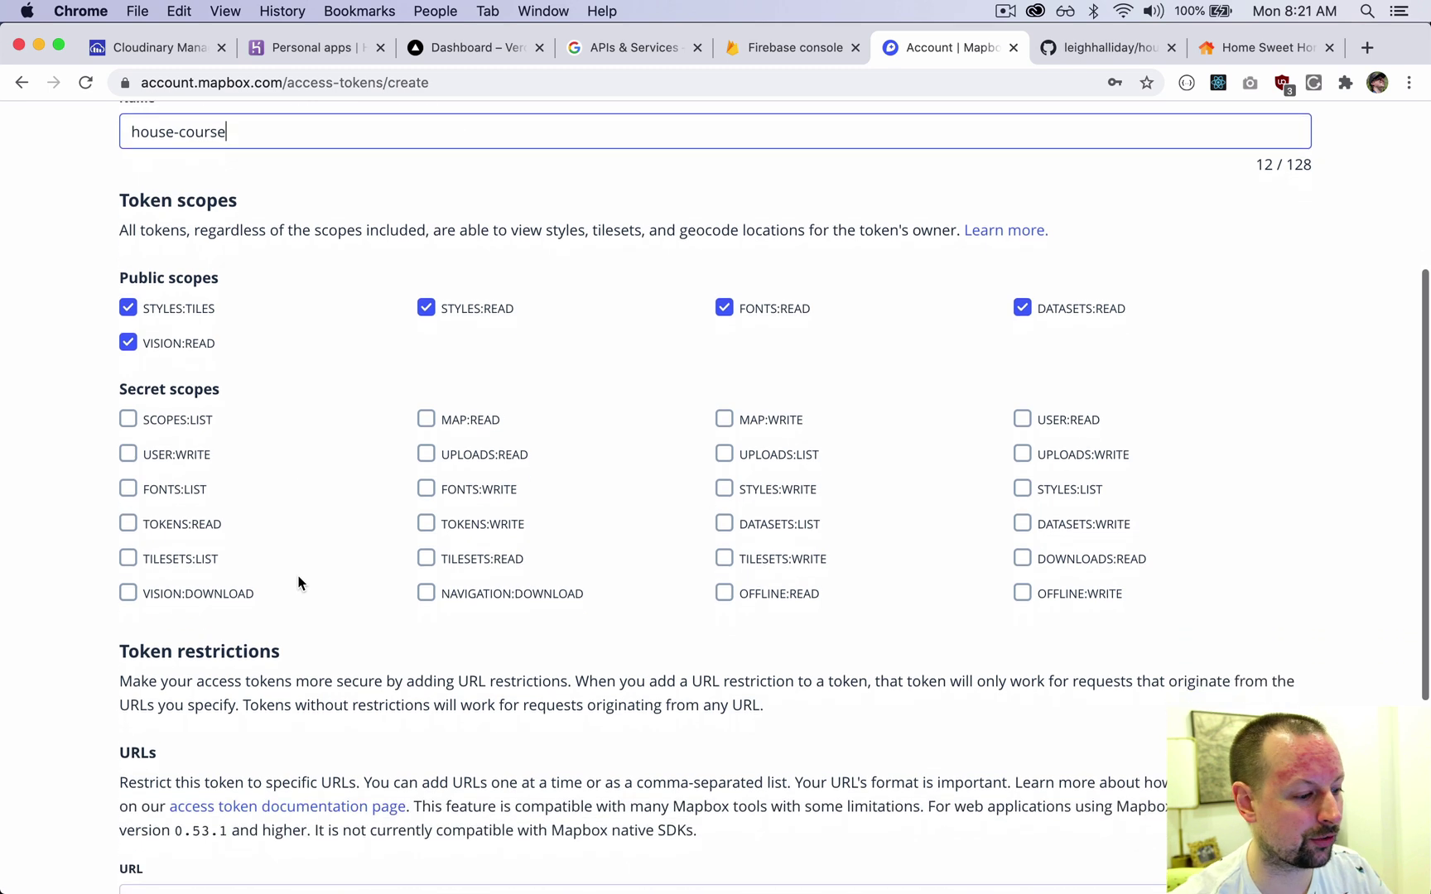
{"action": "scroll", "coordinate": [298, 582], "scroll_direction": "down", "scroll_amount": 5}
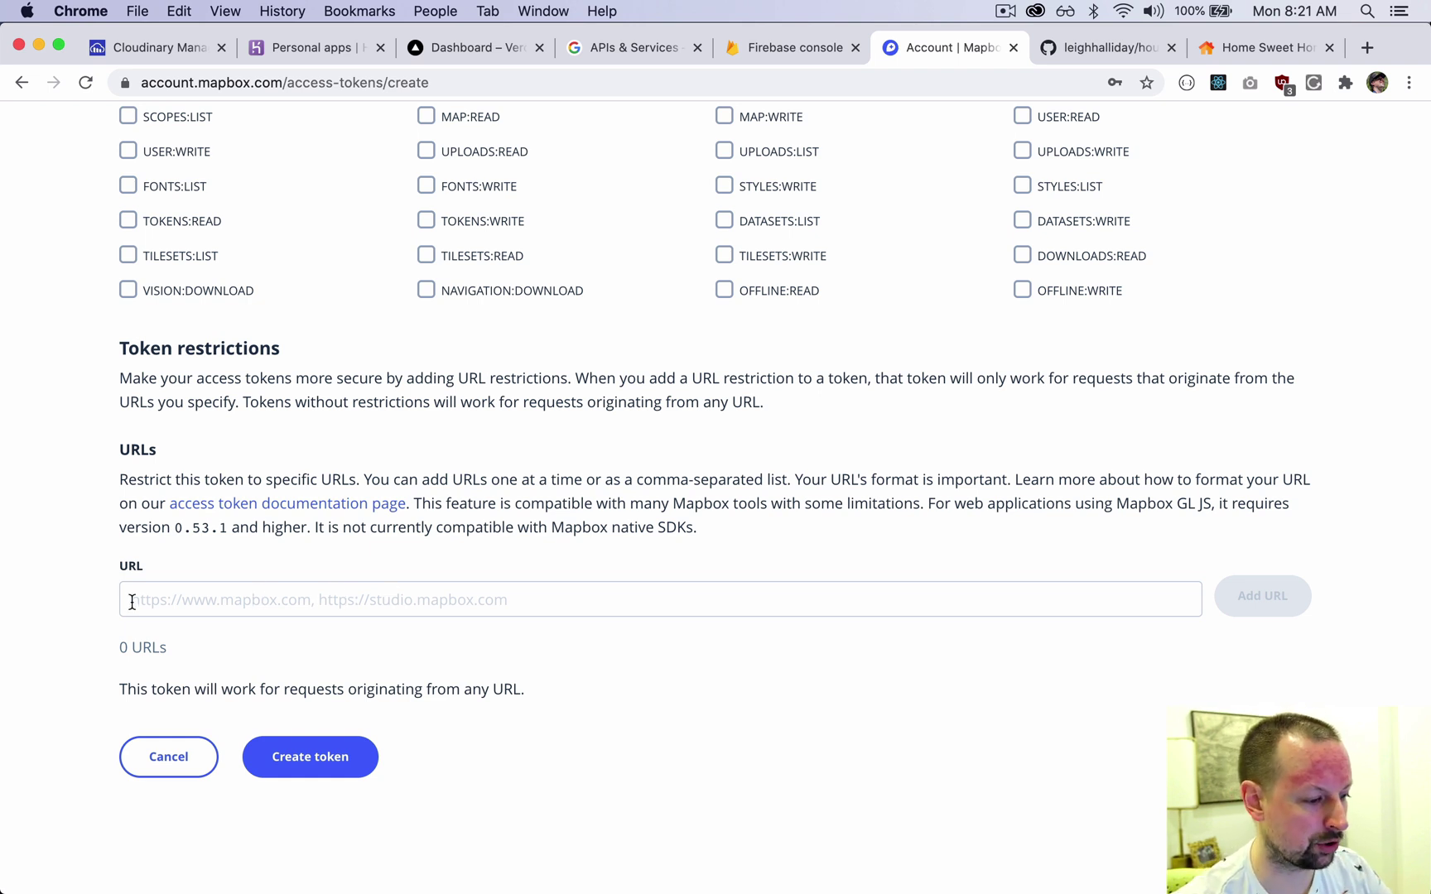
{"action": "left_click", "coordinate": [333, 757]}
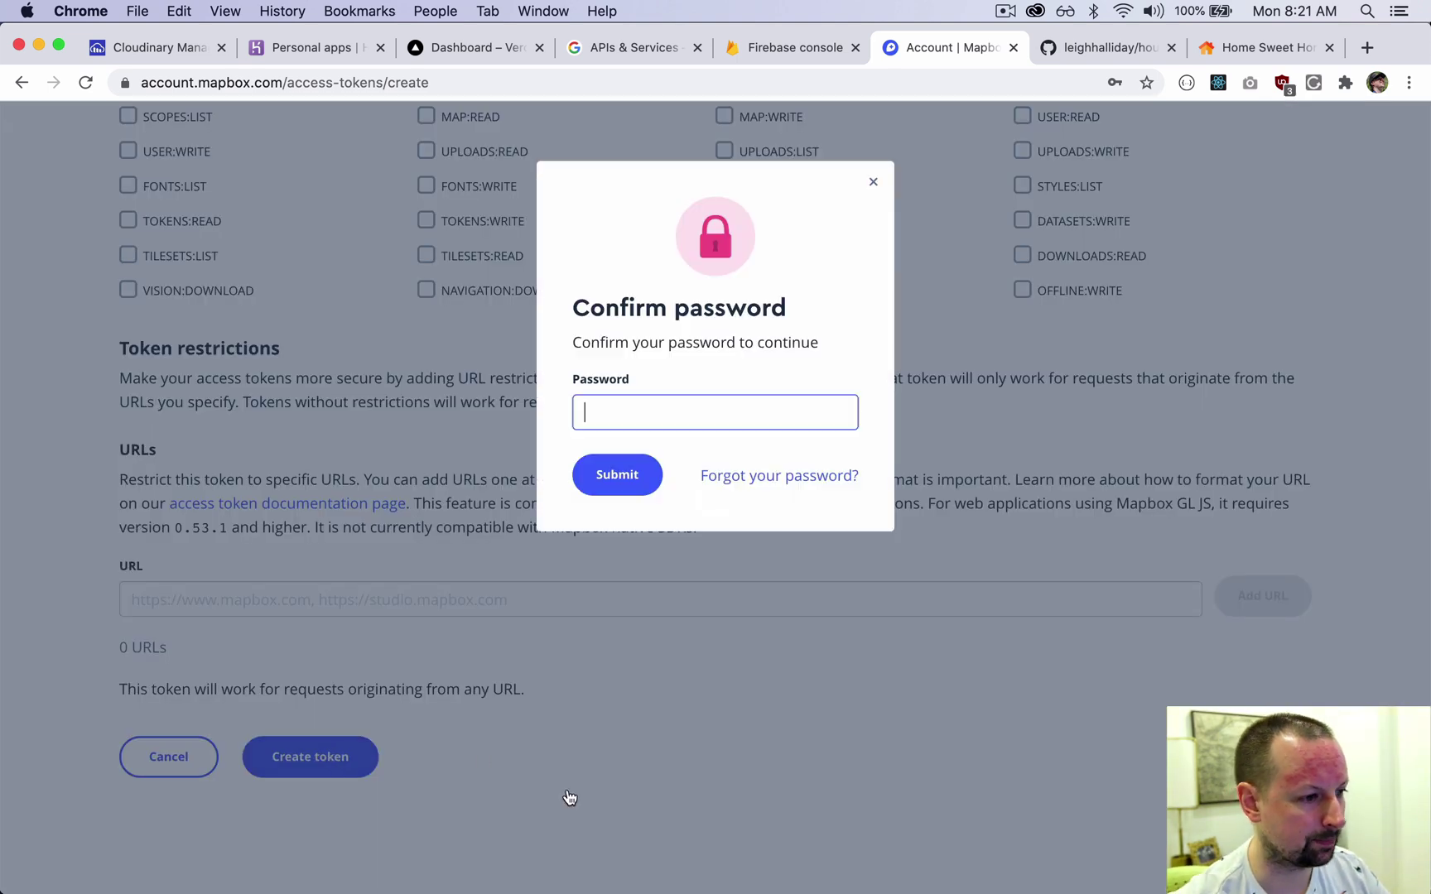
{"action": "left_click", "coordinate": [672, 451]}
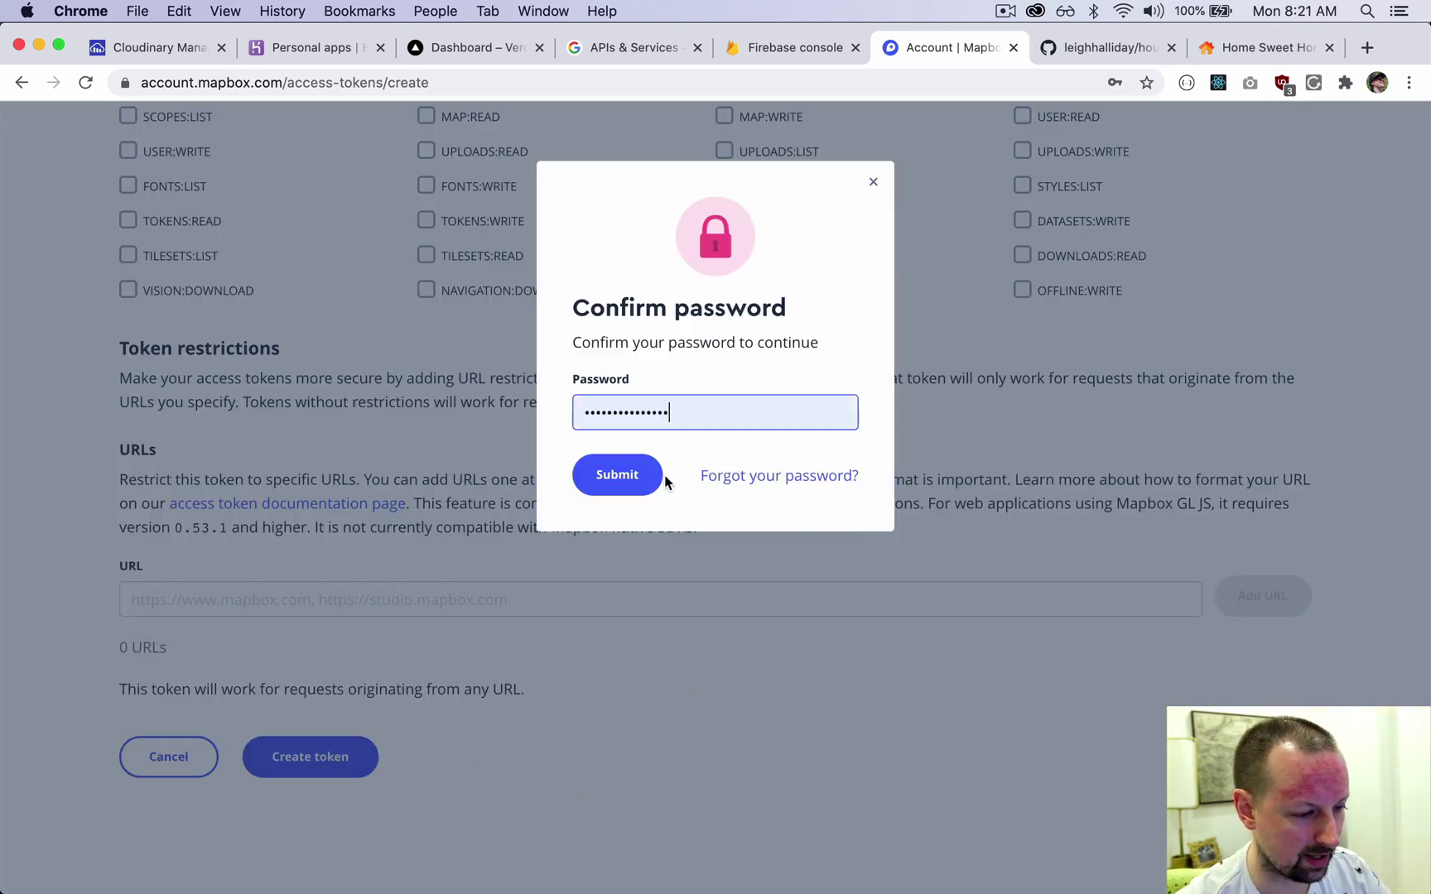
{"action": "left_click", "coordinate": [647, 476]}
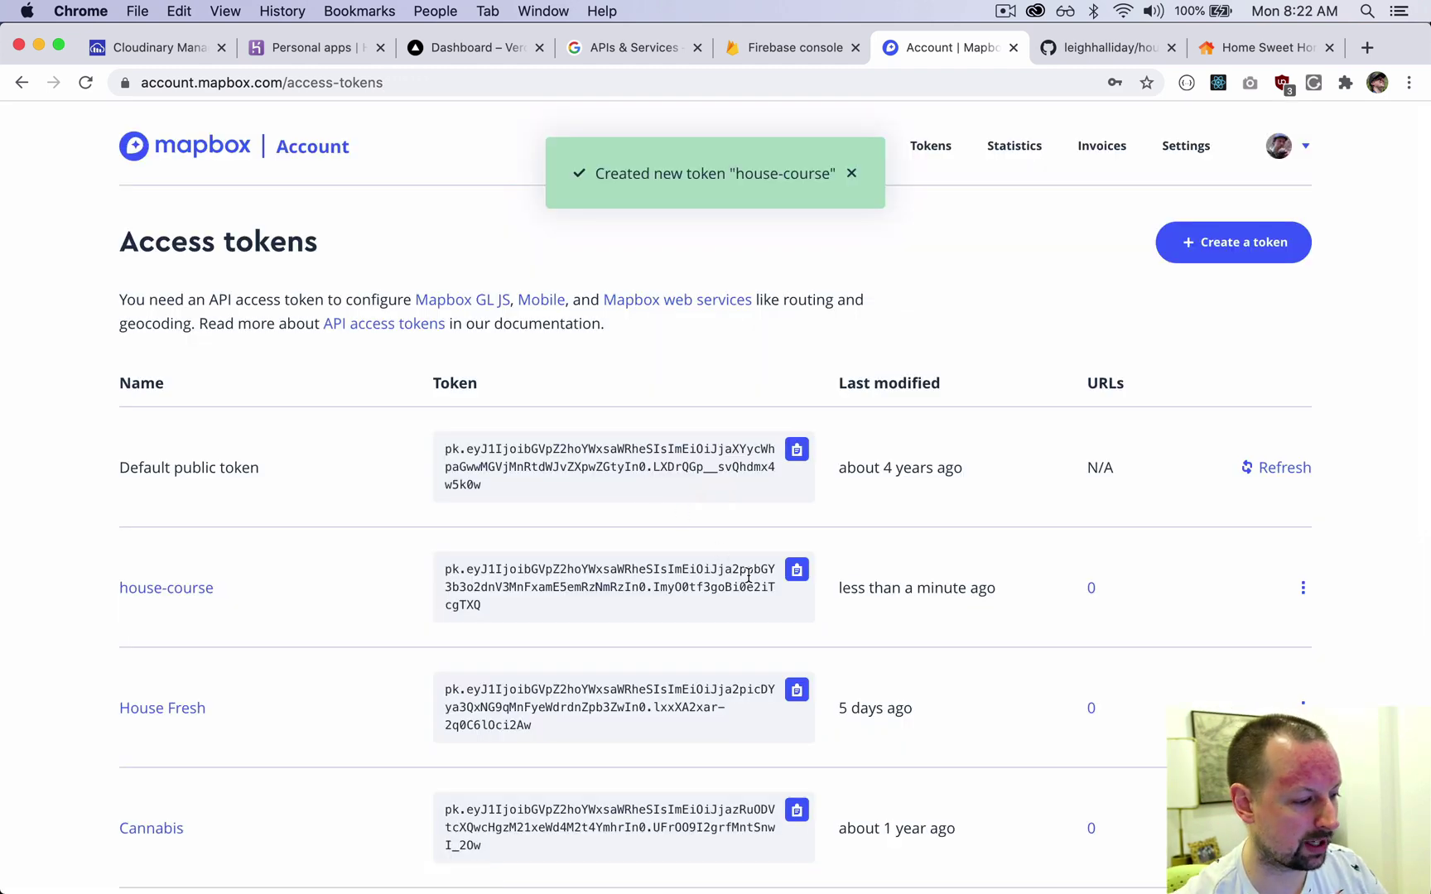
{"action": "left_click", "coordinate": [800, 574]}
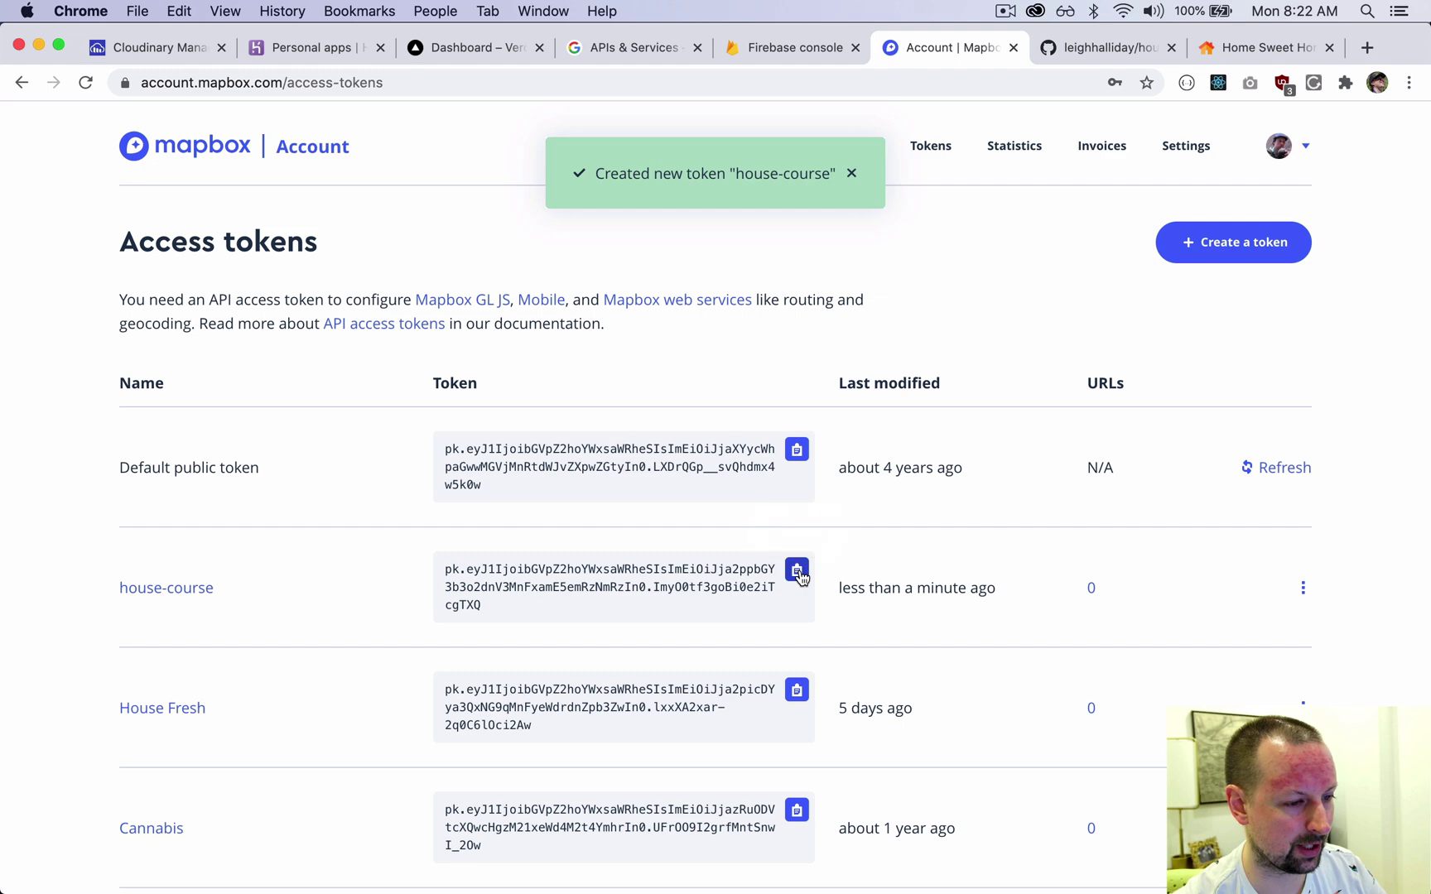
Step: Paste the Mapbox token into NEXT_PUBLIC_MAPBOX_API_TOKEN on line 1 and select the Firebase lines 3–7
{"action": "key", "text": "super+Tab"}
{"action": "key", "text": "super+Tab"}
{"action": "key", "text": "super+Tab"}
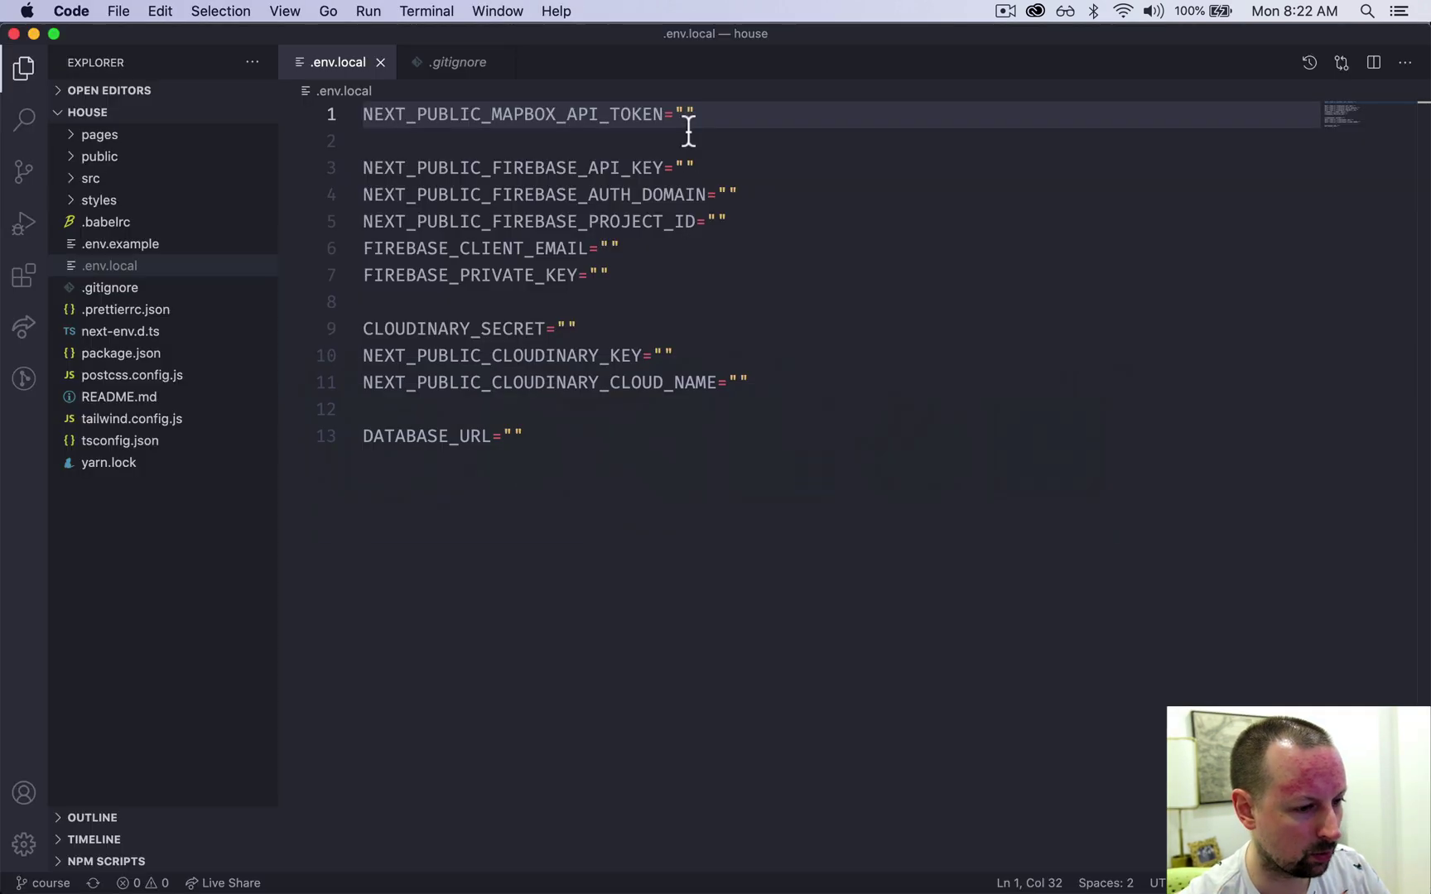
{"action": "left_click", "coordinate": [684, 115]}
{"action": "key", "text": "super+v"}
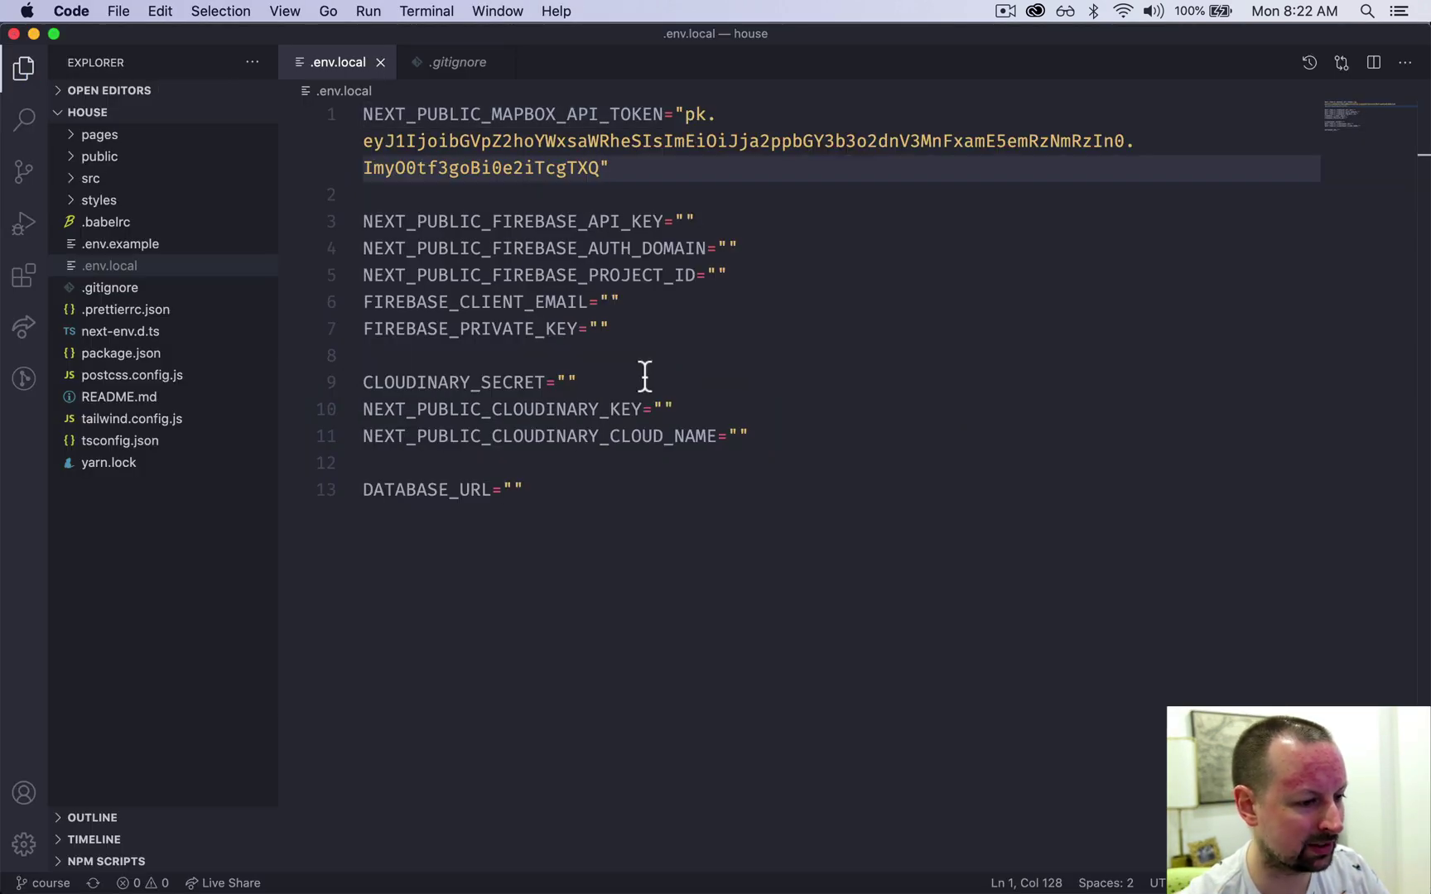
{"action": "left_click_drag", "start_coordinate": [663, 337], "coordinate": [339, 228]}
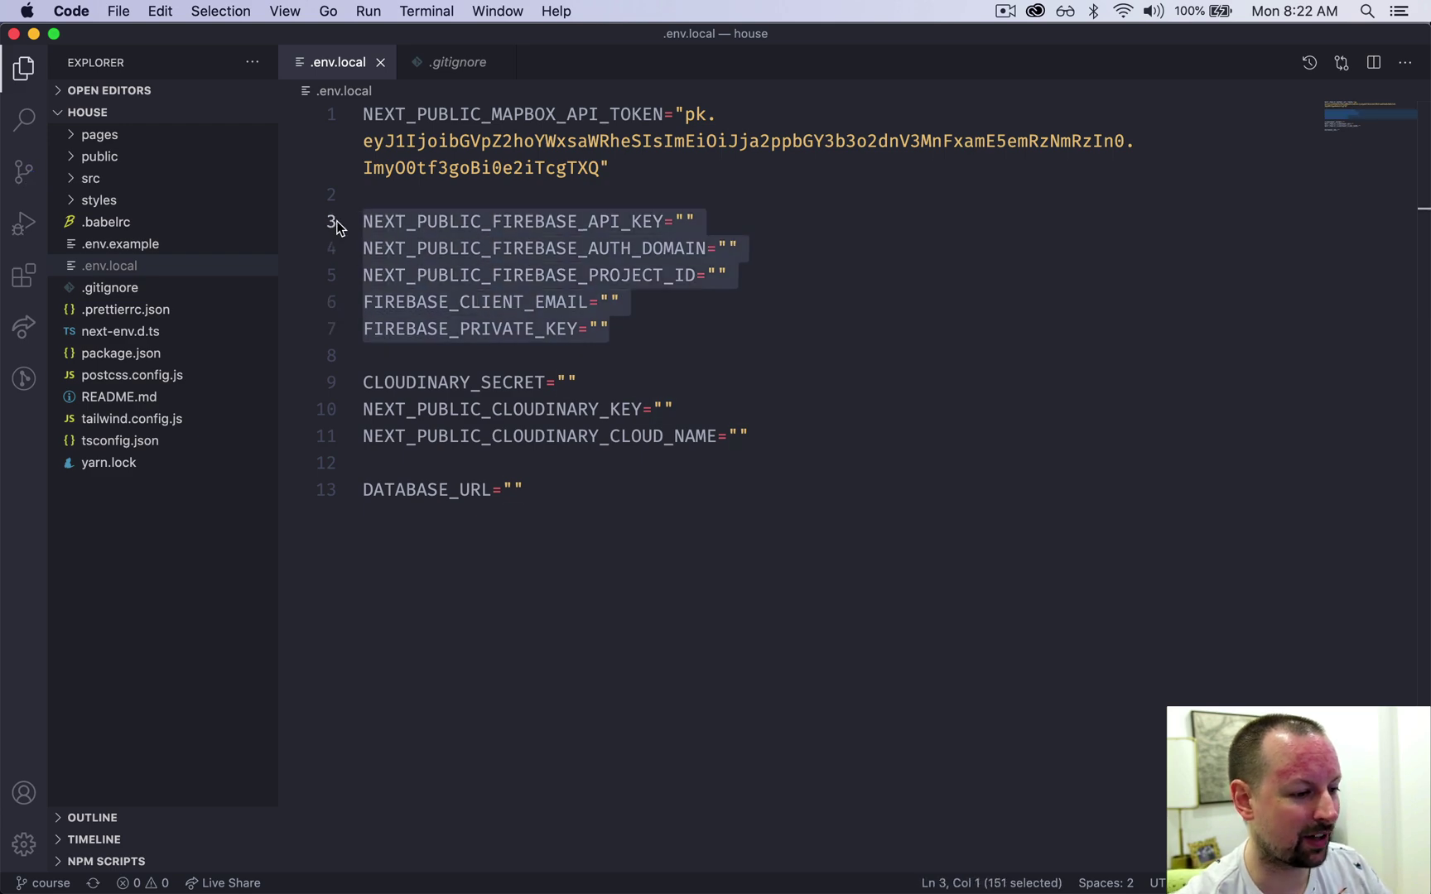
{"action": "key", "text": "super+Tab"}
{"action": "key", "text": "super+Tab"}
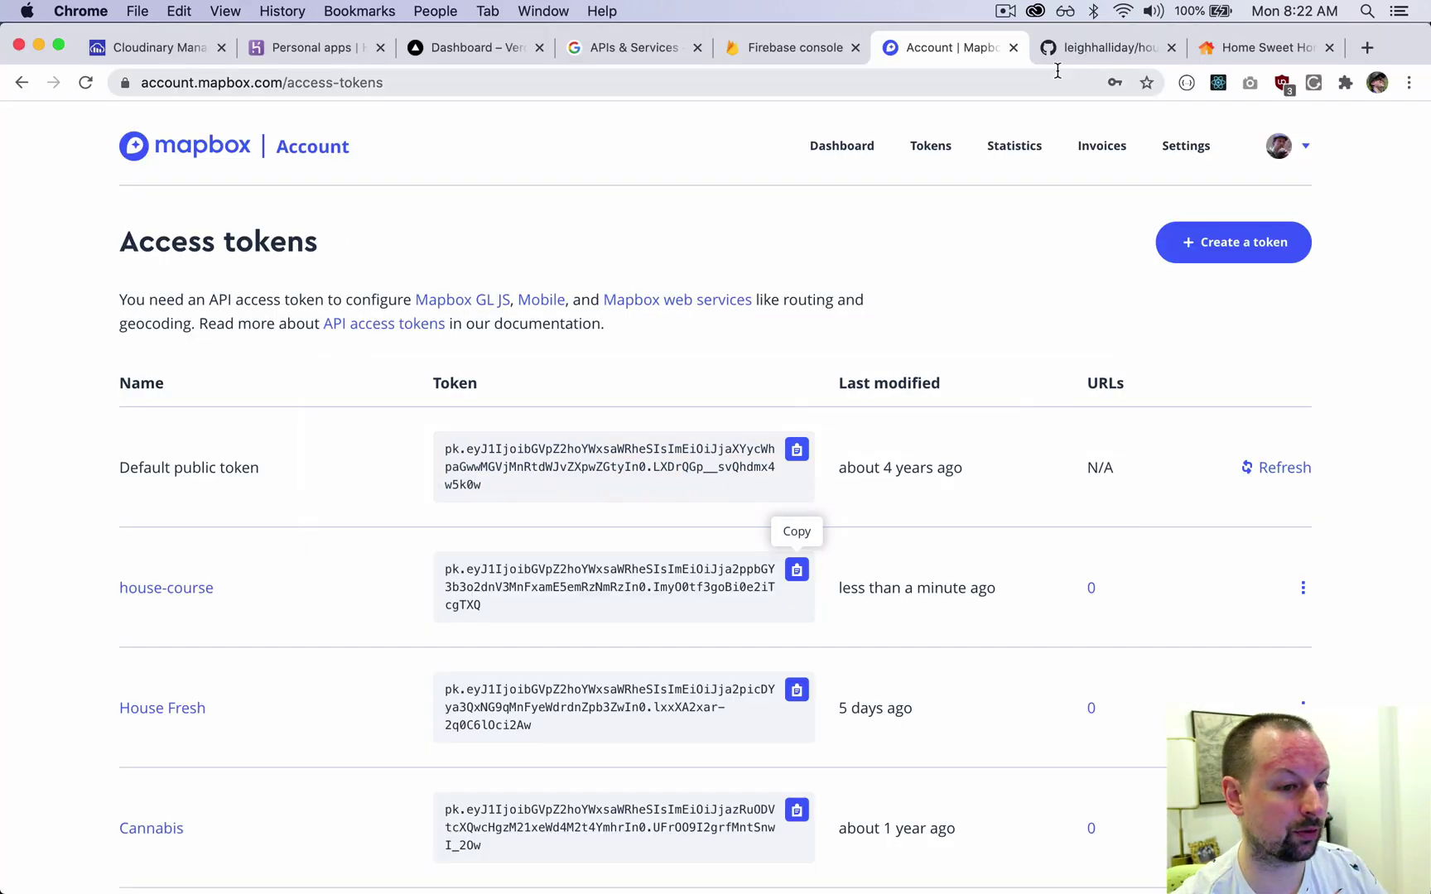
Step: In Add House, search 'toronto', pick Toronto, ON, Canada, then go back to the listings home page
{"action": "left_click", "coordinate": [1229, 48]}
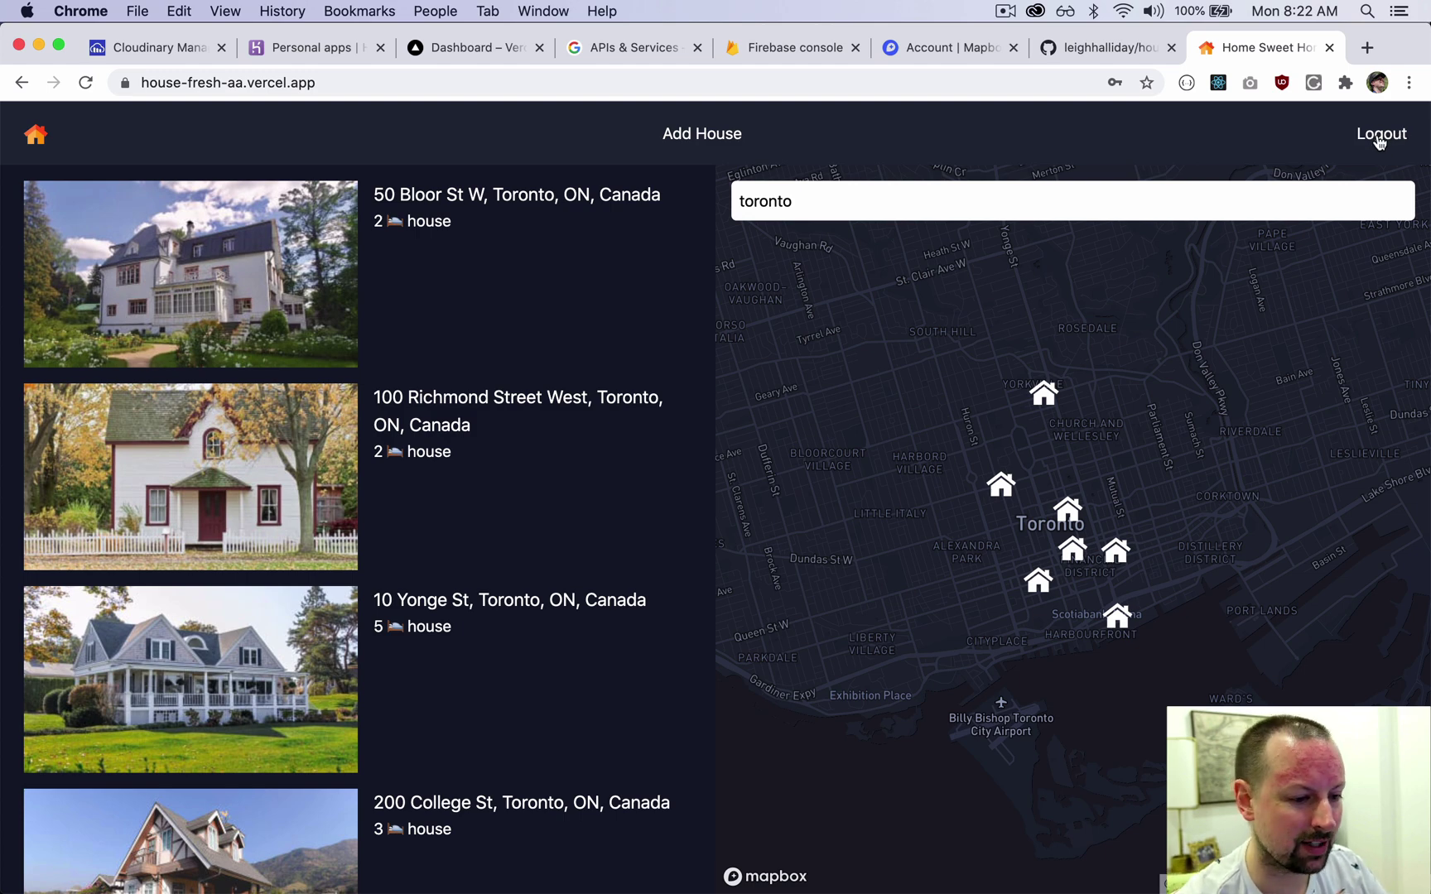
{"action": "left_click", "coordinate": [847, 203]}
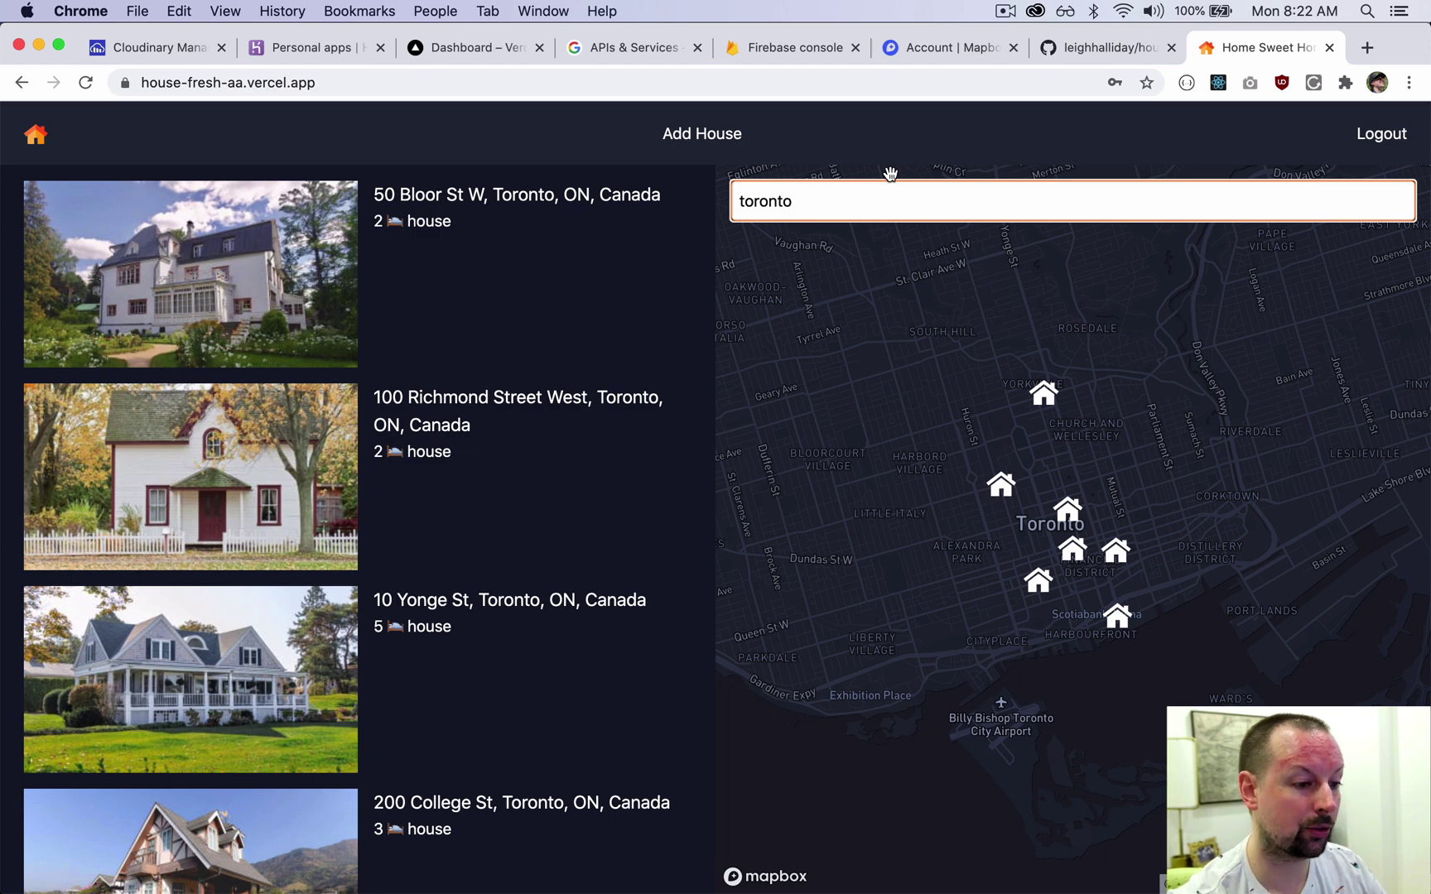
{"action": "left_click", "coordinate": [703, 136]}
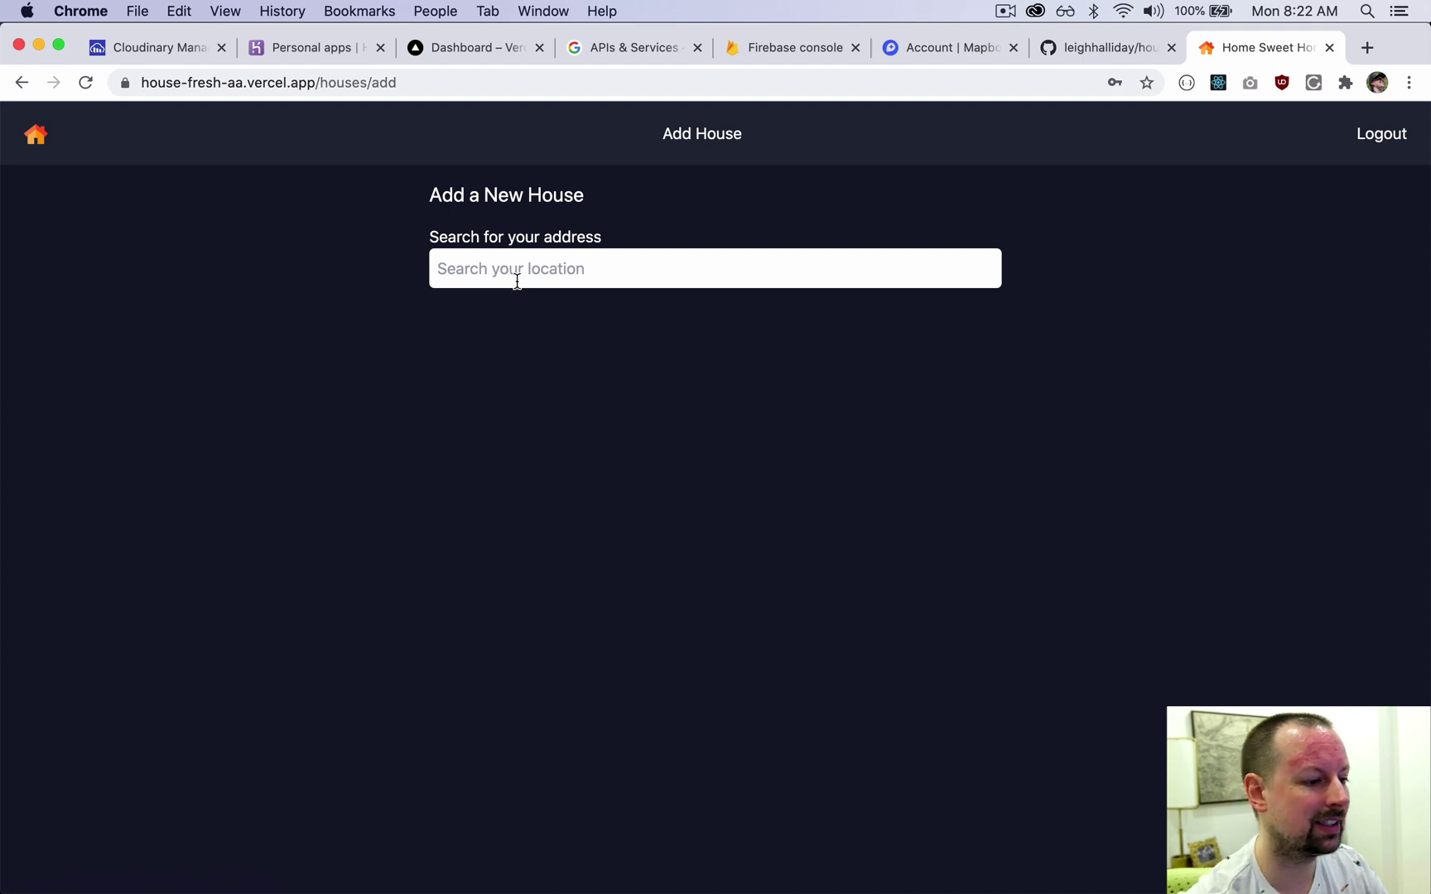
{"action": "left_click", "coordinate": [515, 281]}
{"action": "type", "text": "toronto"}
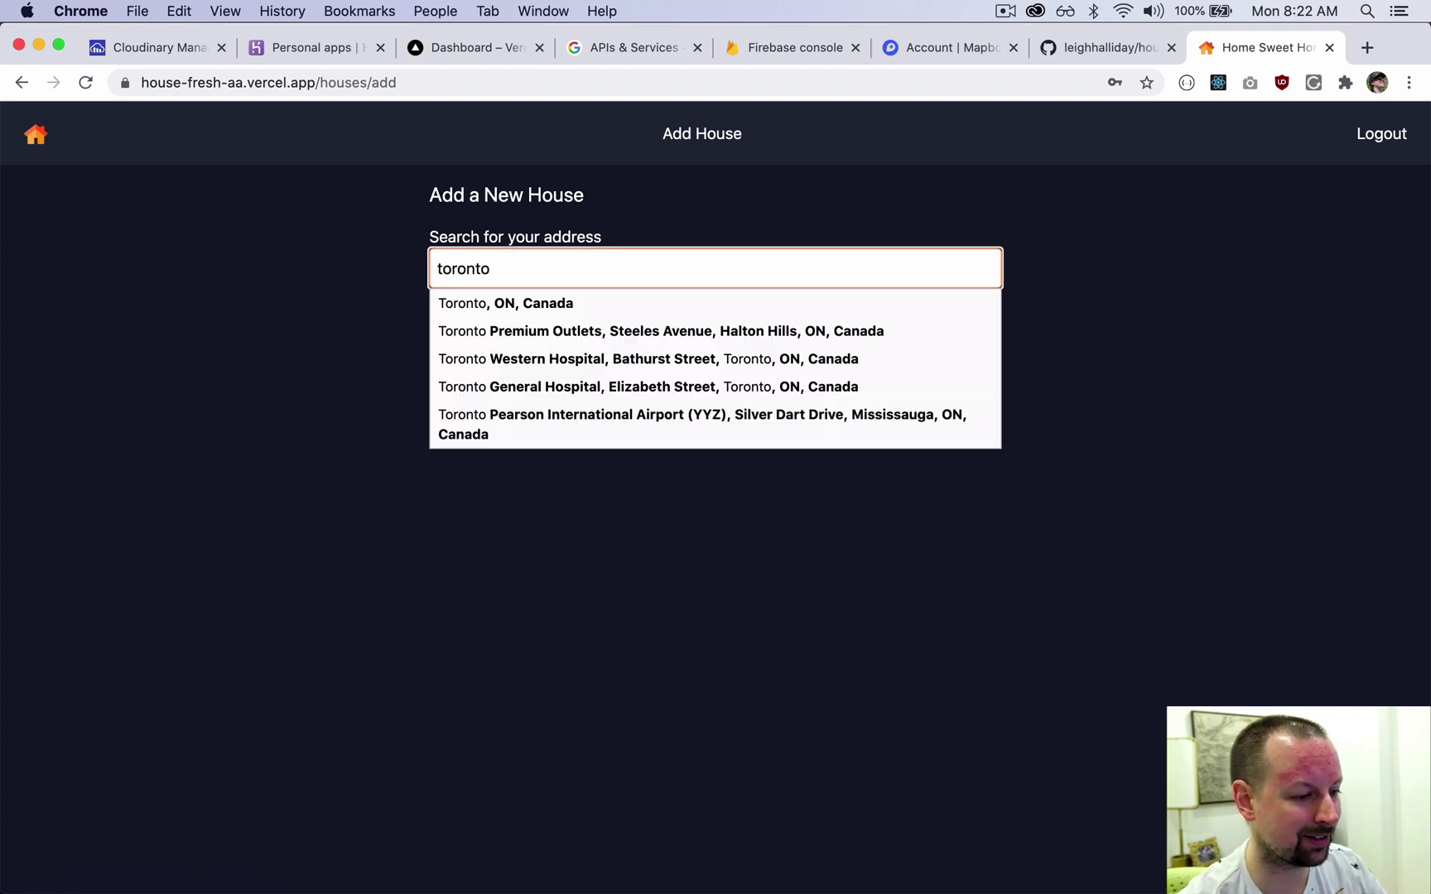
{"action": "key", "text": "Down"}
{"action": "key", "text": "Return"}
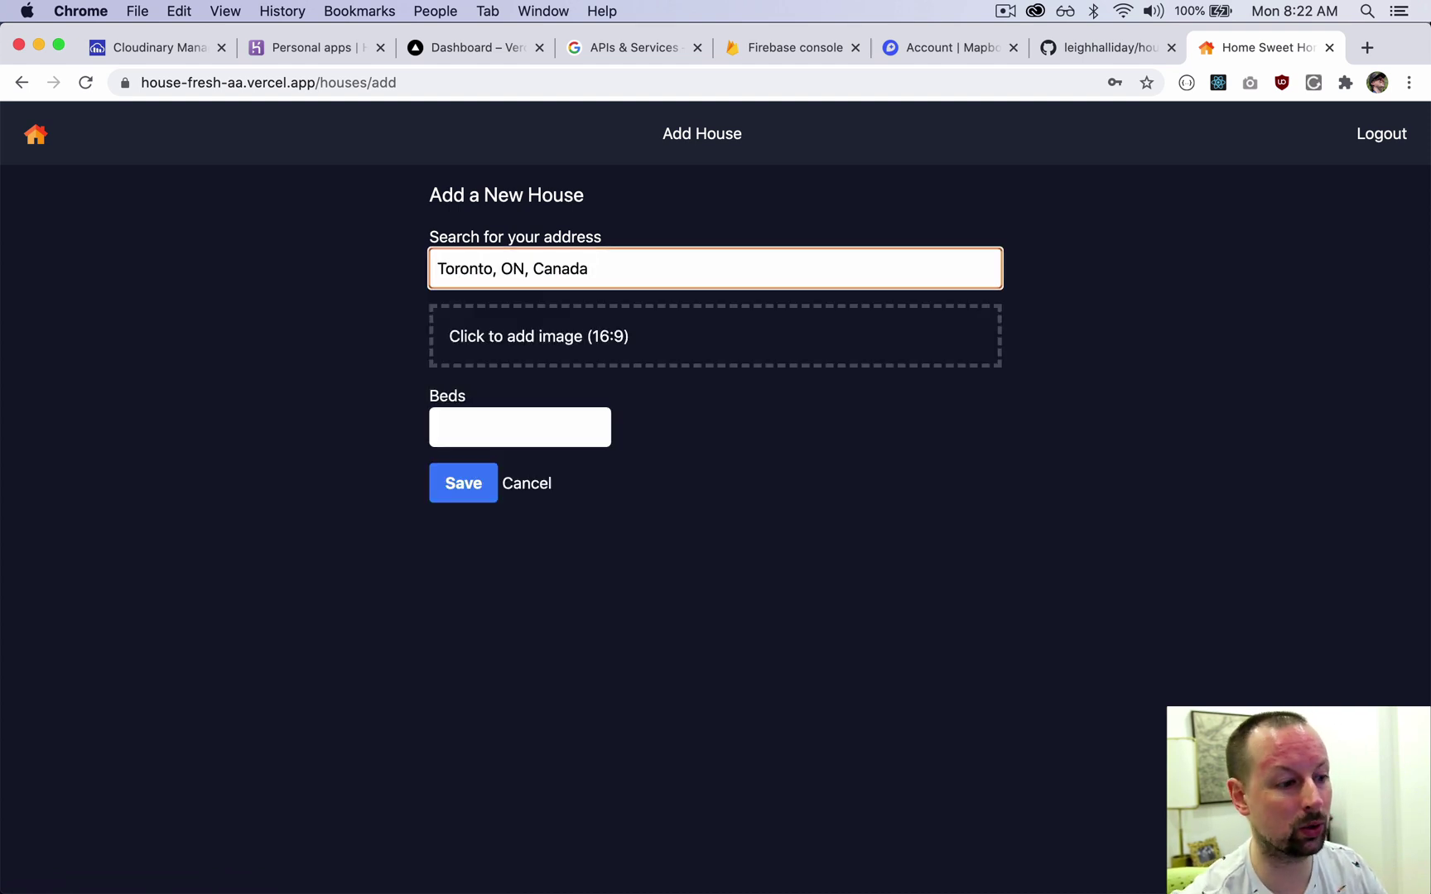
{"action": "left_click", "coordinate": [35, 136]}
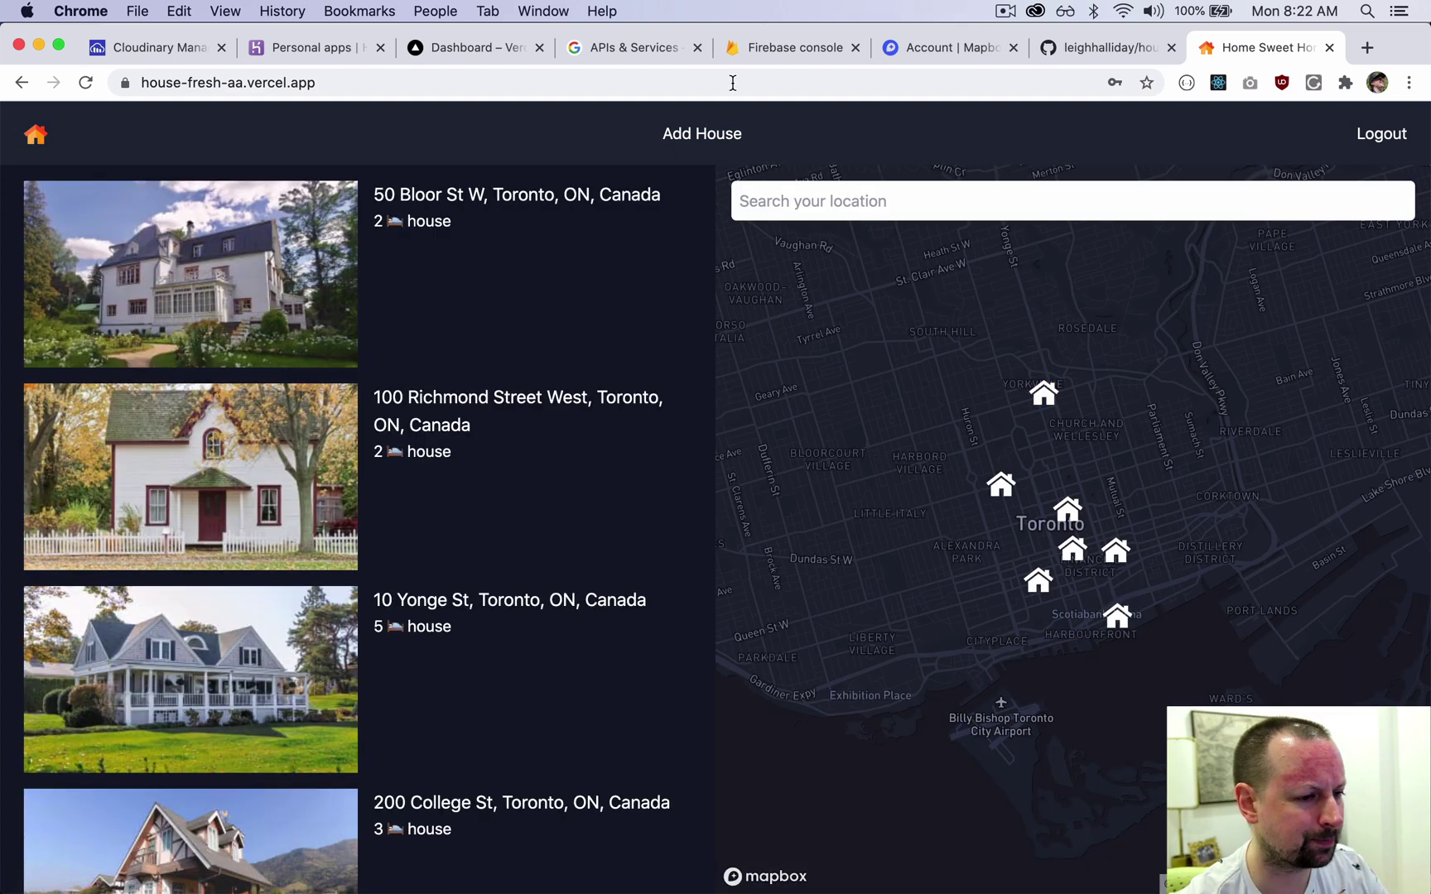
Step: Add a Firebase project named house-course, switching the Google Analytics toggle off before creating it
{"action": "left_click", "coordinate": [790, 53]}
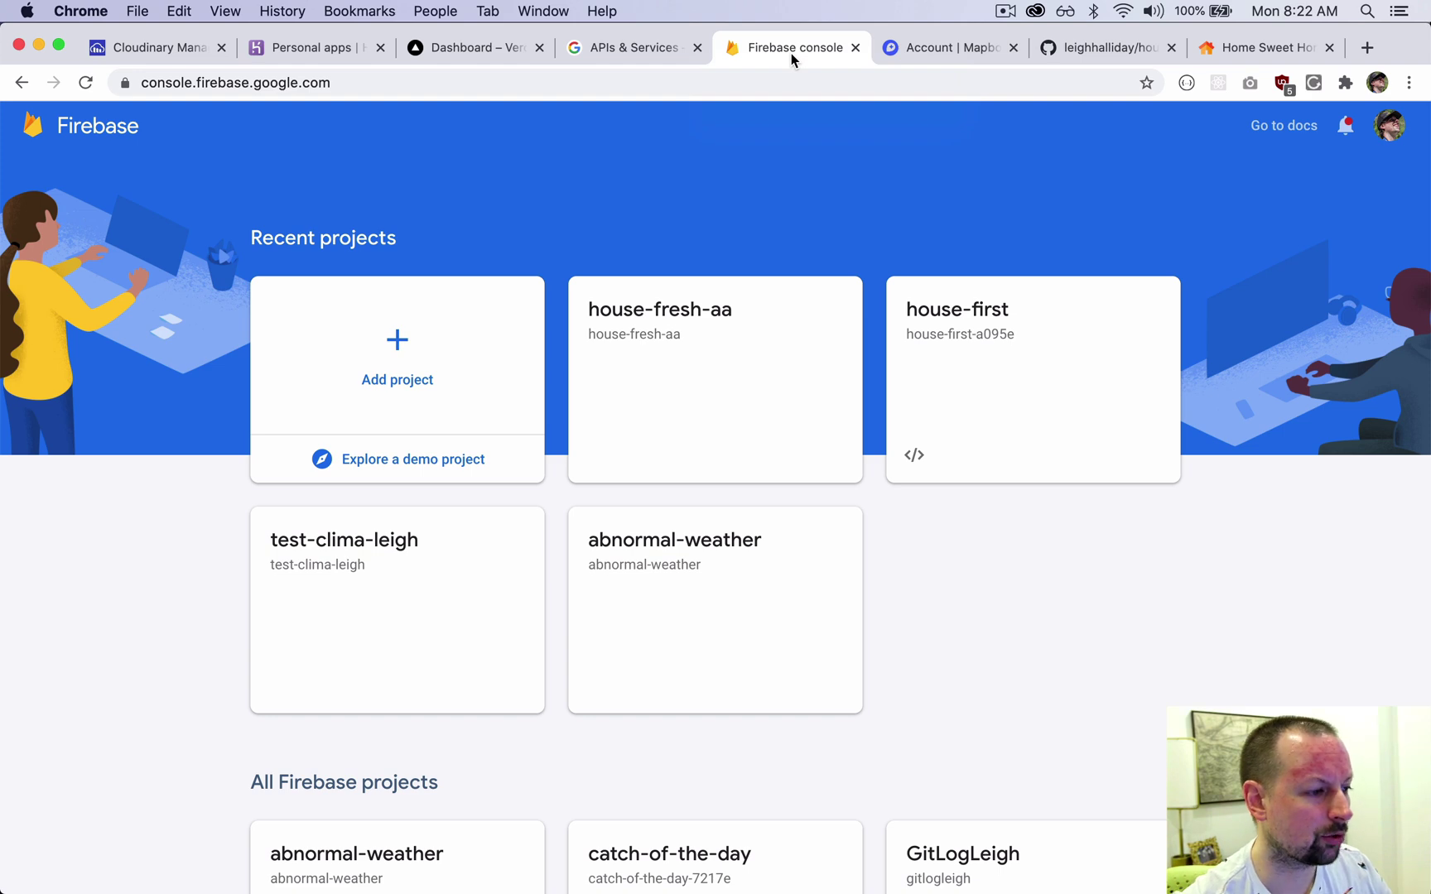
{"action": "left_click", "coordinate": [385, 377]}
{"action": "type", "text": "house"}
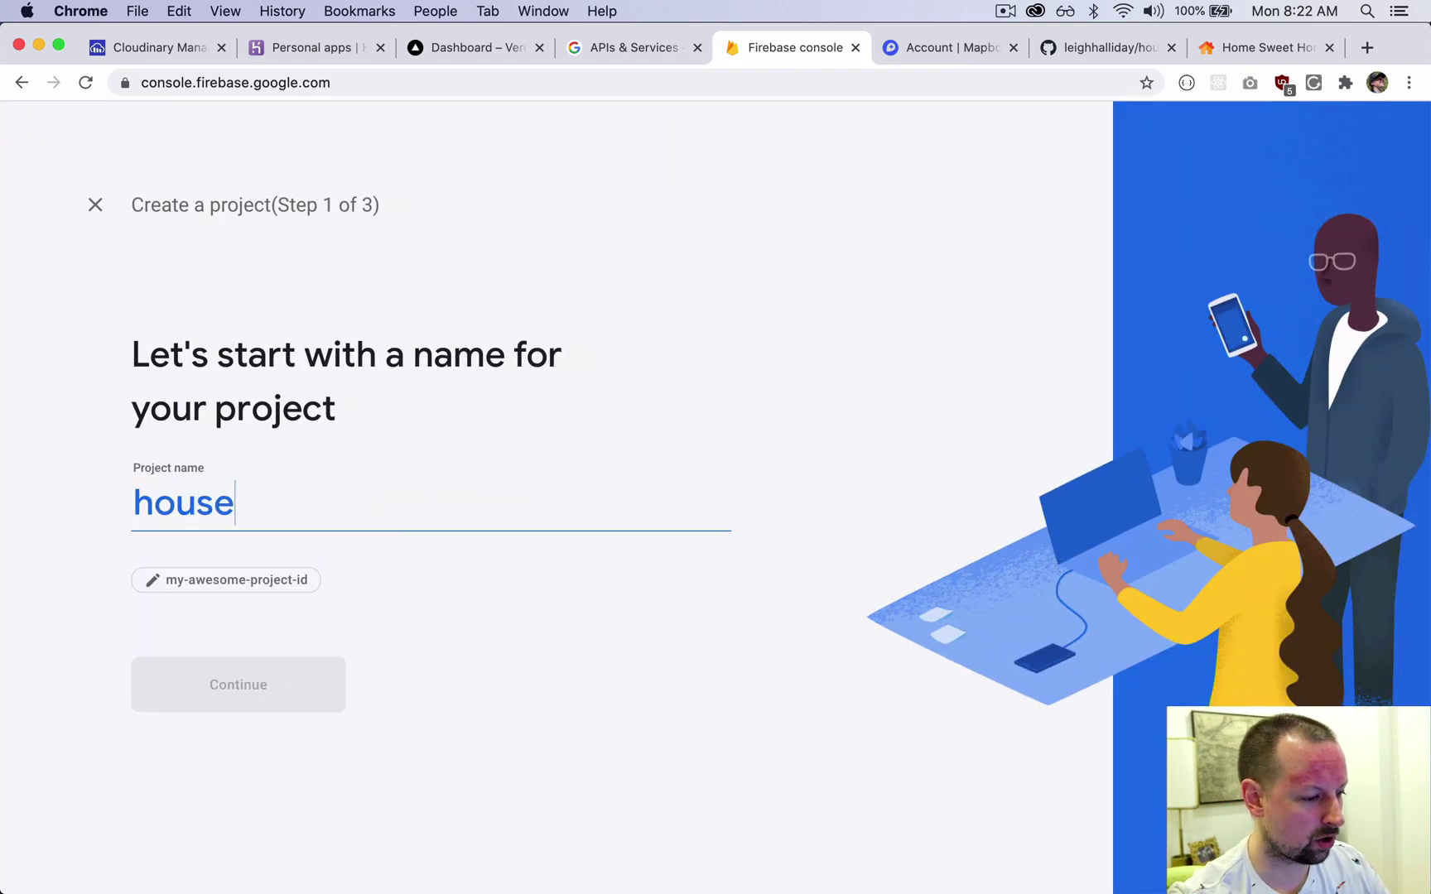
{"action": "type", "text": "-course"}
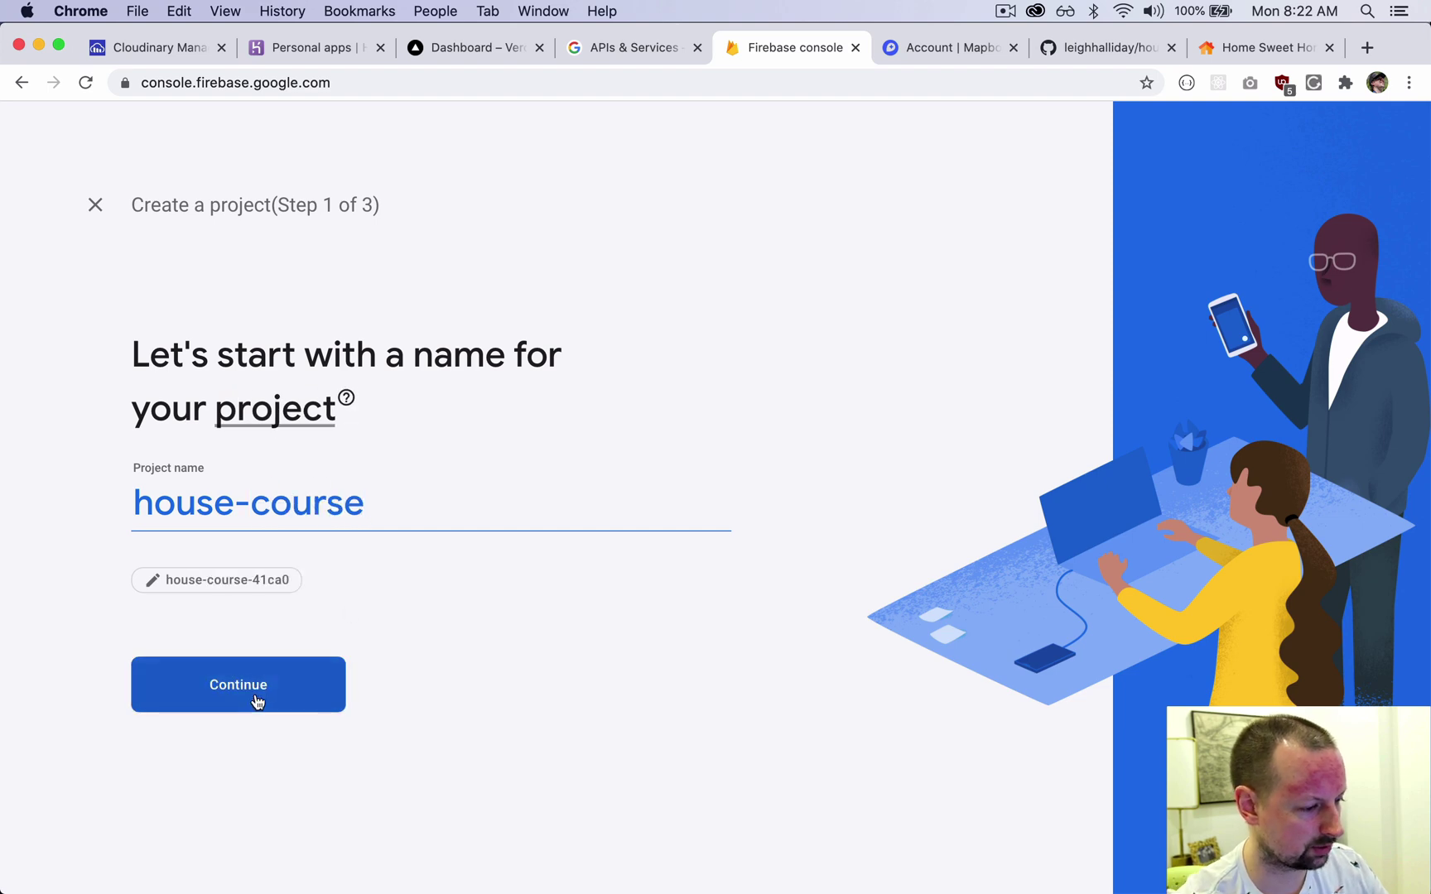
{"action": "left_click", "coordinate": [277, 703]}
{"action": "scroll", "coordinate": [277, 689], "scroll_direction": "down", "scroll_amount": 3}
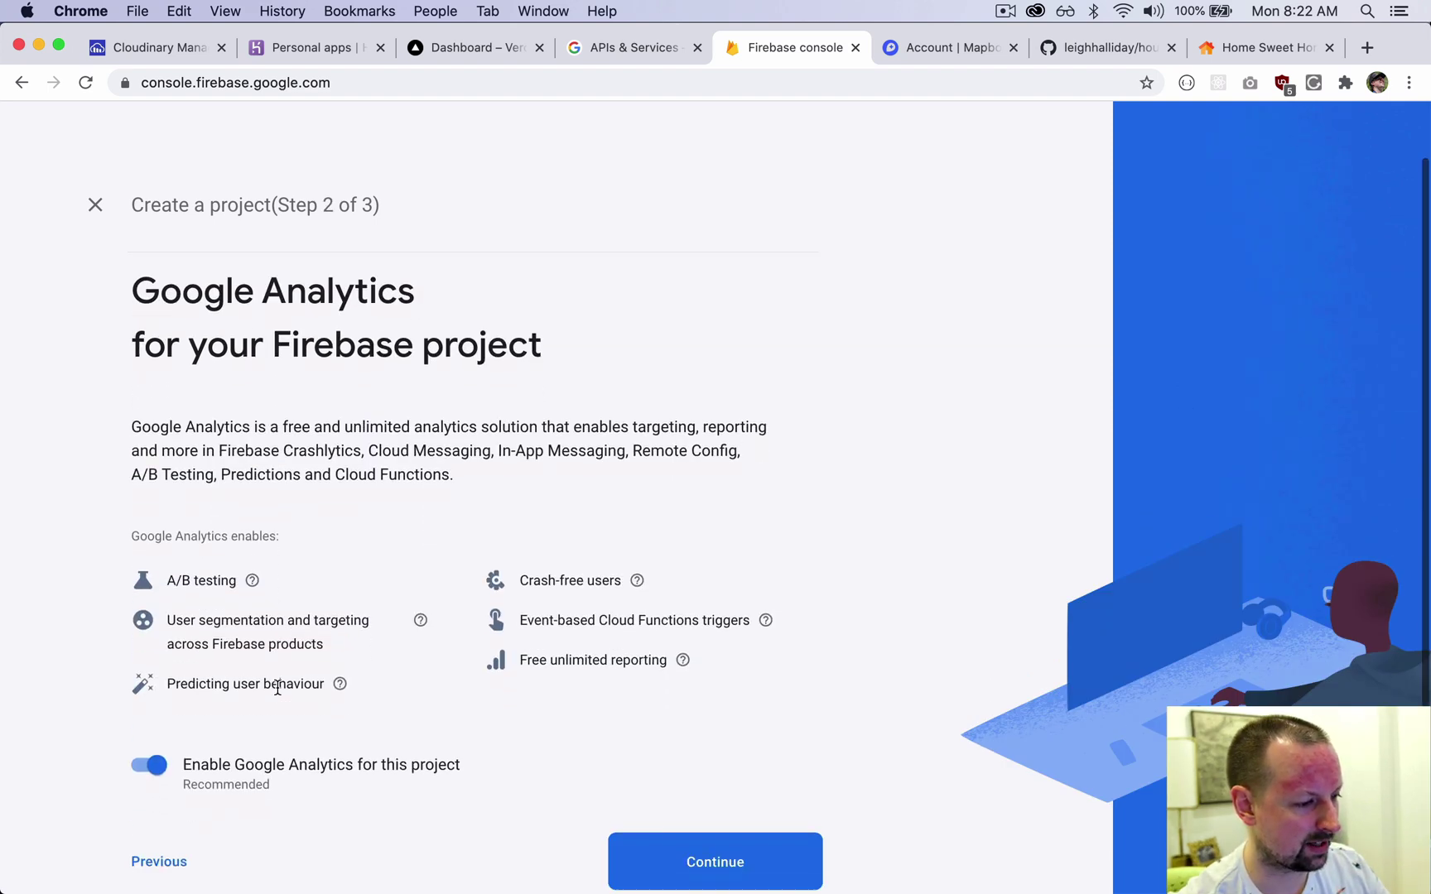
{"action": "scroll", "coordinate": [278, 692], "scroll_direction": "up", "scroll_amount": 1}
{"action": "scroll", "coordinate": [279, 696], "scroll_direction": "down", "scroll_amount": 1}
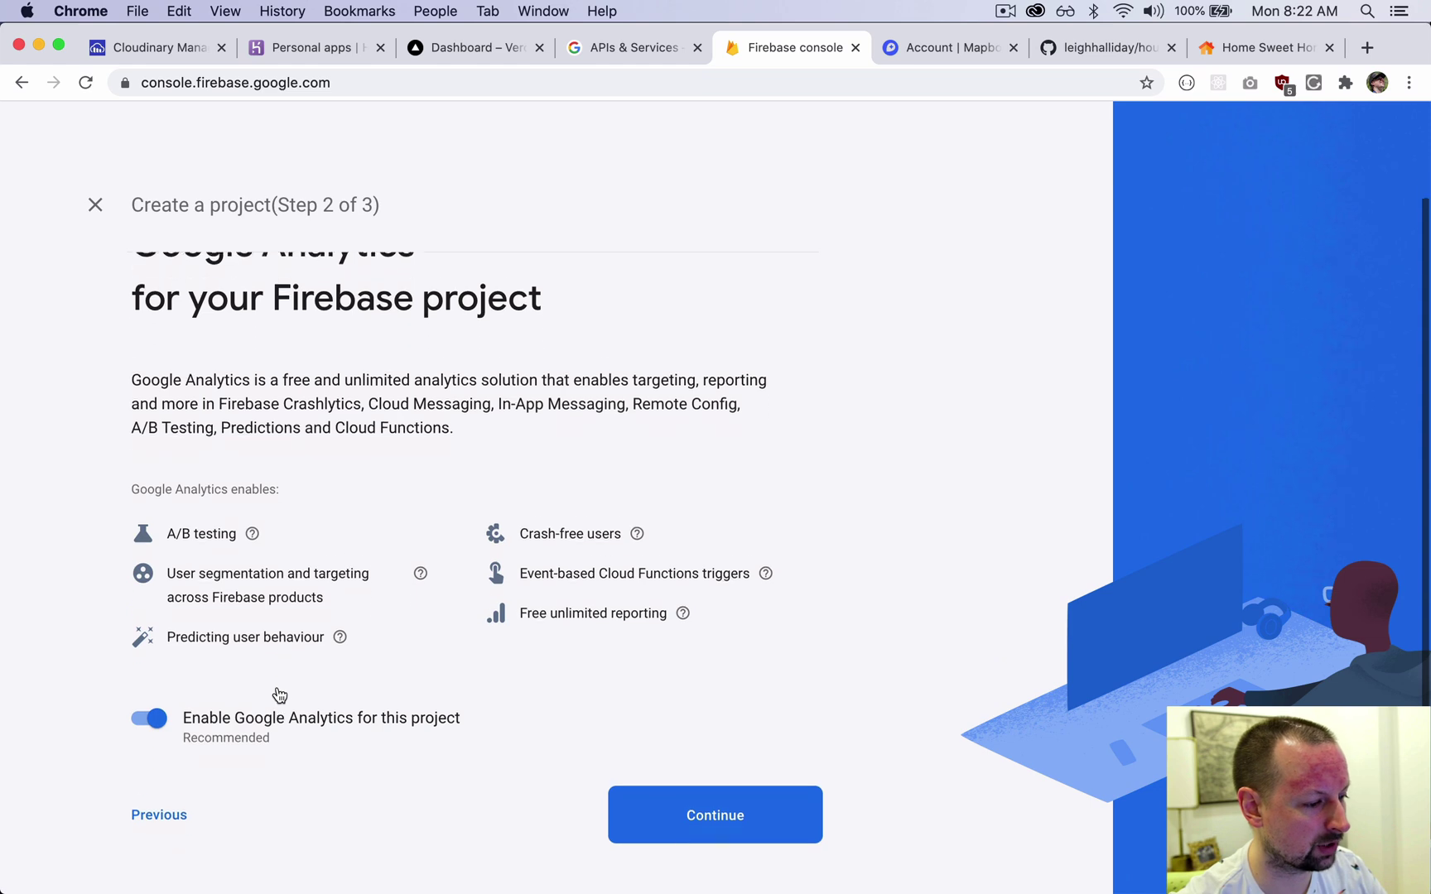
{"action": "left_click", "coordinate": [149, 717]}
{"action": "left_click", "coordinate": [651, 810]}
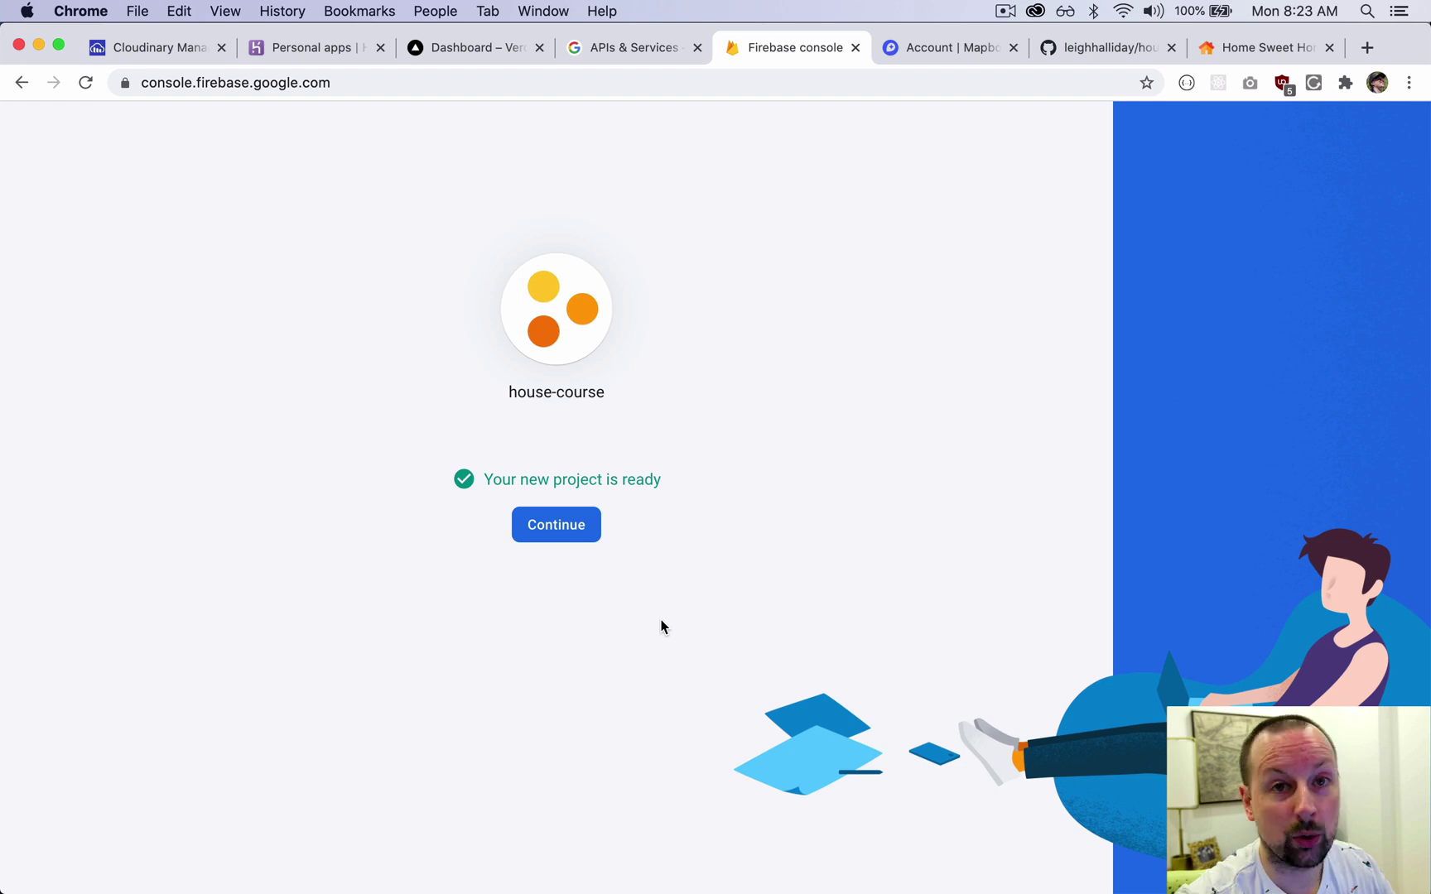
Step: Set up Authentication for house-course, then enable and save the Email/Password sign-in provider
{"action": "left_click", "coordinate": [533, 522]}
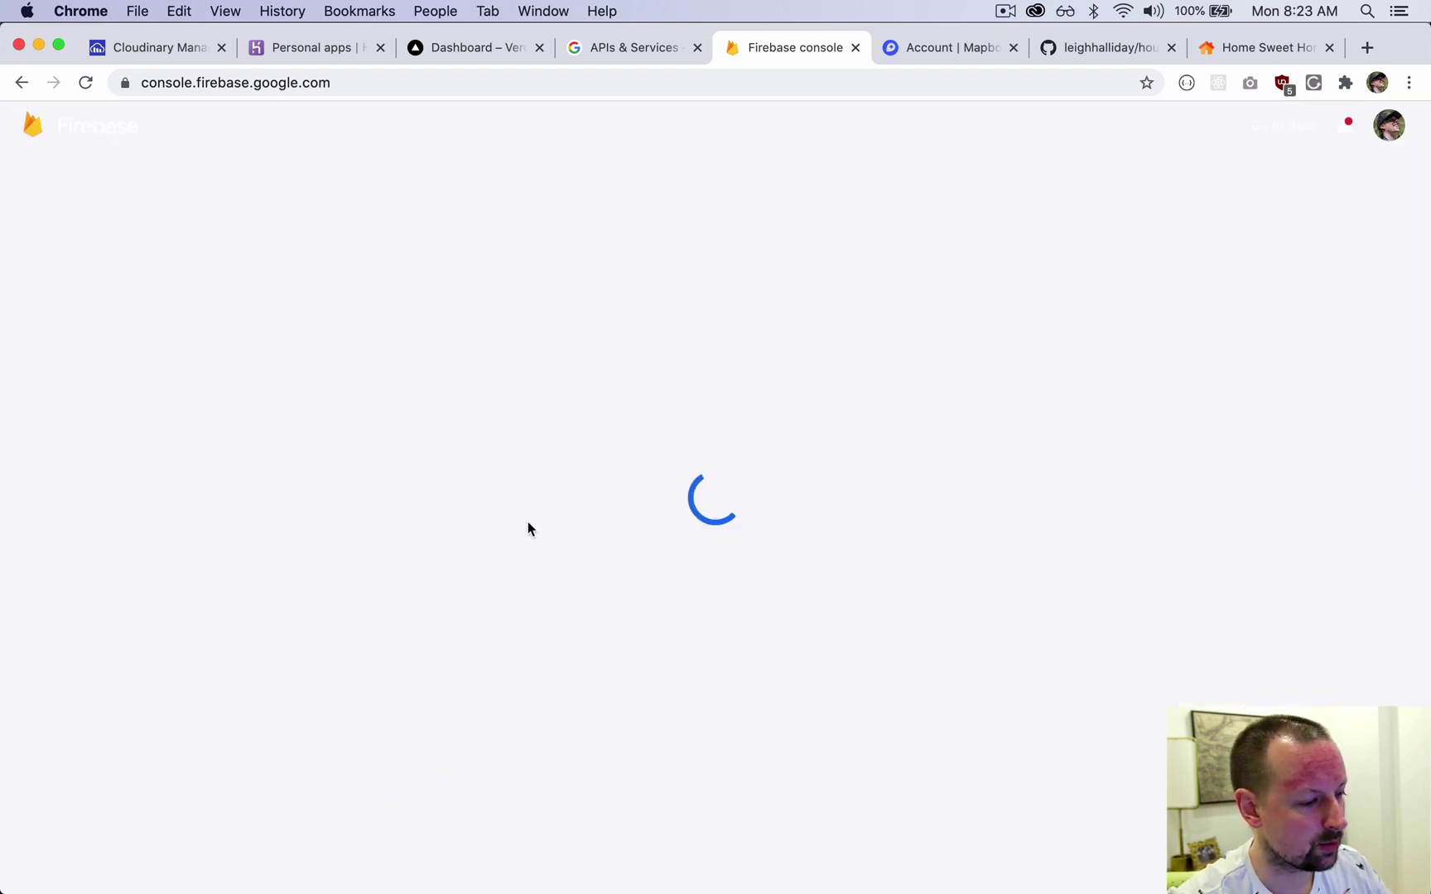
{"action": "scroll", "coordinate": [501, 615], "scroll_direction": "down", "scroll_amount": 5}
{"action": "scroll", "coordinate": [501, 615], "scroll_direction": "up", "scroll_amount": 8}
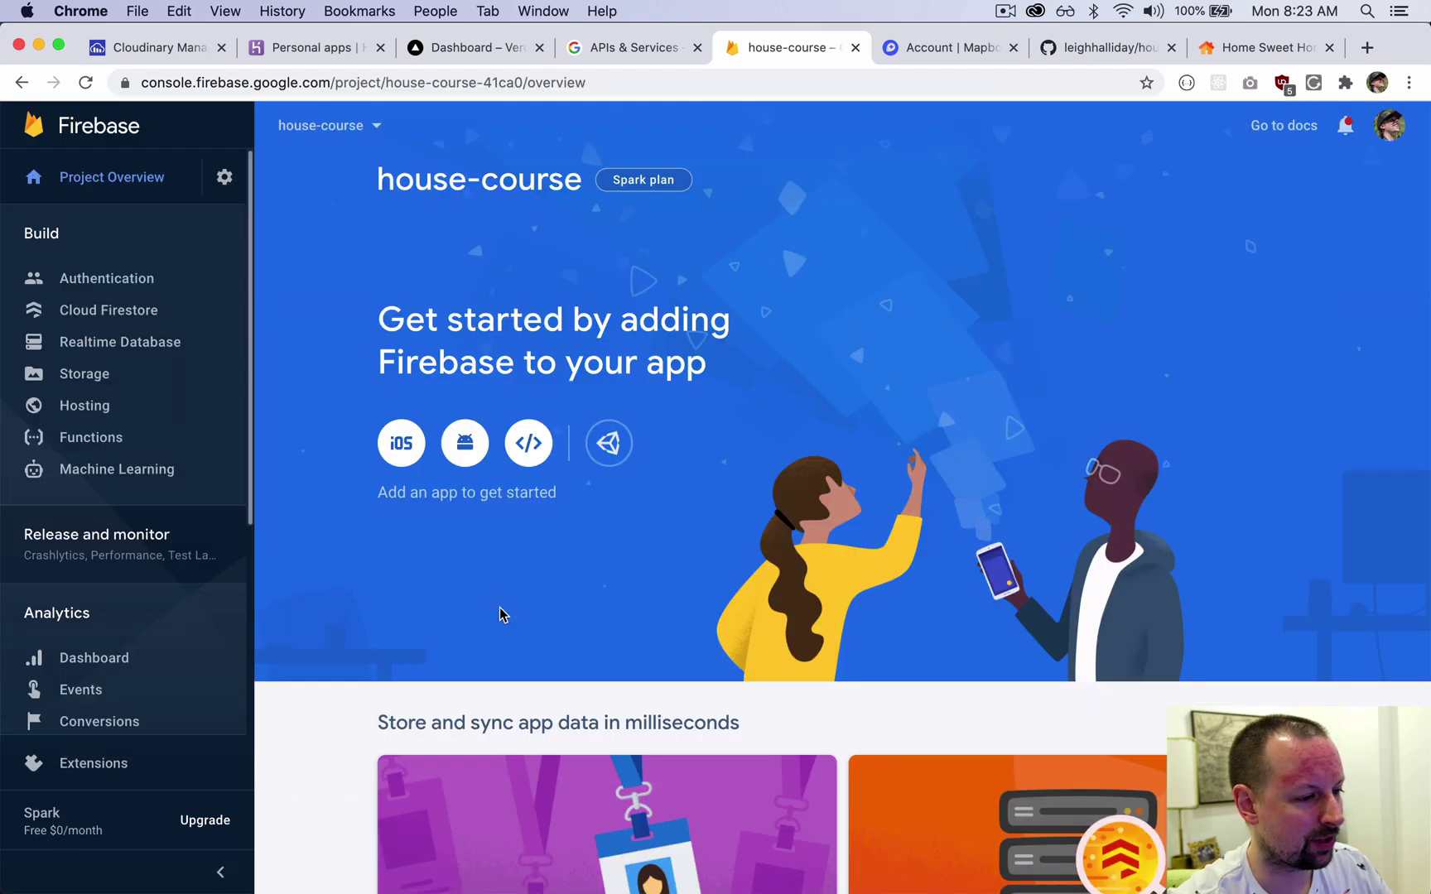
{"action": "left_click", "coordinate": [92, 280]}
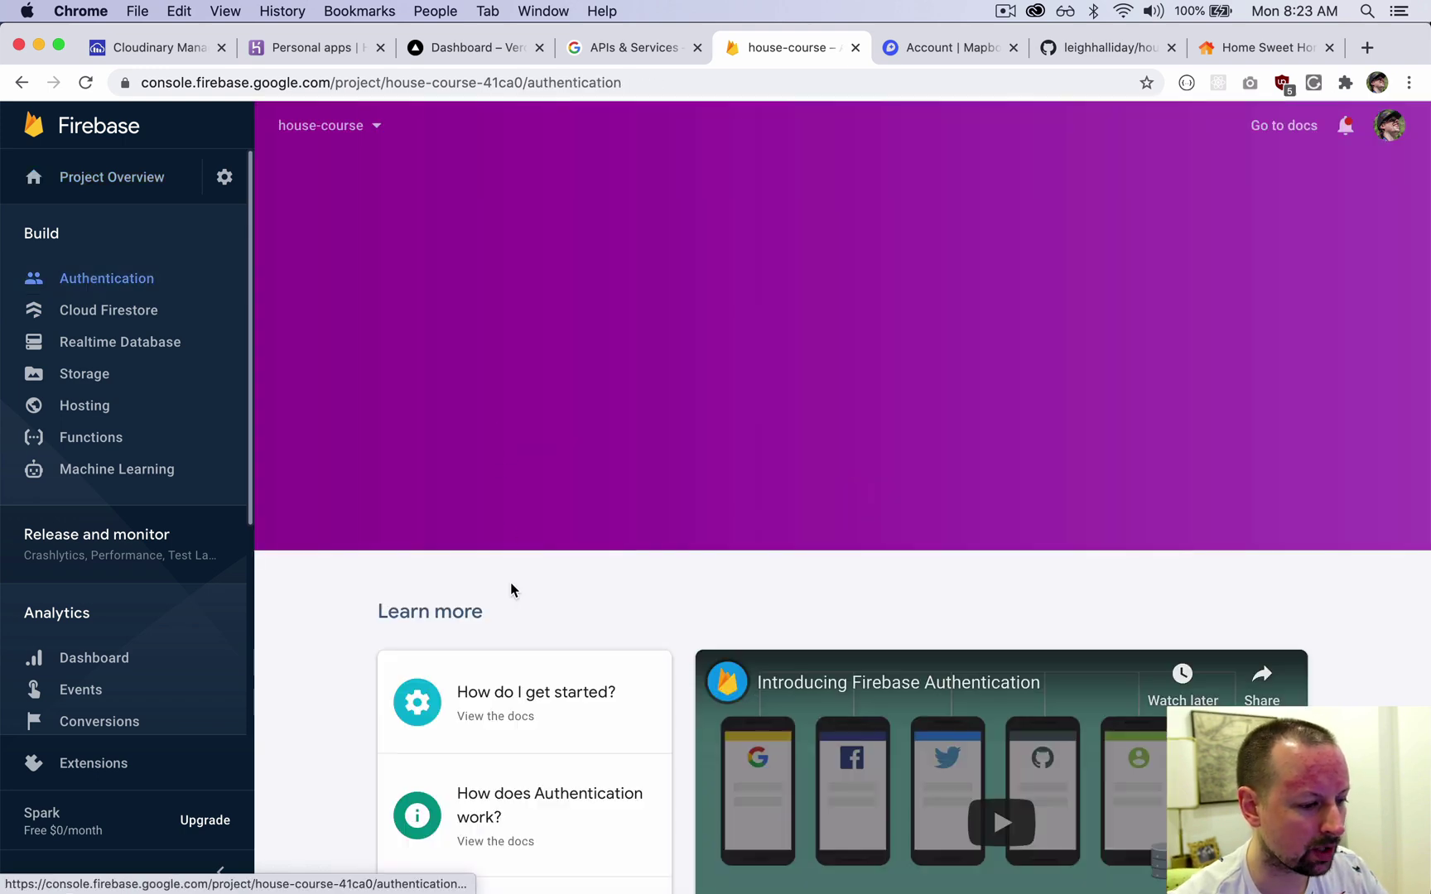
{"action": "left_click", "coordinate": [432, 418]}
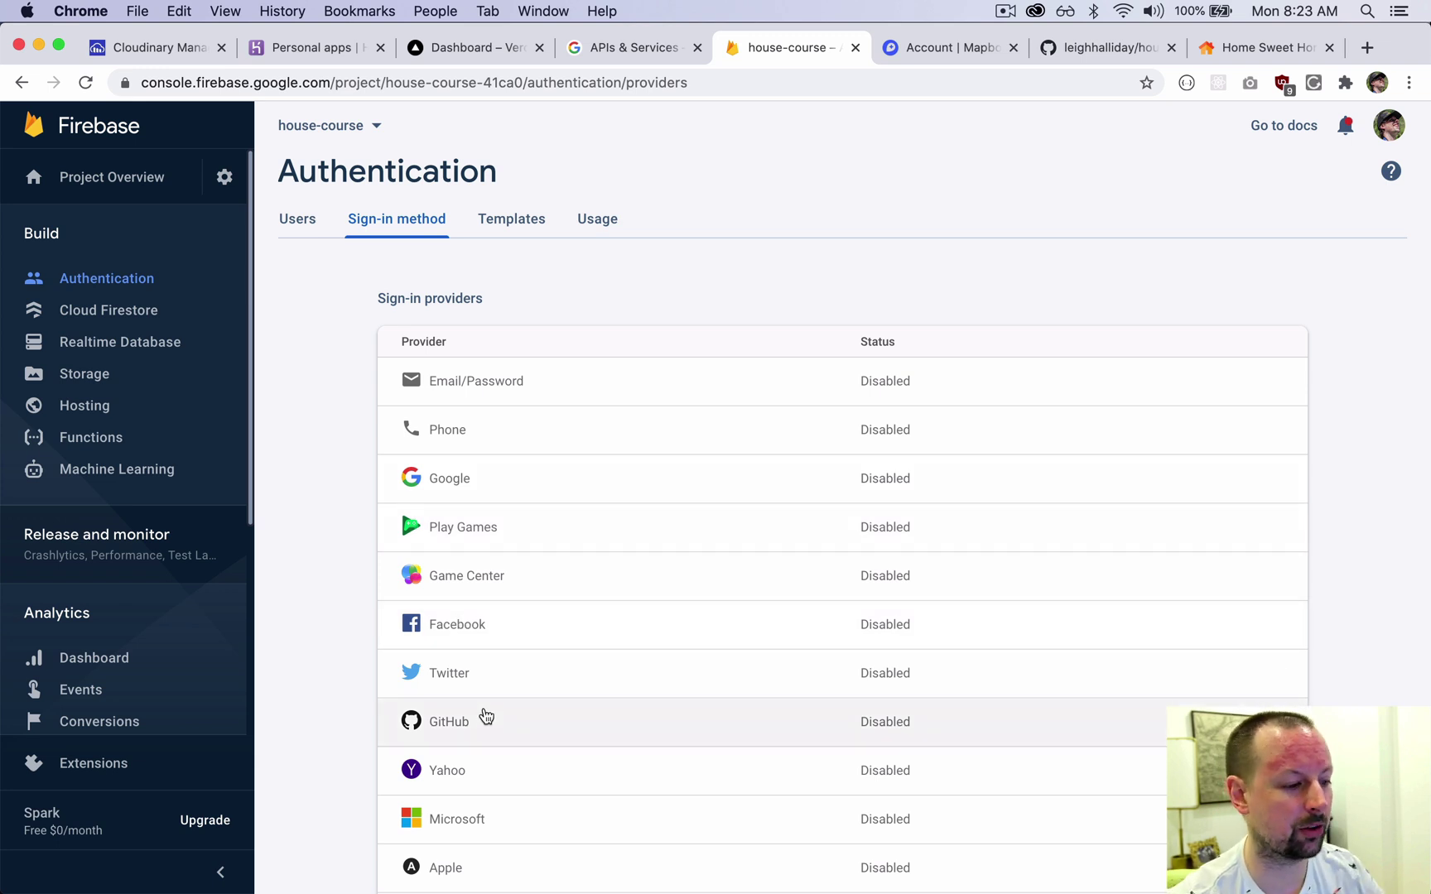
{"action": "left_click", "coordinate": [503, 380]}
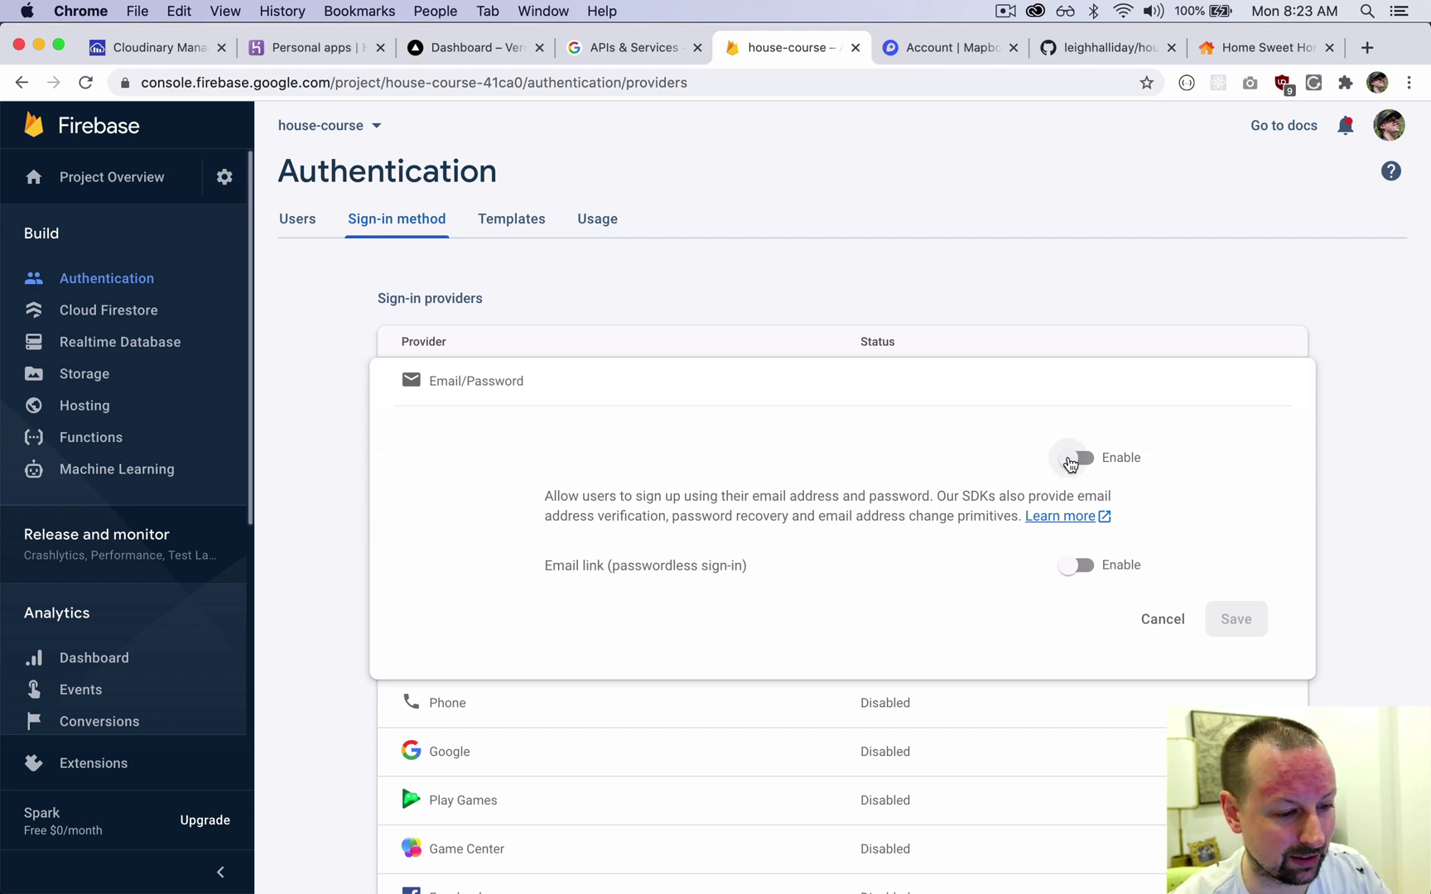
{"action": "left_click", "coordinate": [1073, 458]}
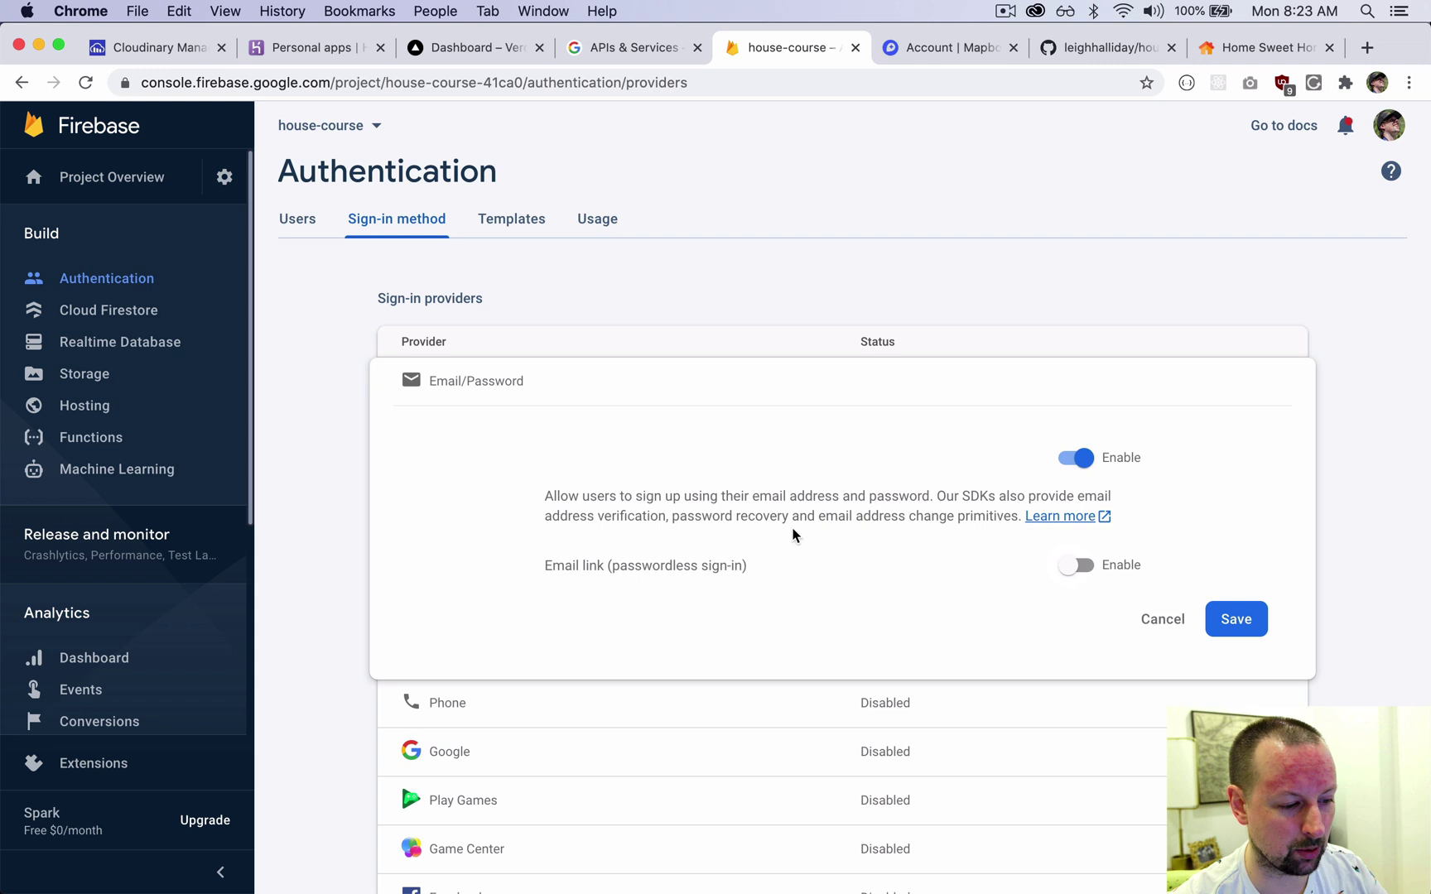
{"action": "left_click", "coordinate": [1235, 618]}
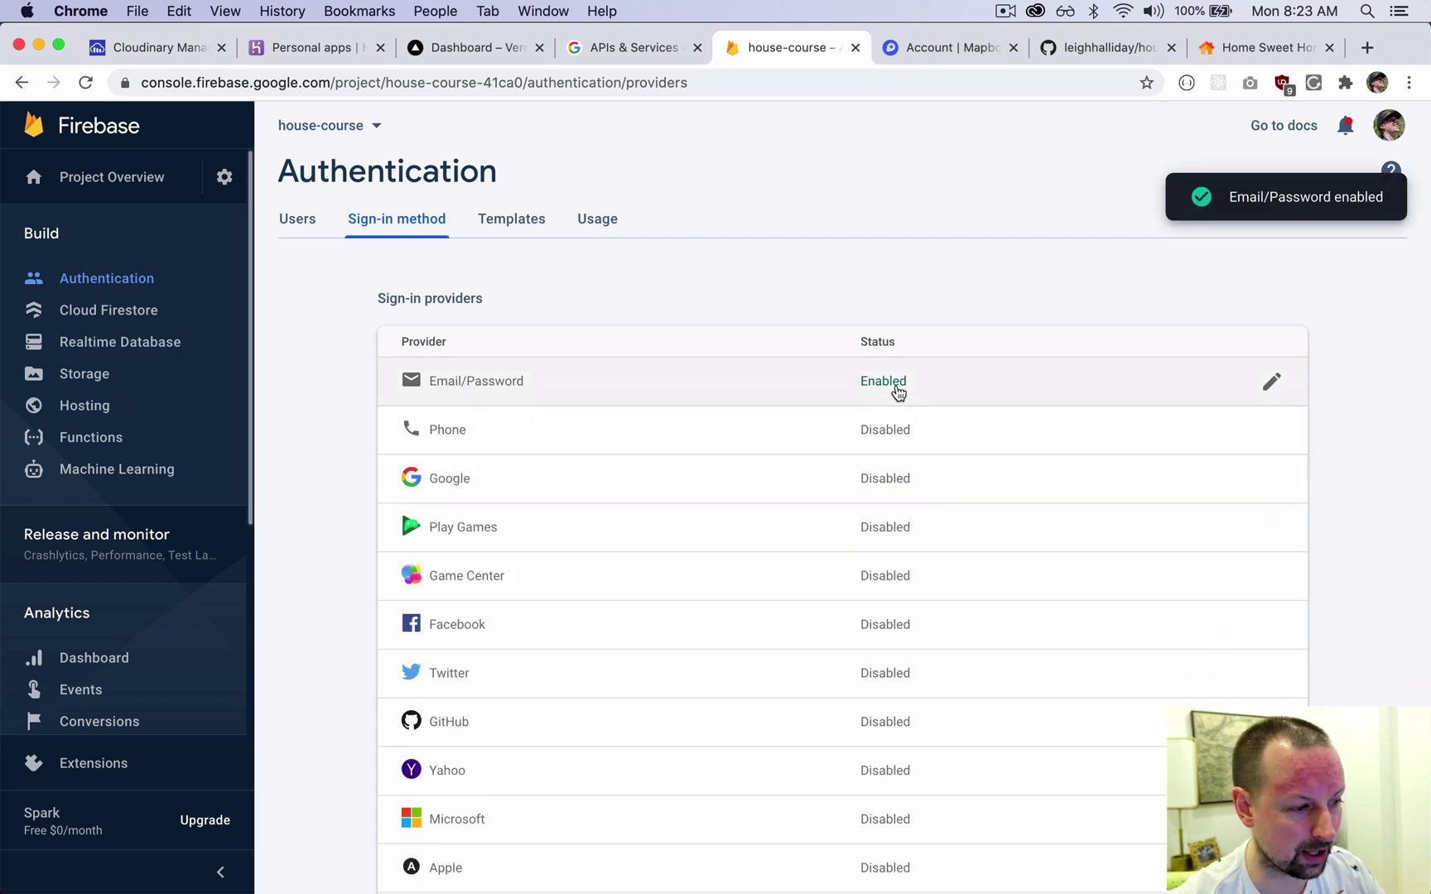
Step: Copy the house-course Web API key from Project settings, then go back to VS Code
{"action": "left_click", "coordinate": [222, 179]}
{"action": "left_click", "coordinate": [290, 184]}
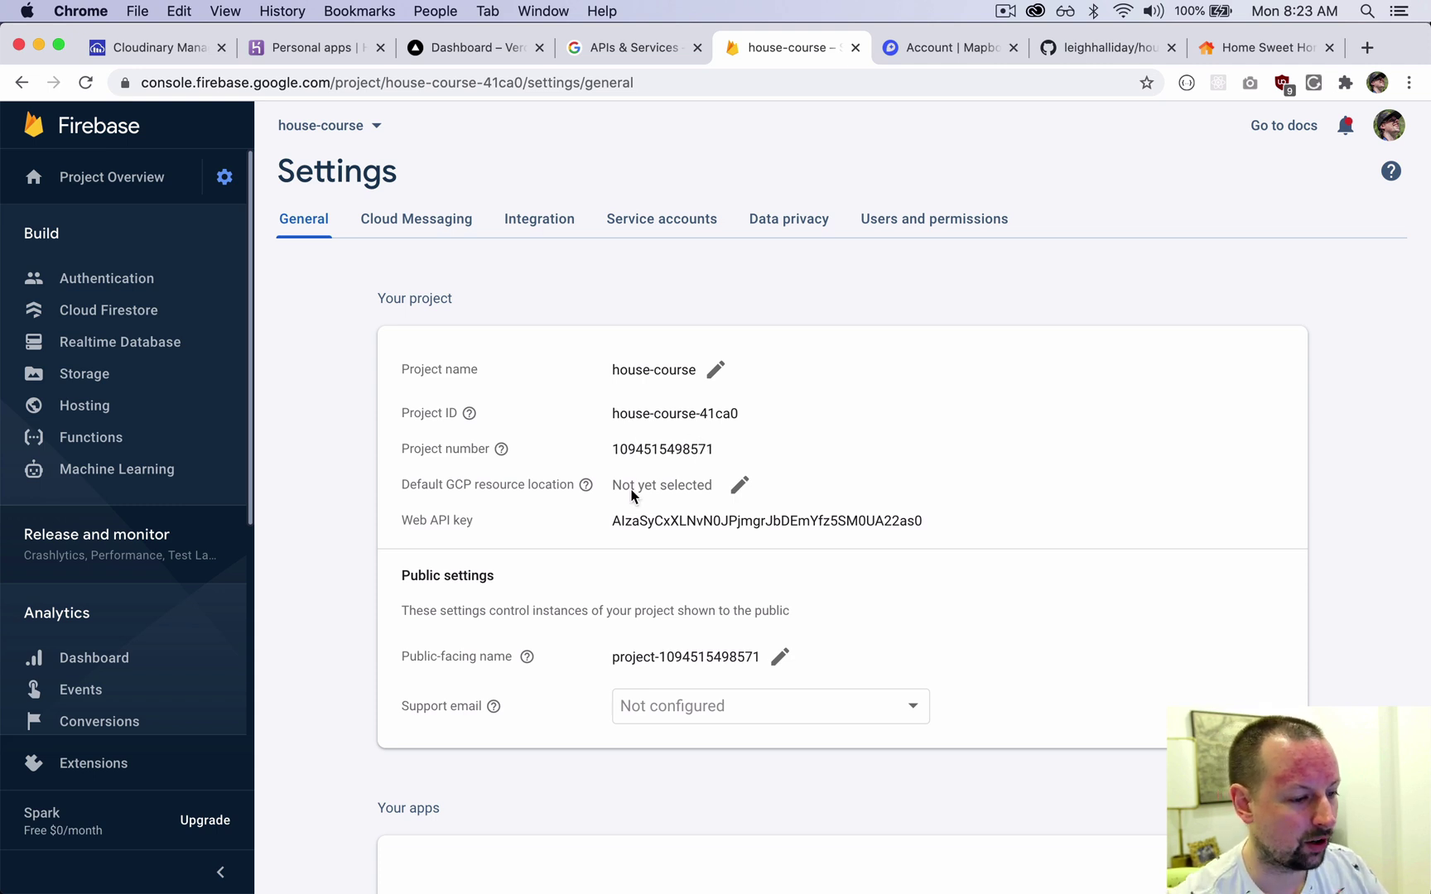
{"action": "double_click", "coordinate": [687, 524]}
{"action": "key", "text": "super+c"}
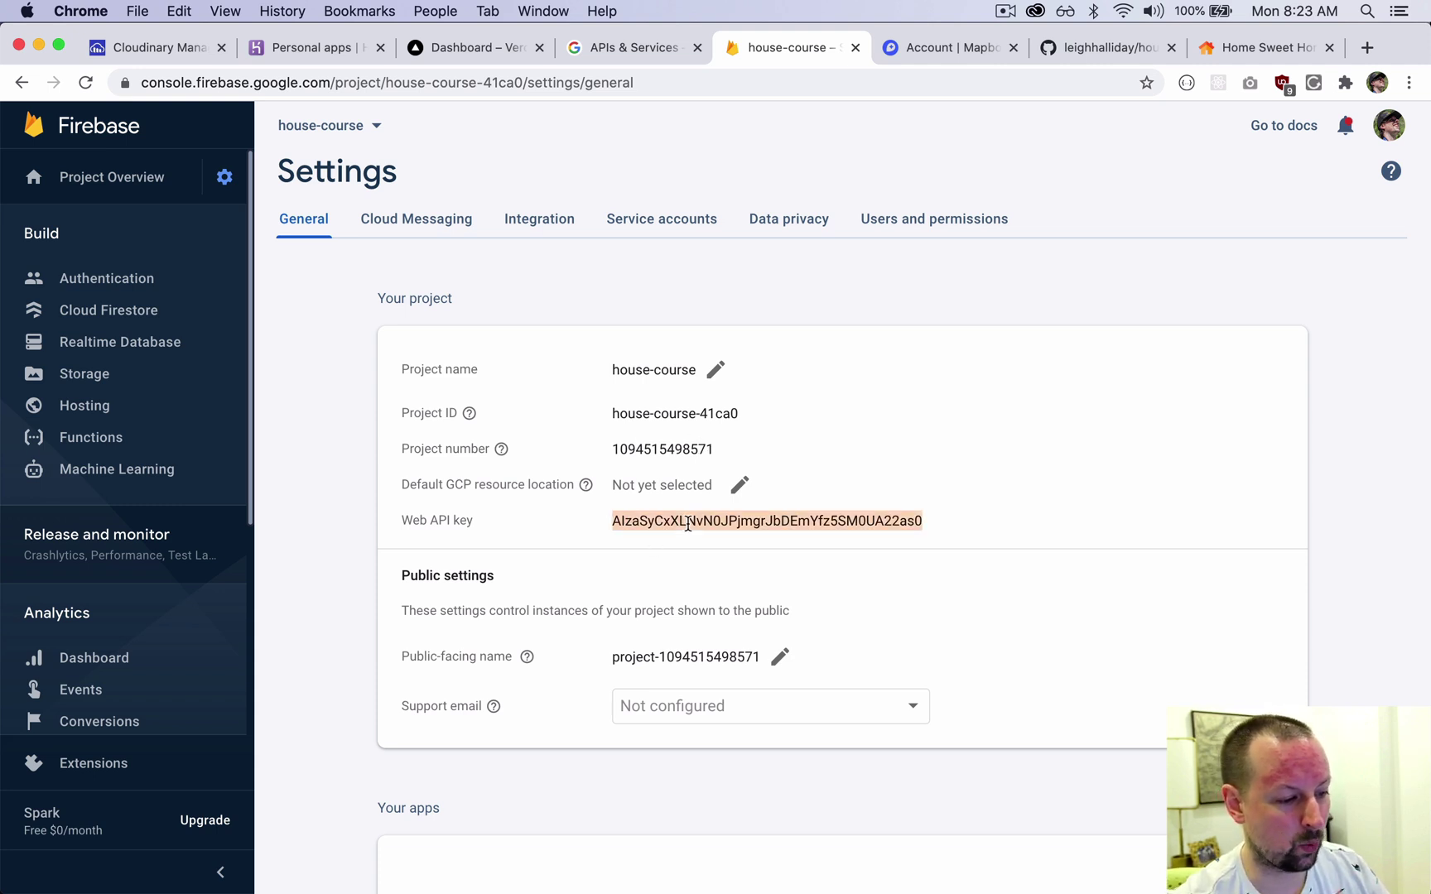
{"action": "key", "text": "super+Tab"}
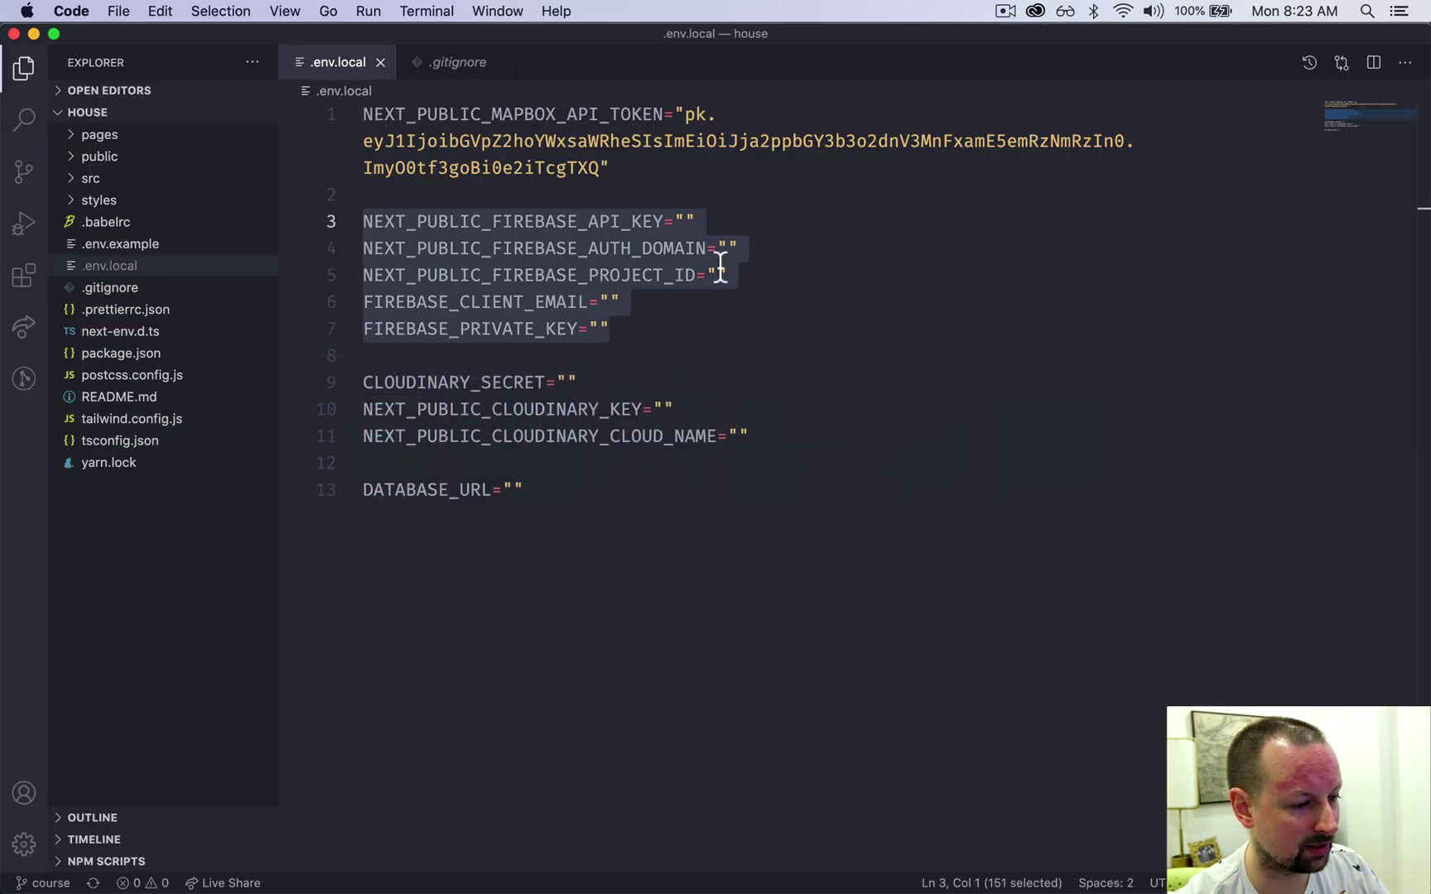
Step: Paste the Firebase API key into line 3 of .env.local and save
{"action": "left_click", "coordinate": [715, 250]}
{"action": "left_click", "coordinate": [681, 221]}
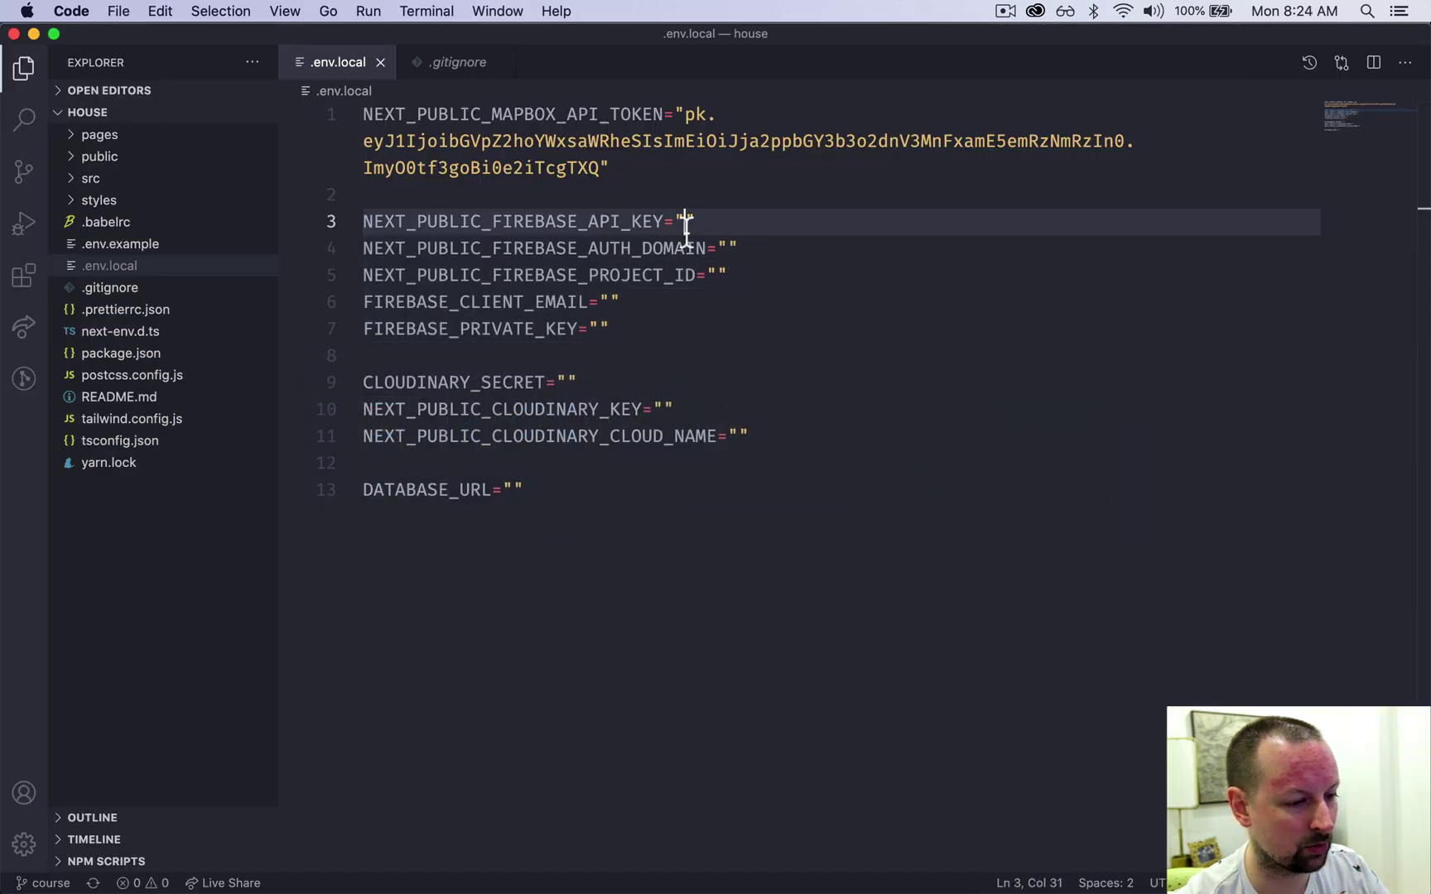
{"action": "key", "text": "super+v"}
{"action": "key", "text": "super+s"}
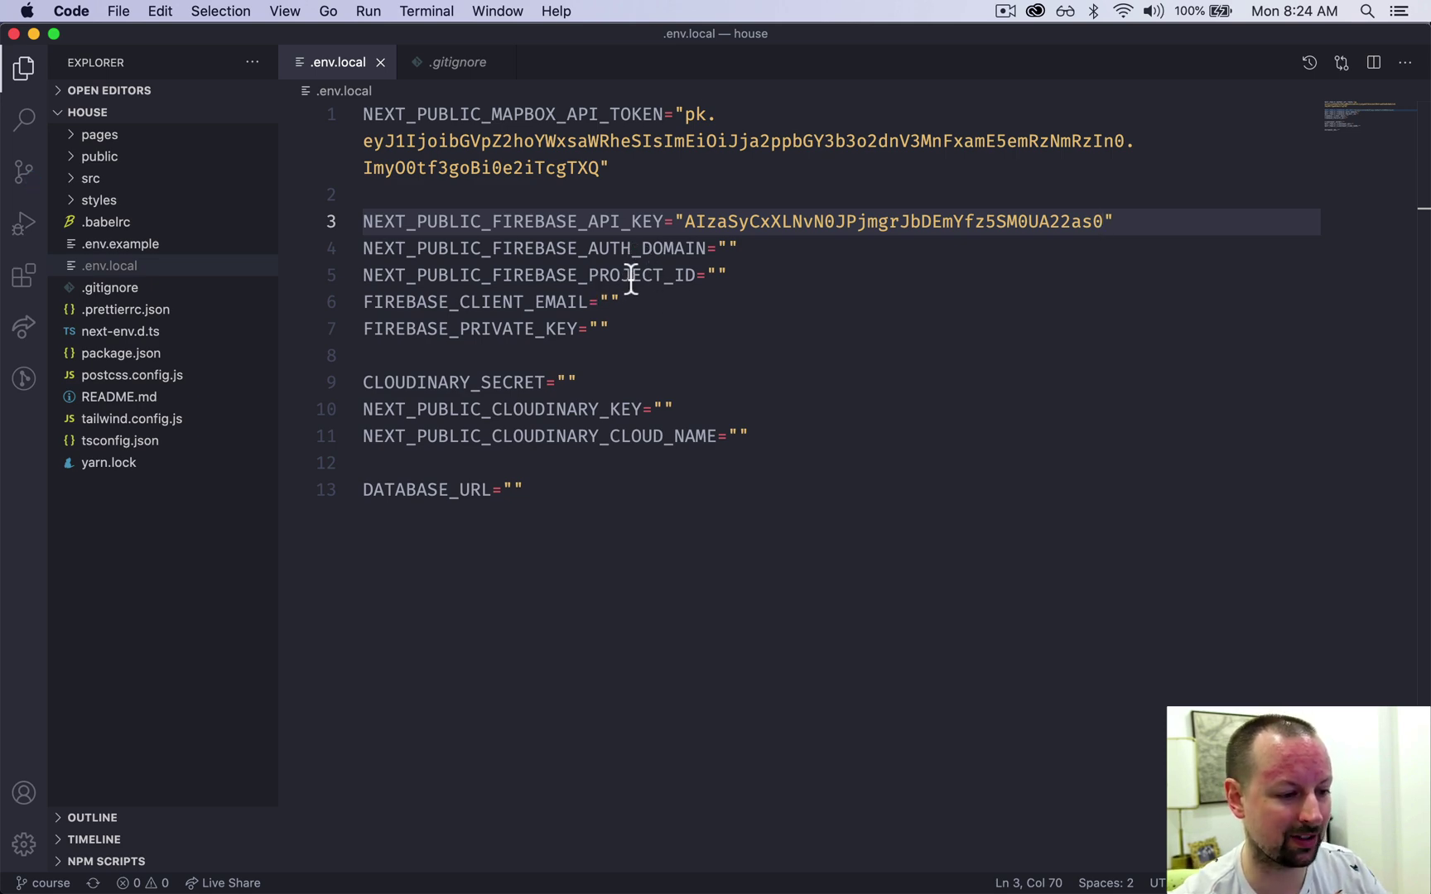
{"action": "key", "text": "super+Tab"}
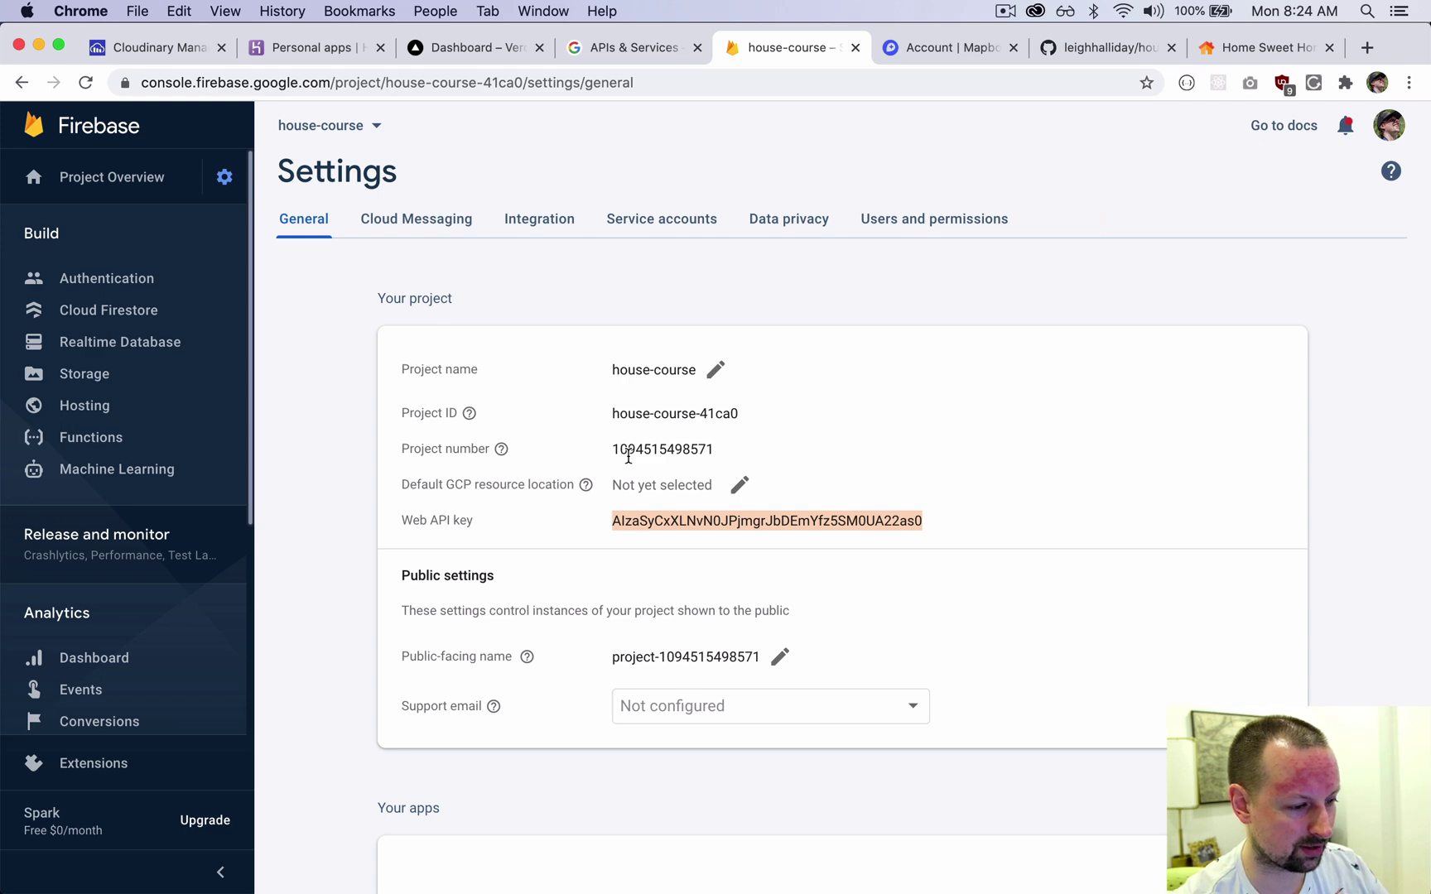
Step: Copy the project ID house-course-41ca0 from Firebase and paste it on line 5
{"action": "left_click_drag", "start_coordinate": [613, 419], "coordinate": [742, 417]}
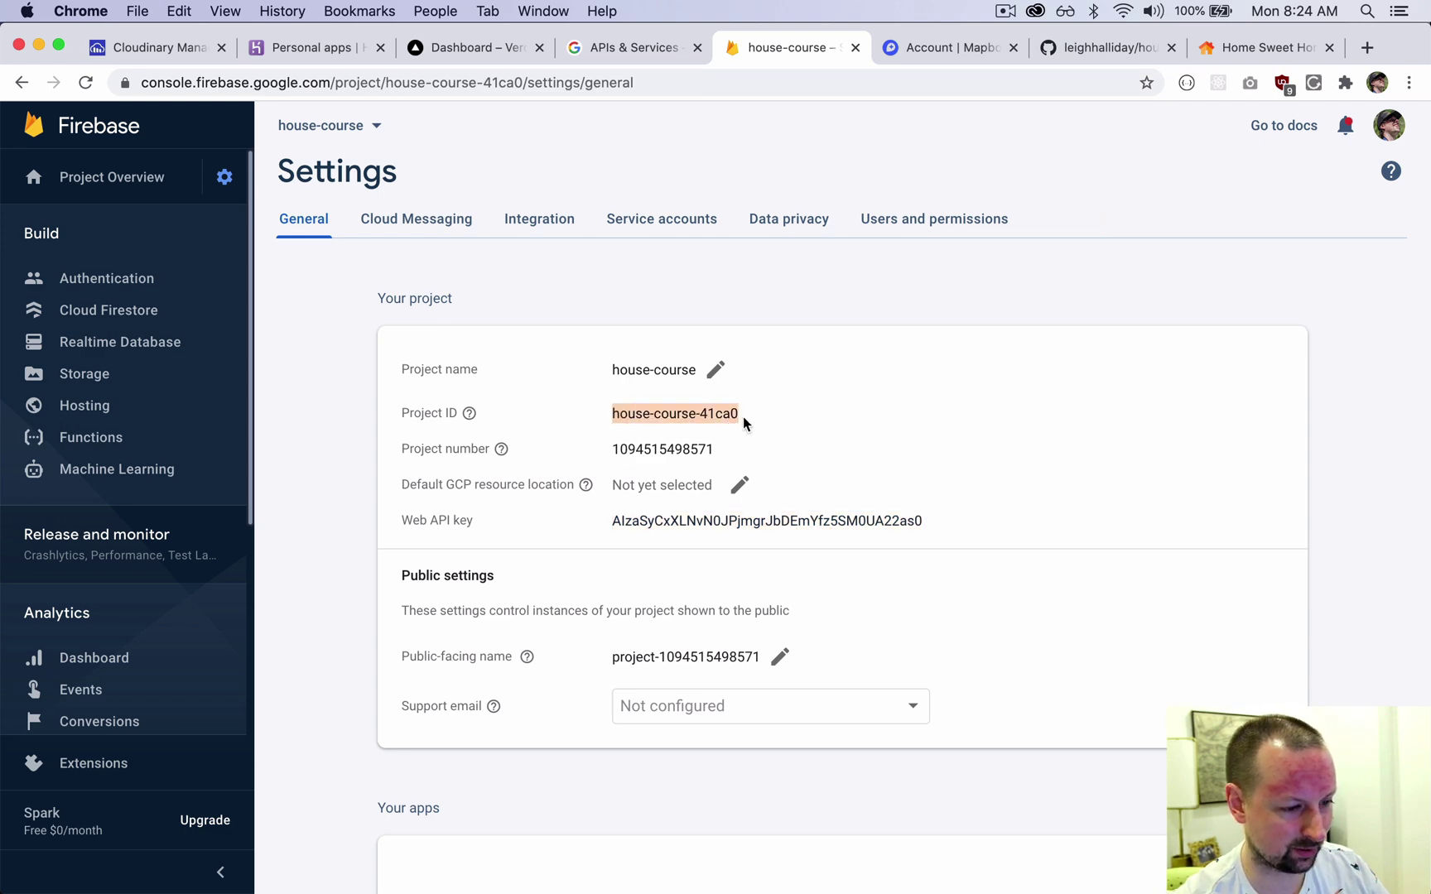
{"action": "key", "text": "super+c"}
{"action": "key", "text": "super+Tab"}
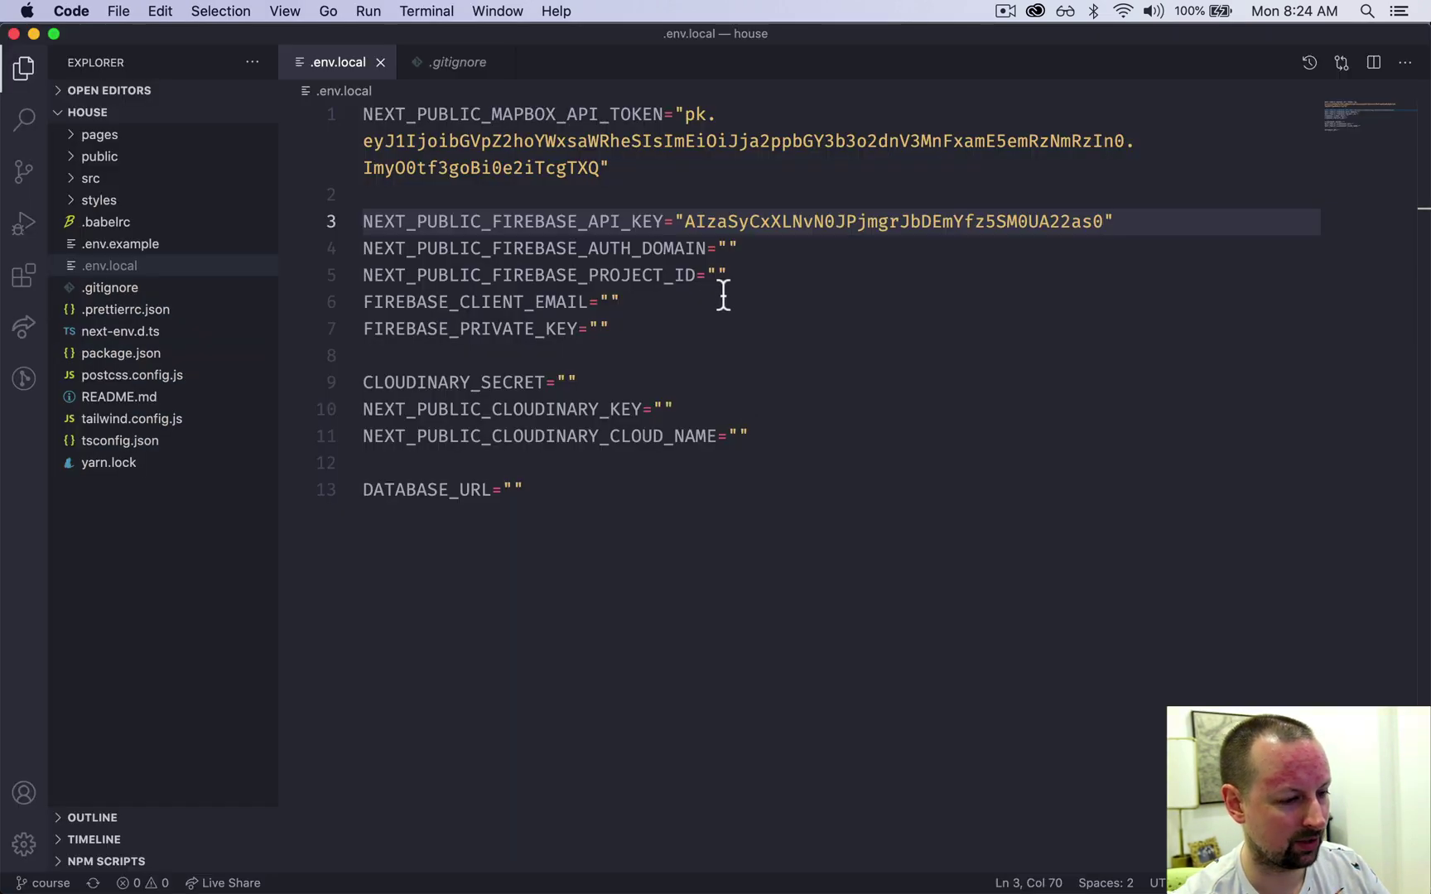
{"action": "left_click", "coordinate": [720, 278]}
{"action": "key", "text": "super+v"}
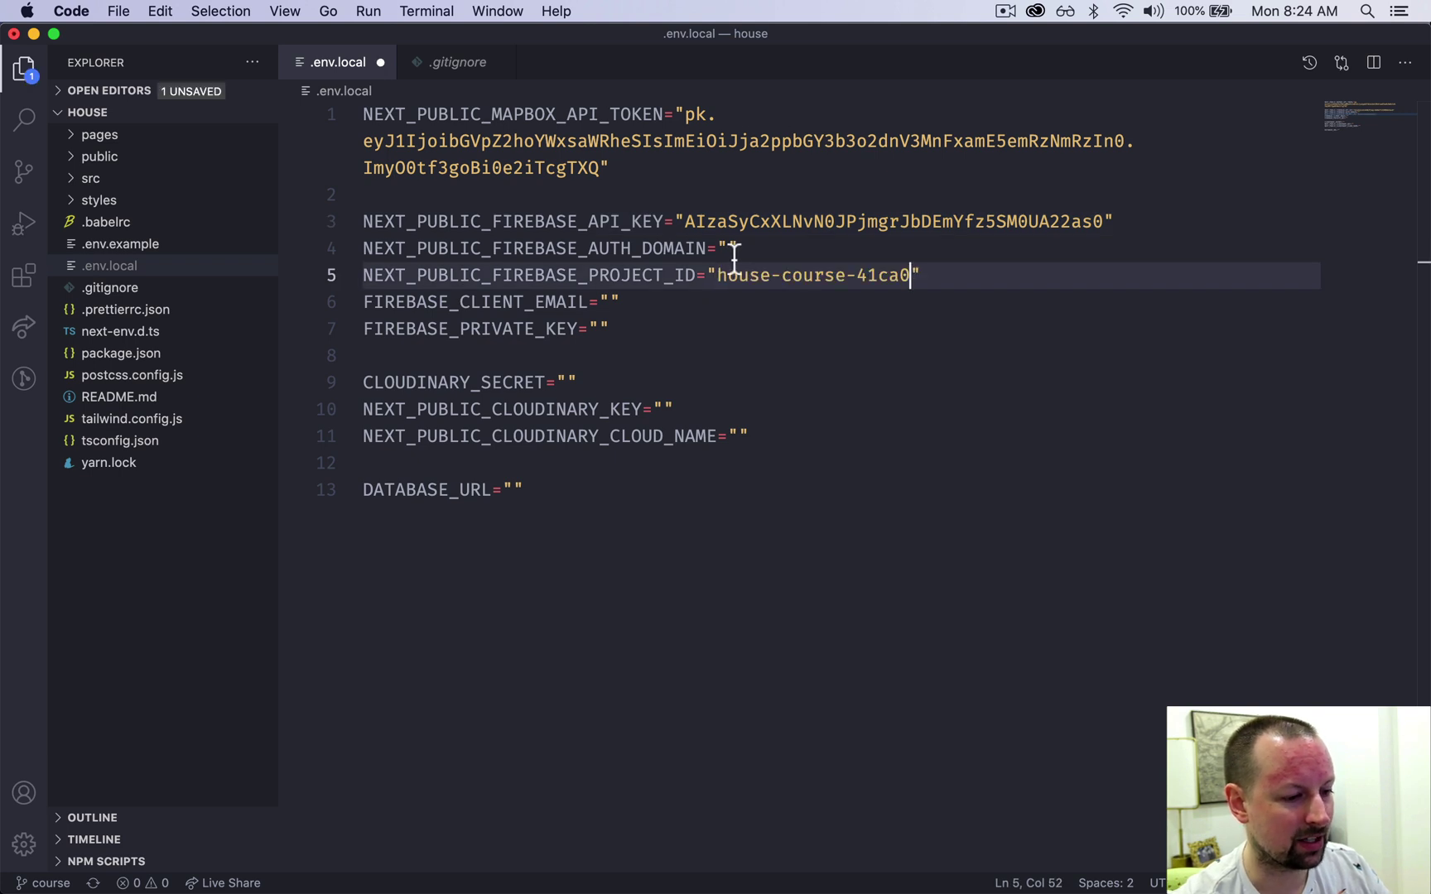
Step: Set the auth domain on line 4 to house-course-41ca0.firebaseapp.com and save the file
{"action": "left_click", "coordinate": [729, 250]}
{"action": "key", "text": "super+v"}
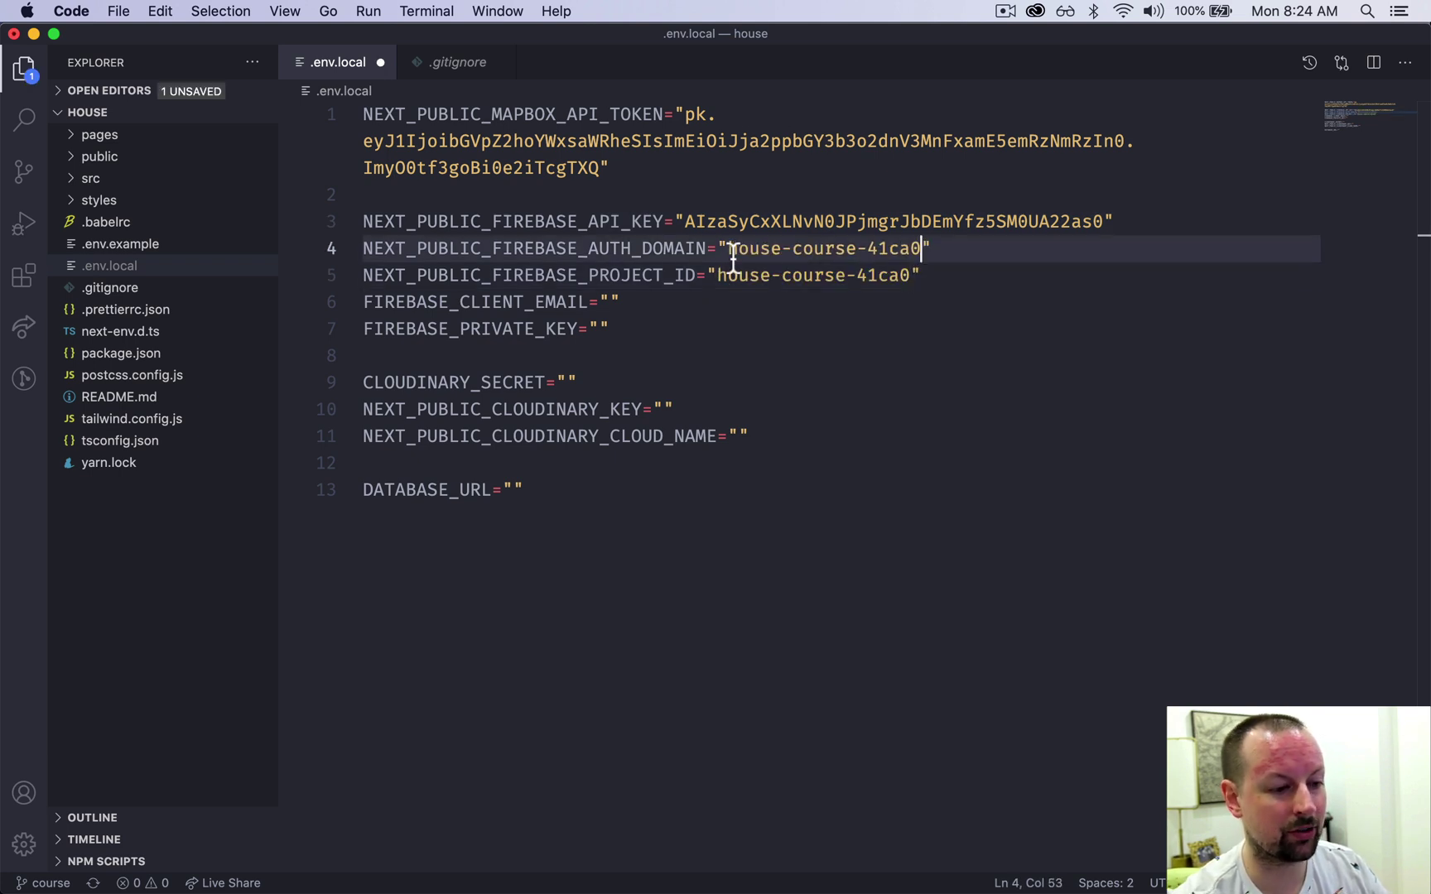
{"action": "type", "text": ".firebaseapp.com"}
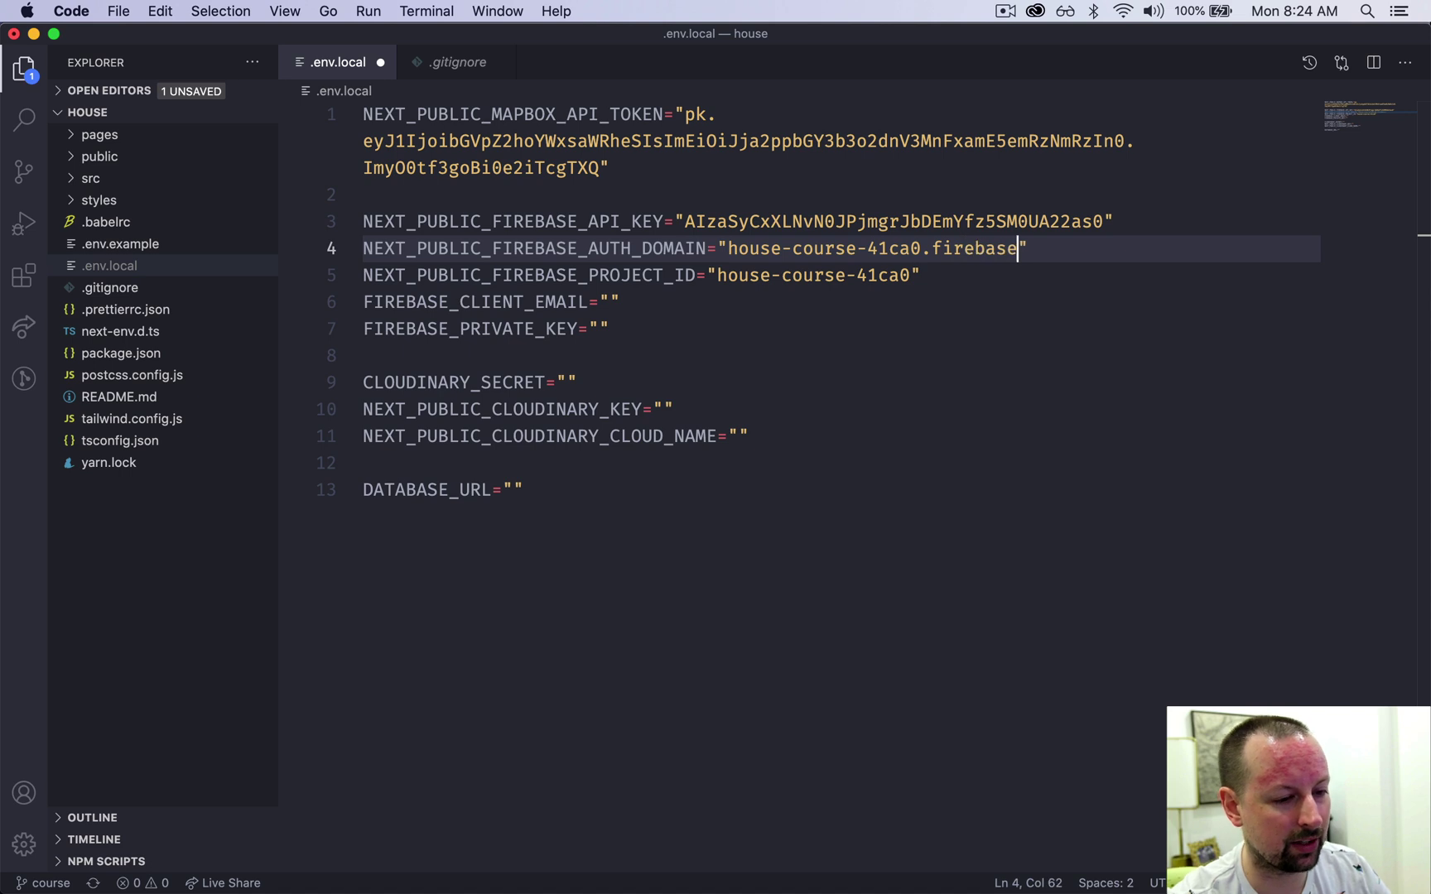
{"action": "key", "text": "super+s"}
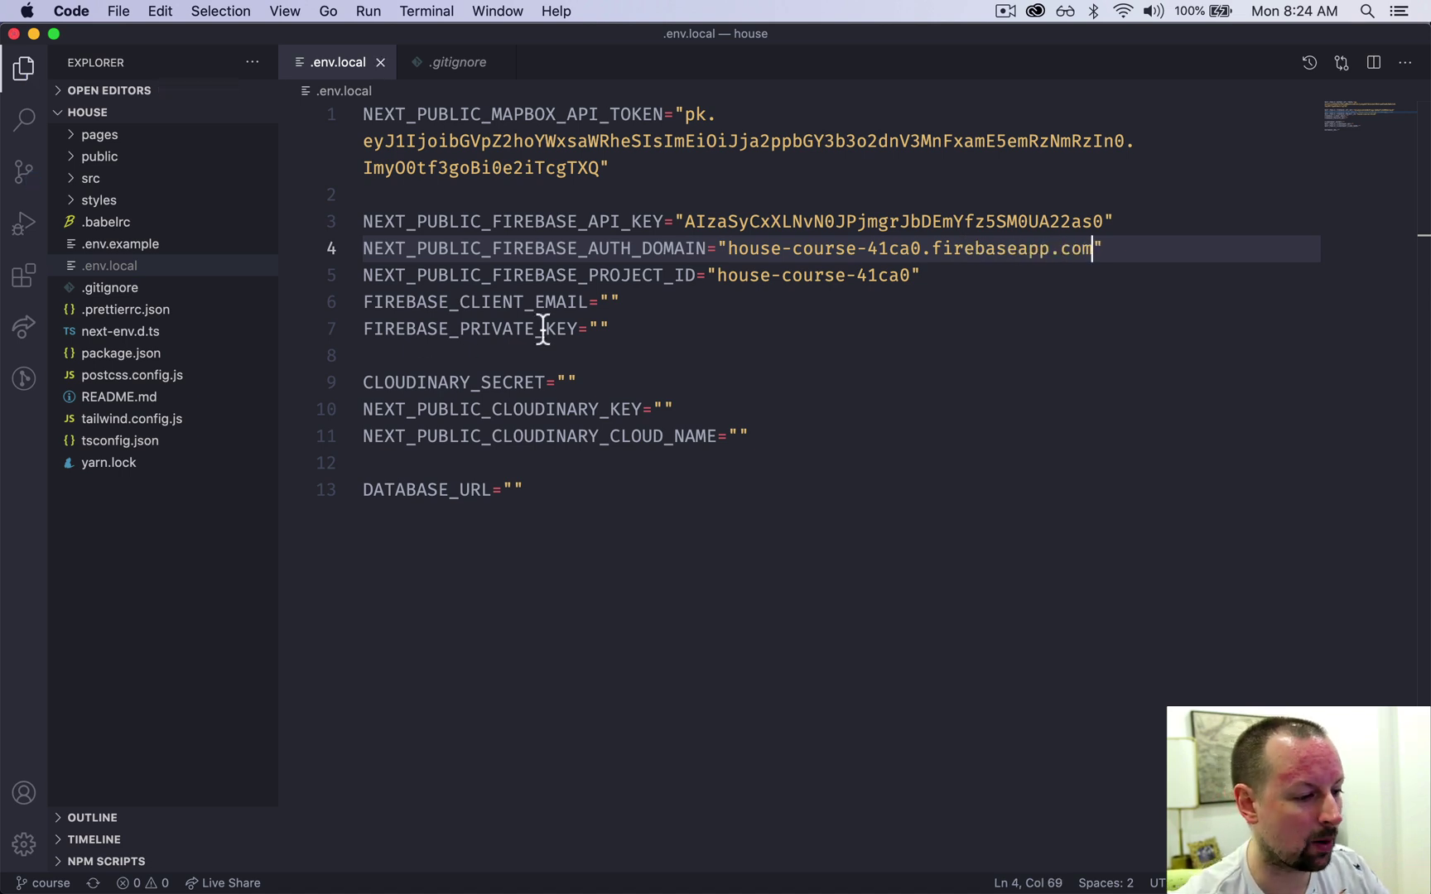
{"action": "left_click", "coordinate": [526, 306]}
{"action": "left_click", "coordinate": [526, 329]}
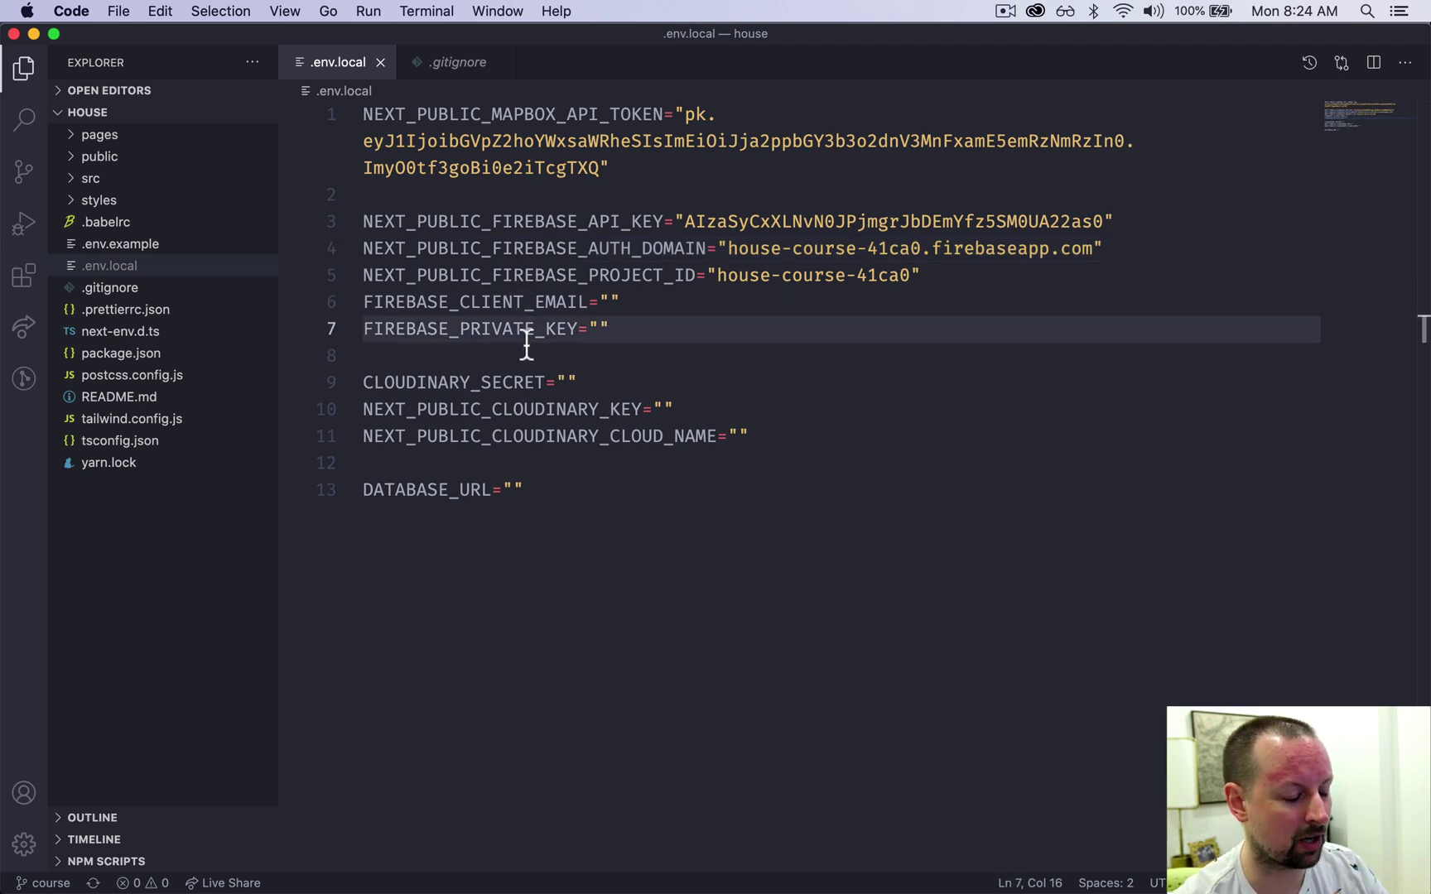
{"action": "key", "text": "super+Tab"}
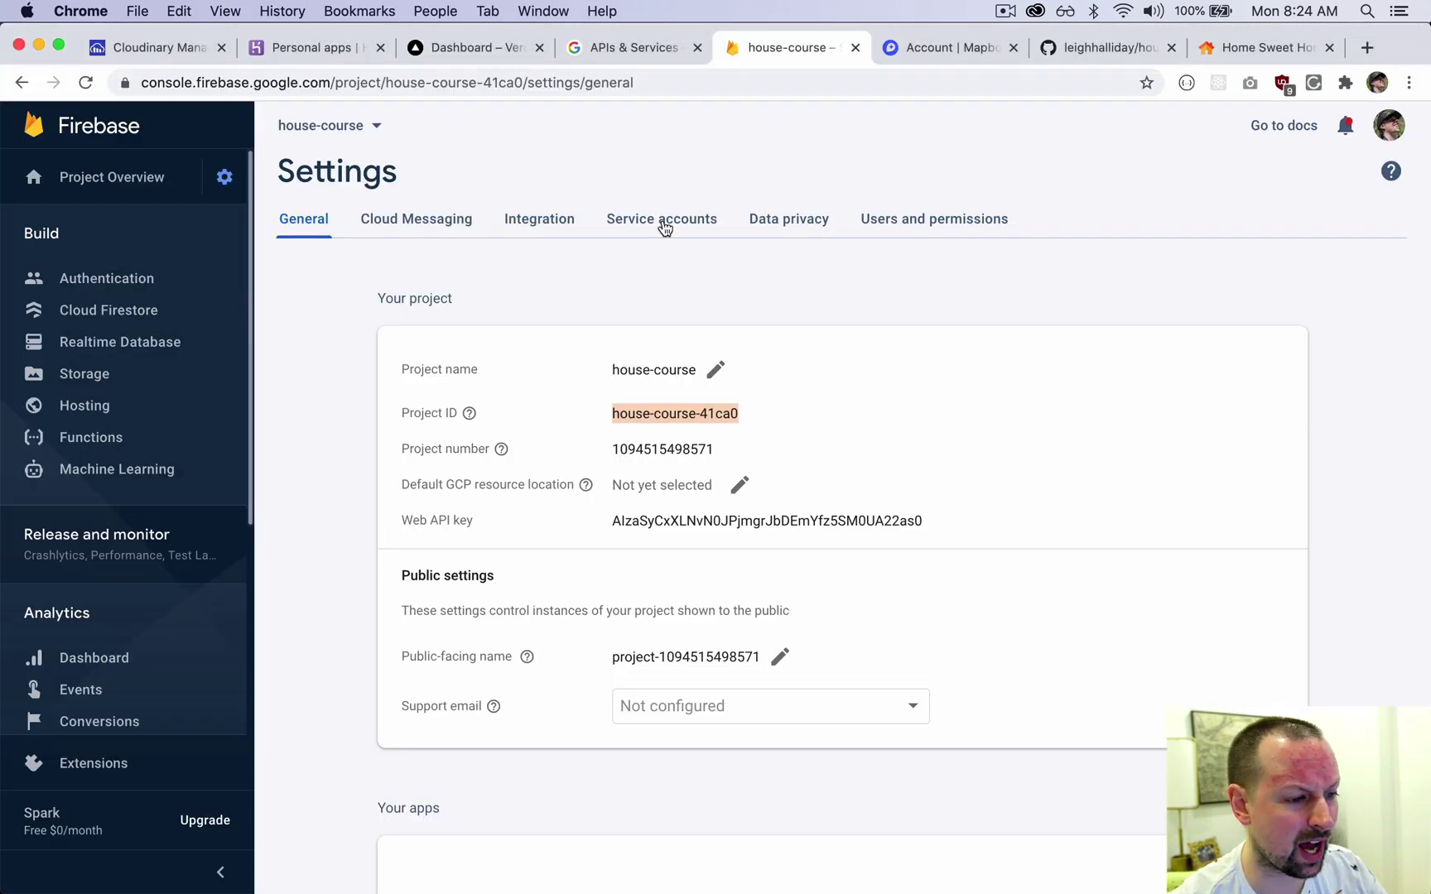
Step: Generate a new private key JSON under Service accounts and open the Downloads folder
{"action": "left_click", "coordinate": [662, 221]}
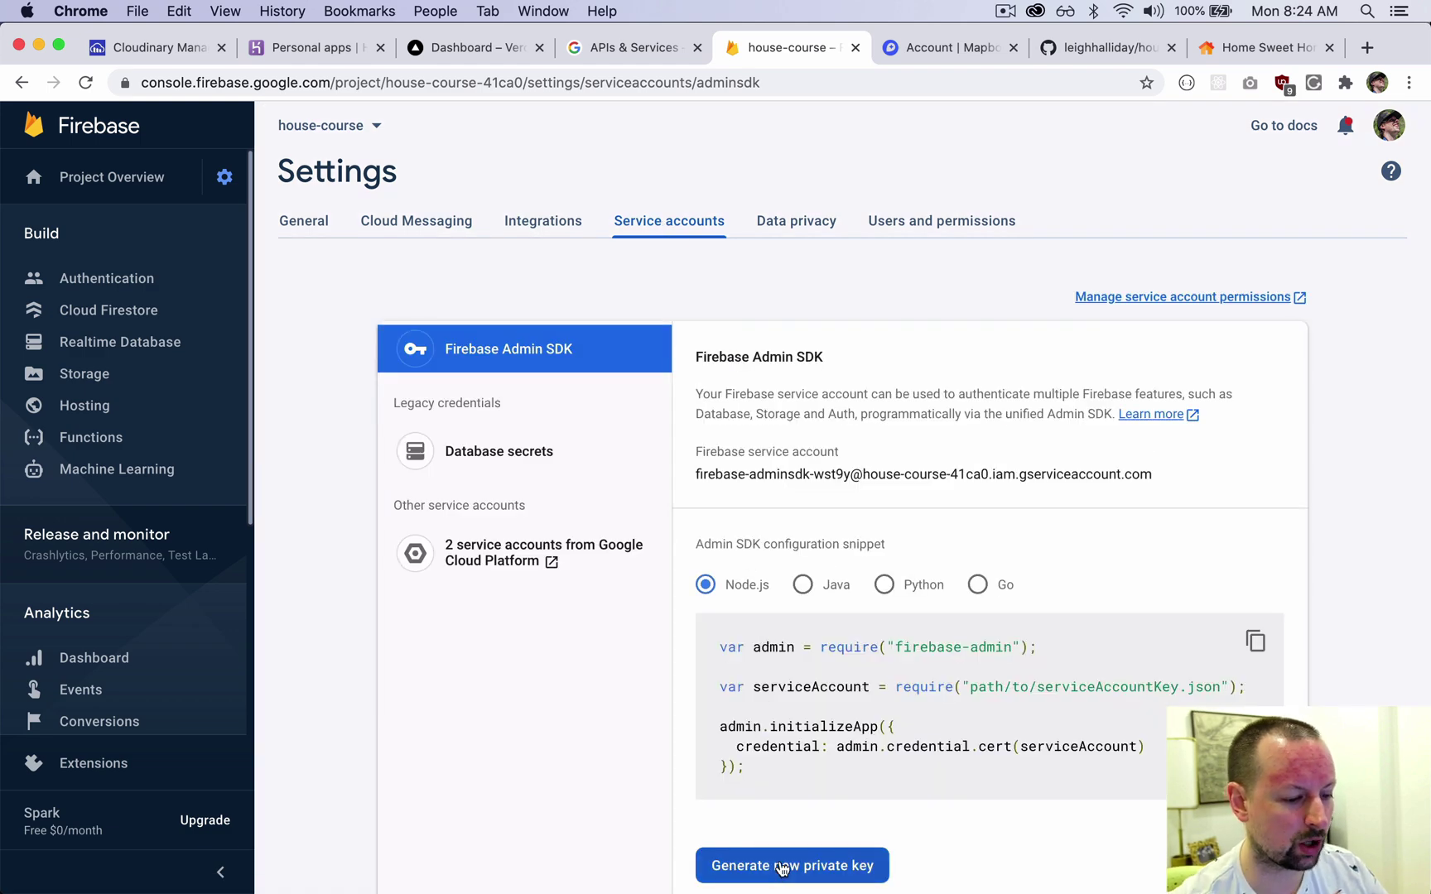
{"action": "left_click", "coordinate": [780, 866]}
{"action": "left_click", "coordinate": [838, 601]}
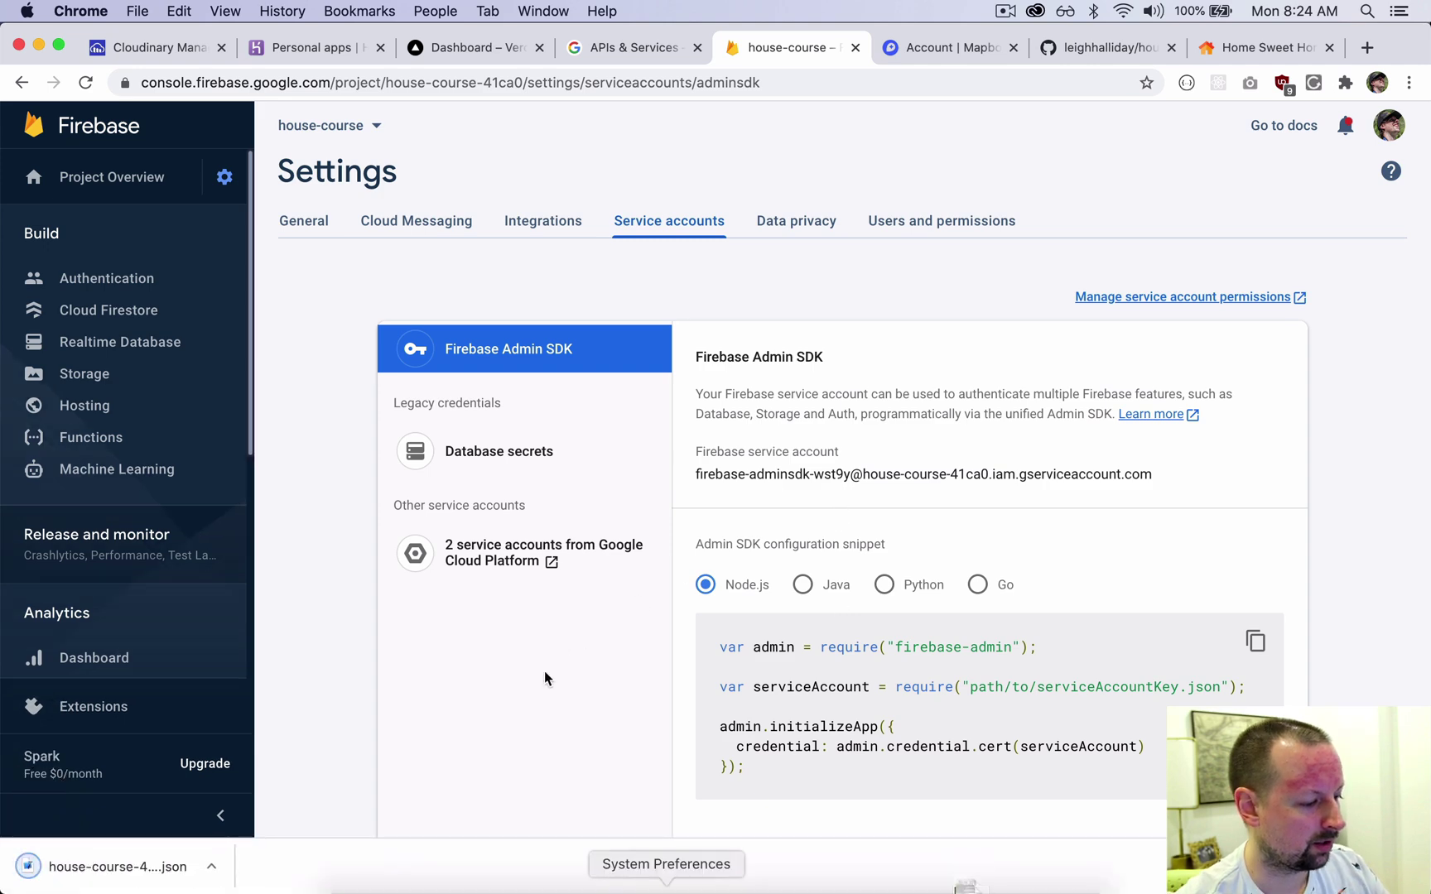
{"action": "mouse_move", "coordinate": [667, 882]}
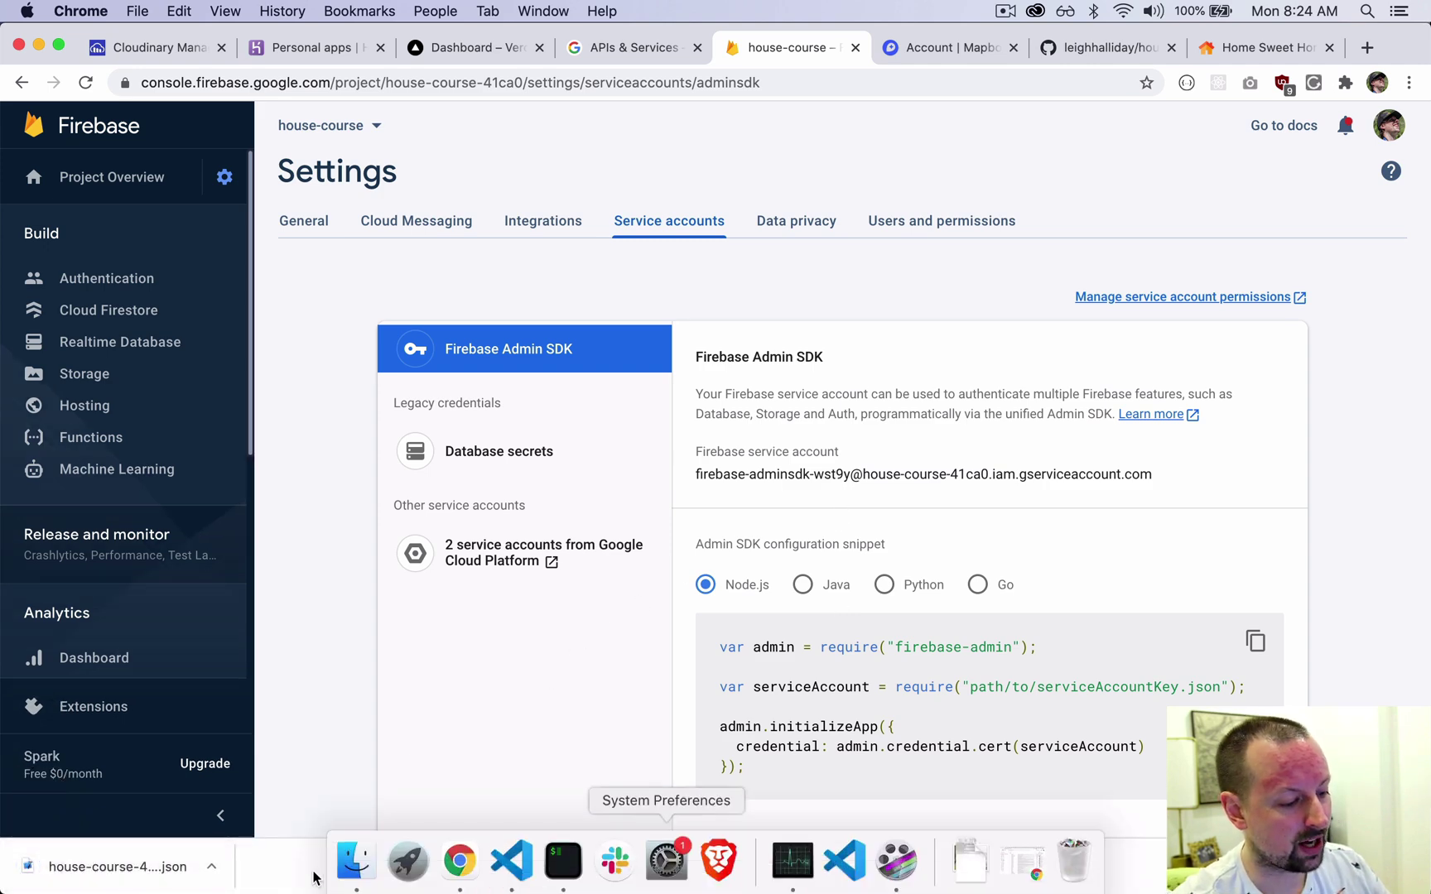
{"action": "left_click", "coordinate": [351, 879]}
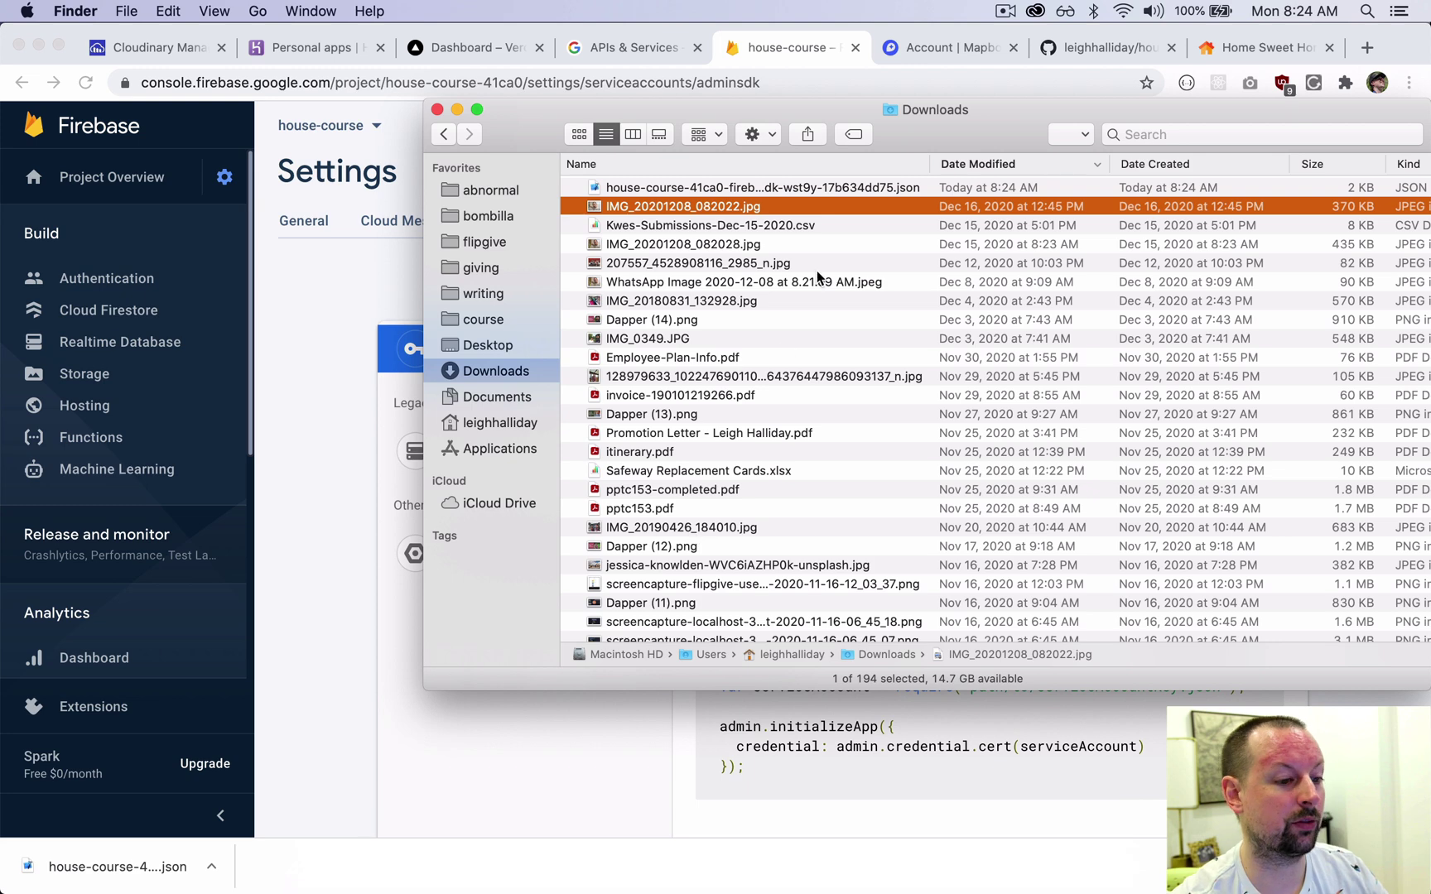
Step: Drag the downloaded house-course-41ca0 admin SDK JSON from Downloads into the left-snapped editor, then maximise it
{"action": "mouse_move", "coordinate": [893, 874]}
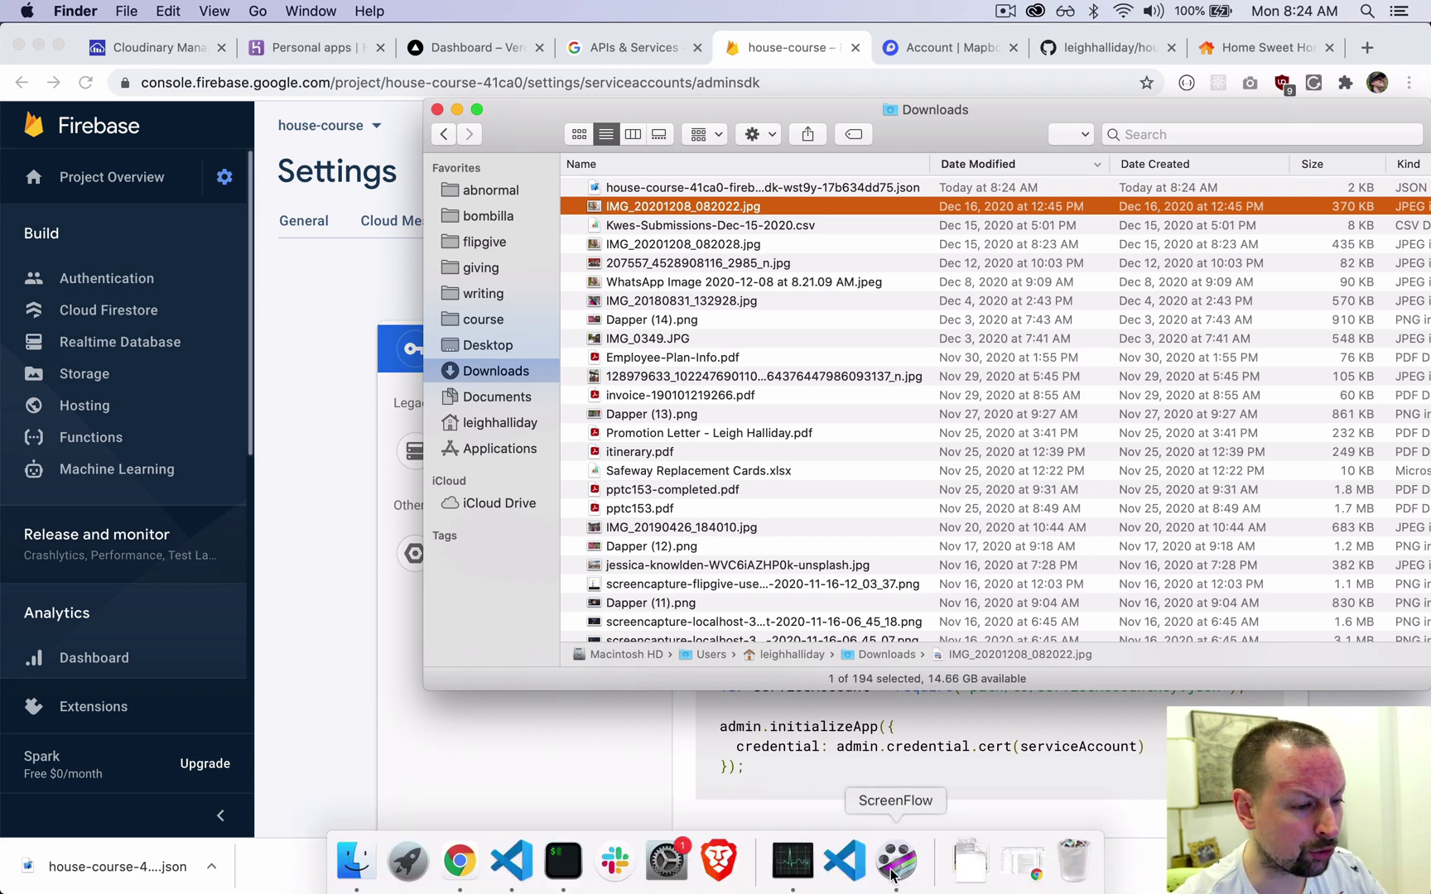
{"action": "left_click", "coordinate": [843, 861]}
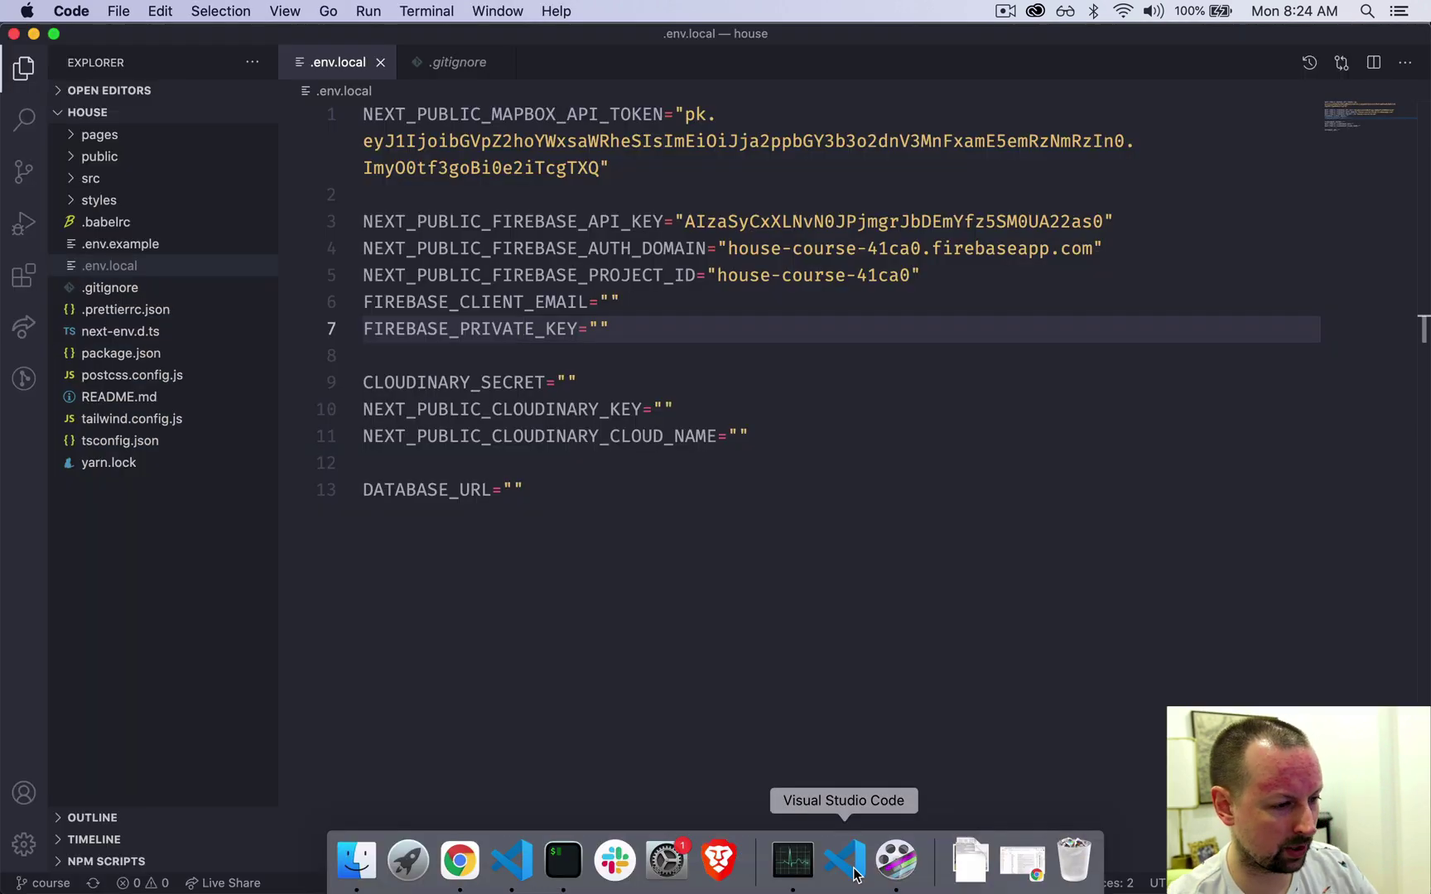
{"action": "key", "text": "ctrl+alt+Left"}
{"action": "left_click", "coordinate": [848, 195]}
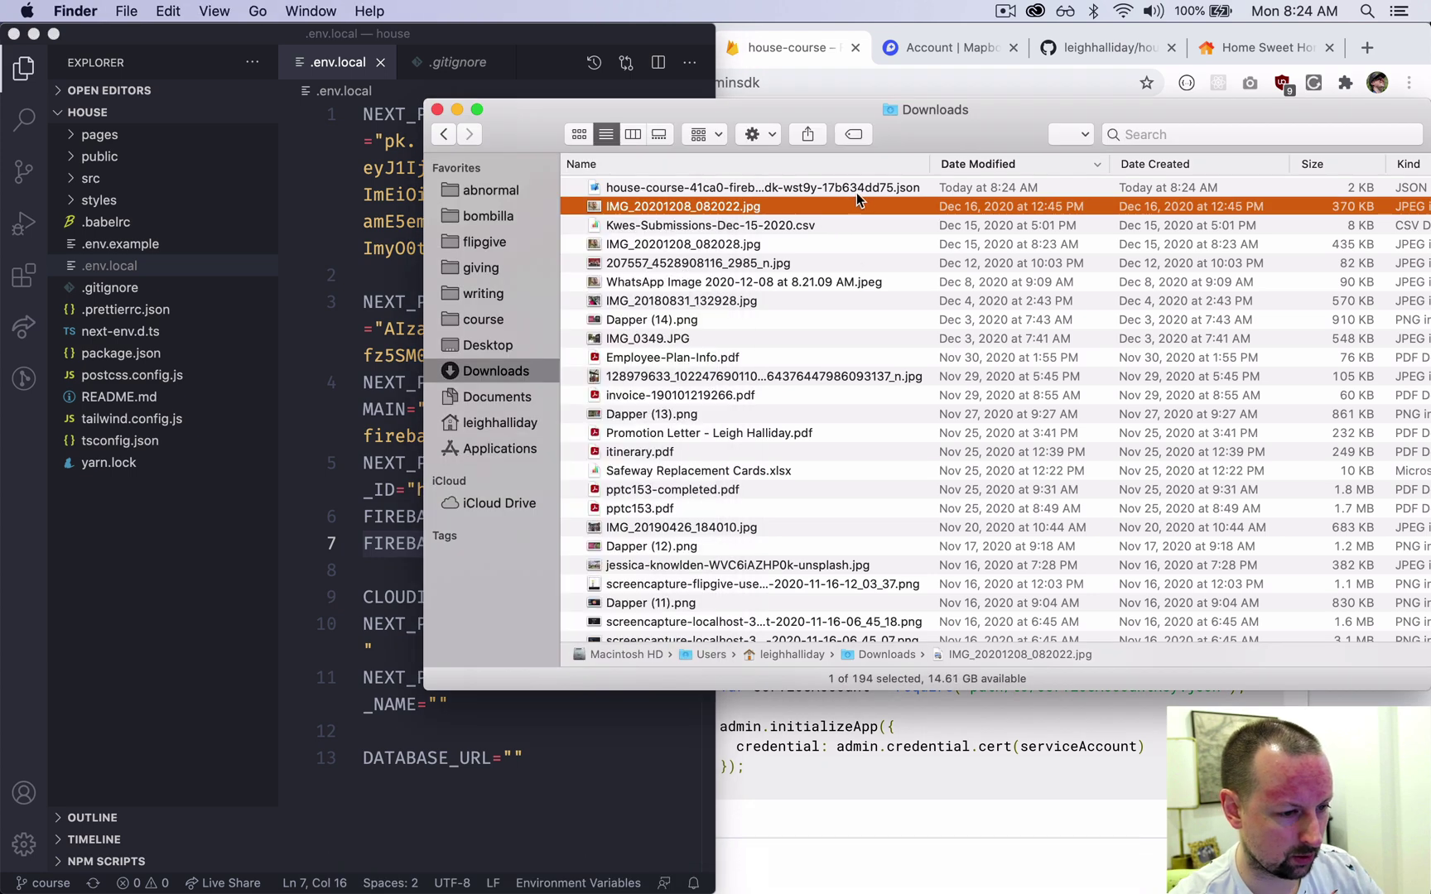
{"action": "left_click", "coordinate": [857, 187]}
{"action": "left_click_drag", "start_coordinate": [857, 187], "coordinate": [390, 214]}
{"action": "key", "text": "ctrl+alt+Return"}
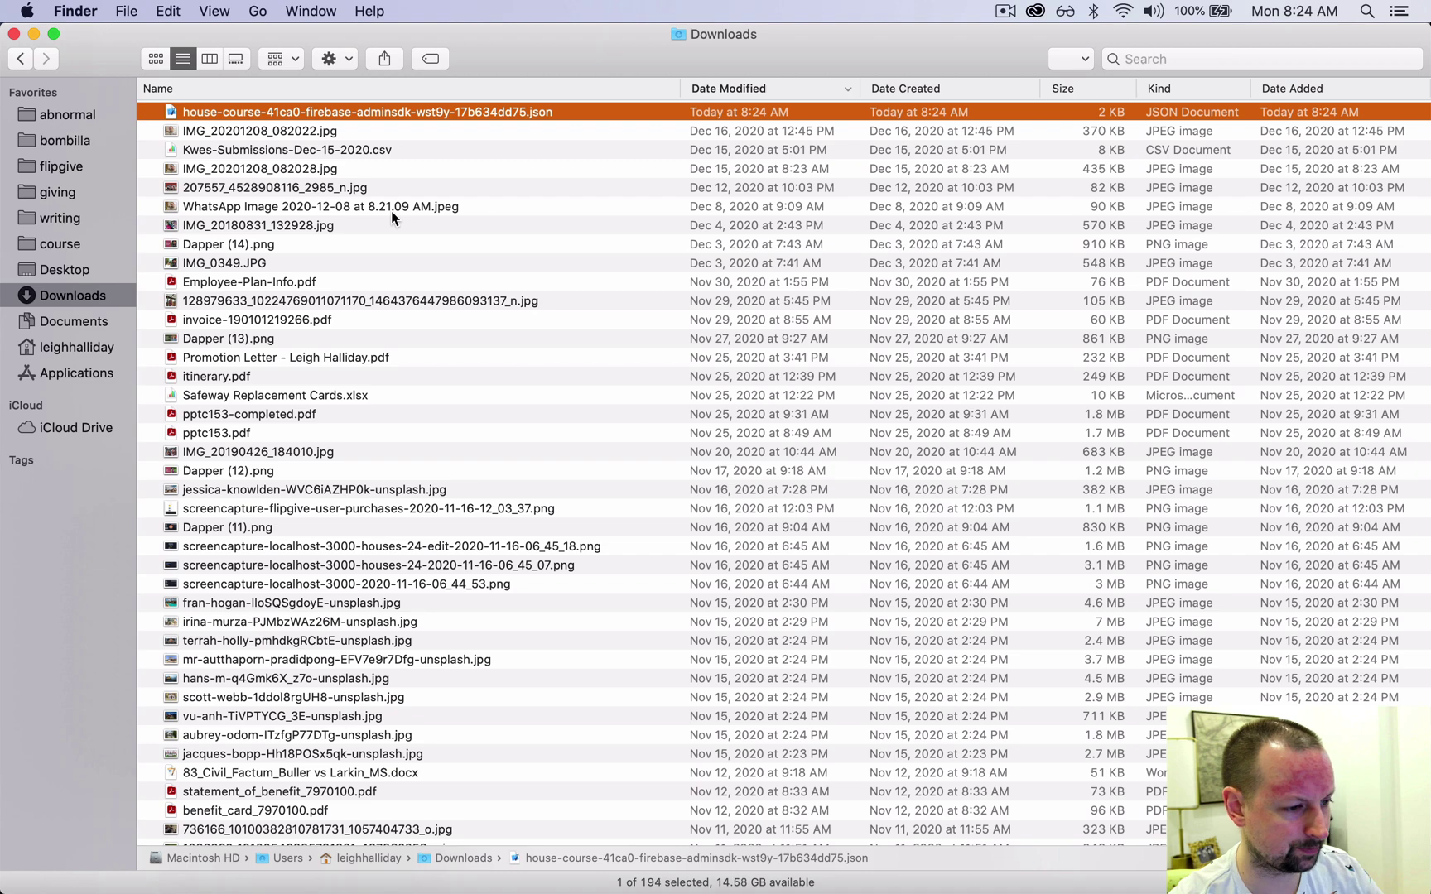
{"action": "key", "text": "super+Tab"}
{"action": "key", "text": "ctrl+alt+Return"}
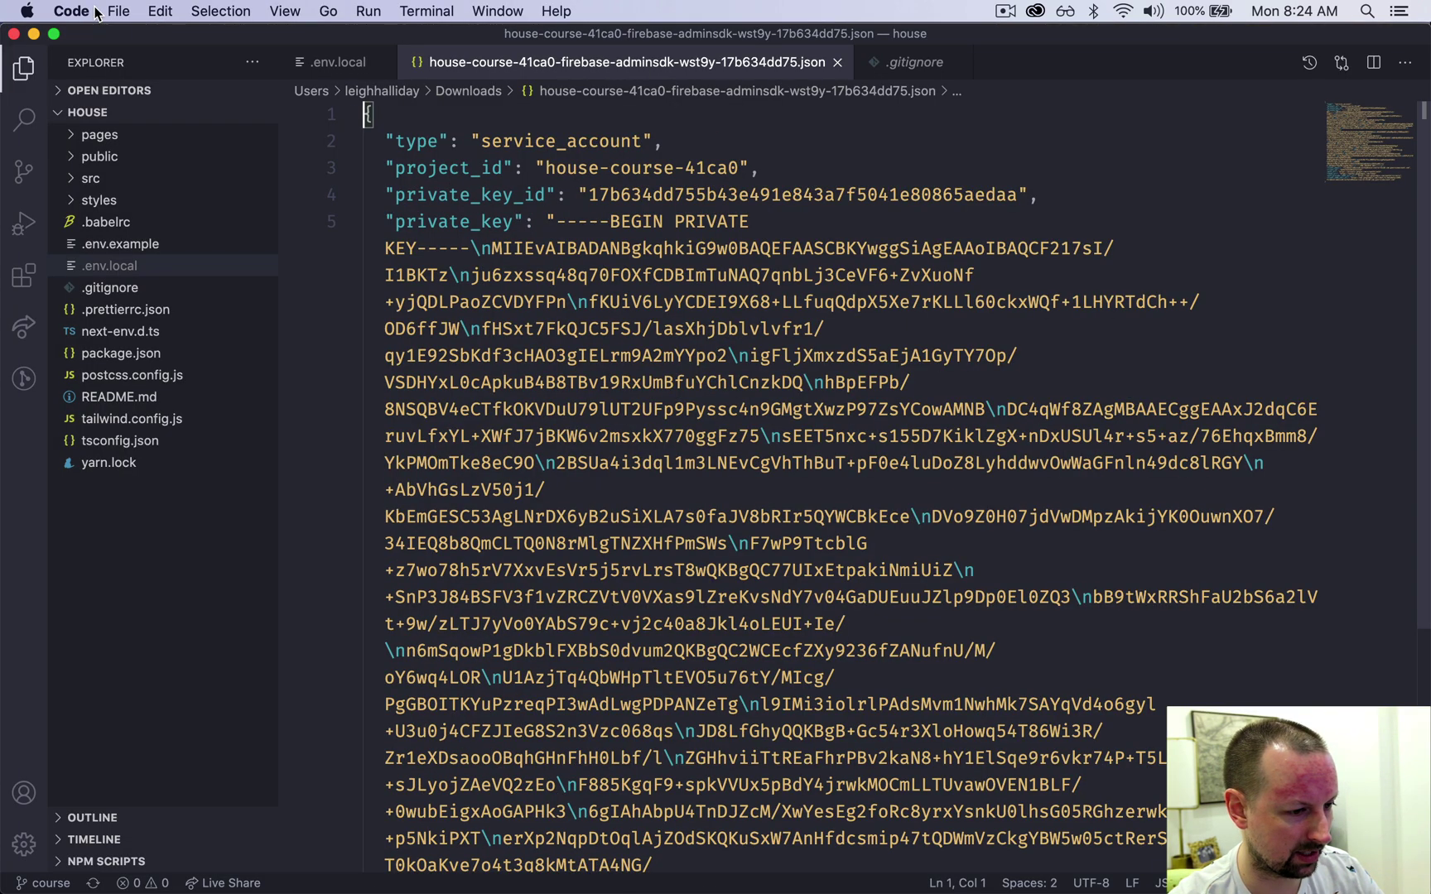
Step: Copy the JSON's private_key value into FIREBASE_PRIVATE_KEY in .env.local
{"action": "left_click", "coordinate": [557, 222]}
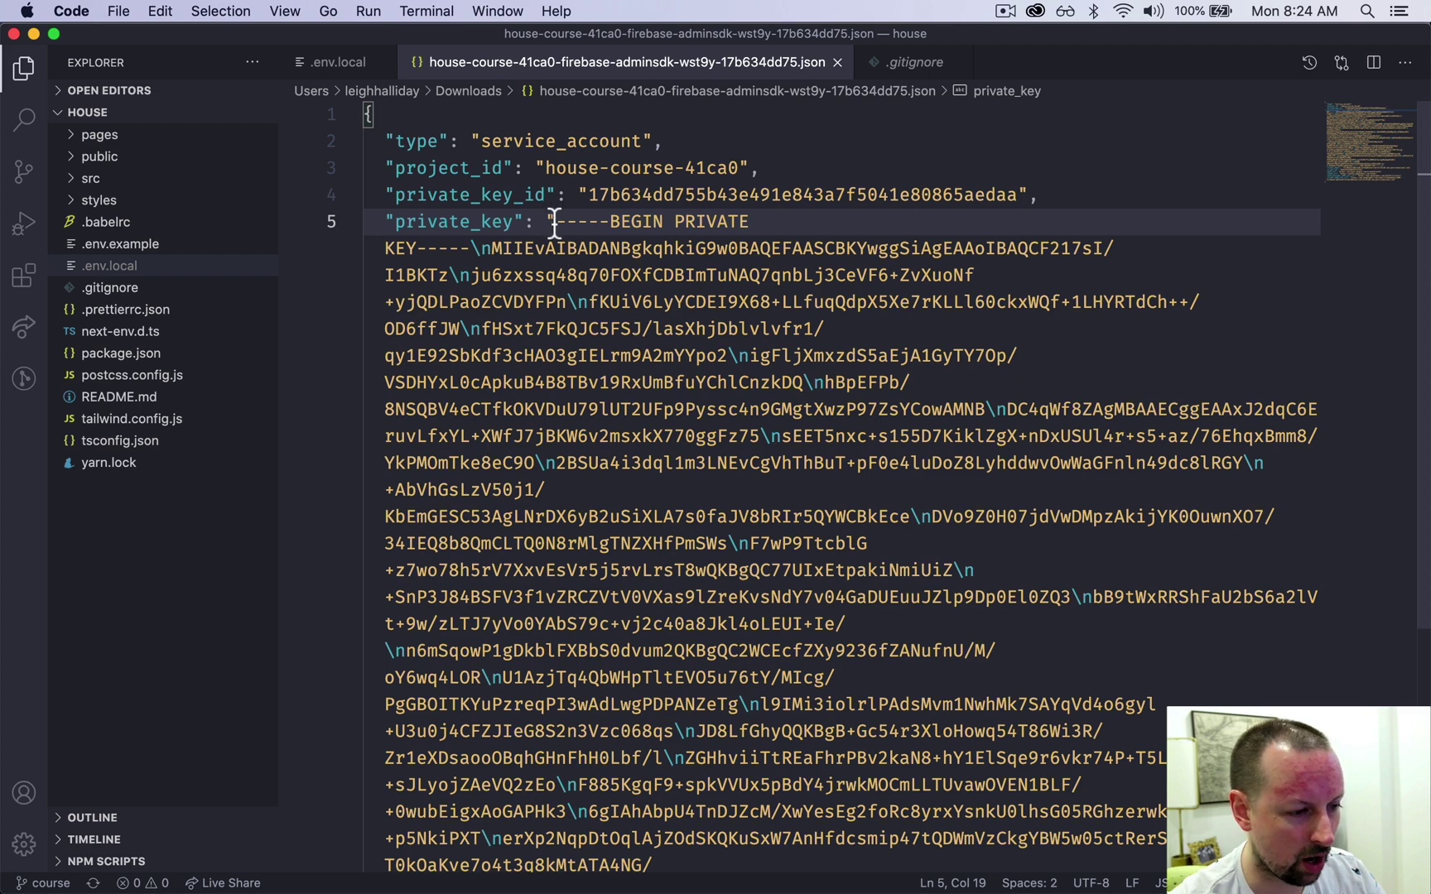
{"action": "scroll", "coordinate": [572, 241], "scroll_direction": "down", "scroll_amount": 1}
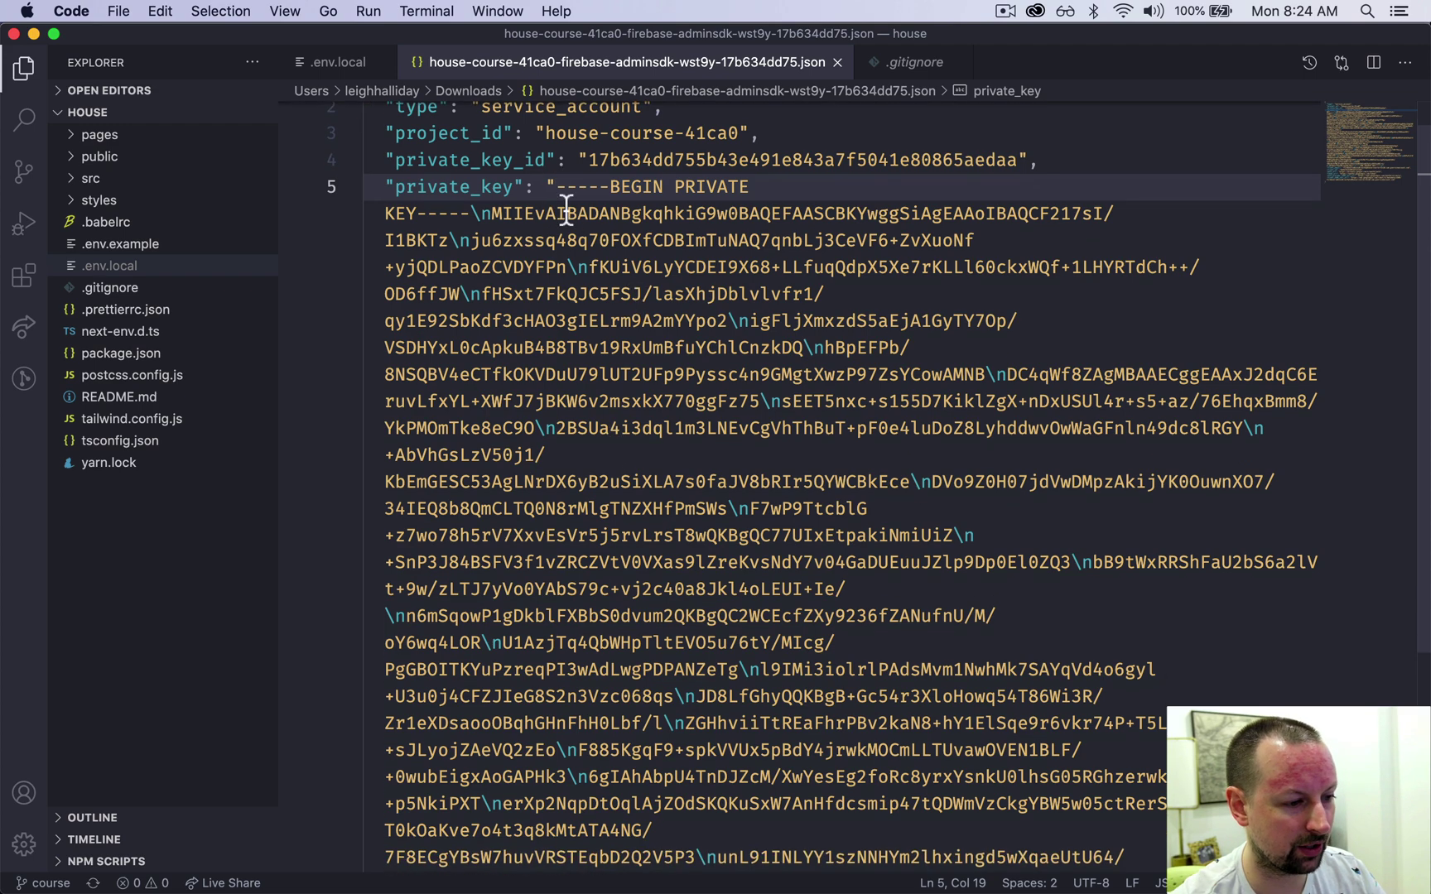
{"action": "scroll", "coordinate": [596, 358], "scroll_direction": "down", "scroll_amount": 1}
{"action": "scroll", "coordinate": [595, 357], "scroll_direction": "down", "scroll_amount": 5}
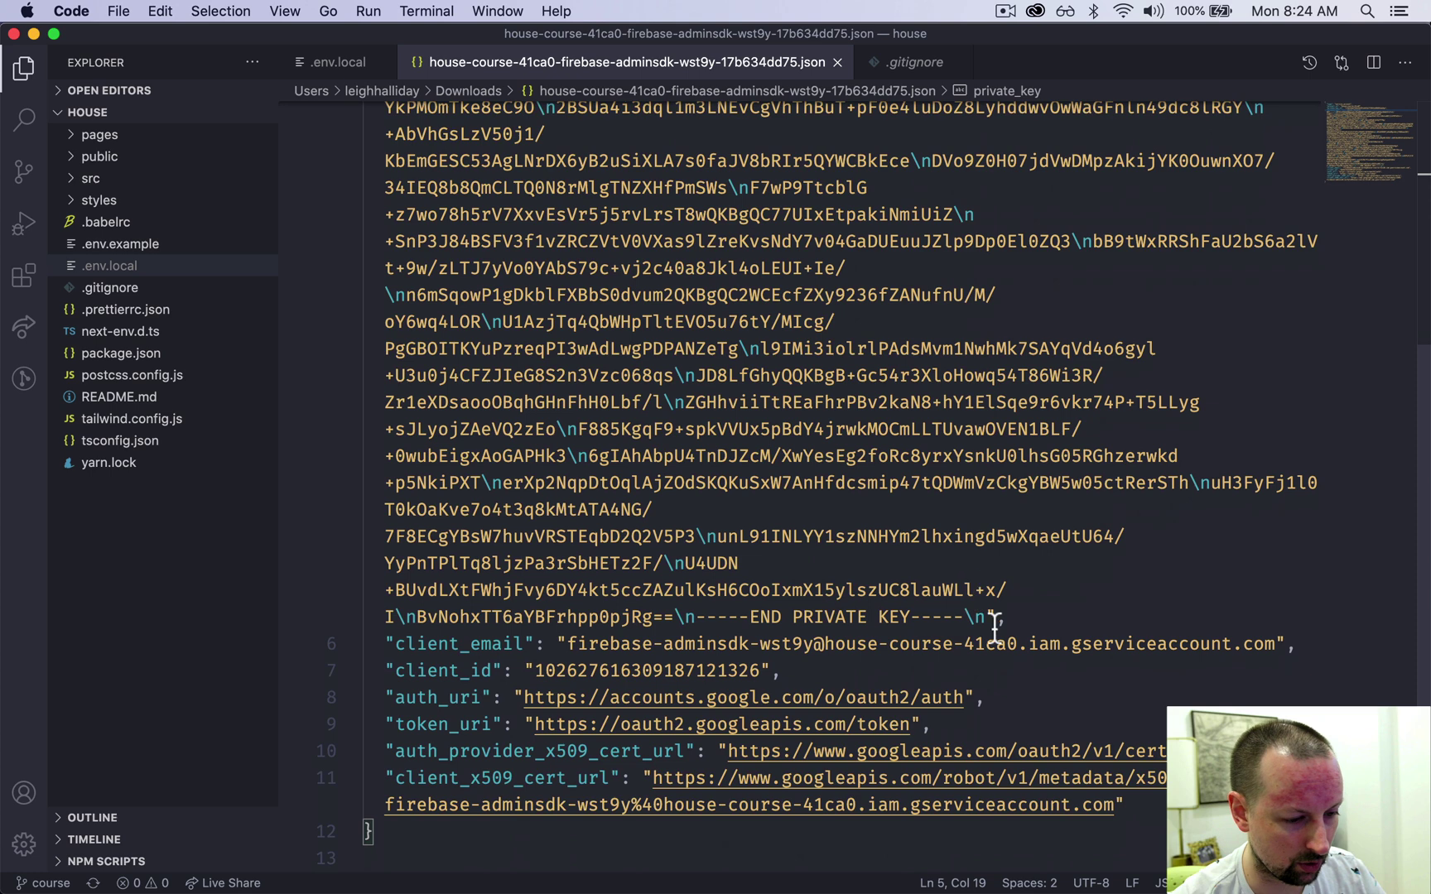
{"action": "left_click", "coordinate": [987, 619], "text": "shift"}
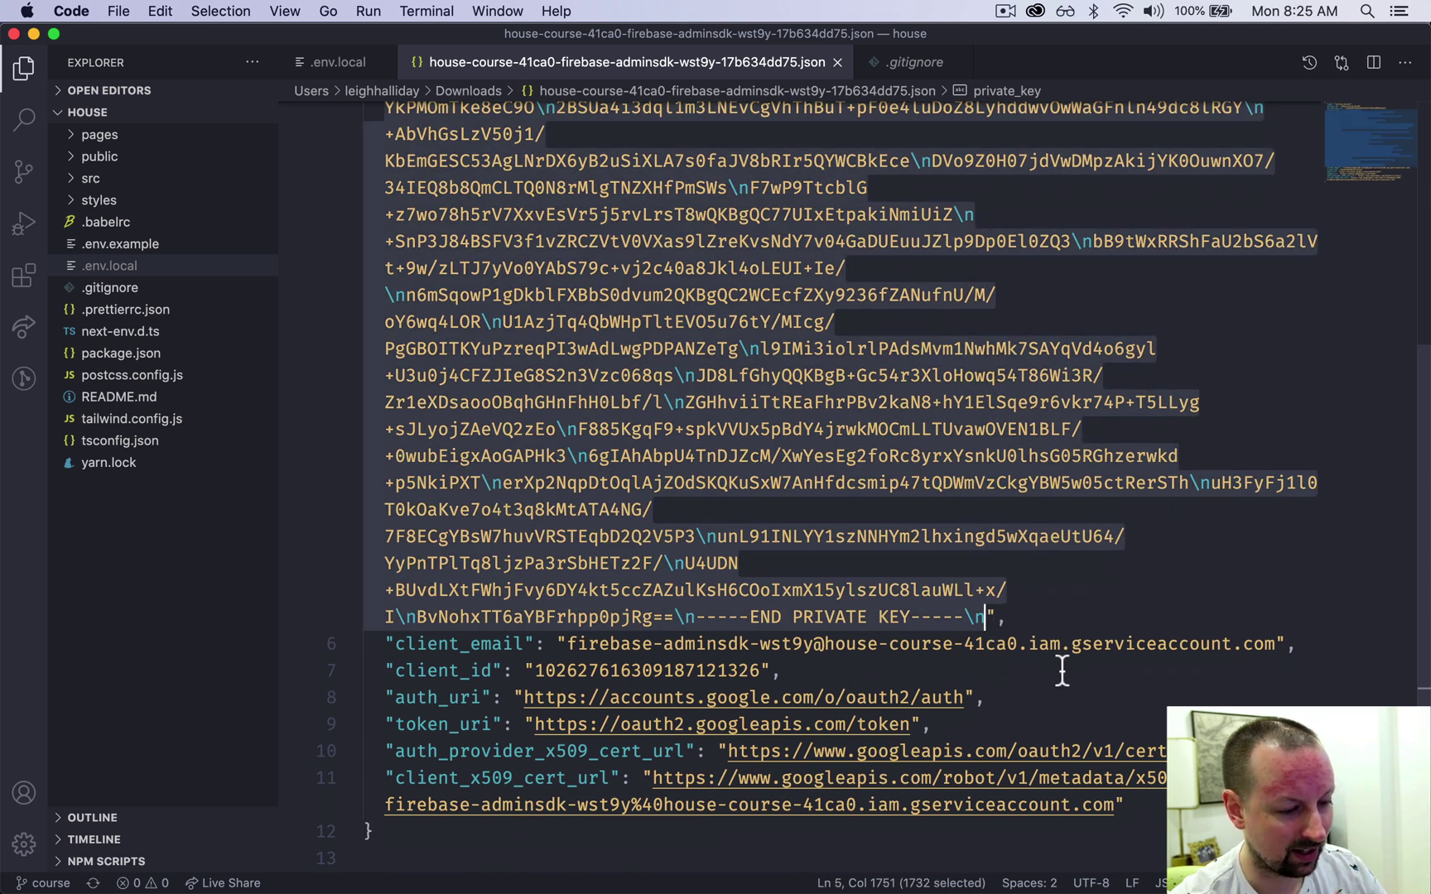
{"action": "left_click", "coordinate": [330, 65]}
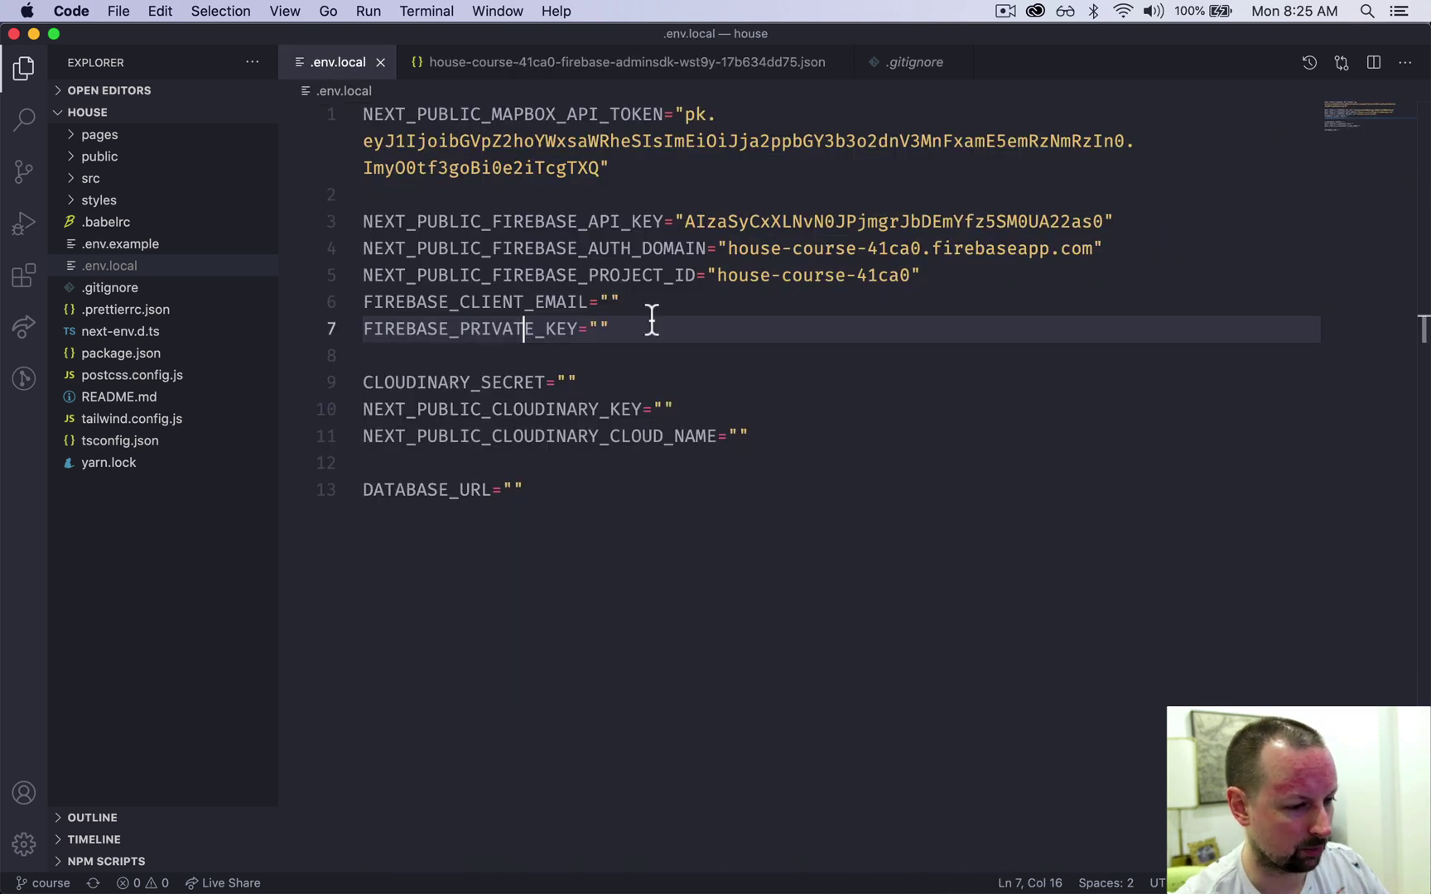
{"action": "left_click", "coordinate": [593, 335]}
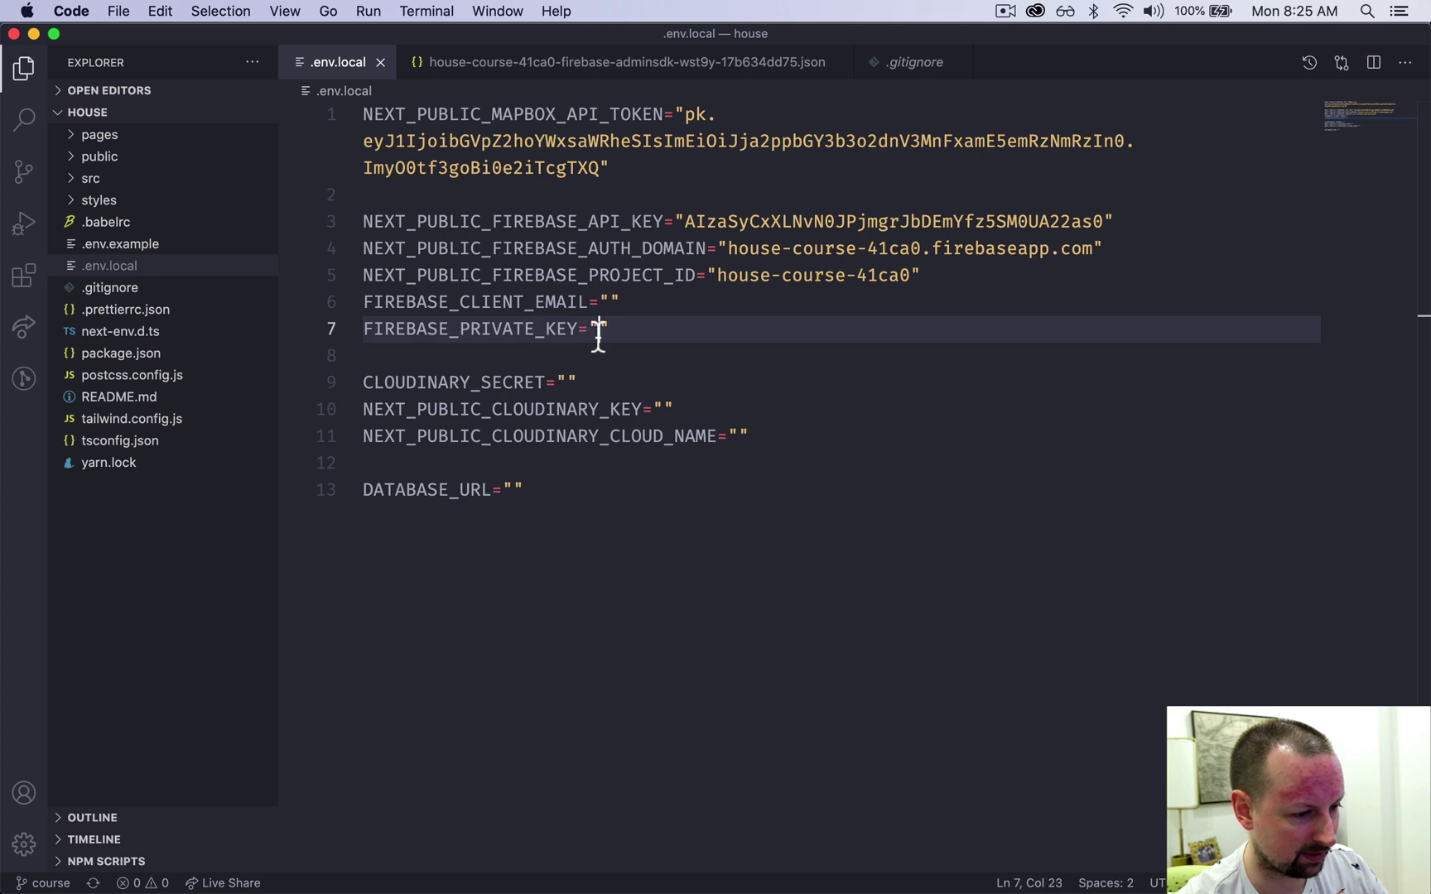
{"action": "key", "text": "super+v"}
{"action": "scroll", "coordinate": [598, 337], "scroll_direction": "up", "scroll_amount": 2}
{"action": "scroll", "coordinate": [597, 338], "scroll_direction": "up", "scroll_amount": 3}
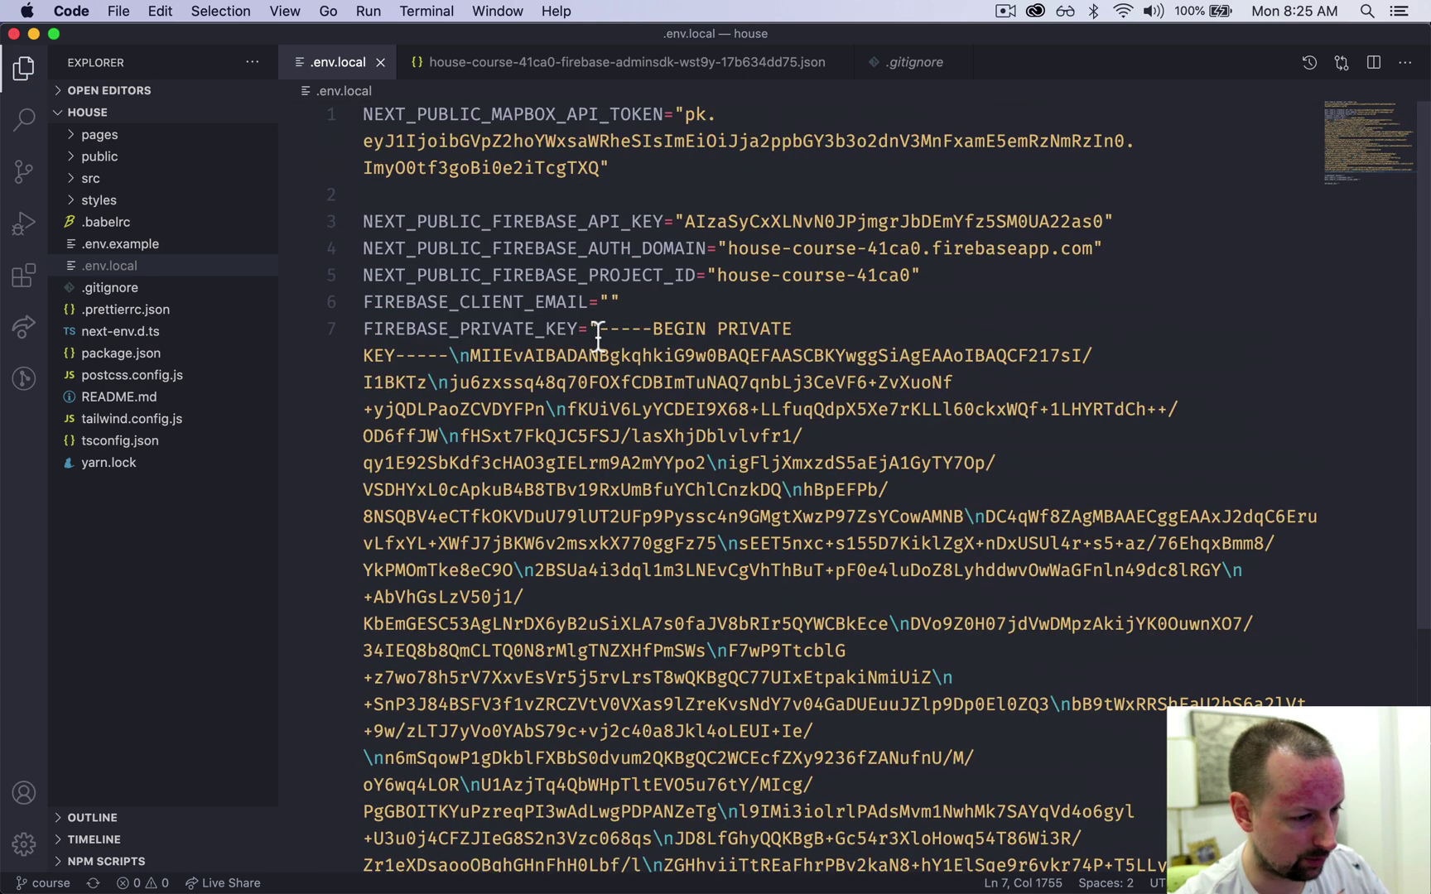
Step: Copy the JSON's client_email value into FIREBASE_CLIENT_EMAIL in .env.local
{"action": "left_click", "coordinate": [611, 66]}
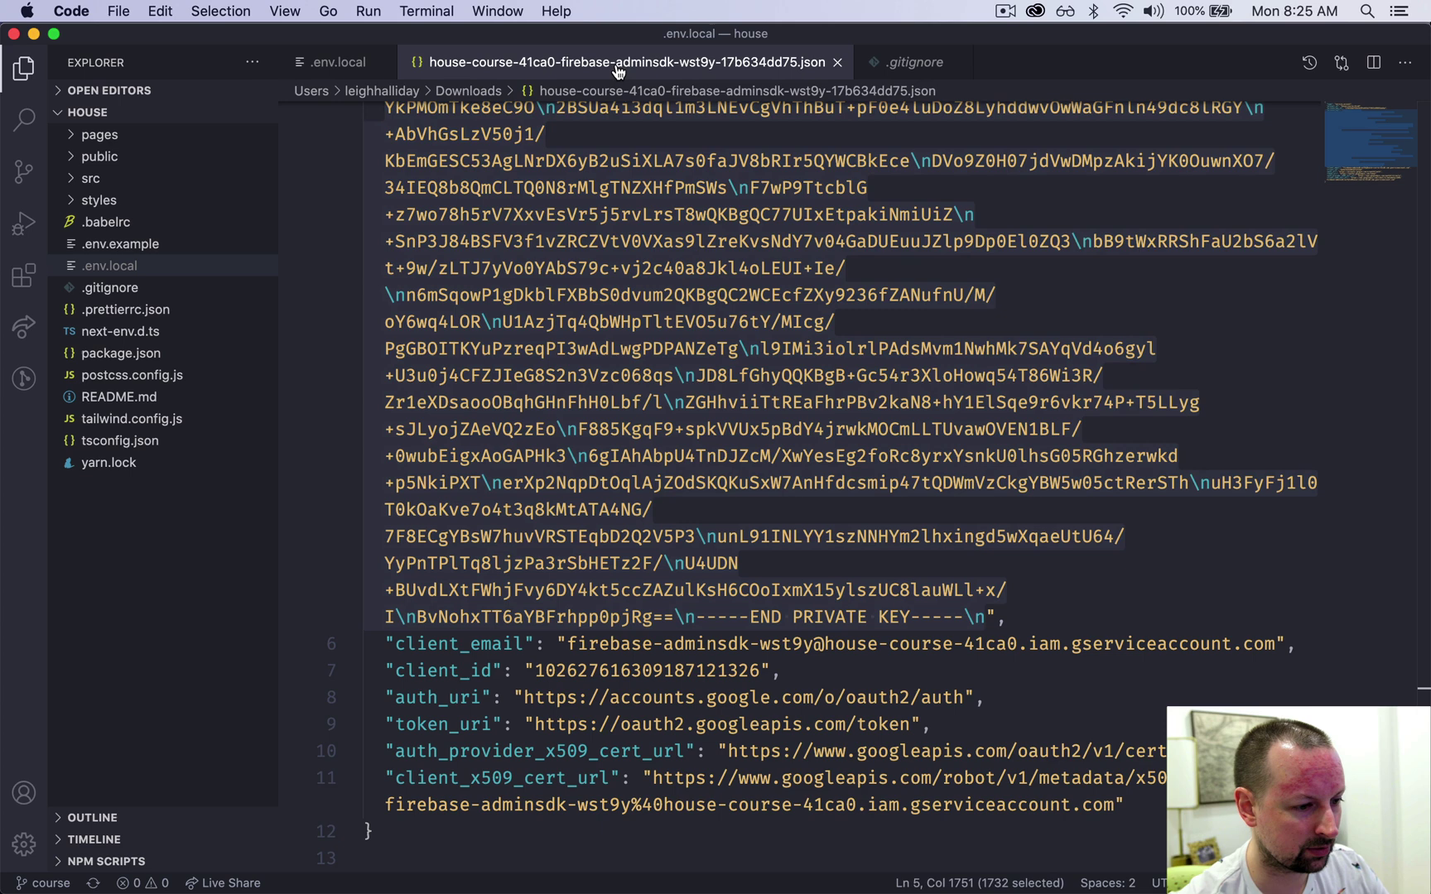
{"action": "left_click", "coordinate": [654, 609]}
{"action": "left_click", "coordinate": [573, 639]}
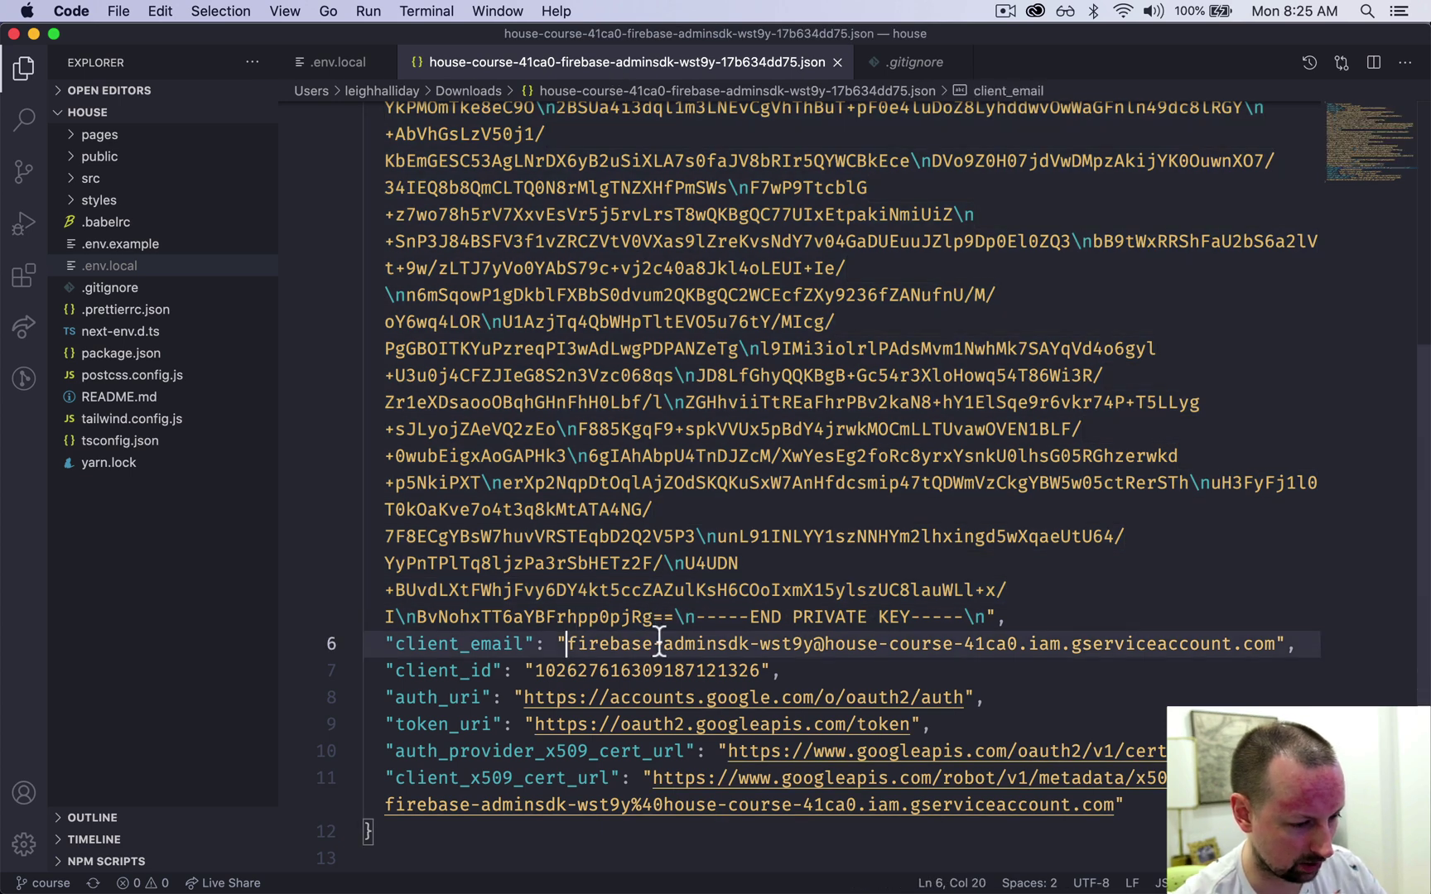
{"action": "left_click", "coordinate": [1278, 646], "text": "shift"}
{"action": "key", "text": "super+c"}
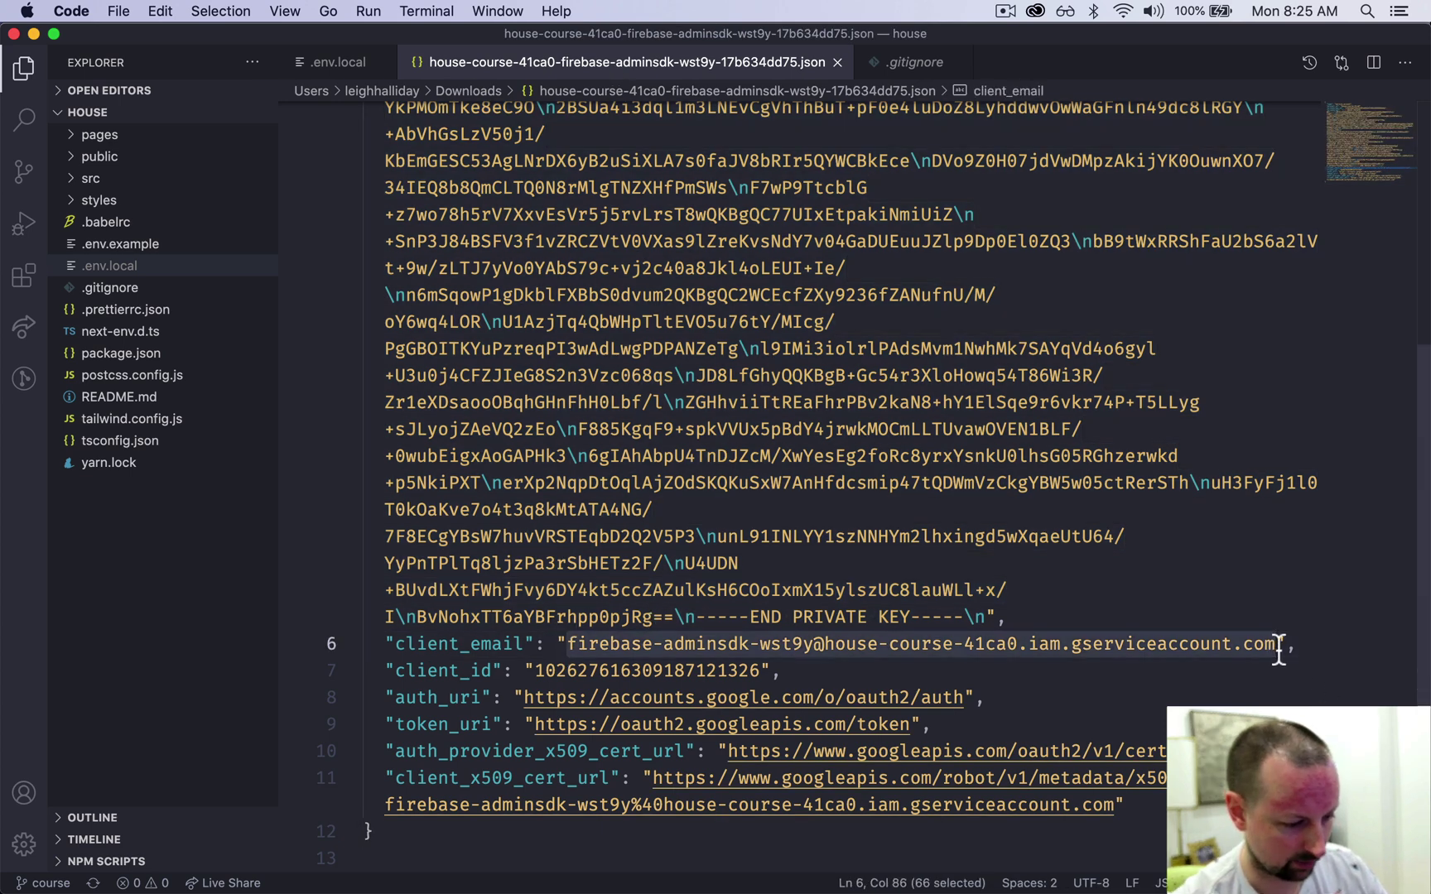
{"action": "left_click", "coordinate": [329, 64]}
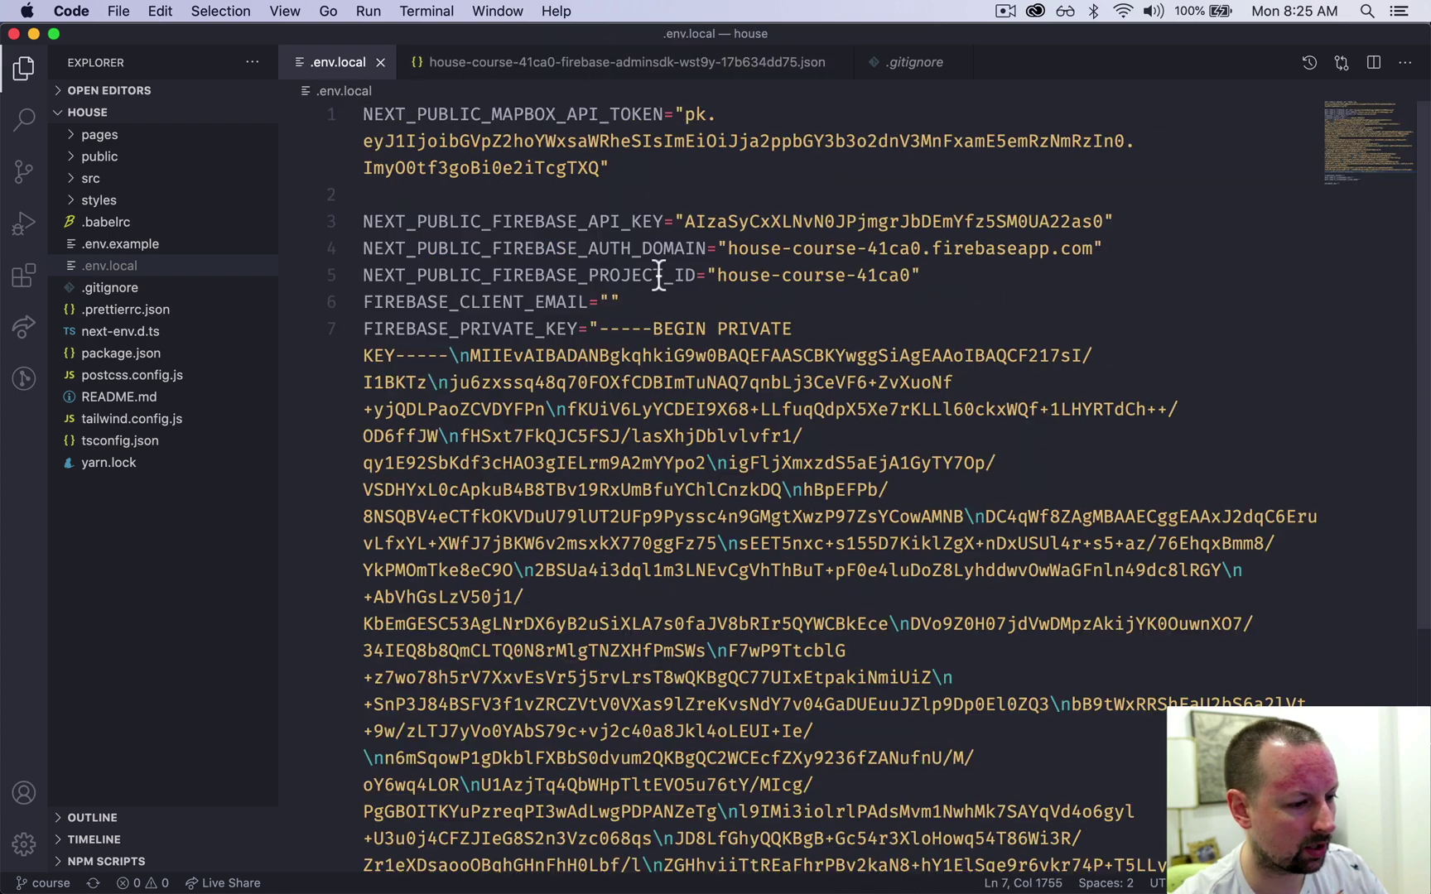
{"action": "left_click", "coordinate": [608, 304]}
{"action": "key", "text": "super+v"}
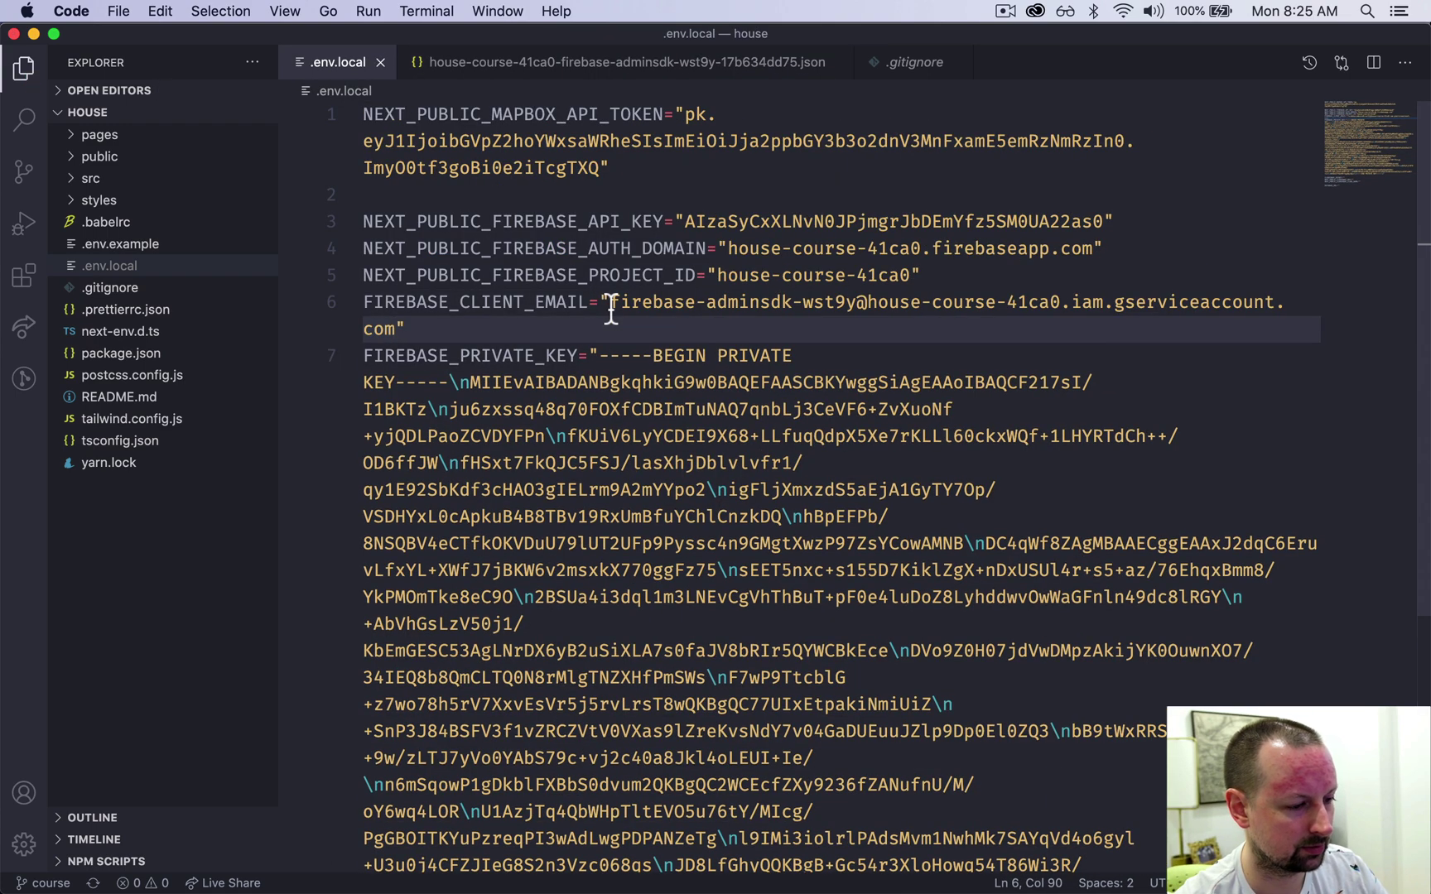
{"action": "scroll", "coordinate": [677, 568], "scroll_direction": "down", "scroll_amount": 10}
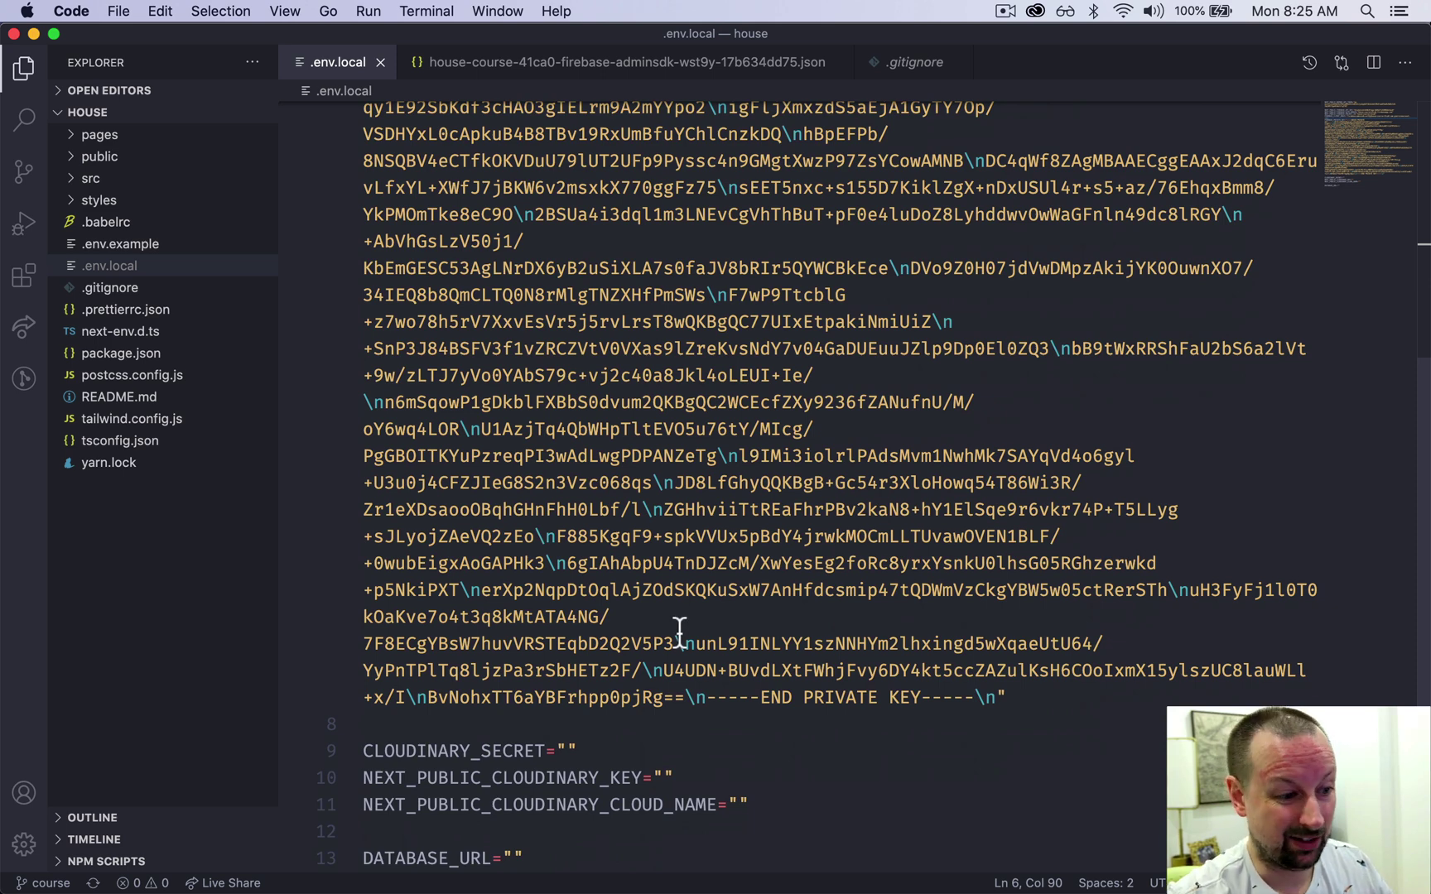
{"action": "key", "text": "super+Tab"}
{"action": "key", "text": "super+Tab"}
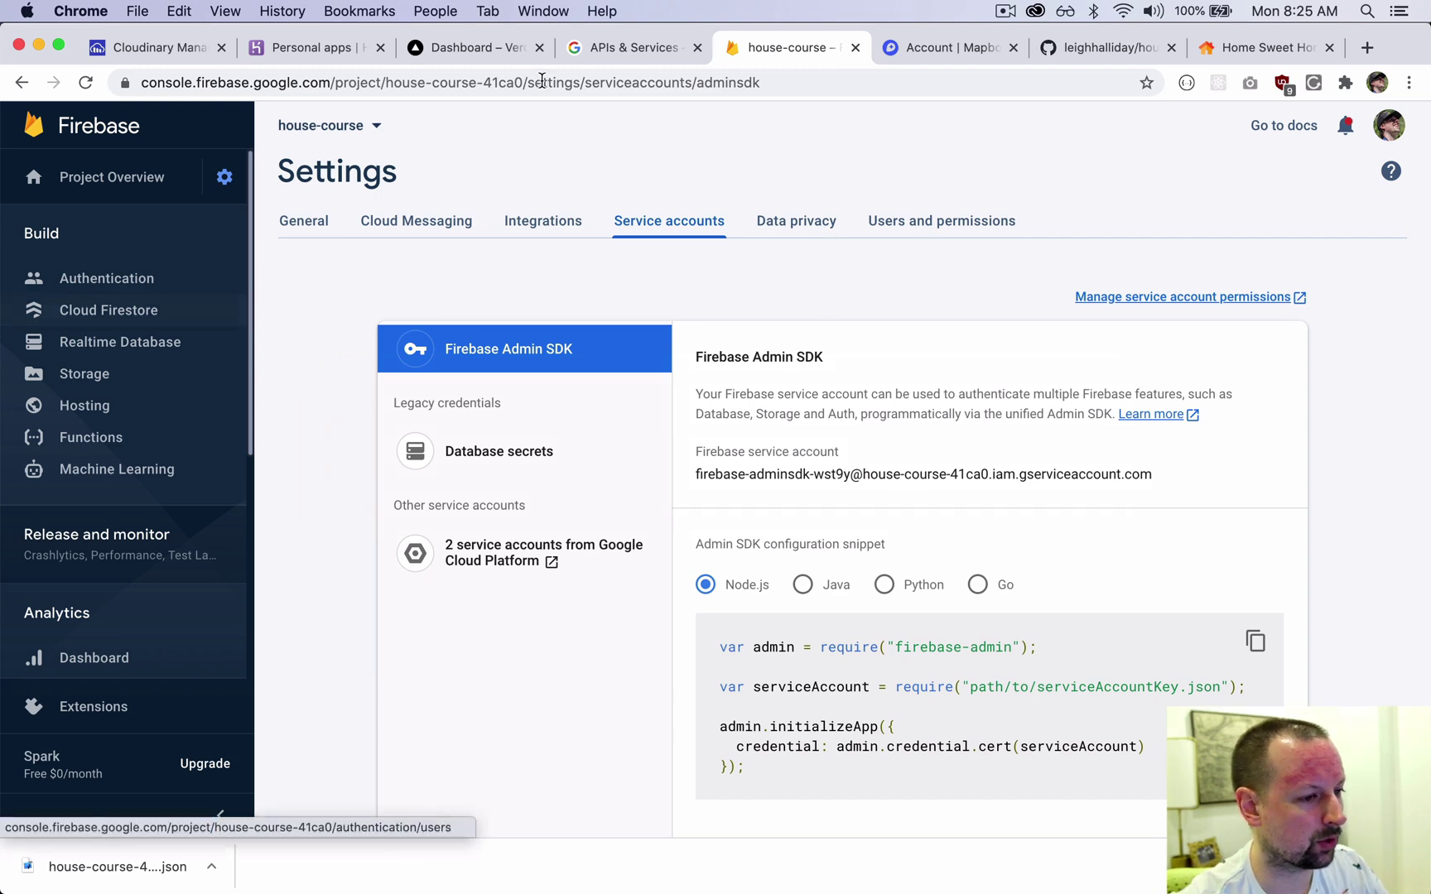
Step: Trim the console URL to its root and pick house-course (house-course-41ca0) from the project list
{"action": "left_click", "coordinate": [633, 47]}
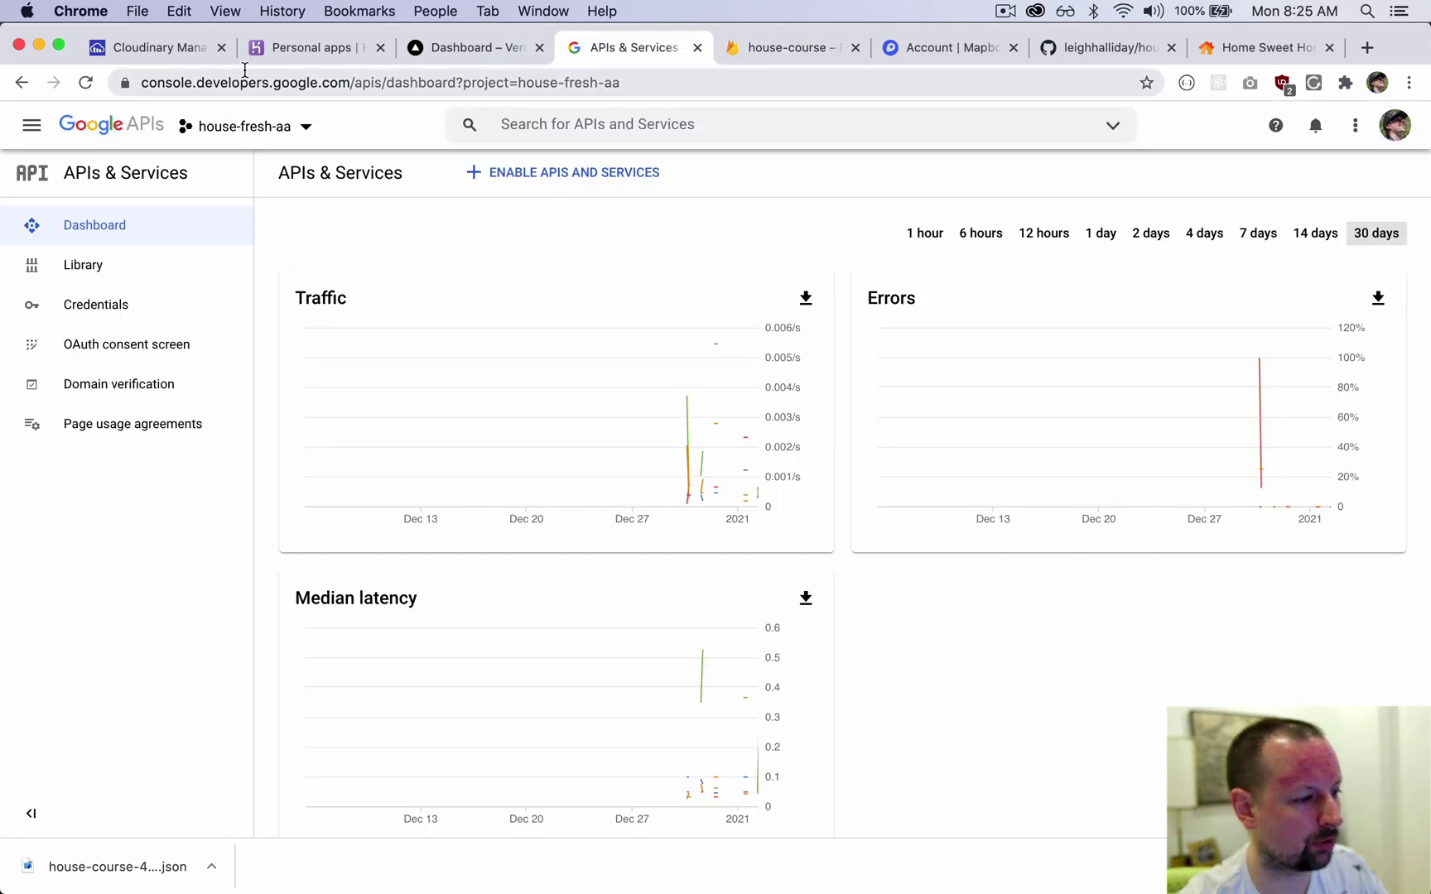
{"action": "left_click_drag", "start_coordinate": [351, 84], "coordinate": [710, 86]}
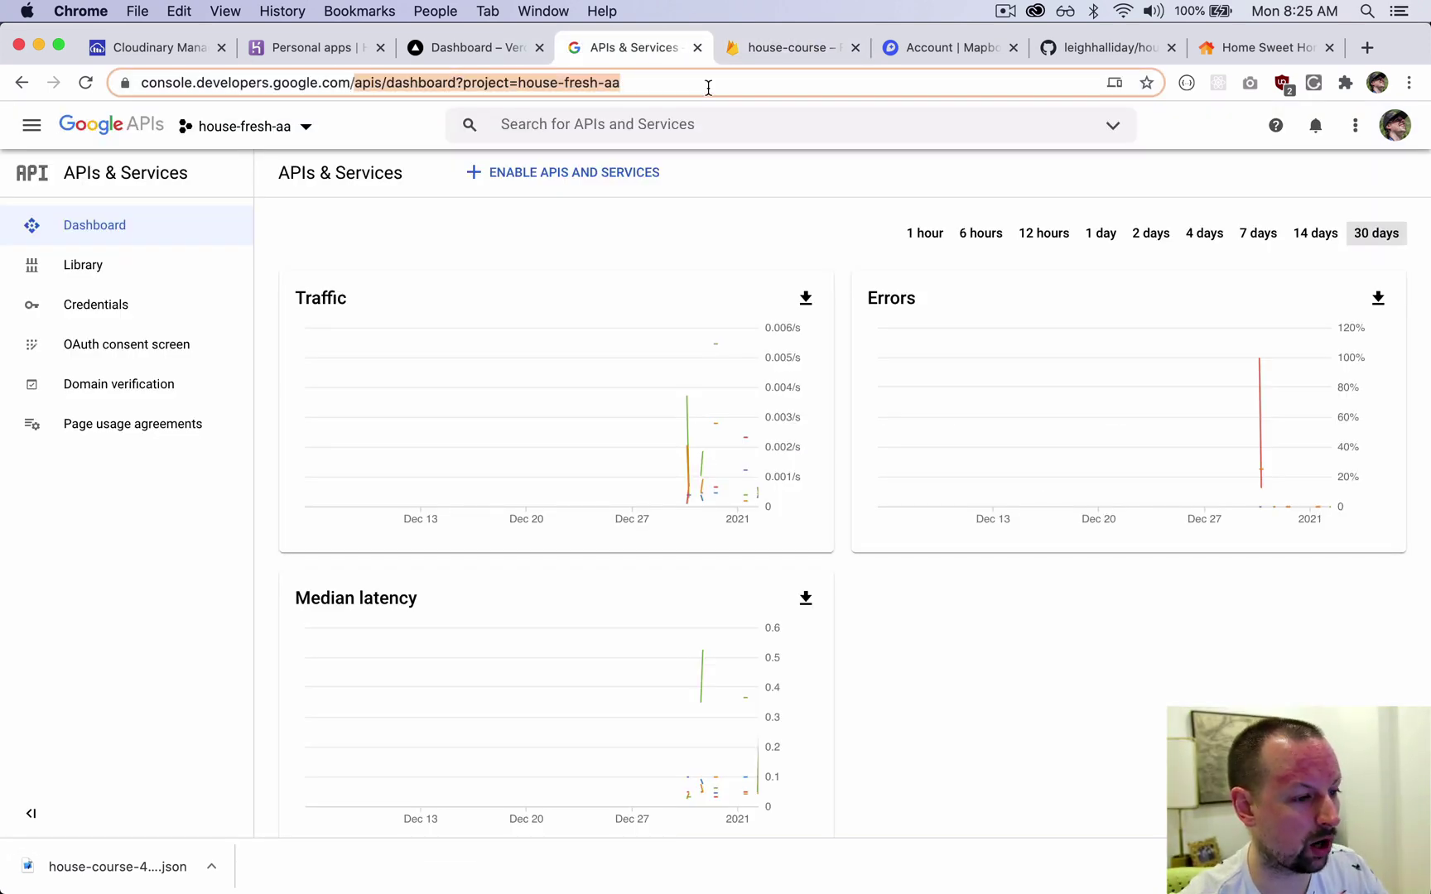
{"action": "key", "text": "BackSpace"}
{"action": "key", "text": "Return"}
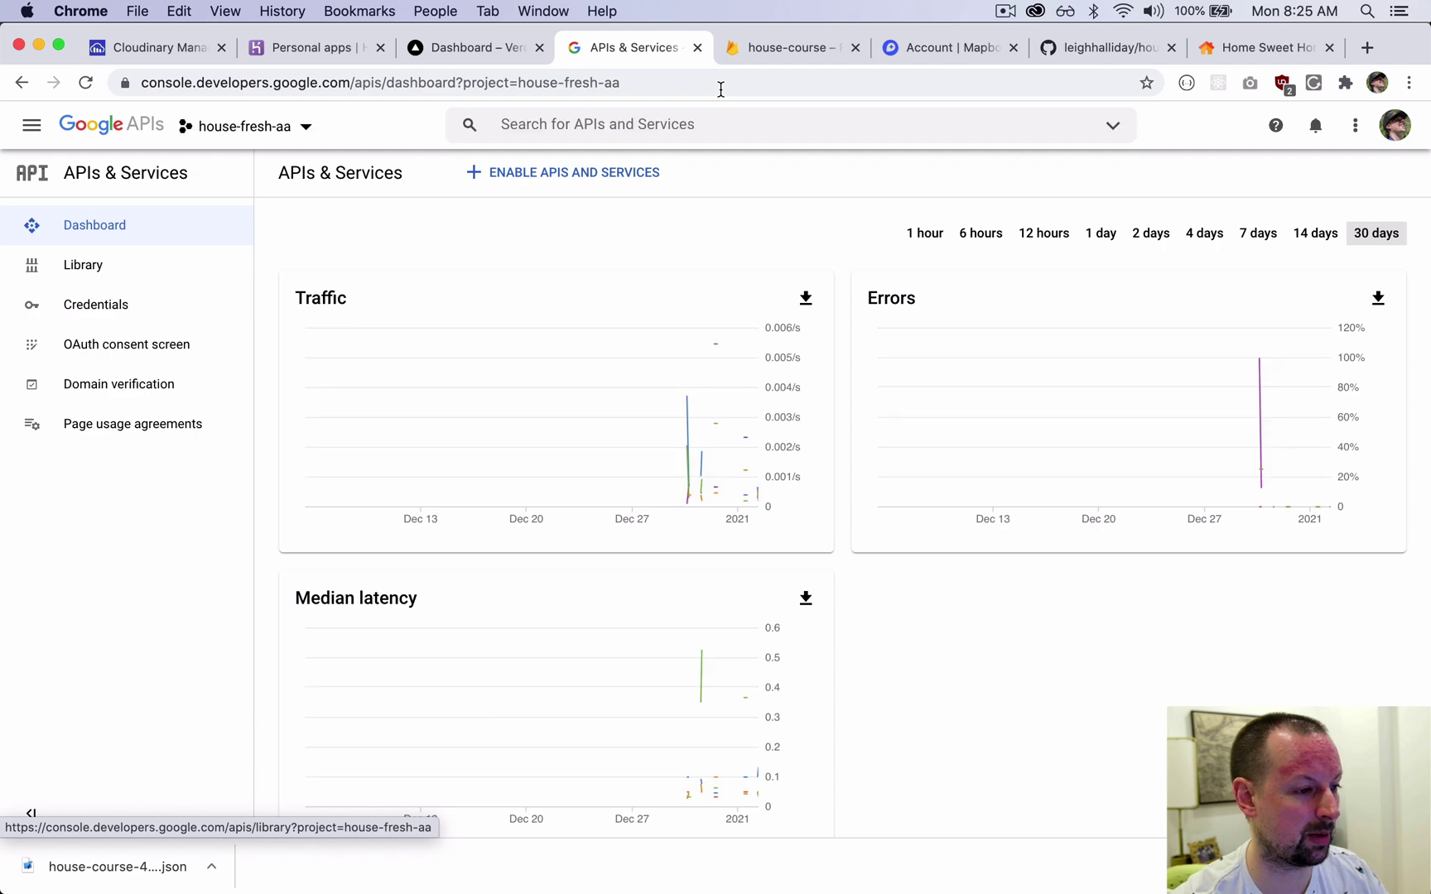
{"action": "left_click", "coordinate": [293, 137]}
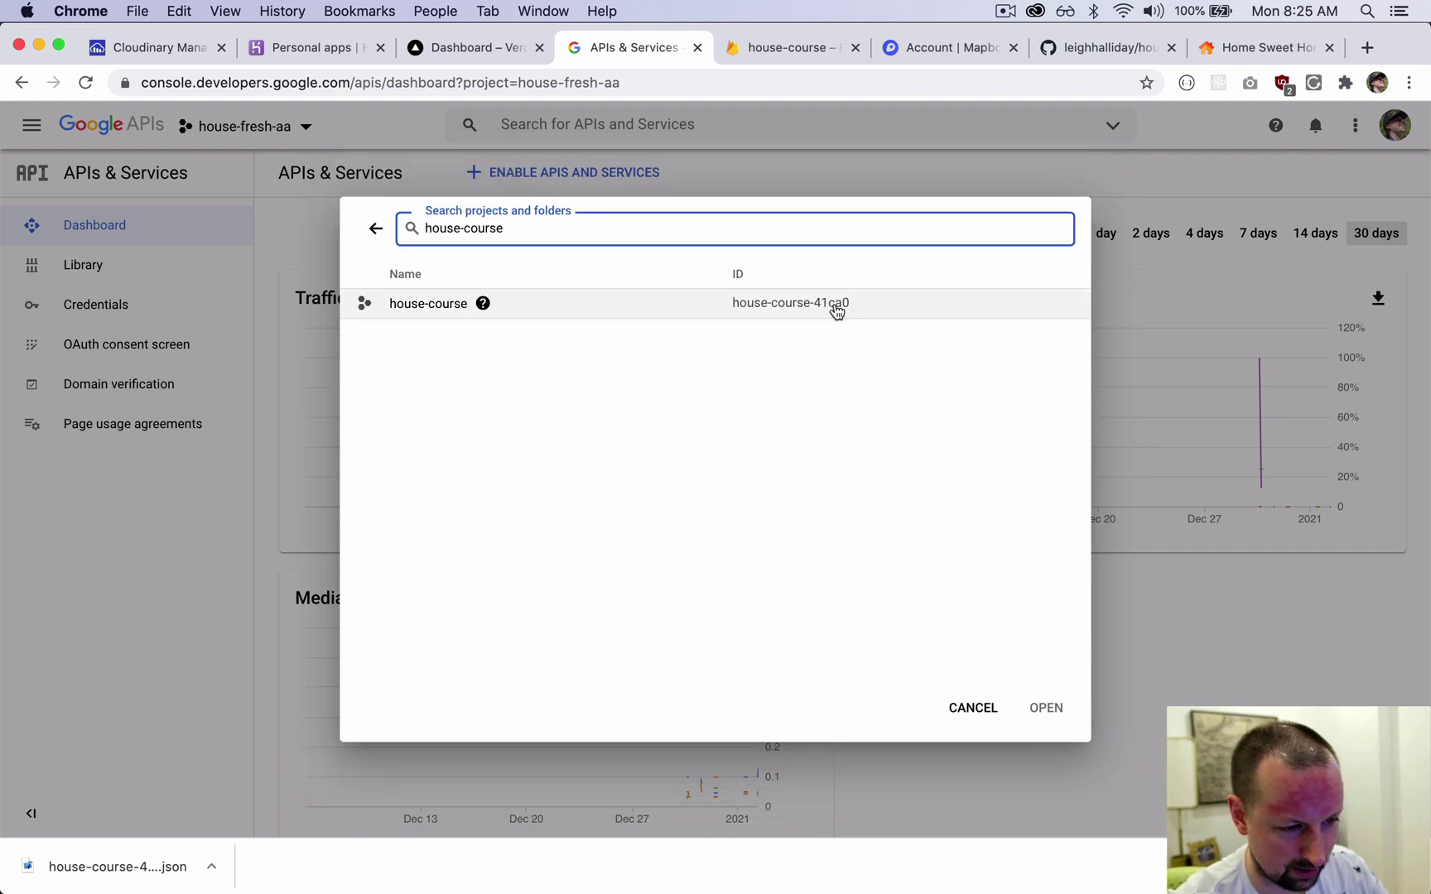
{"action": "left_click", "coordinate": [424, 304]}
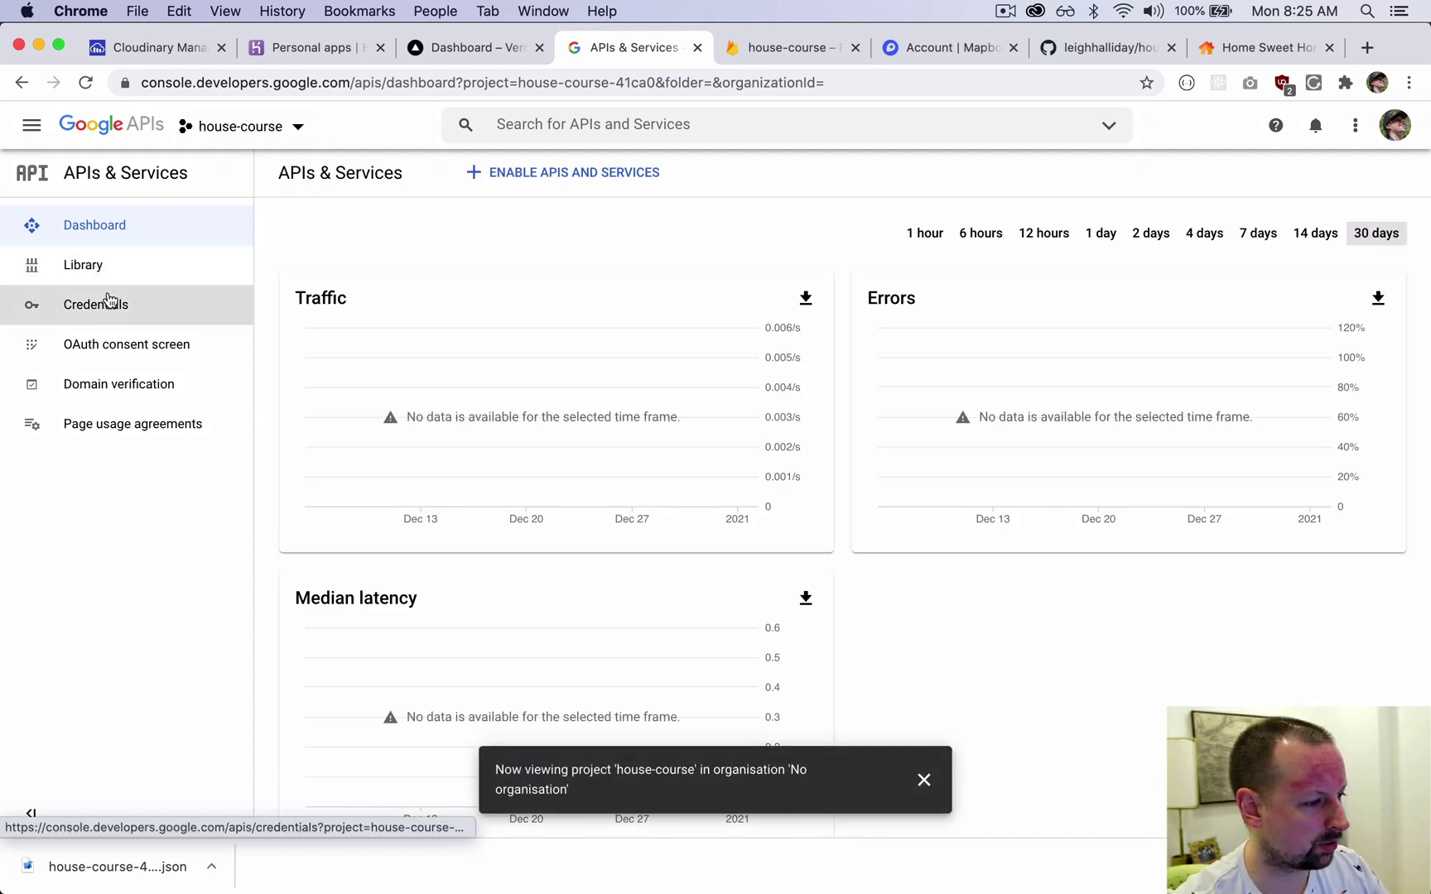
Step: Enable the Places API from the API Library
{"action": "left_click", "coordinate": [105, 267]}
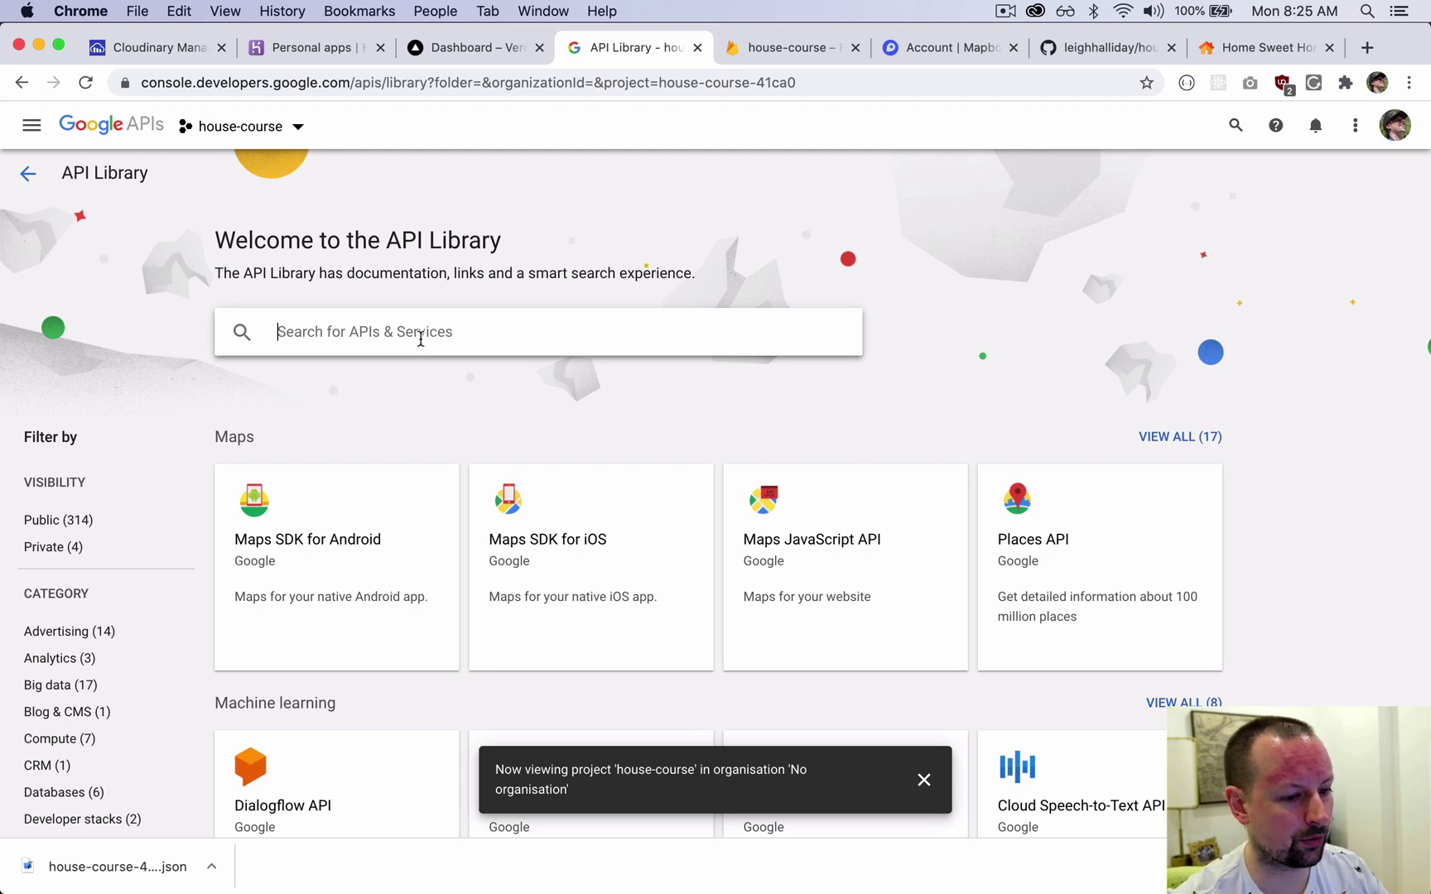
{"action": "left_click", "coordinate": [1052, 586]}
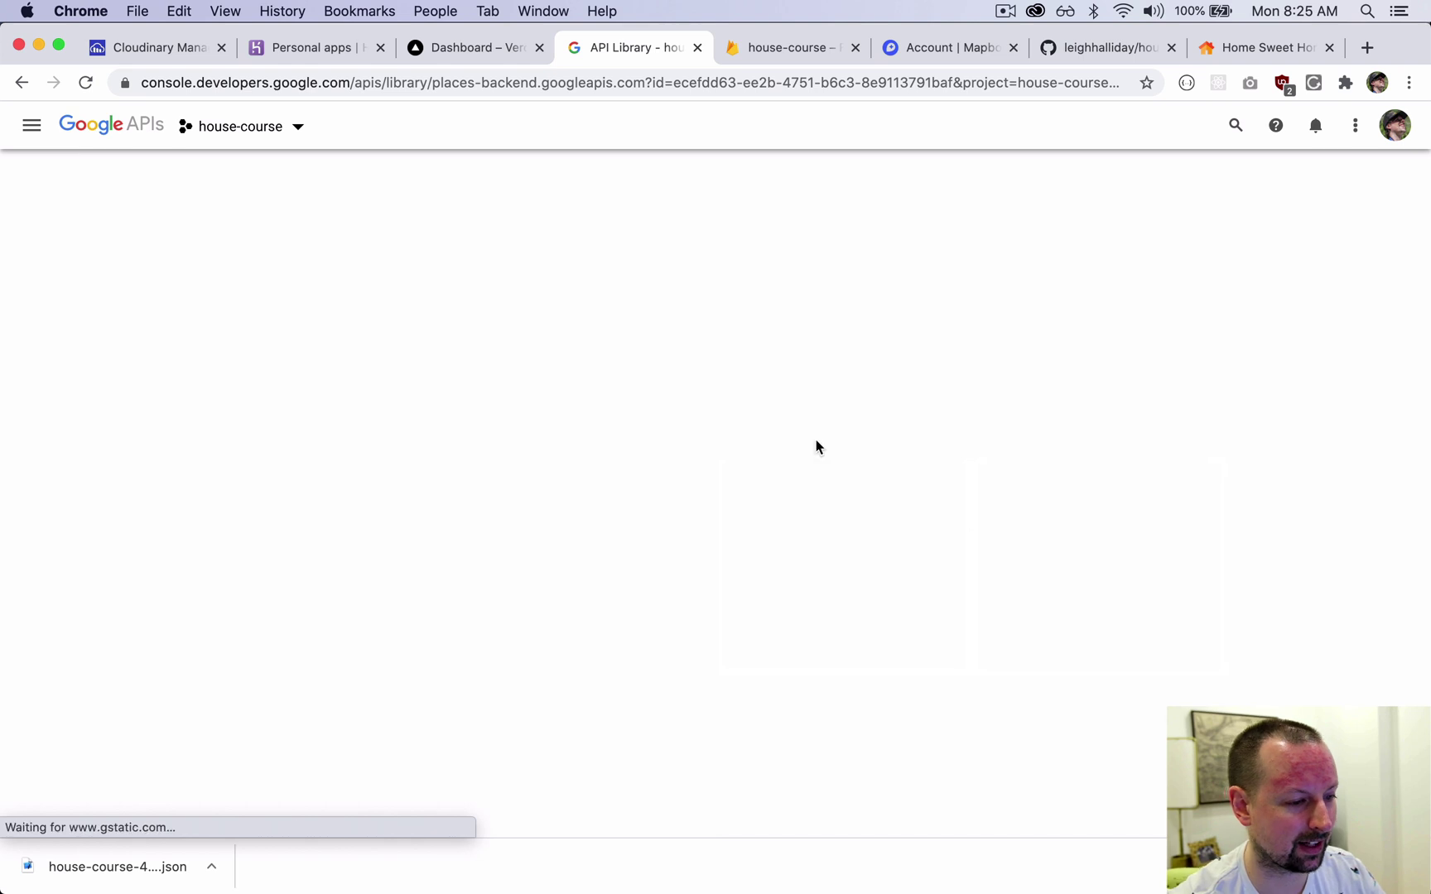
{"action": "left_click", "coordinate": [229, 374]}
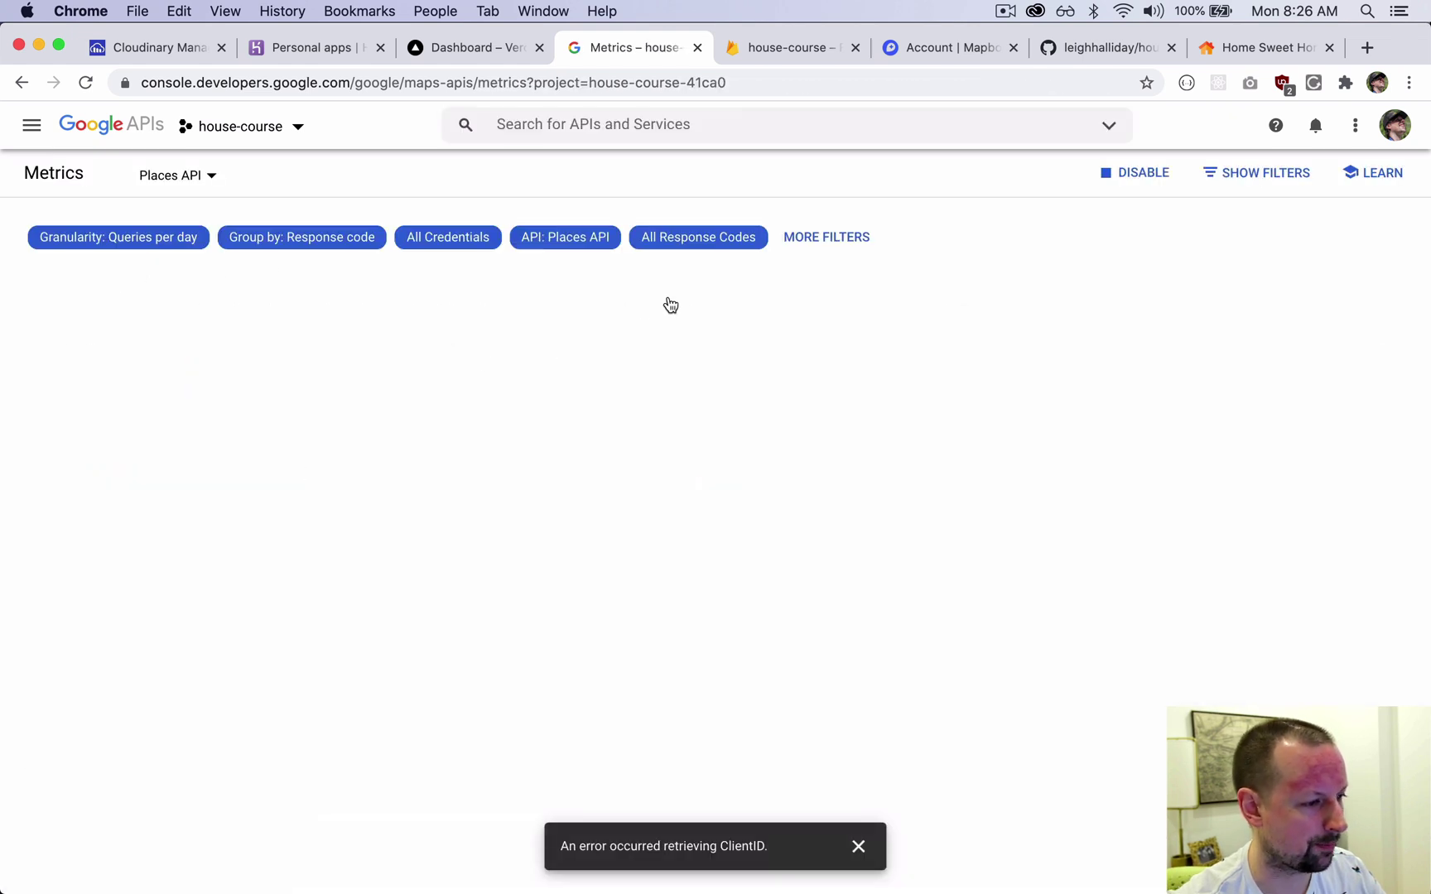
{"action": "left_click", "coordinate": [21, 83]}
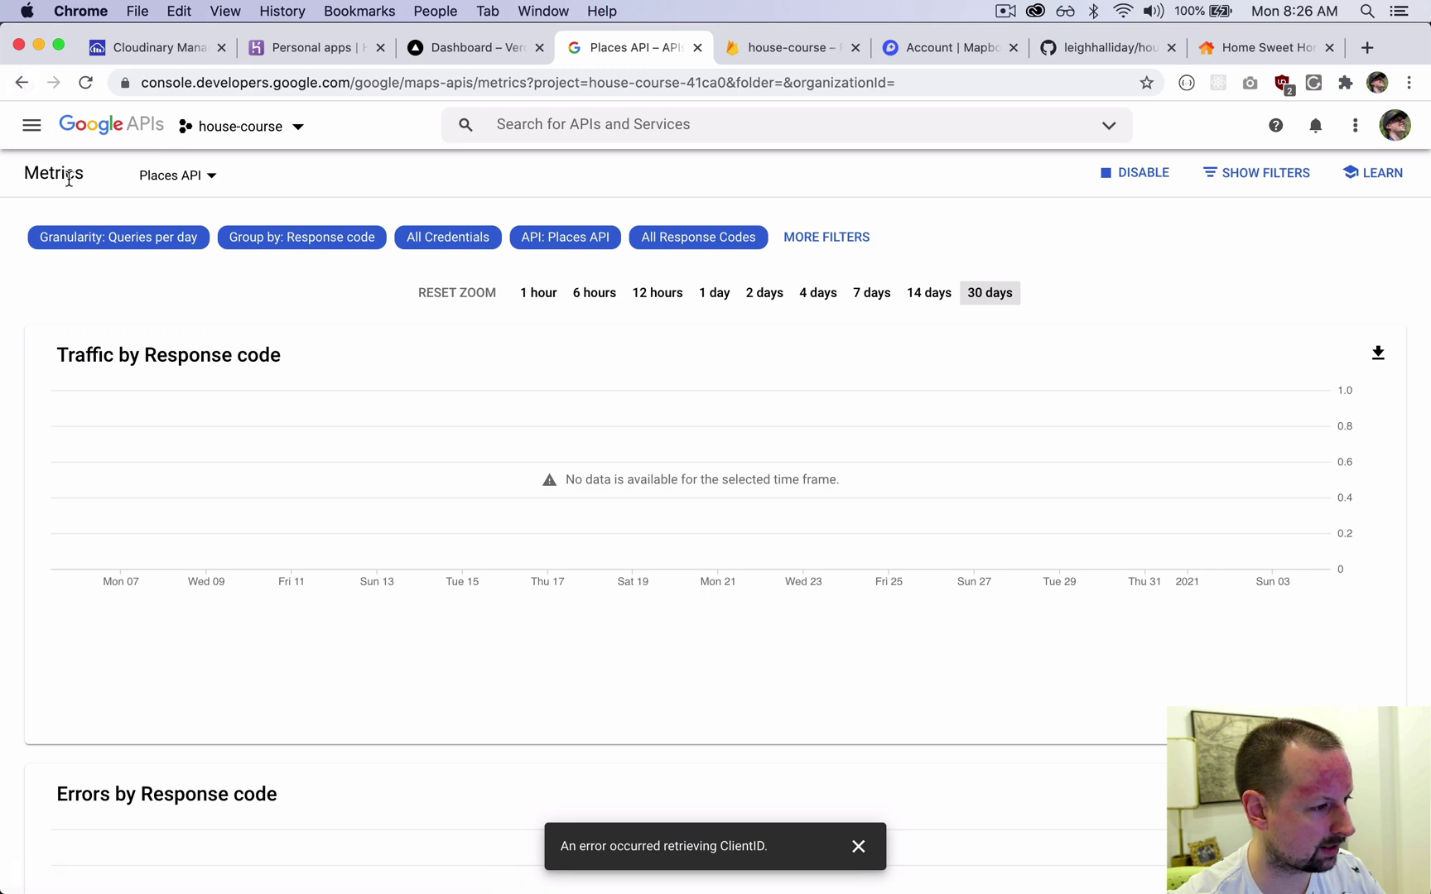
Step: Return to the API Library and enable the Maps JavaScript API
{"action": "left_click", "coordinate": [183, 182]}
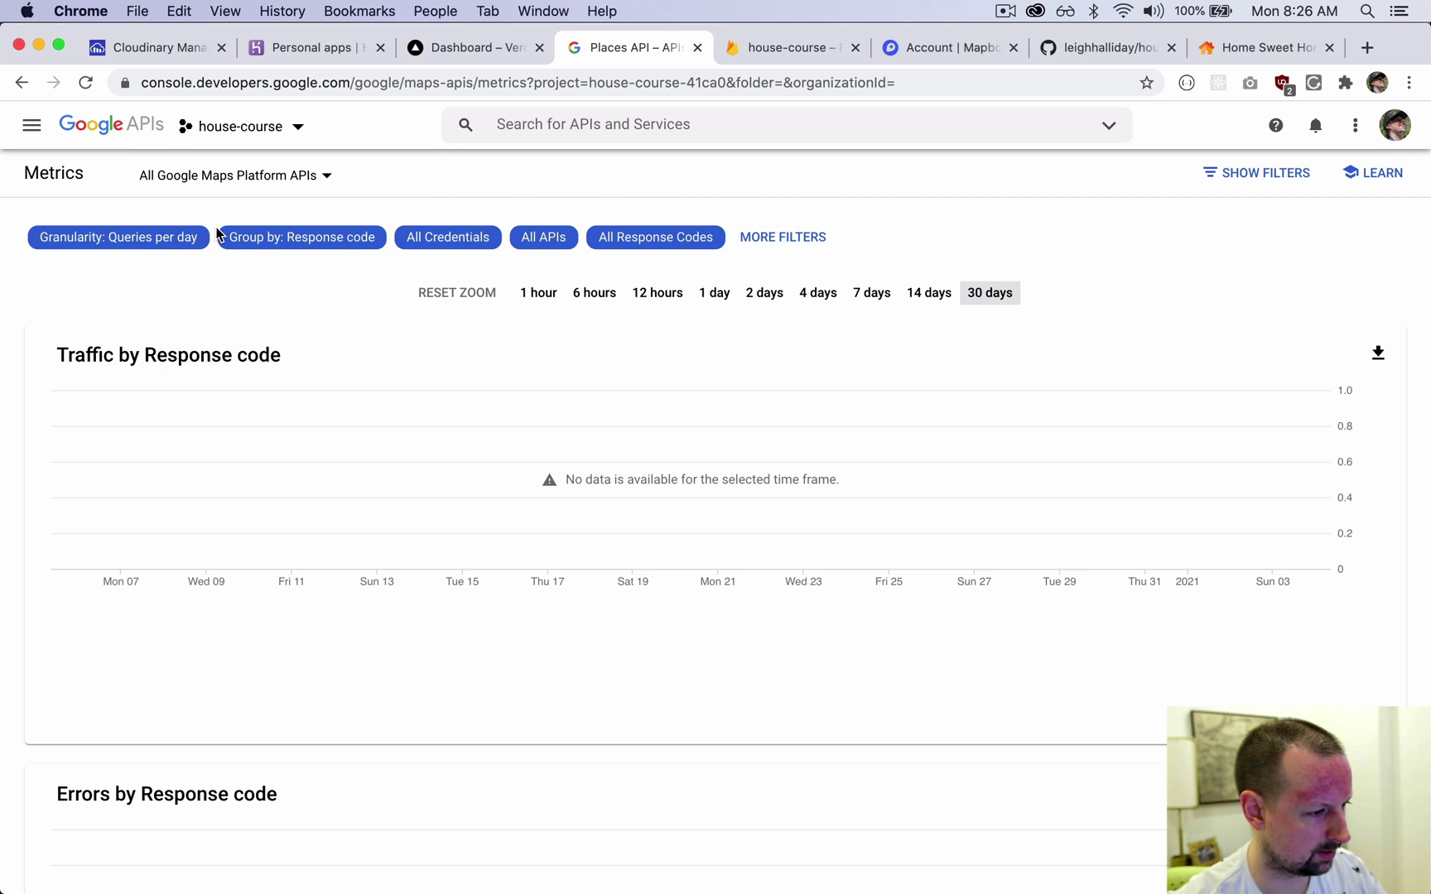
{"action": "left_click", "coordinate": [31, 125]}
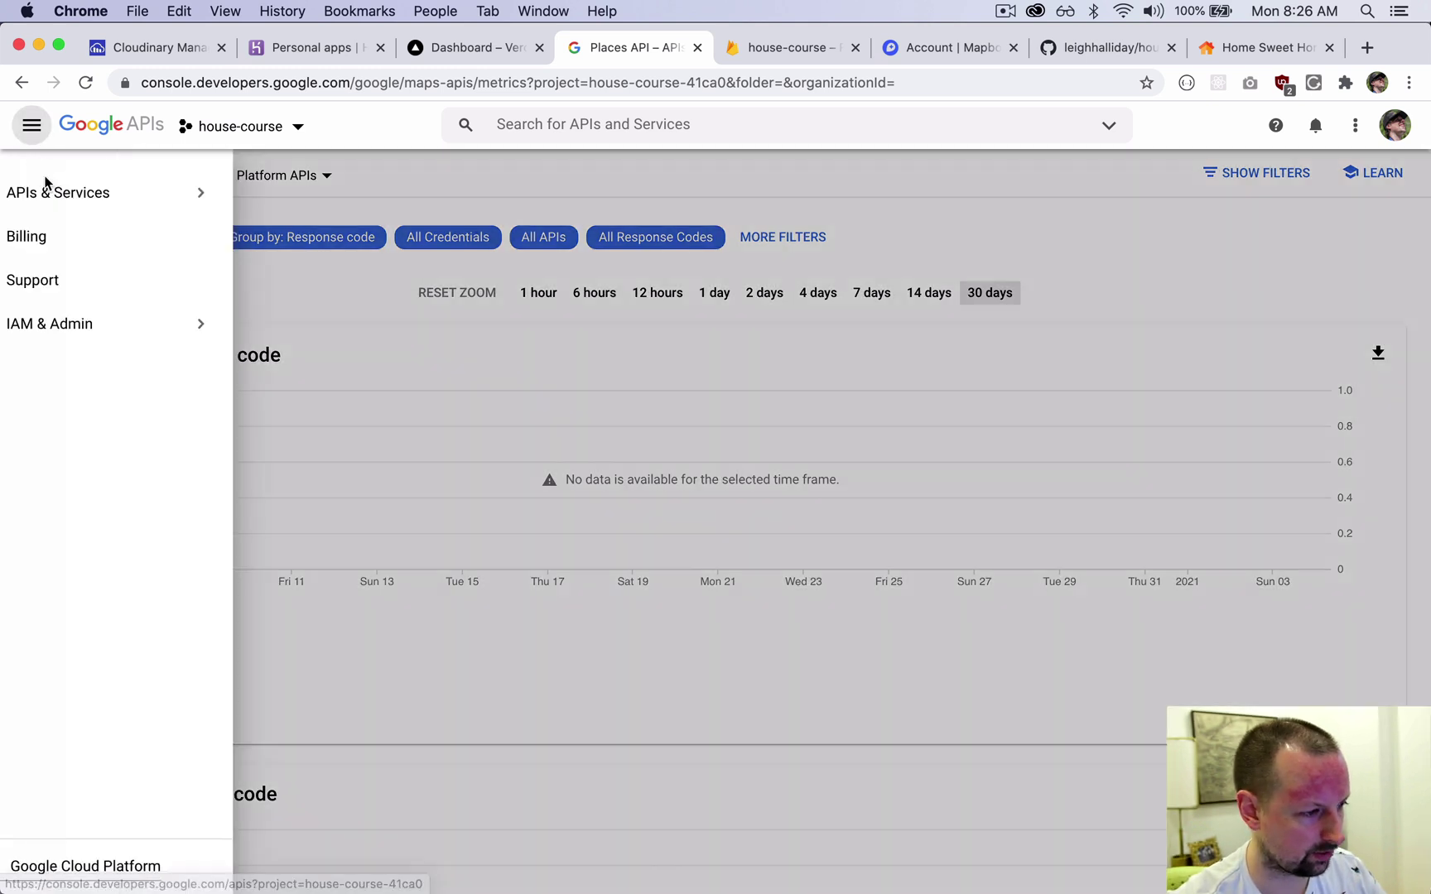
{"action": "mouse_move", "coordinate": [131, 197]}
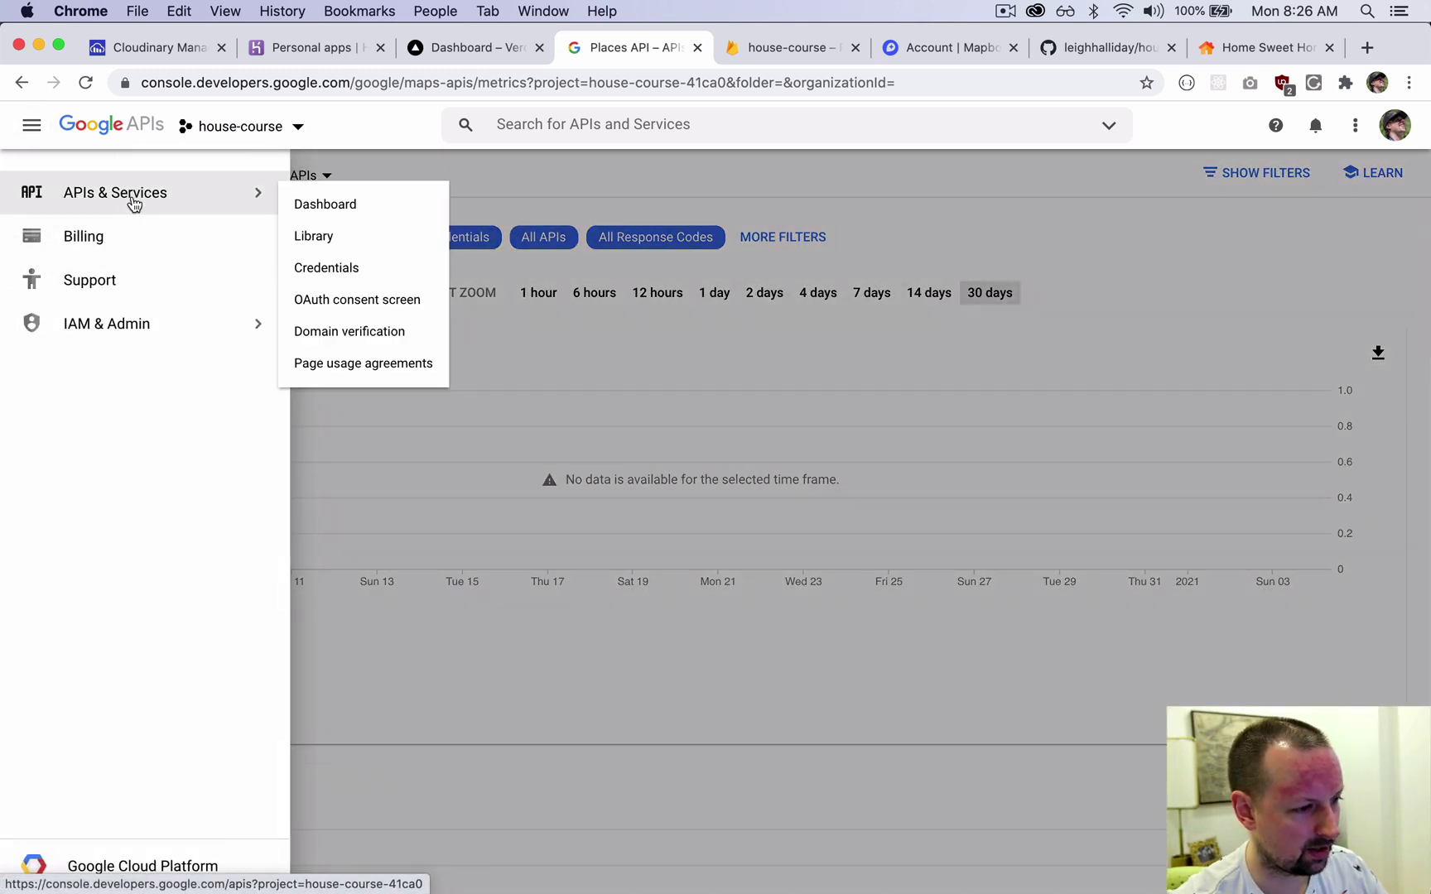
{"action": "left_click", "coordinate": [335, 239]}
{"action": "left_click", "coordinate": [445, 332]}
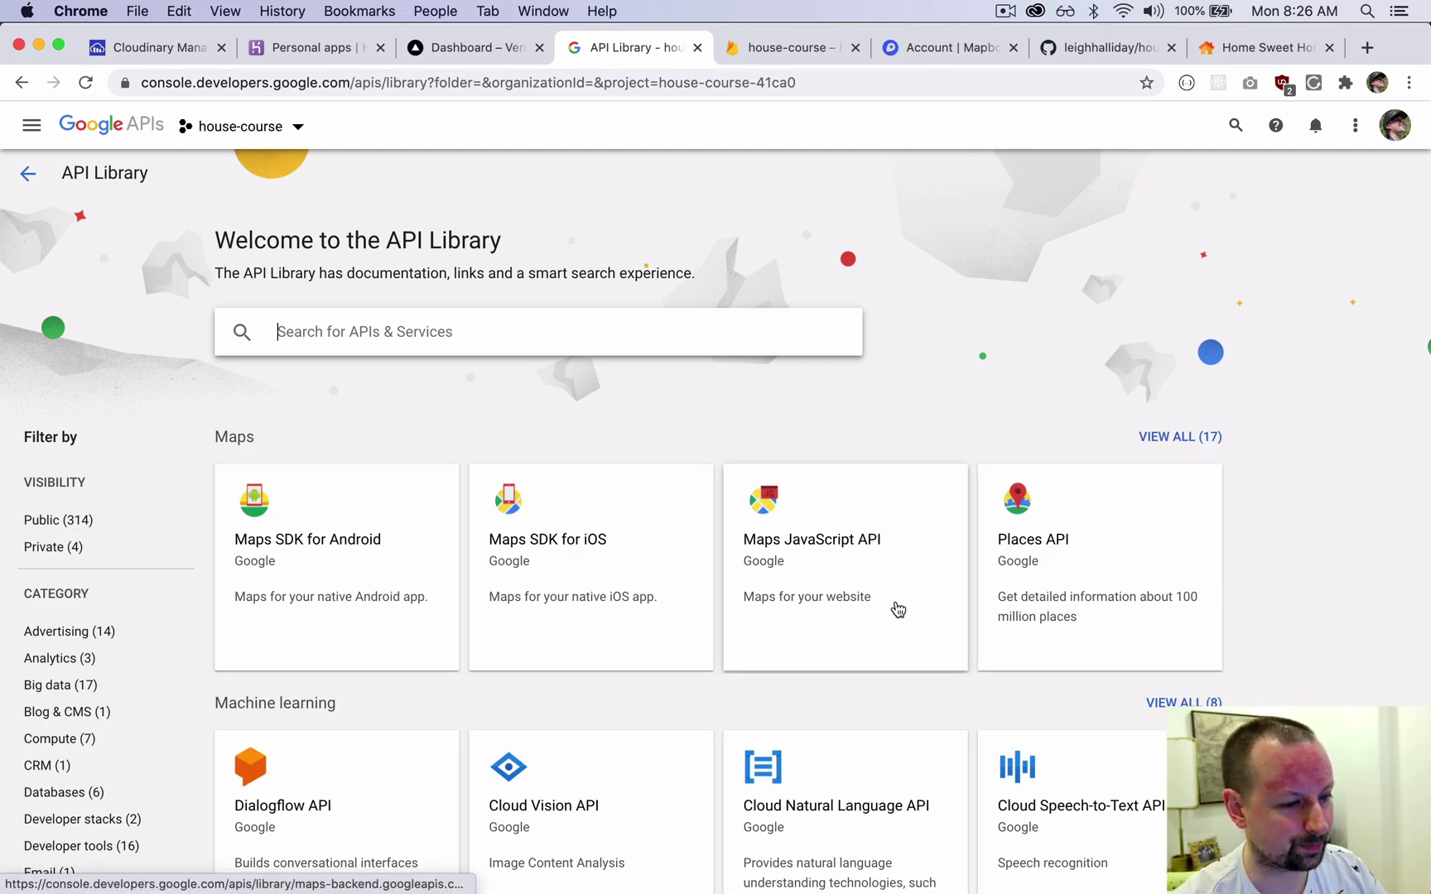
{"action": "left_click", "coordinate": [848, 630]}
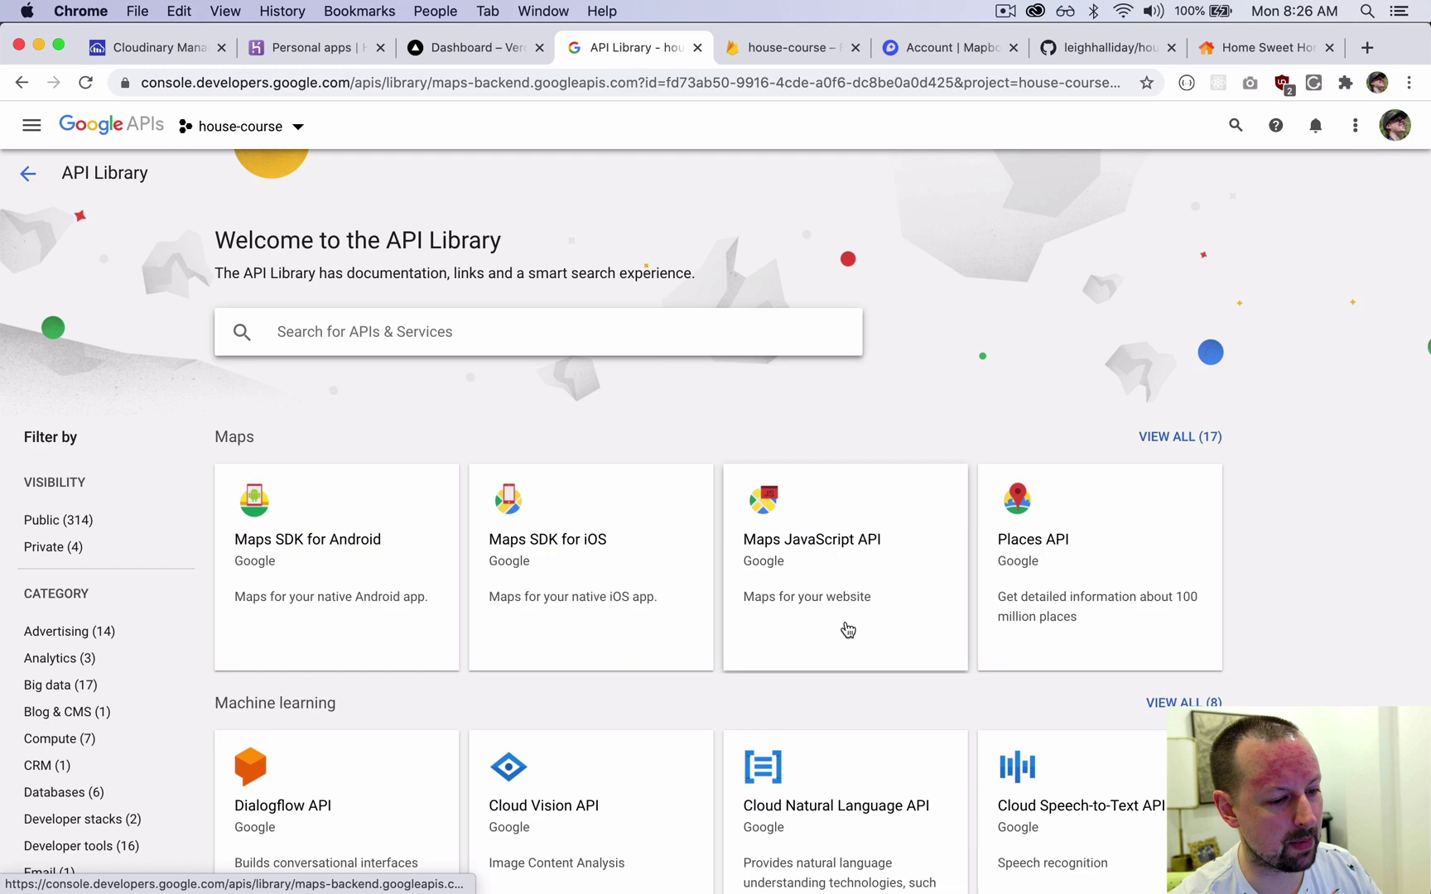
{"action": "left_click", "coordinate": [240, 379]}
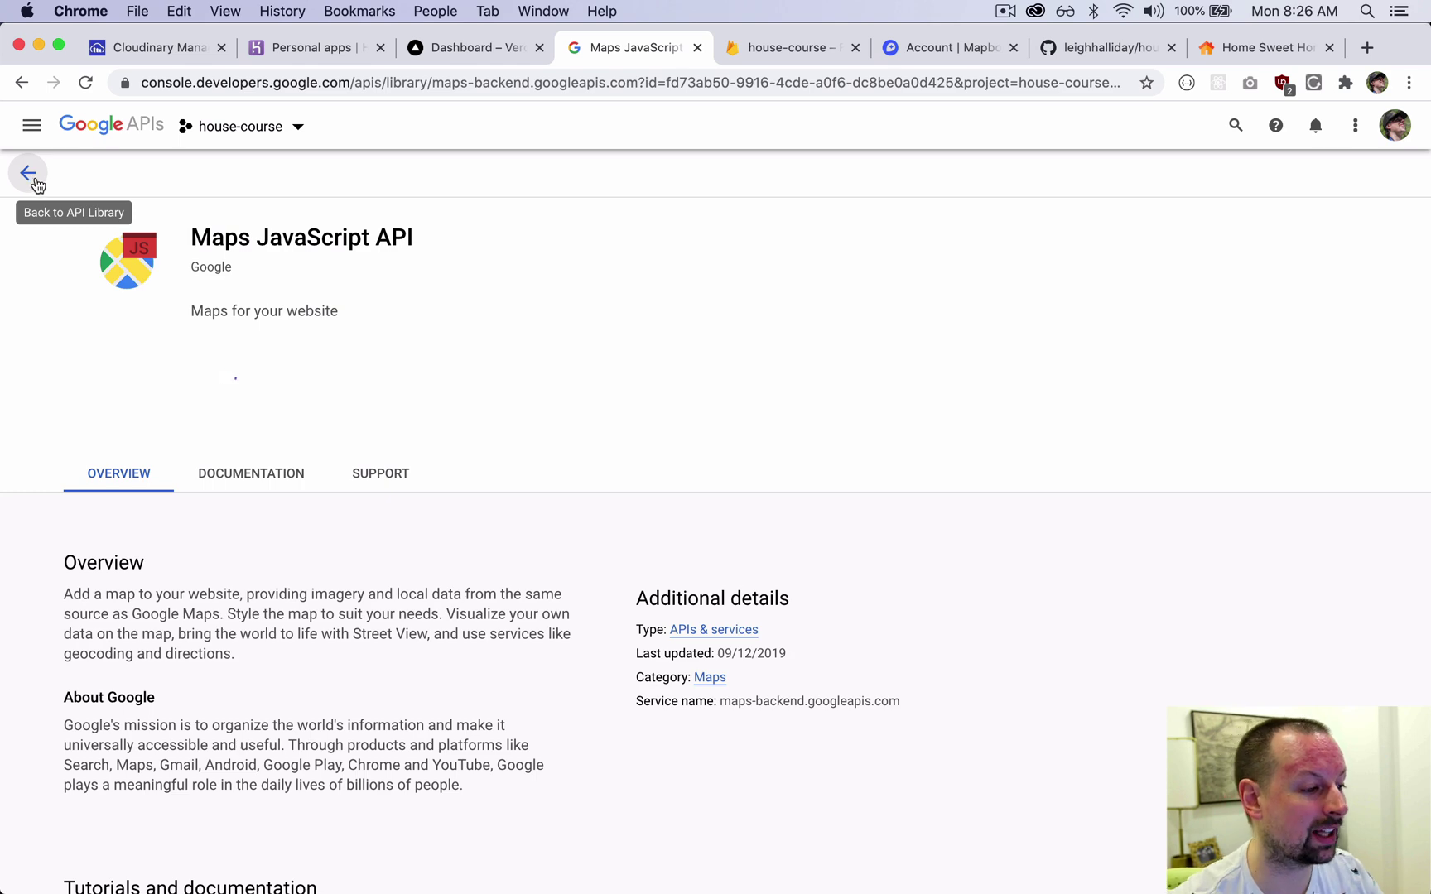
{"action": "left_click", "coordinate": [230, 127]}
Step: Search the API Library for 'geoco', enable the Geocoding API, then return to Home Sweet Home
{"action": "left_click", "coordinate": [91, 132]}
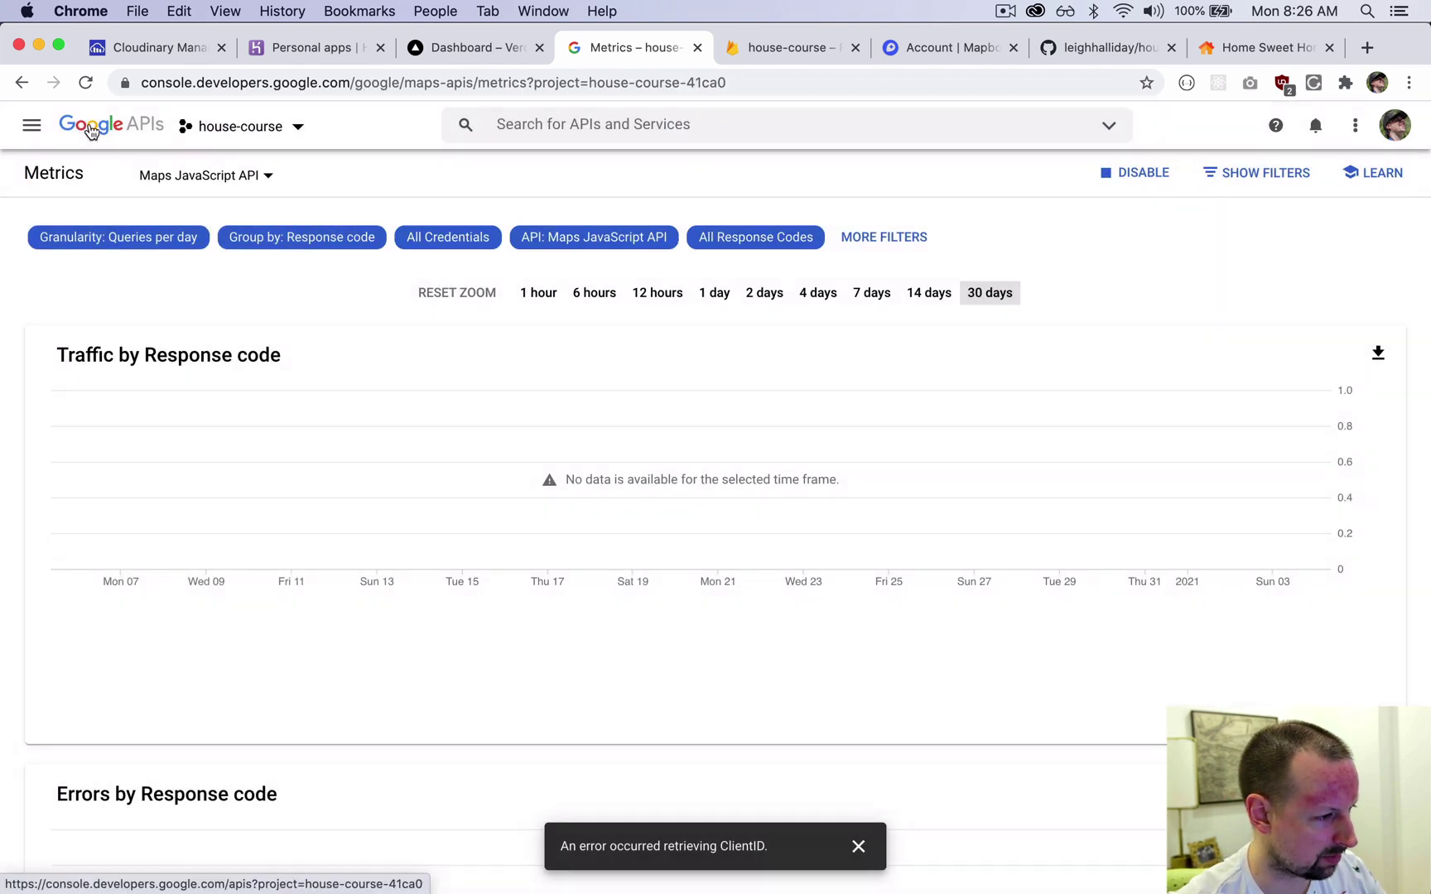
{"action": "left_click", "coordinate": [32, 125]}
{"action": "mouse_move", "coordinate": [147, 199]}
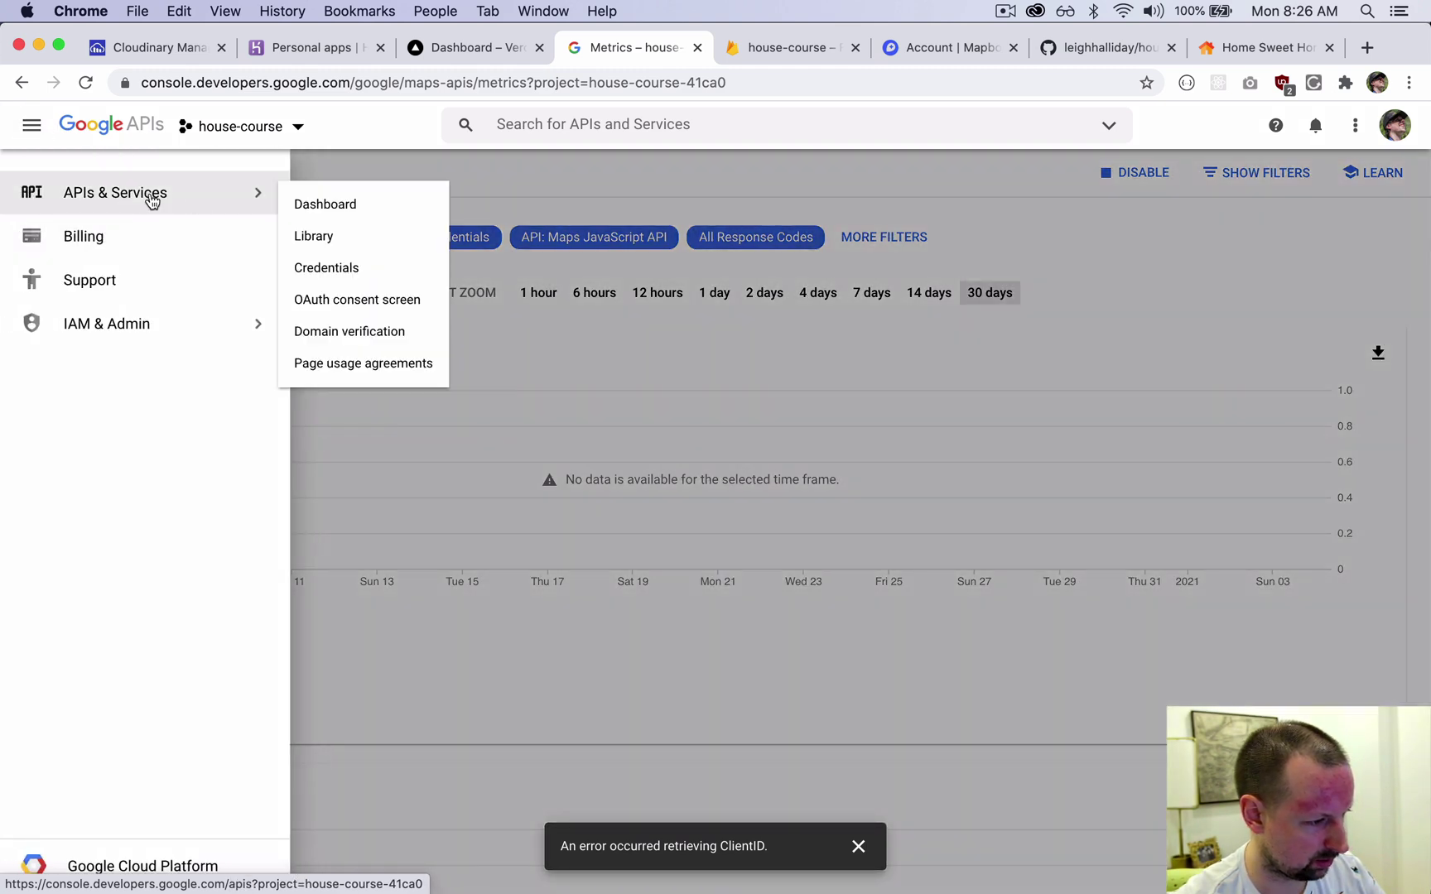
{"action": "left_click", "coordinate": [325, 245]}
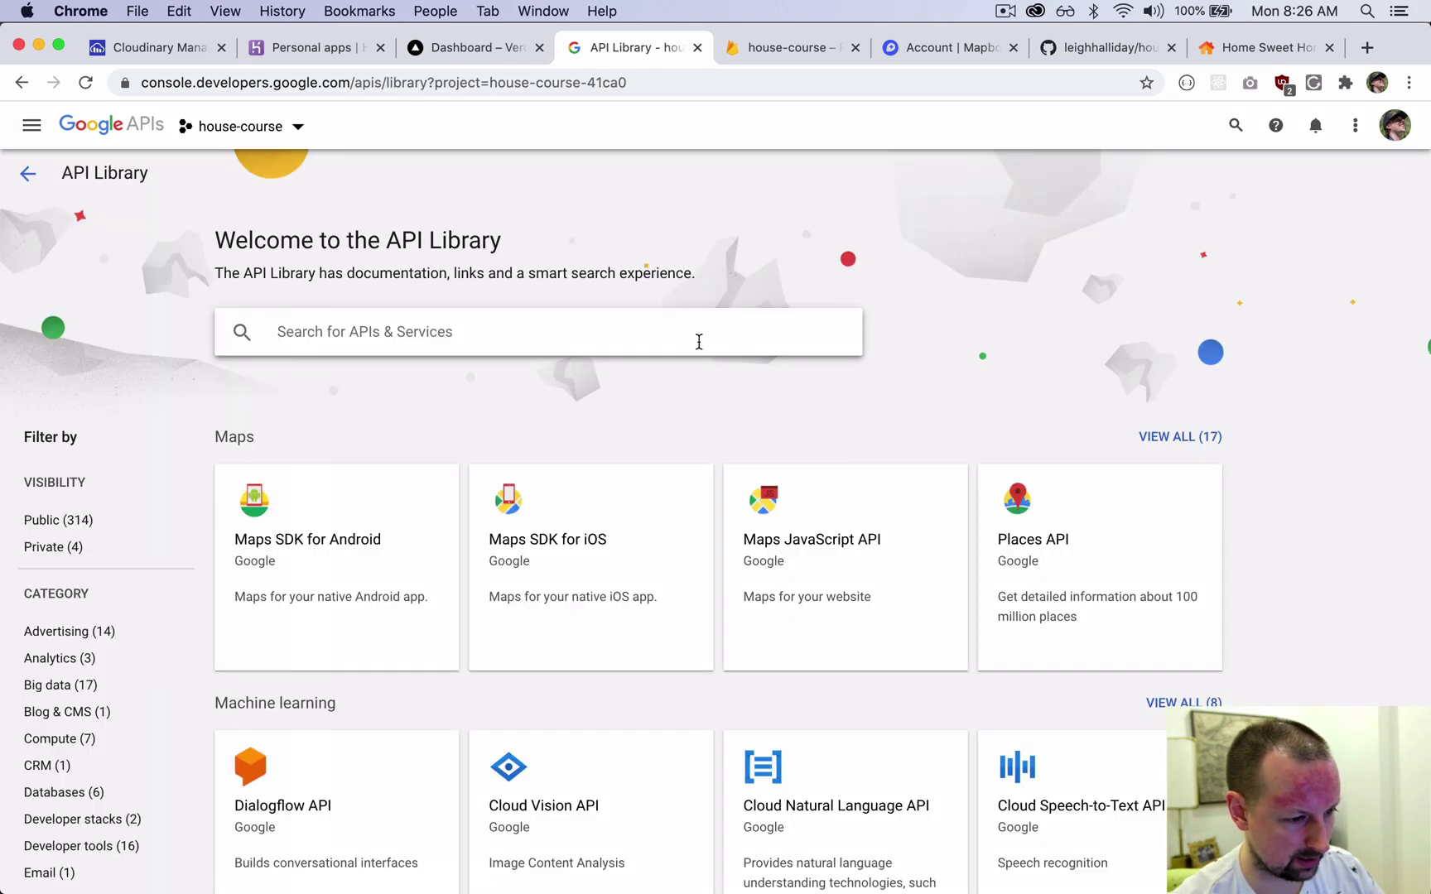
{"action": "left_click", "coordinate": [582, 335]}
{"action": "type", "text": "geoc"}
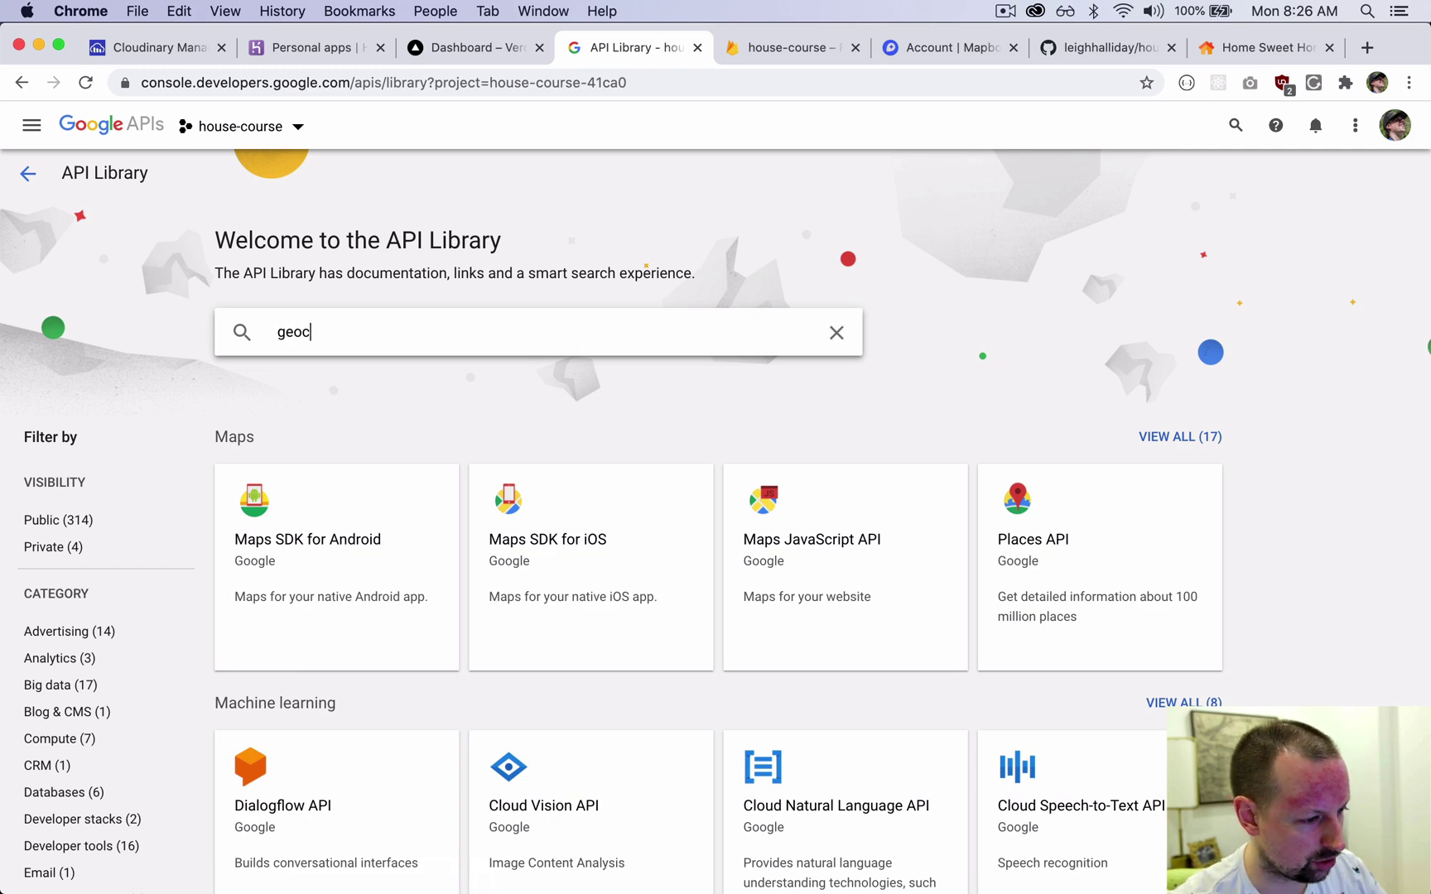
{"action": "type", "text": "o"}
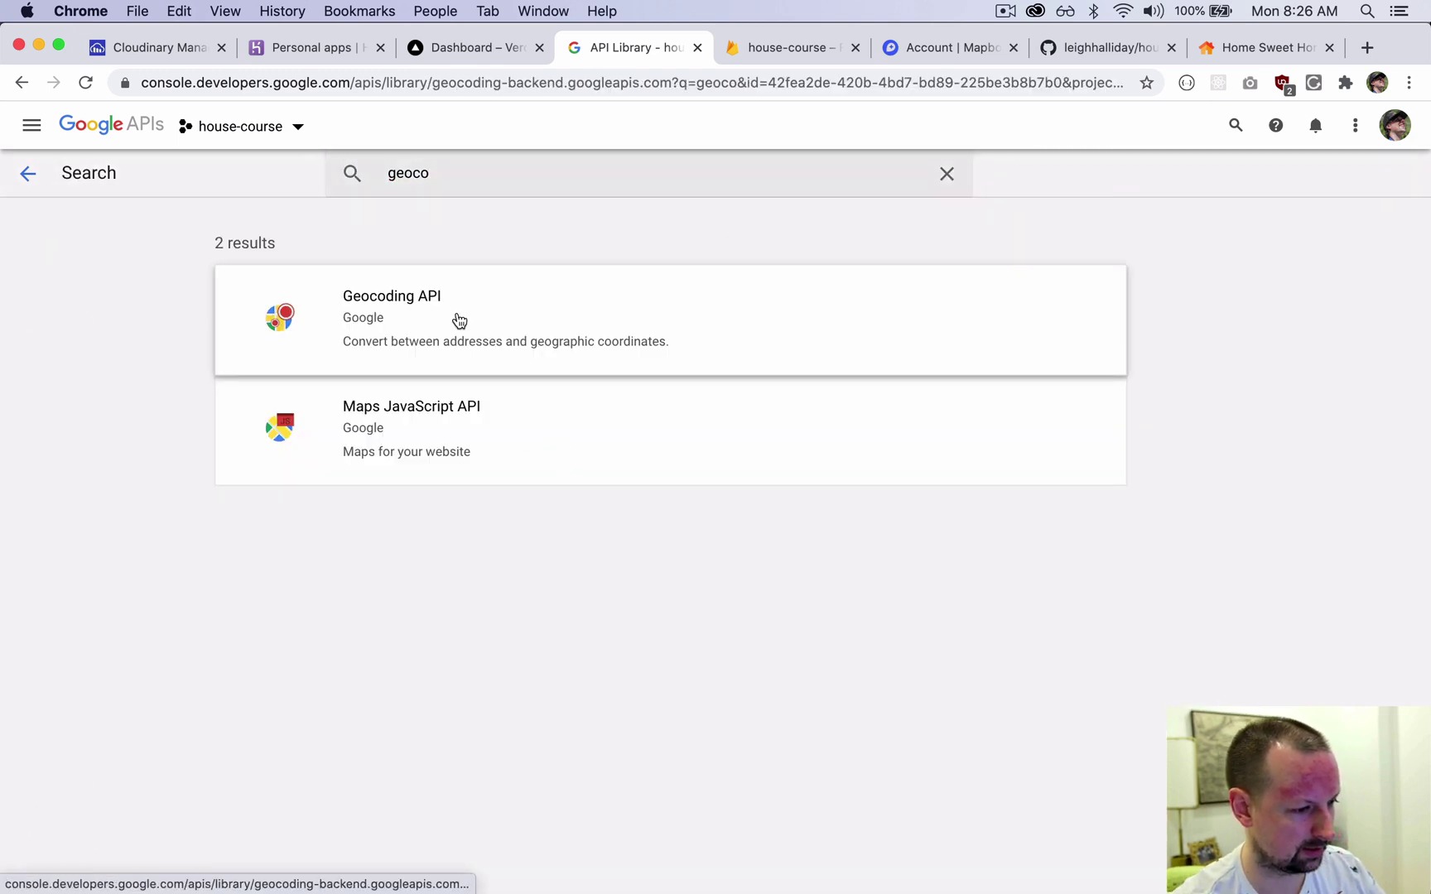
{"action": "left_click", "coordinate": [460, 321]}
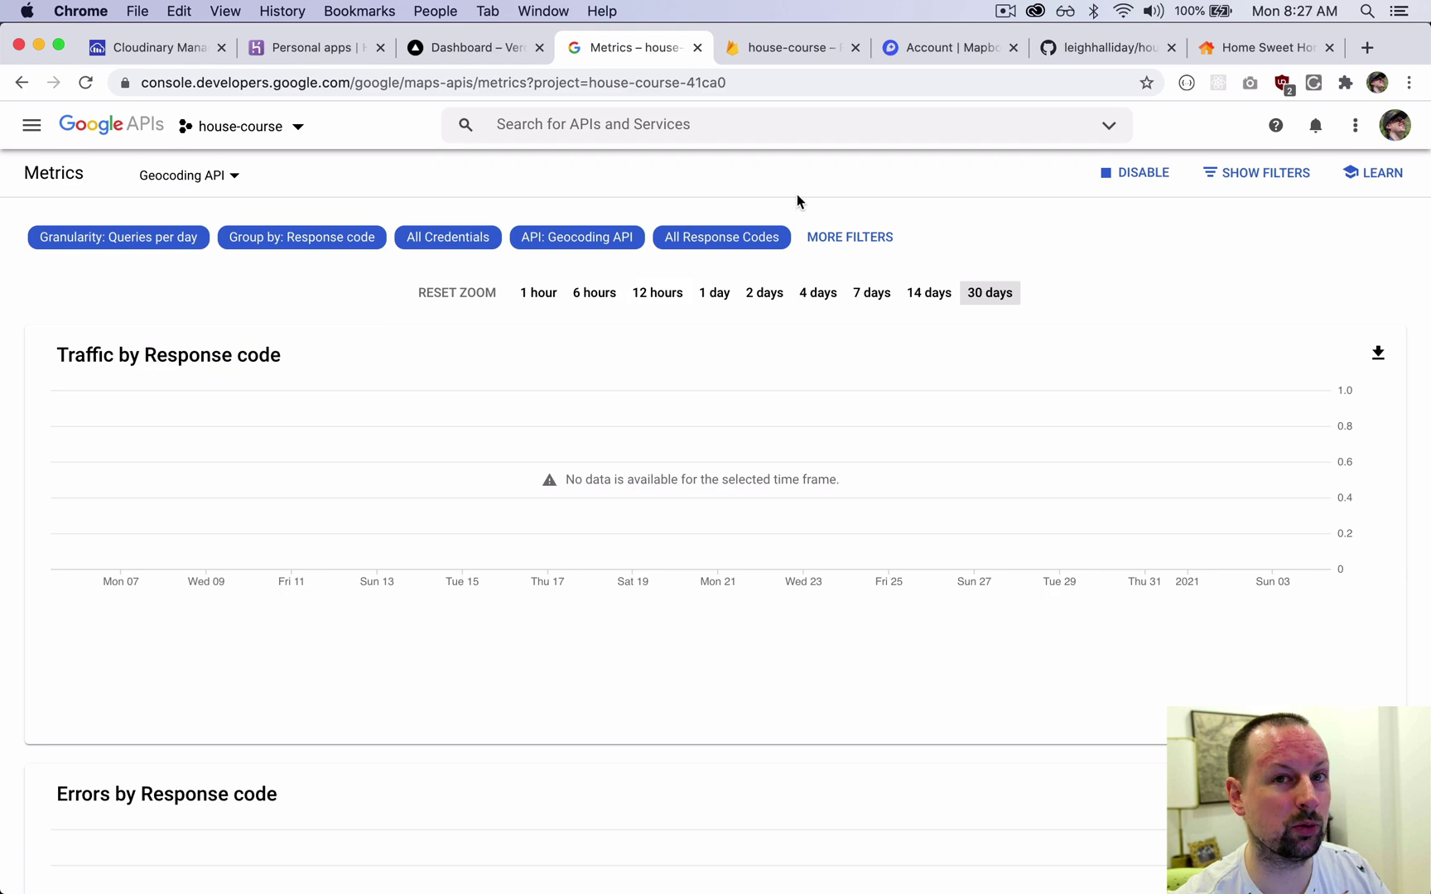
{"action": "left_click", "coordinate": [1258, 47]}
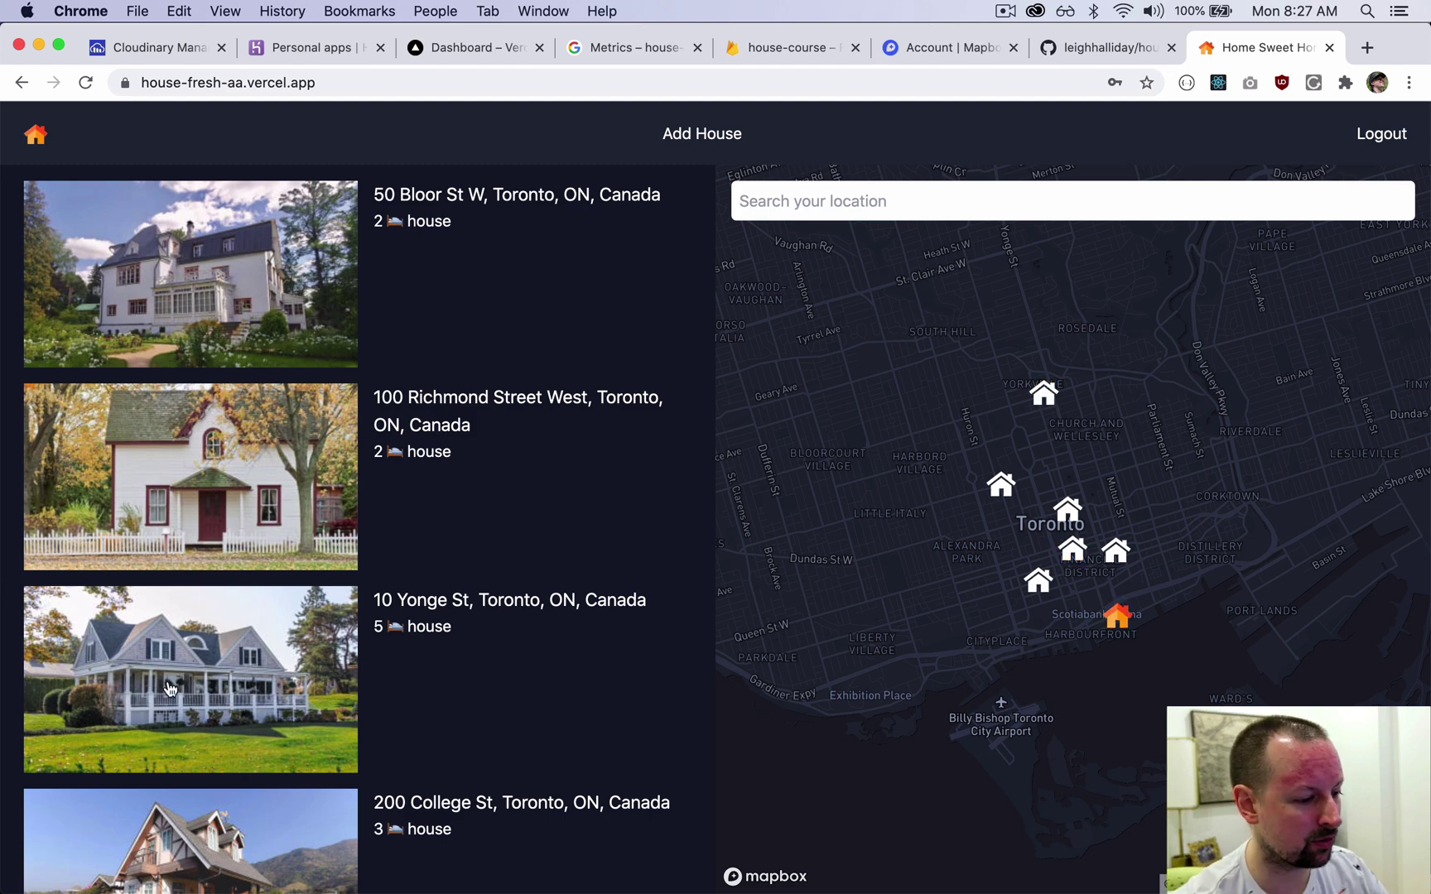
Step: View the 10 Yonge St listing page, then go to the Cloudinary dashboard
{"action": "left_click", "coordinate": [197, 662]}
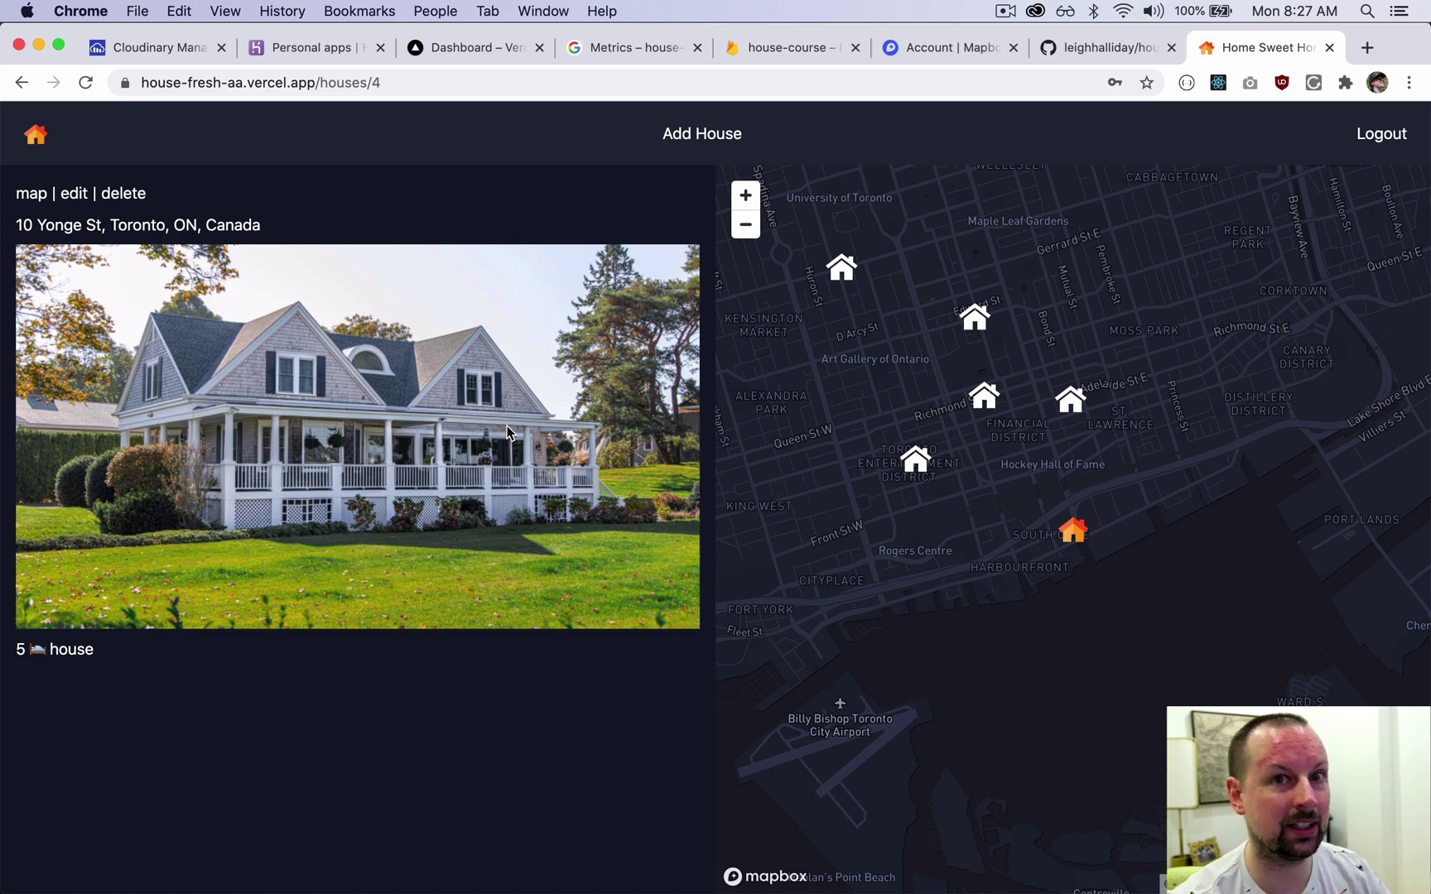
{"action": "left_click", "coordinate": [157, 48]}
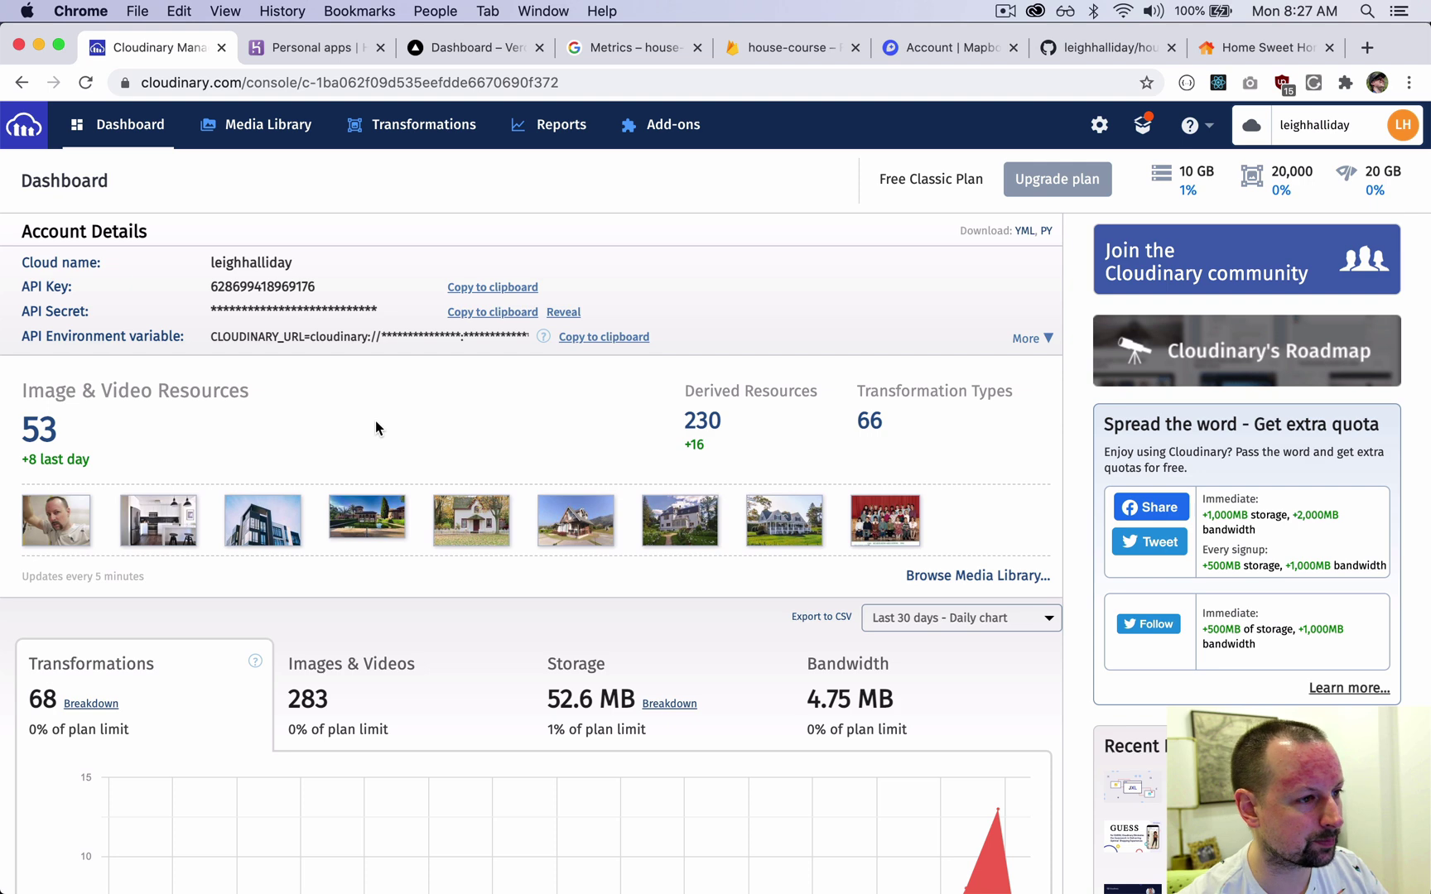
Step: Copy the Cloudinary API Secret to the clipboard and return to .env.local
{"action": "double_click", "coordinate": [258, 313]}
{"action": "left_click", "coordinate": [197, 310]}
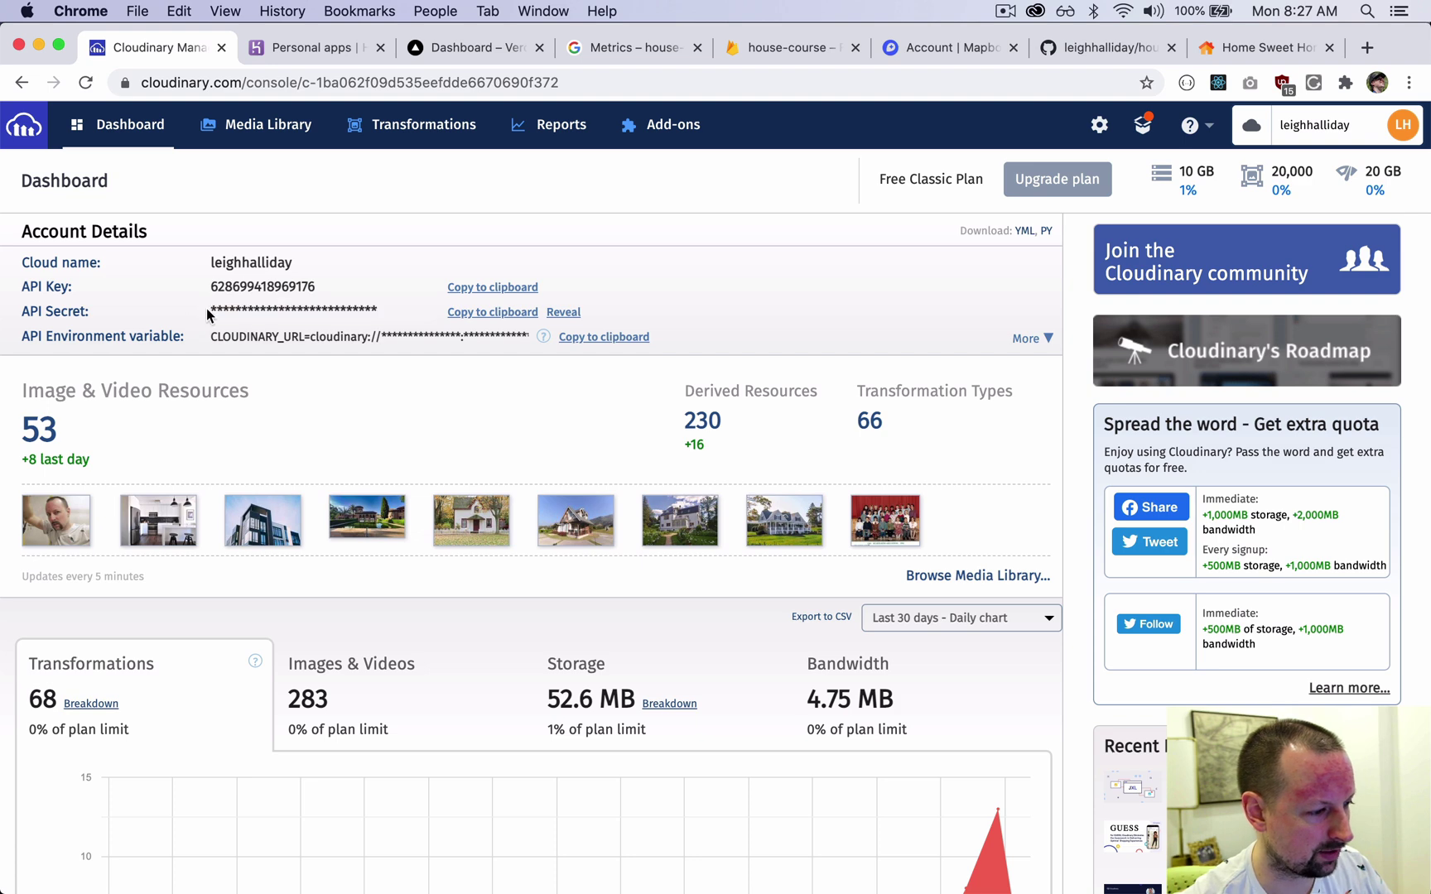
{"action": "double_click", "coordinate": [225, 308]}
{"action": "left_click", "coordinate": [496, 315]}
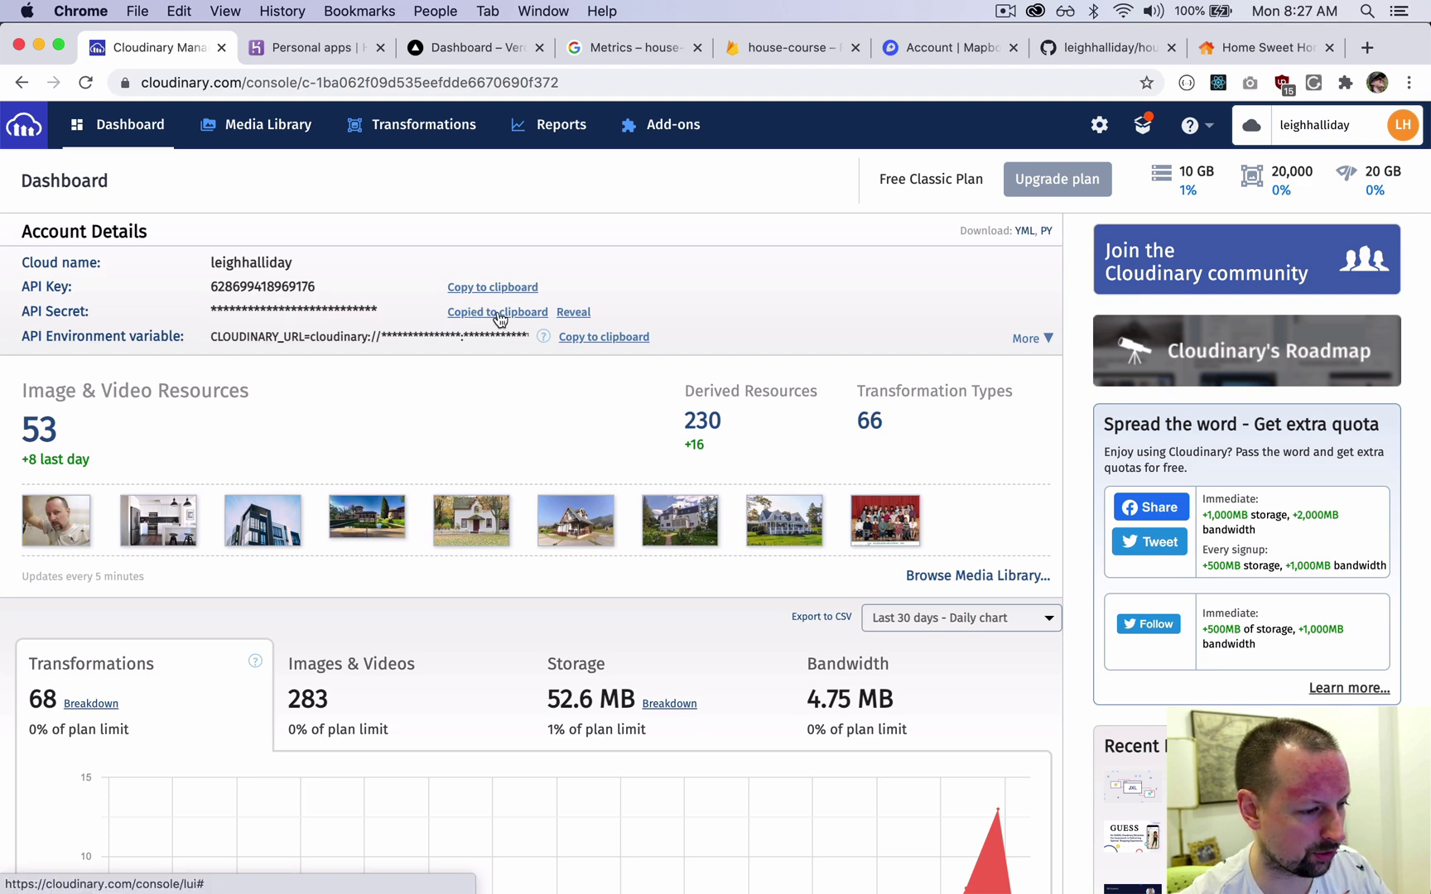
{"action": "key", "text": "super+Tab"}
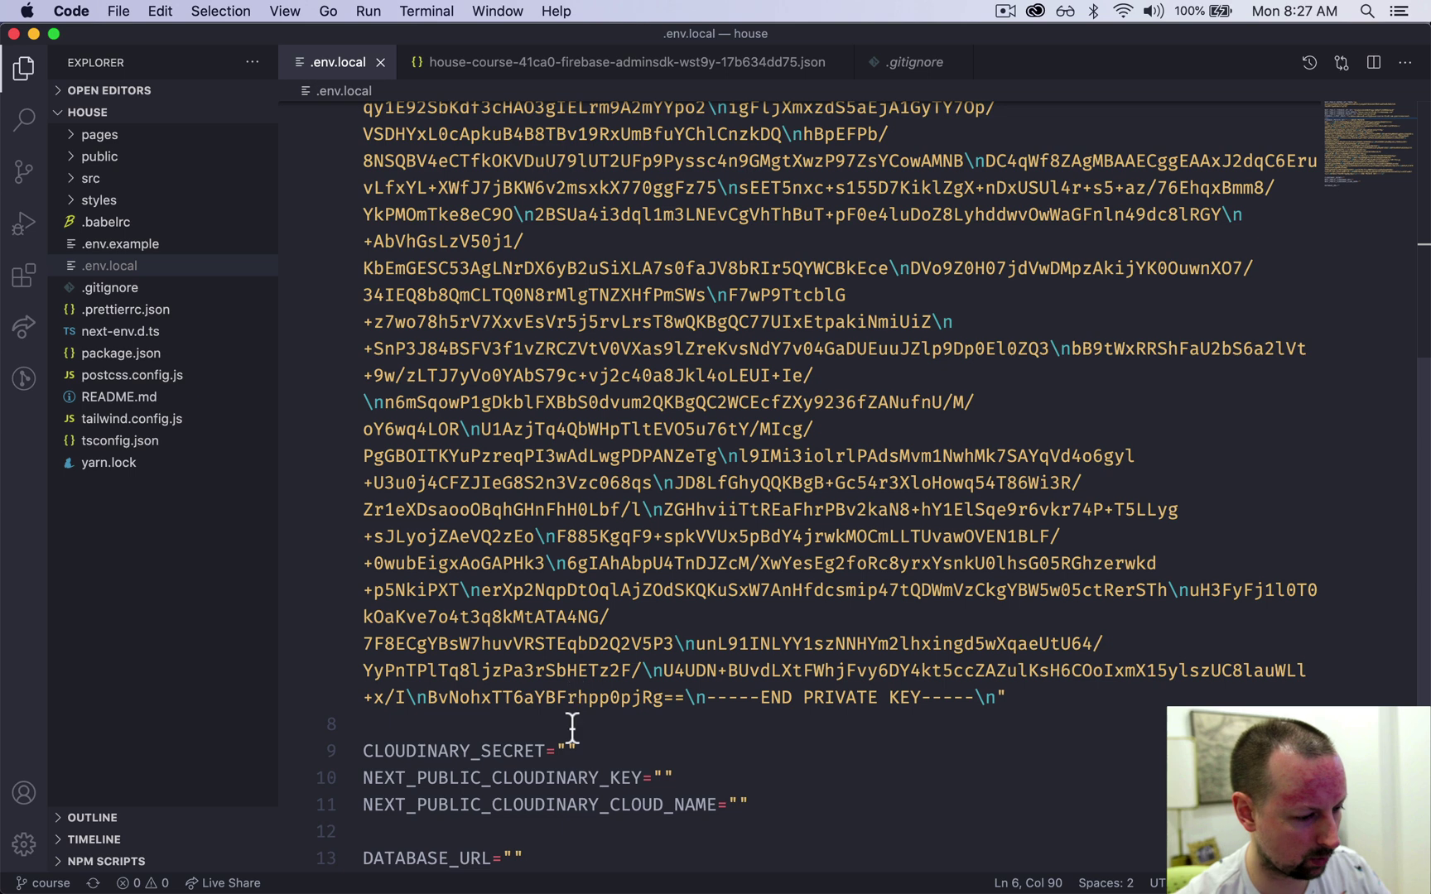
Step: Paste the API Secret into CLOUDINARY_SECRET and the API Key into NEXT_PUBLIC_CLOUDINARY_KEY
{"action": "left_click", "coordinate": [568, 757]}
{"action": "key", "text": "super+v"}
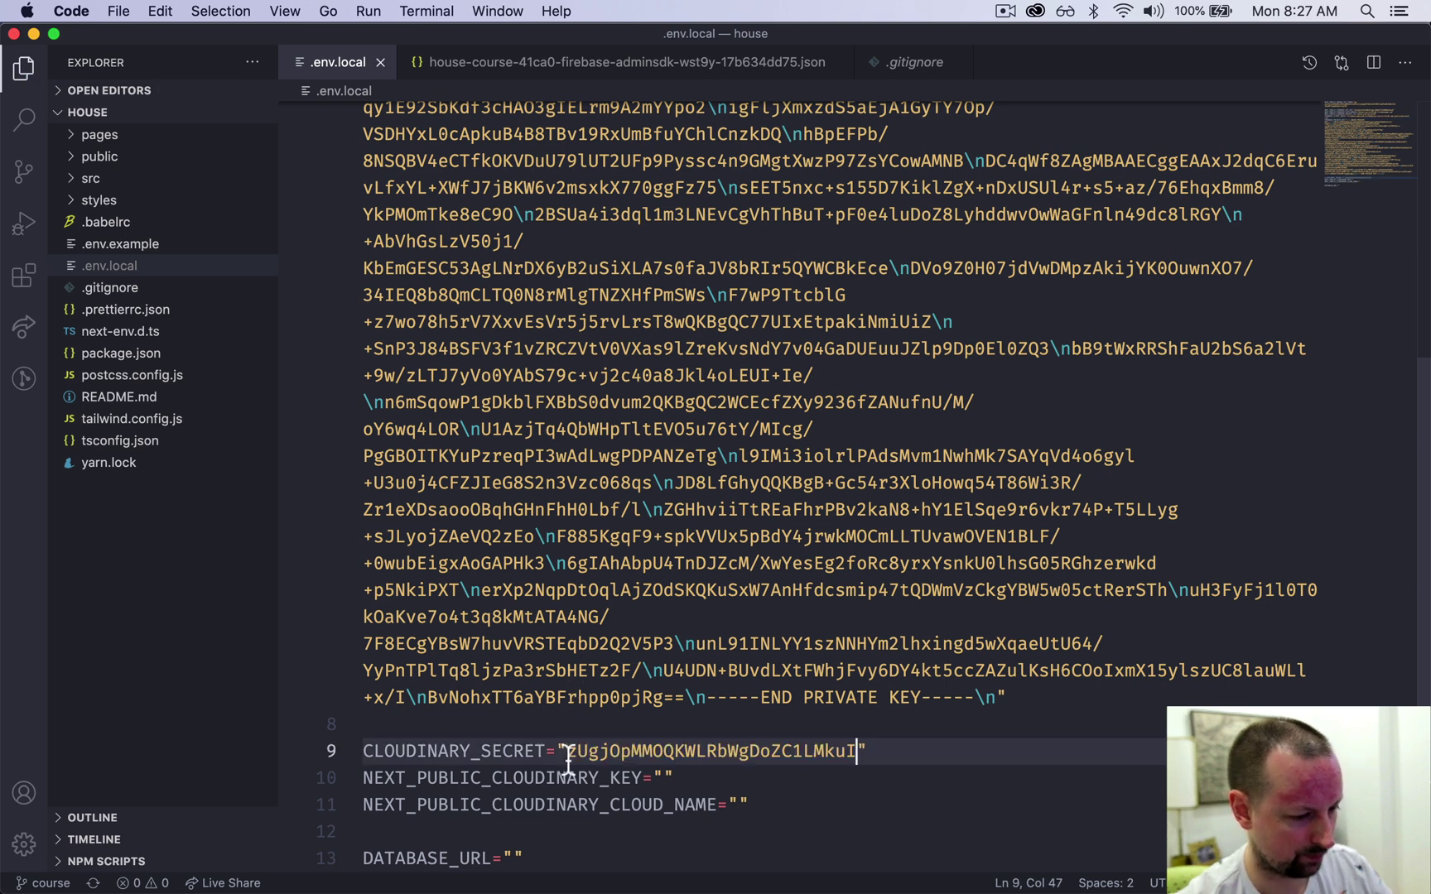
{"action": "left_click", "coordinate": [509, 779]}
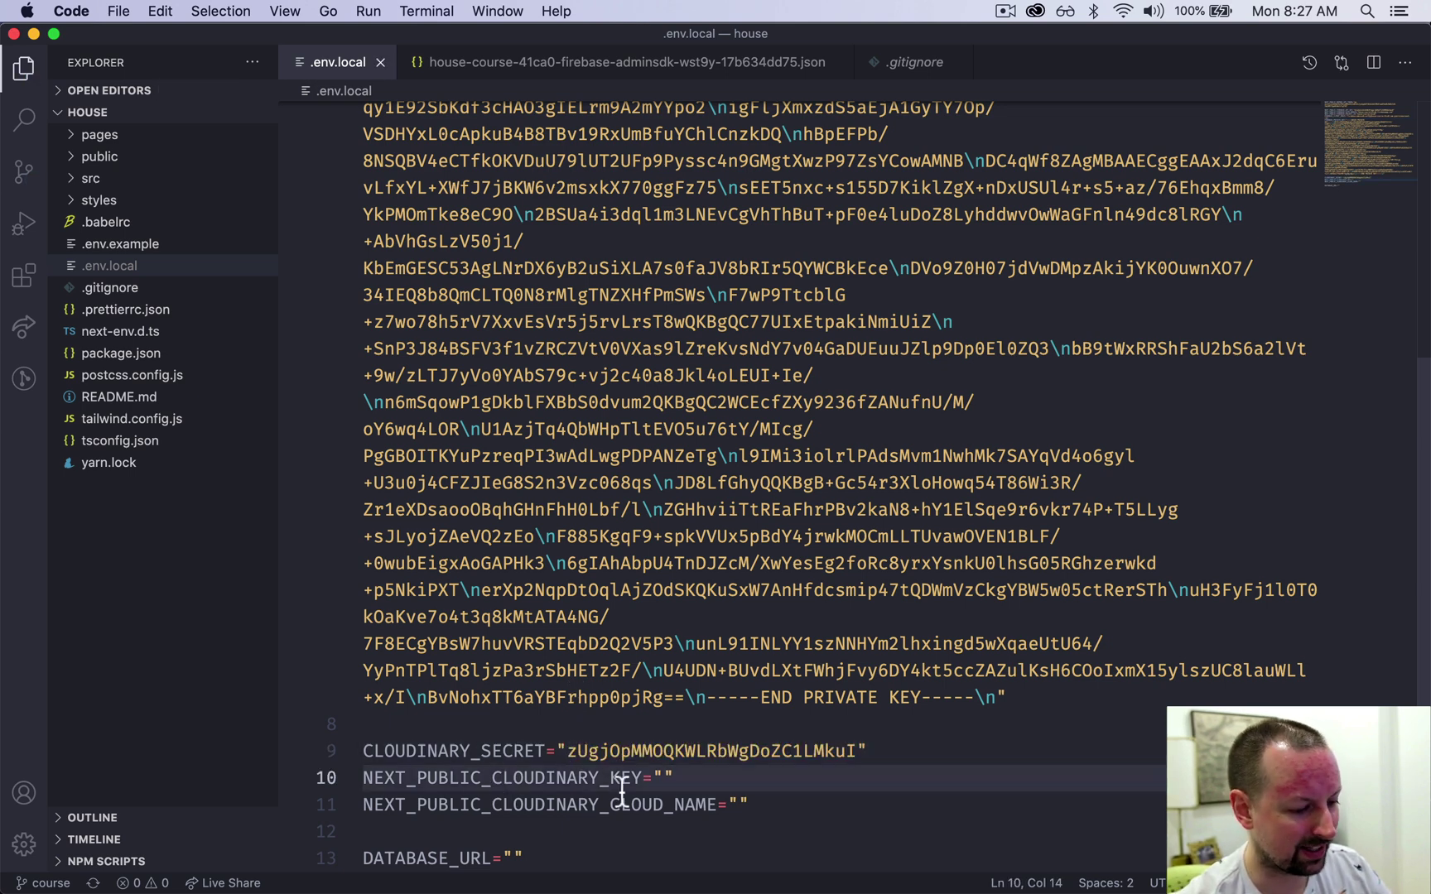
{"action": "key", "text": "super+Tab"}
{"action": "double_click", "coordinate": [242, 292]}
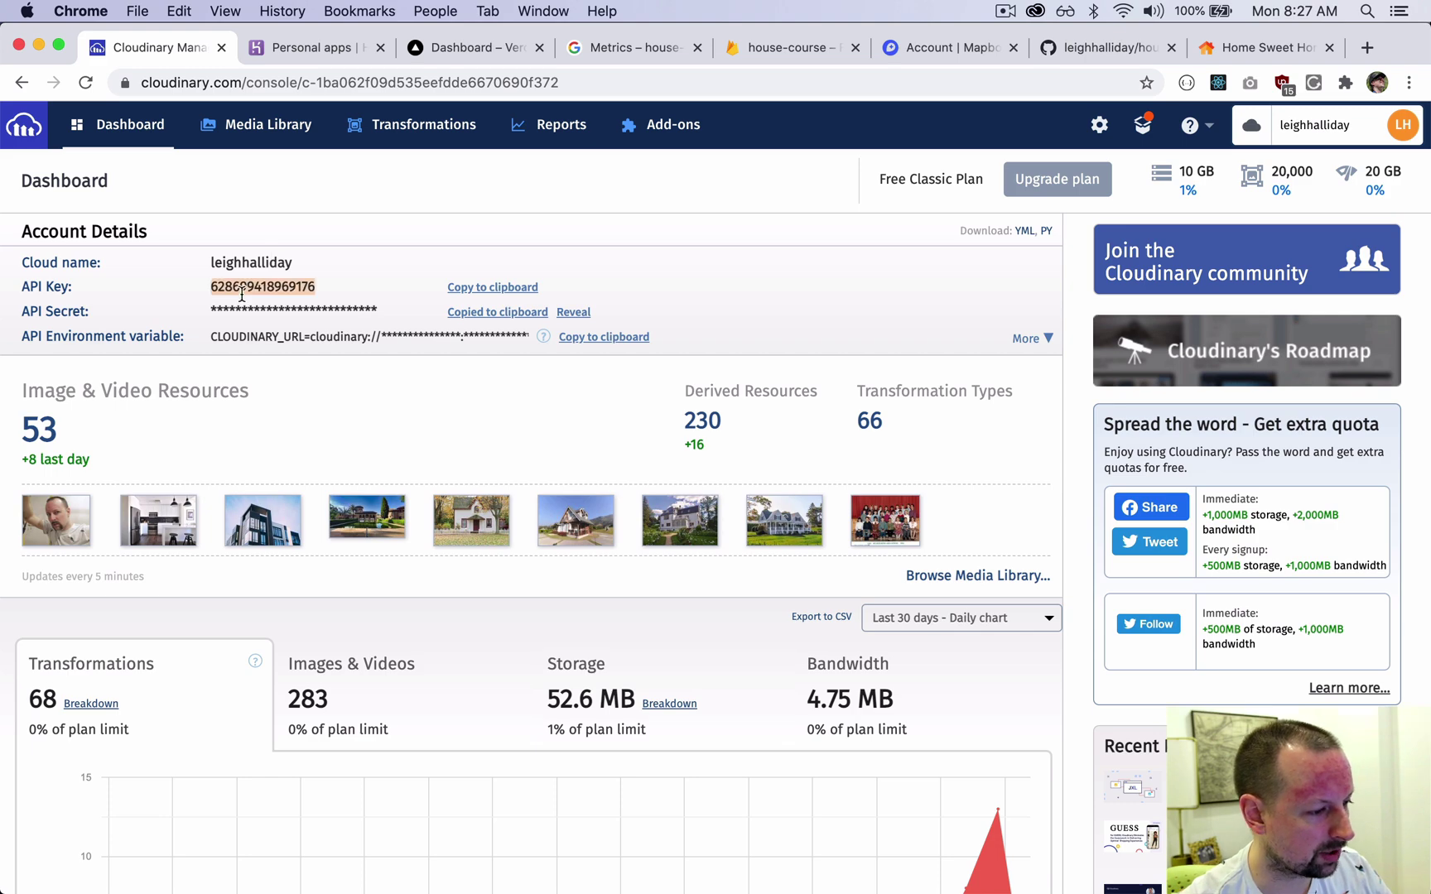
{"action": "key", "text": "super+Tab"}
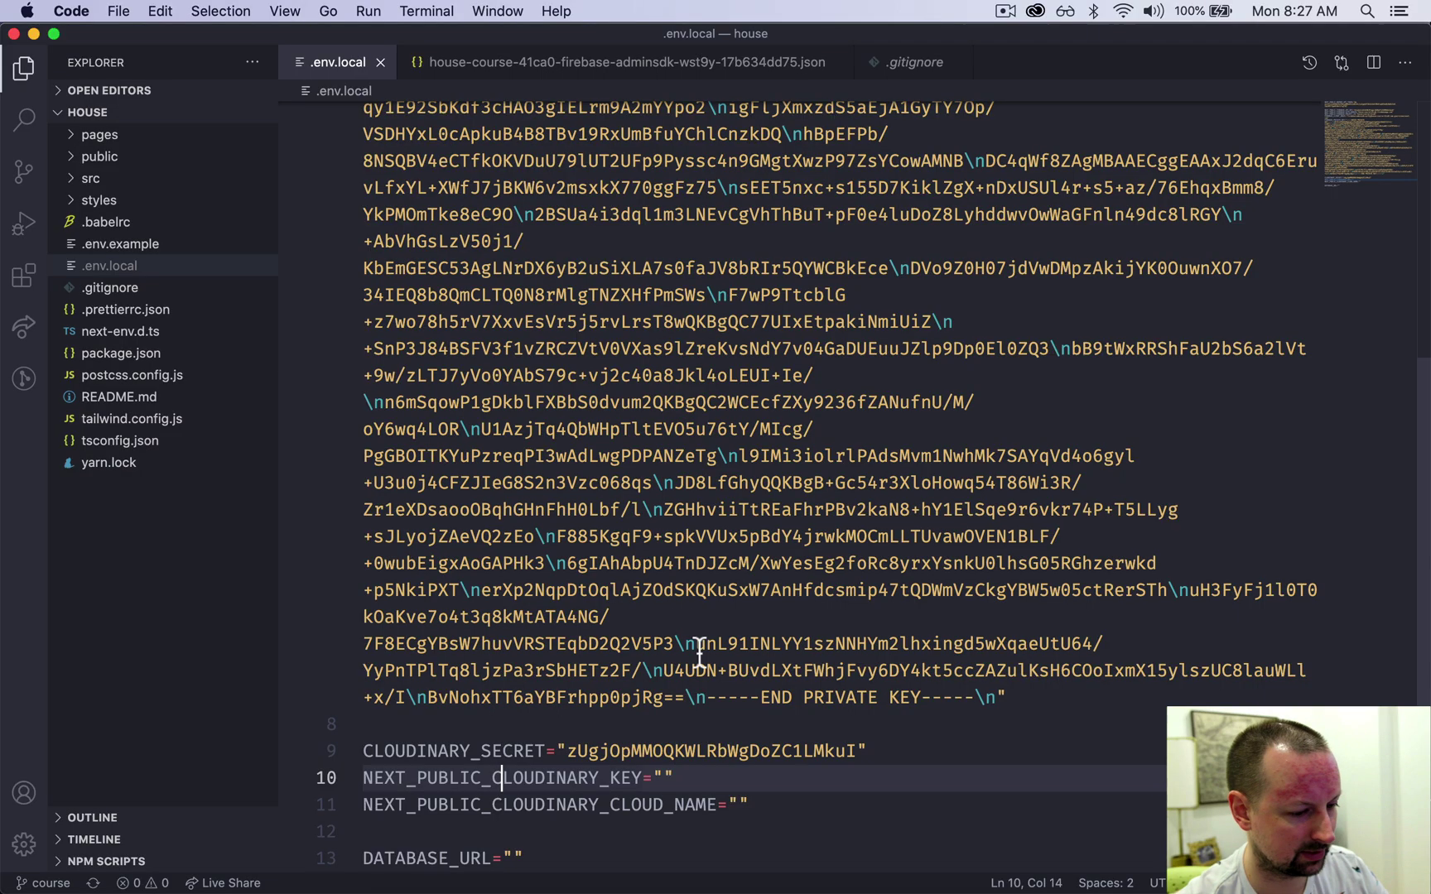
{"action": "left_click", "coordinate": [664, 778]}
{"action": "key", "text": "super+v"}
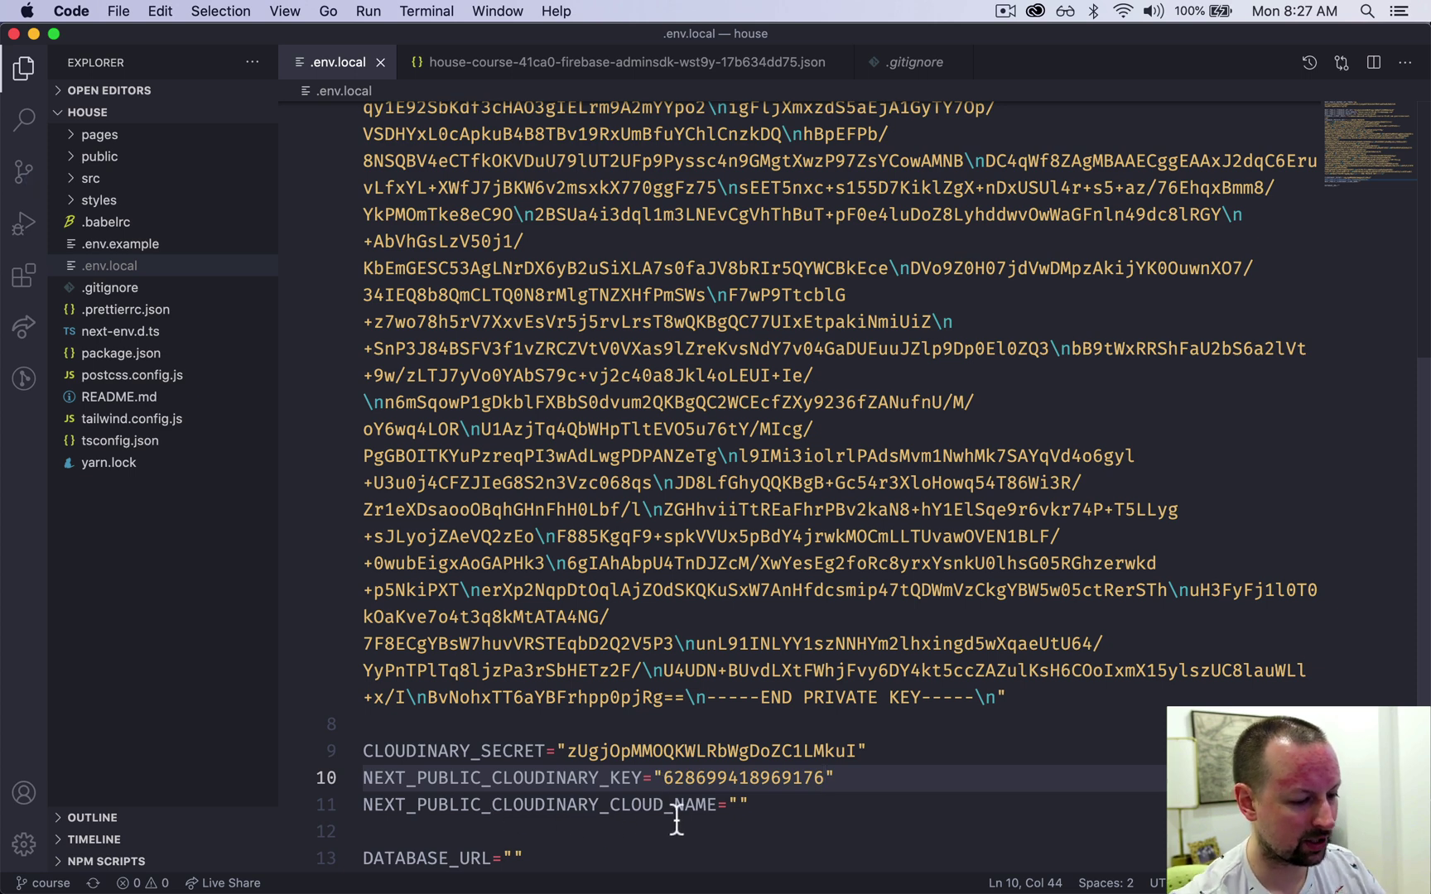
Step: Copy the Cloudinary cloud name into NEXT_PUBLIC_CLOUDINARY_CLOUD_NAME
{"action": "key", "text": "super+Tab"}
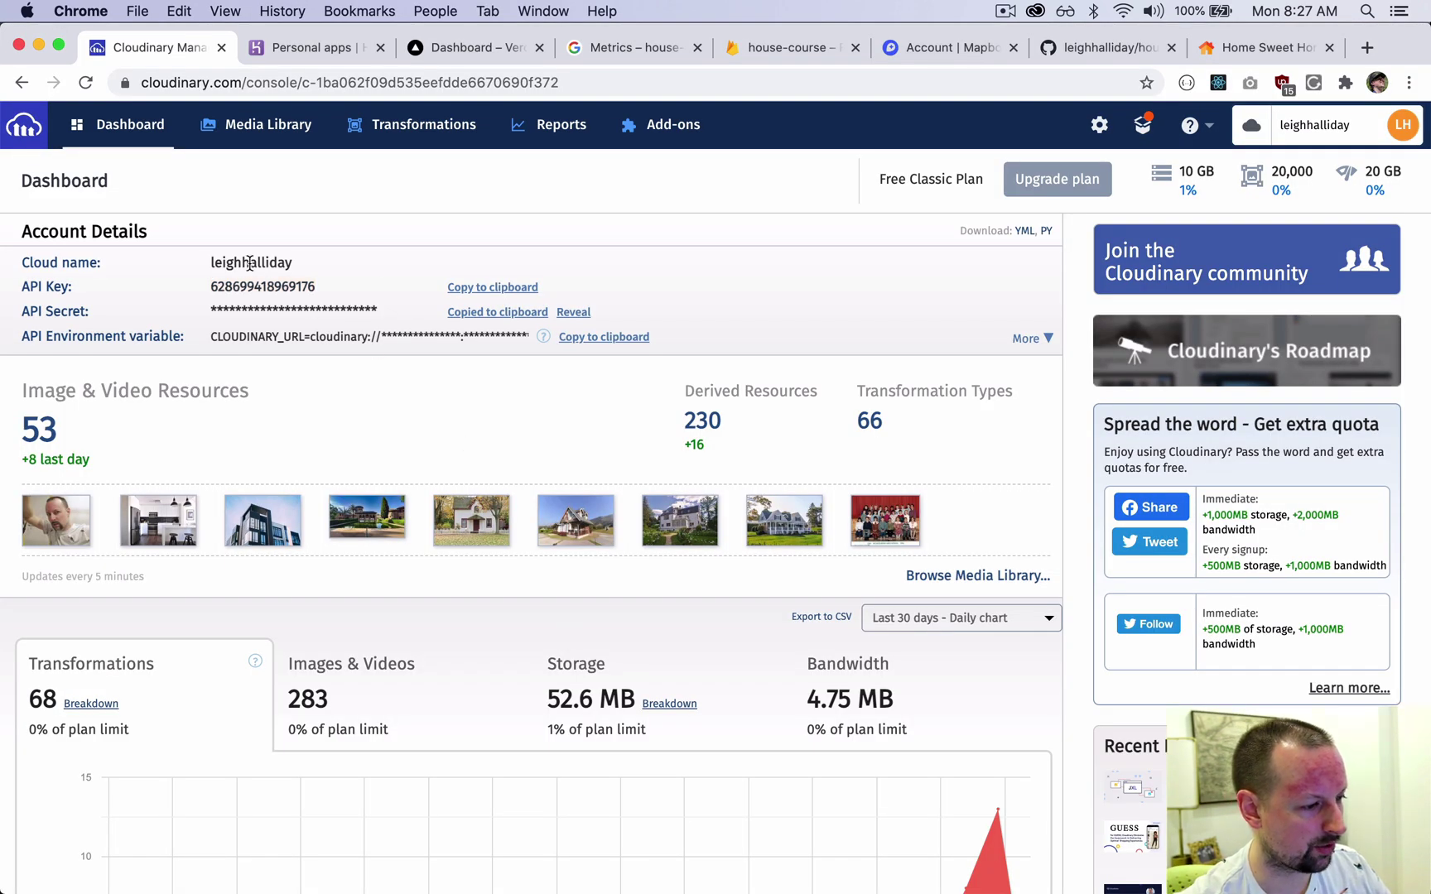
{"action": "double_click", "coordinate": [250, 264]}
{"action": "key", "text": "super+c"}
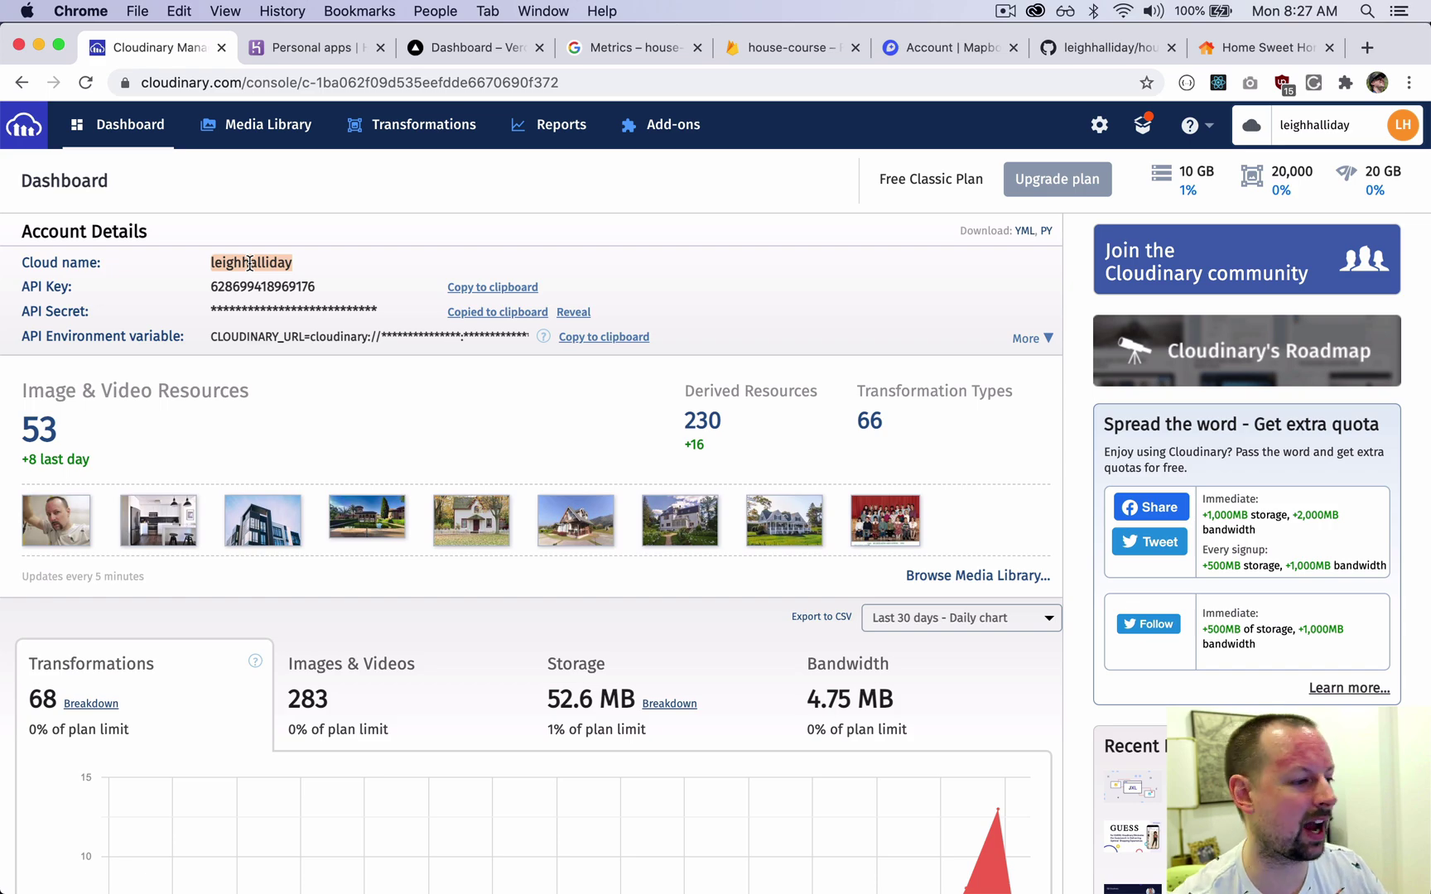
{"action": "key", "text": "super+Tab"}
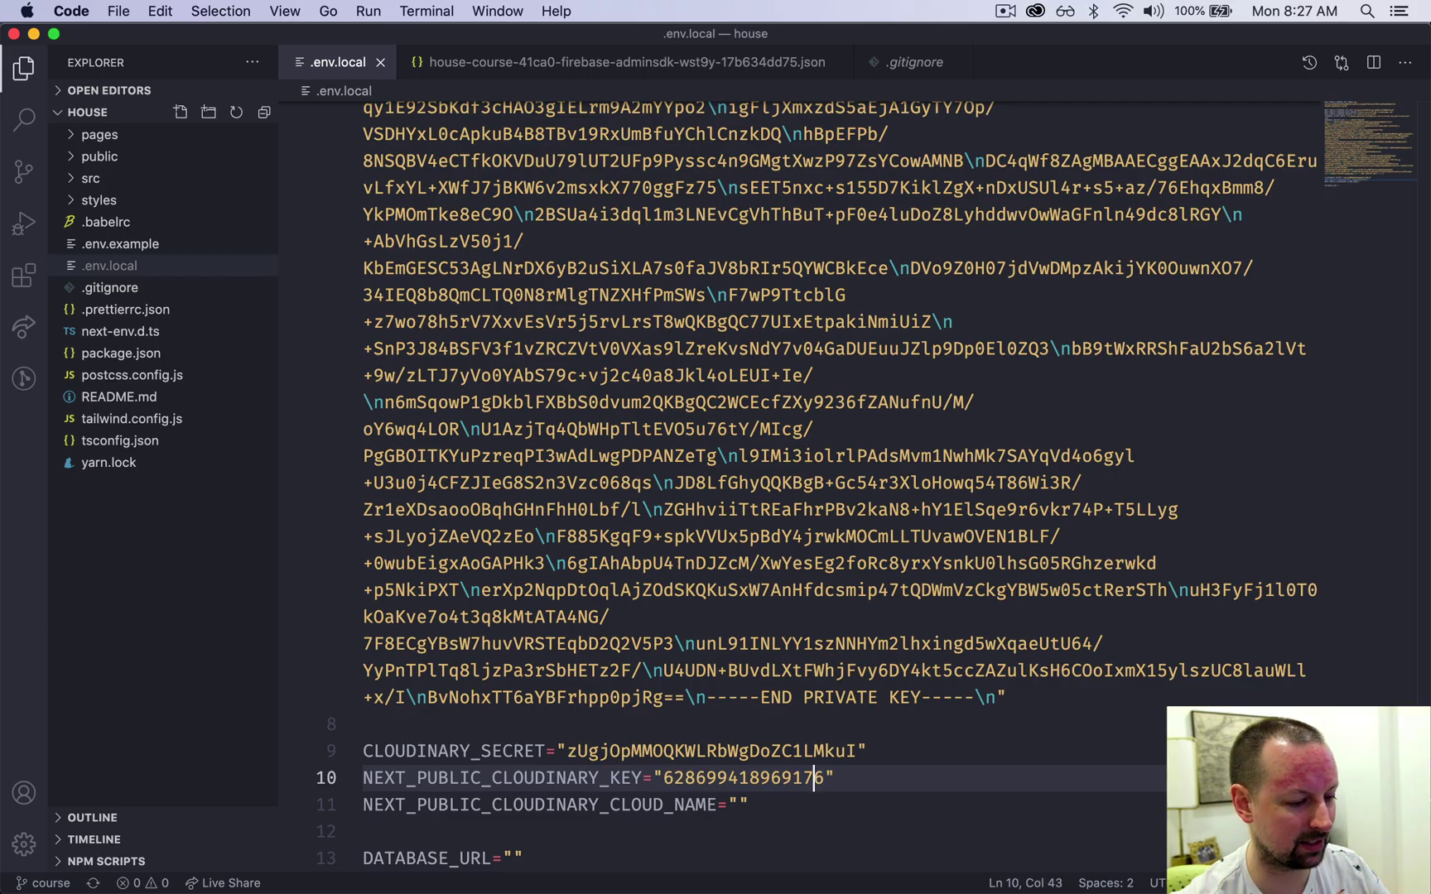
{"action": "key", "text": "Down"}
{"action": "key", "text": "Left"}
{"action": "key", "text": "super+v"}
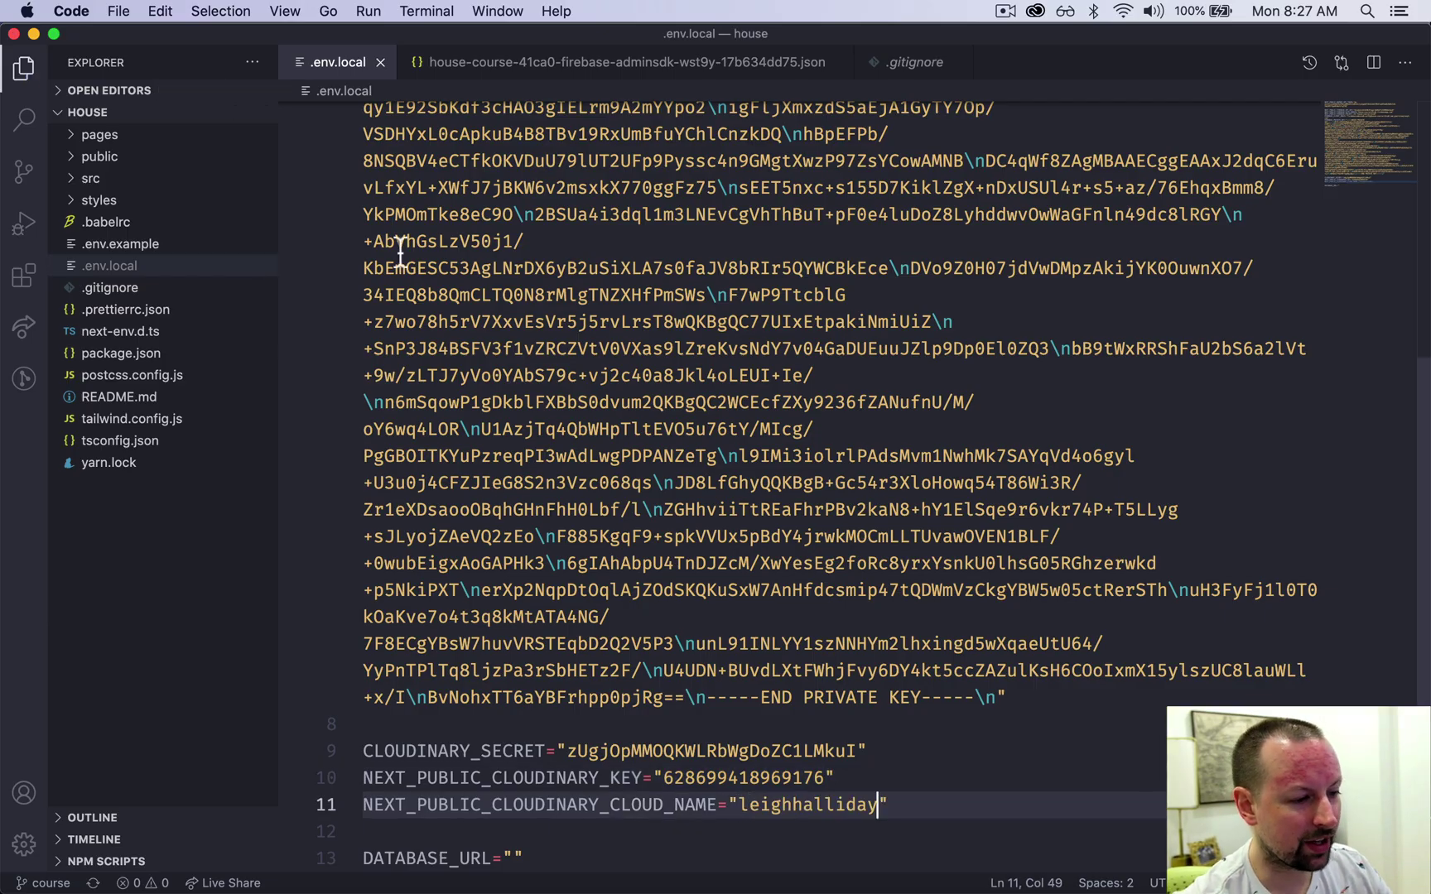
Step: Highlight the NEXT_PUBLIC_ prefix on the Mapbox token line in .env.local
{"action": "scroll", "coordinate": [511, 476], "scroll_direction": "up", "scroll_amount": 5}
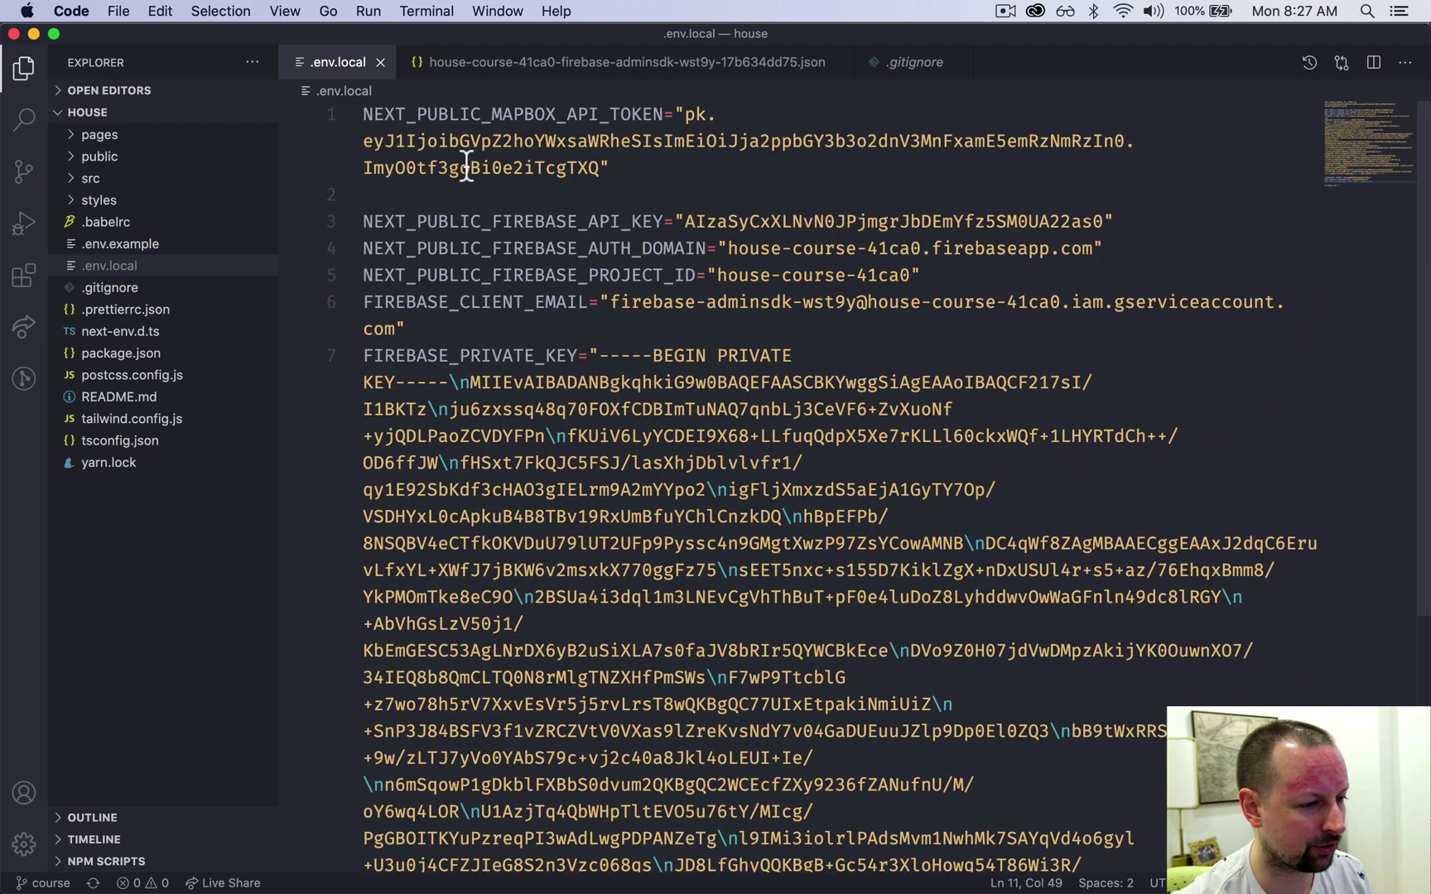
{"action": "left_click_drag", "start_coordinate": [364, 117], "coordinate": [495, 123]}
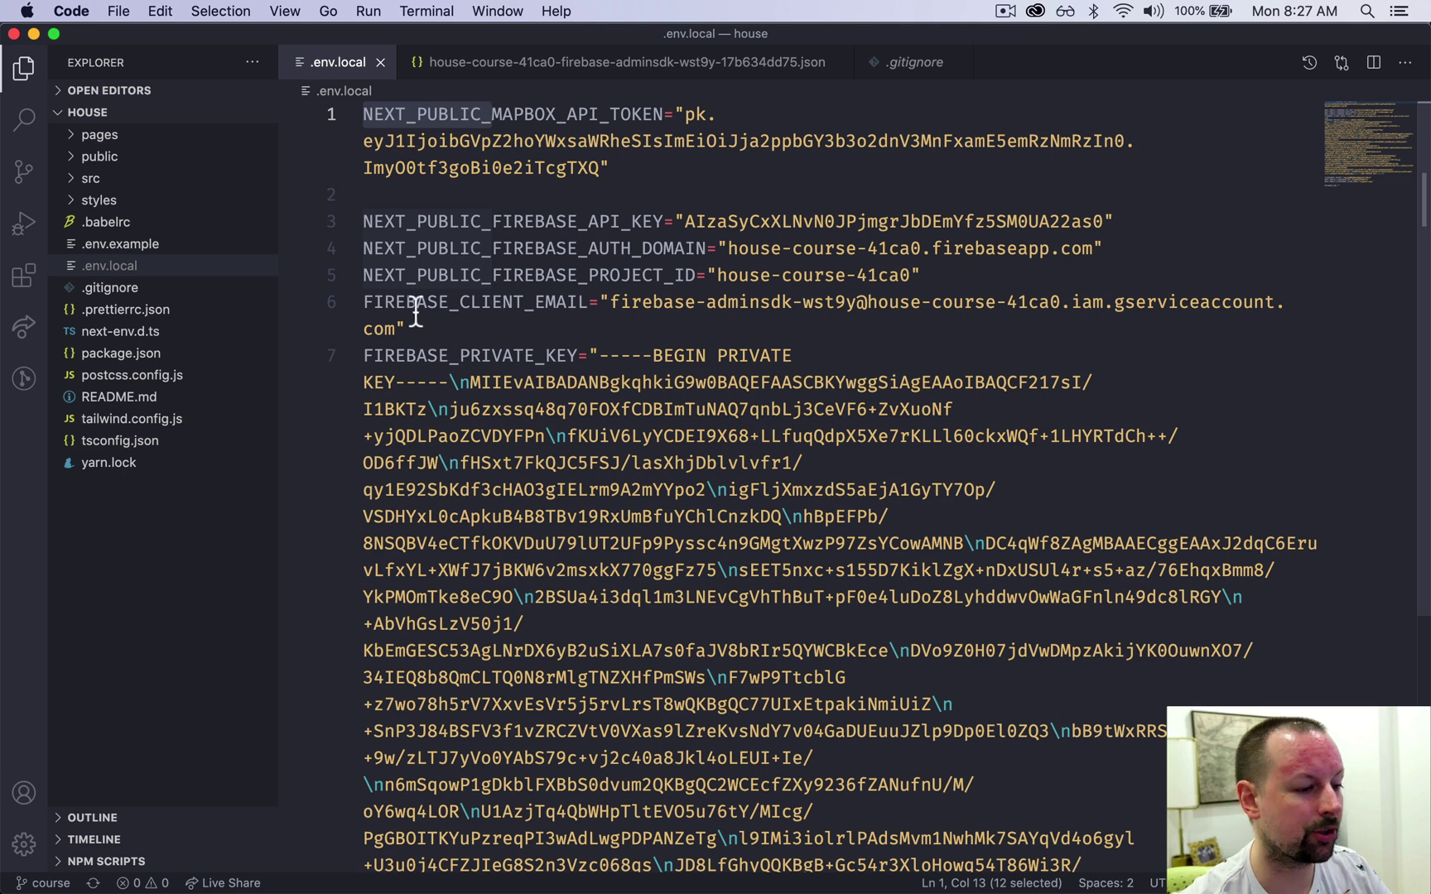
{"action": "left_click", "coordinate": [465, 383]}
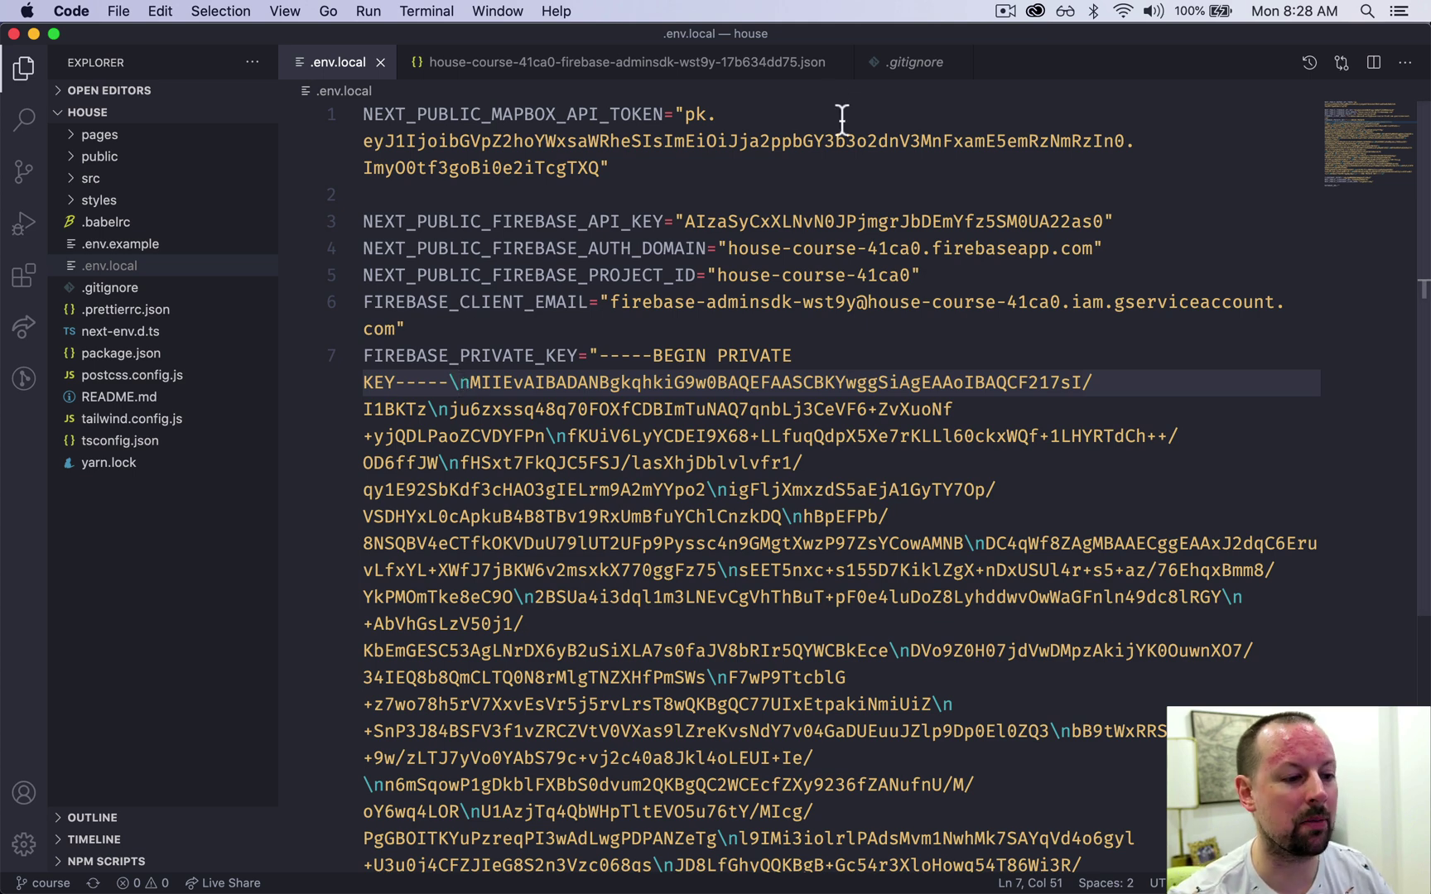
Step: Close the Firebase service-account JSON tab and highlight the Firebase API key's NEXT_PUBLIC_ prefix
{"action": "left_click", "coordinate": [838, 63]}
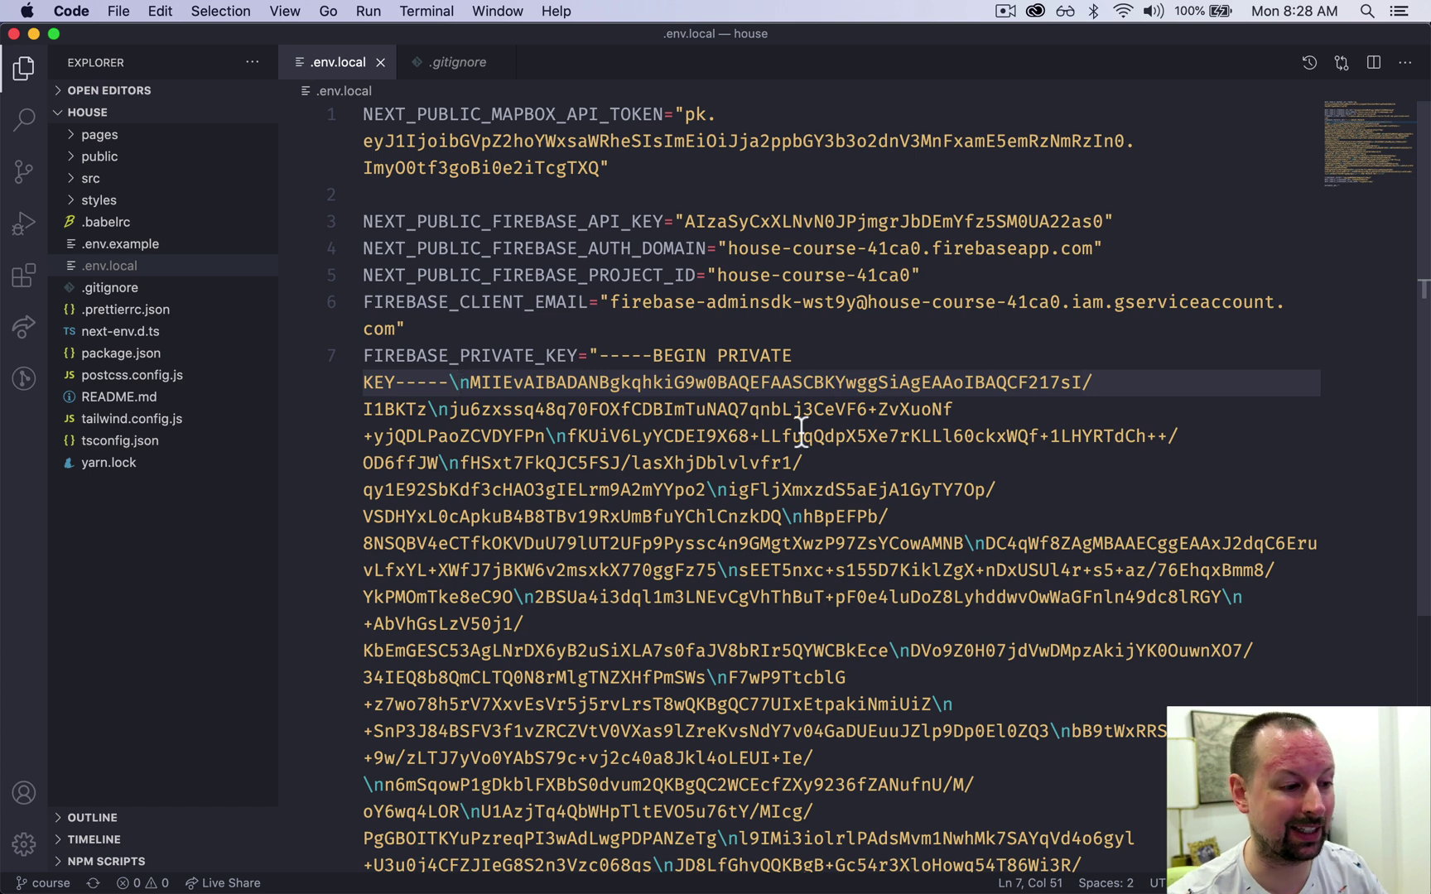
{"action": "left_click", "coordinate": [673, 385]}
{"action": "left_click_drag", "start_coordinate": [492, 221], "coordinate": [370, 231]}
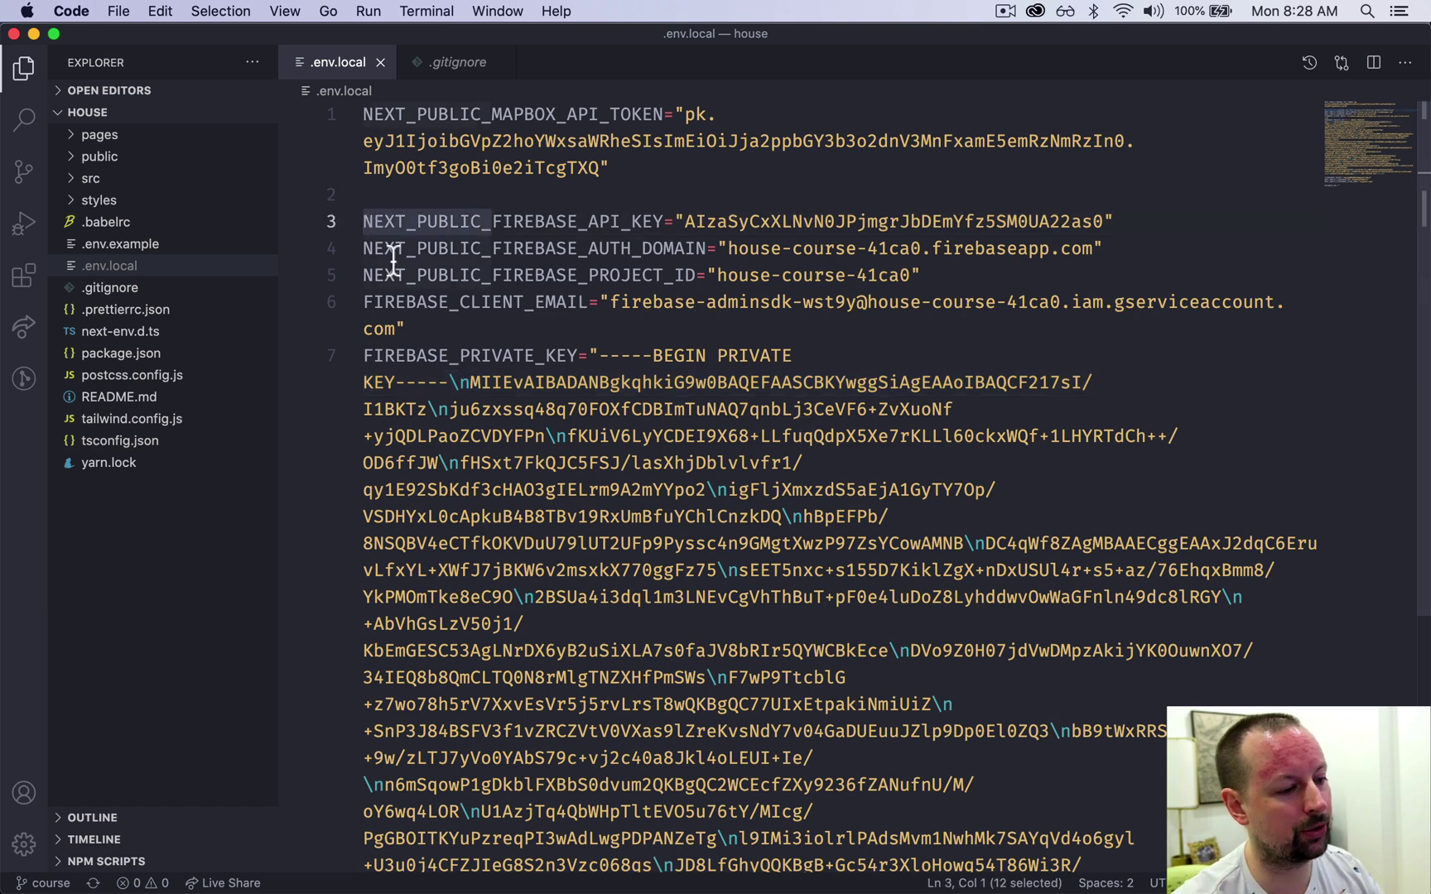
{"action": "scroll", "coordinate": [468, 356], "scroll_direction": "down", "scroll_amount": 4}
{"action": "scroll", "coordinate": [468, 358], "scroll_direction": "down", "scroll_amount": 5}
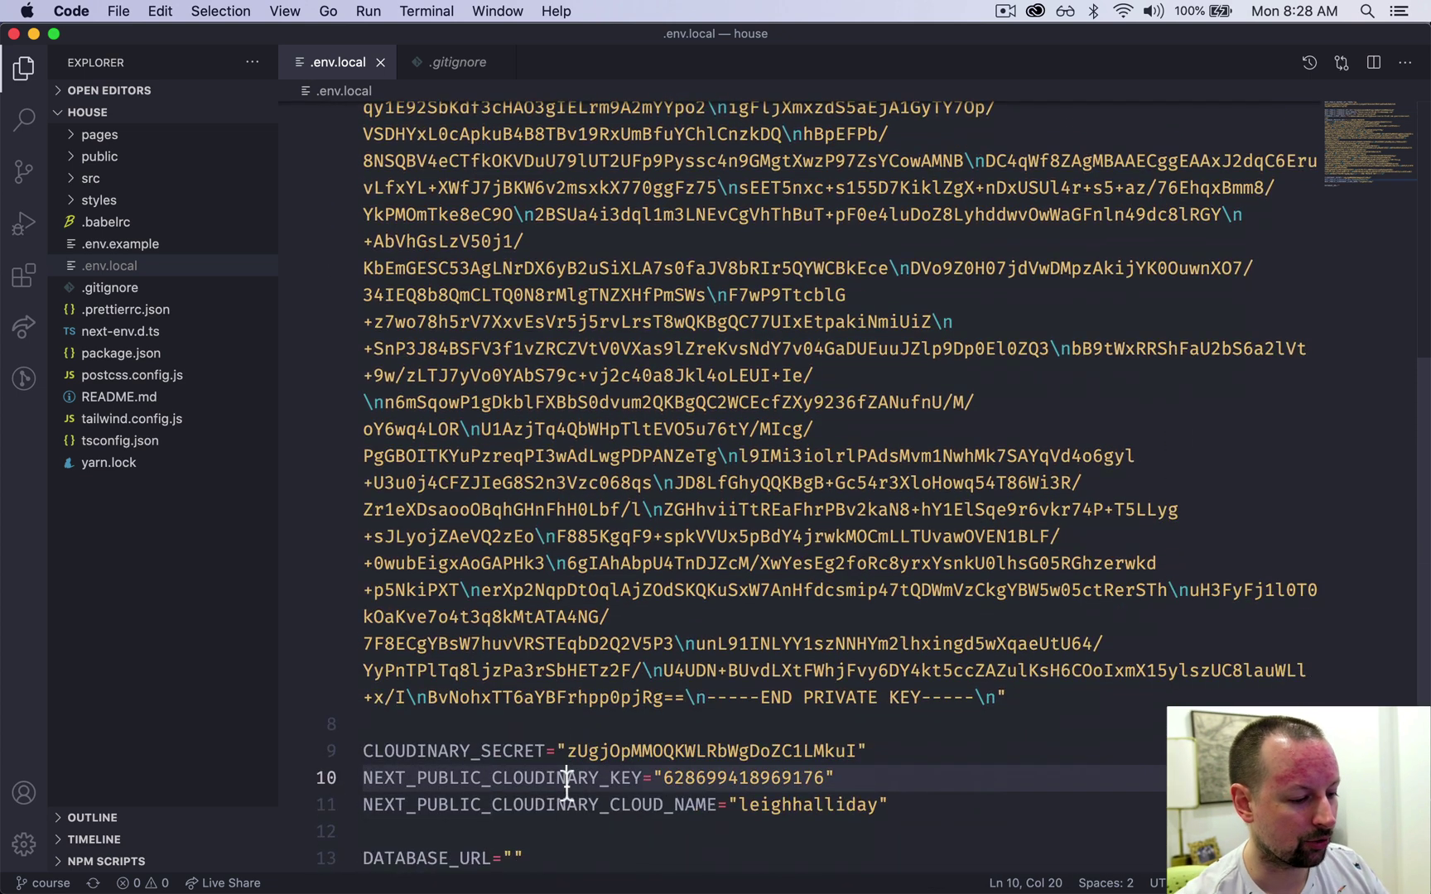
Step: Highlight the CLOUDINARY_SECRET line and the public Cloudinary key and cloud name lines, then return to Chrome
{"action": "left_click_drag", "start_coordinate": [374, 753], "coordinate": [886, 758]}
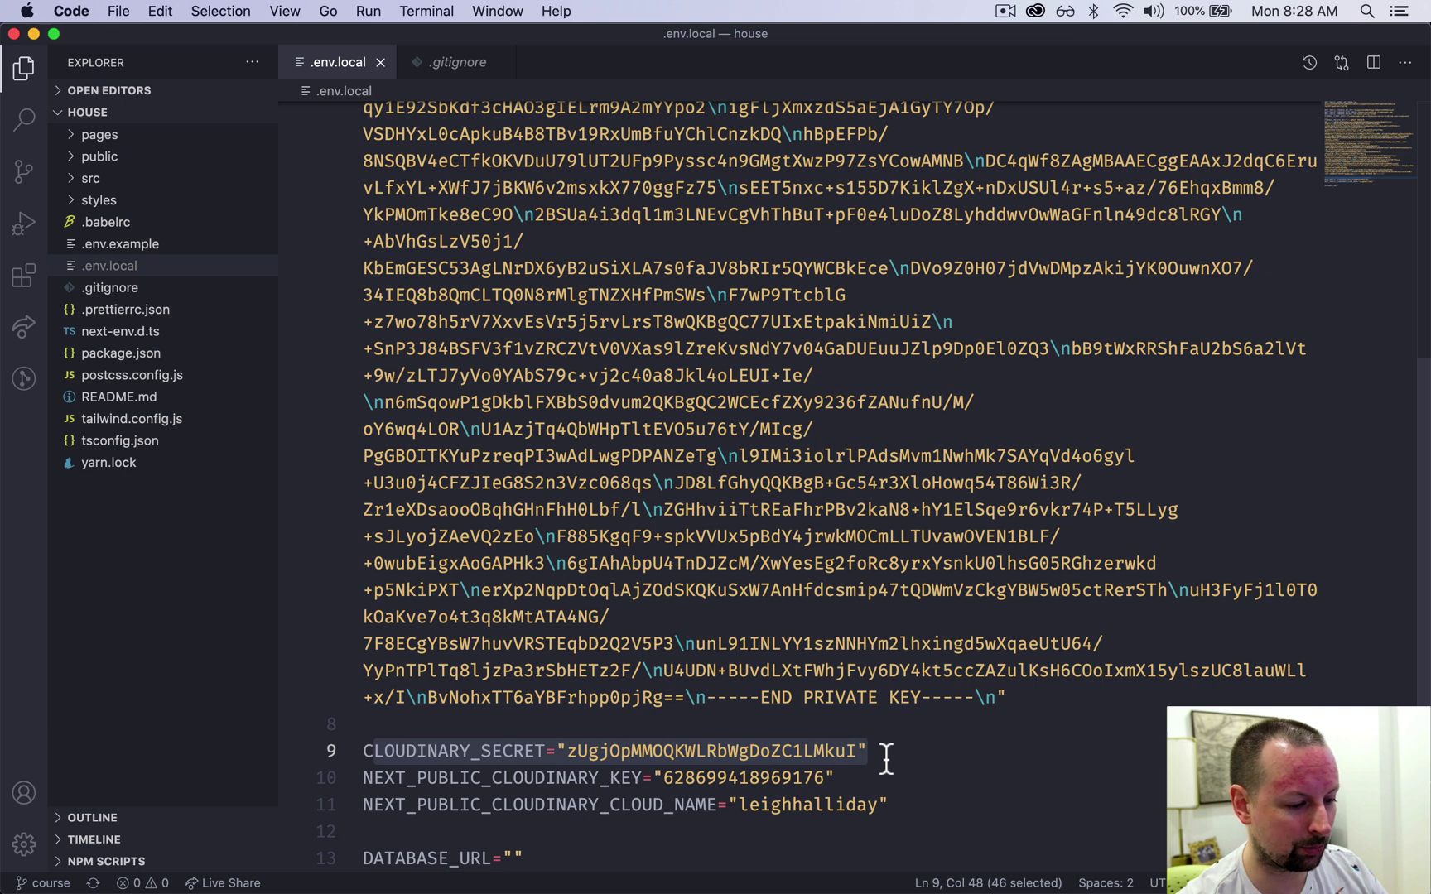
{"action": "left_click_drag", "start_coordinate": [469, 778], "coordinate": [707, 819]}
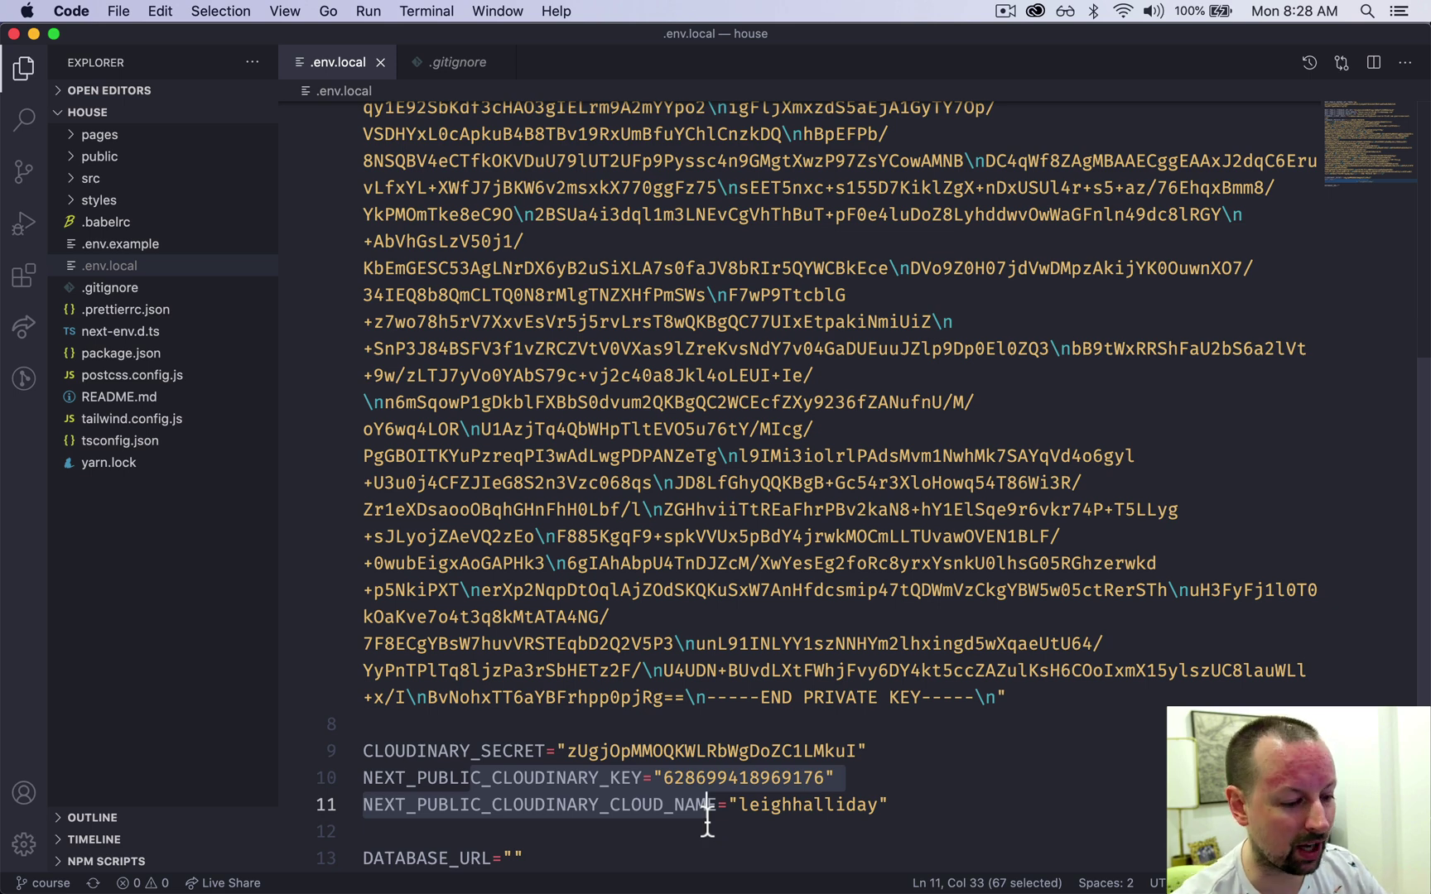
{"action": "left_click", "coordinate": [530, 805]}
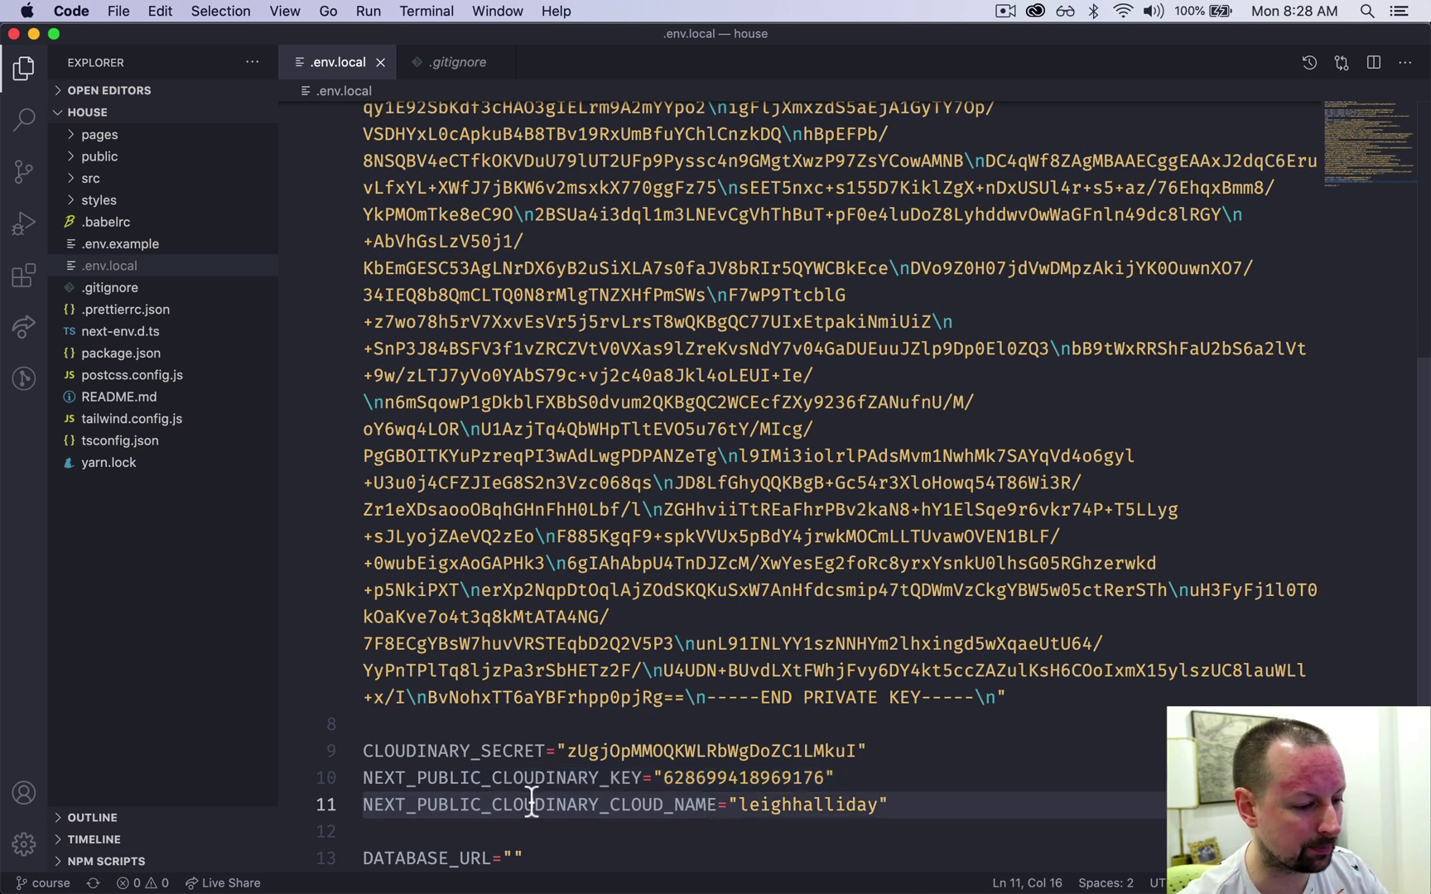
{"action": "key", "text": "super+Tab"}
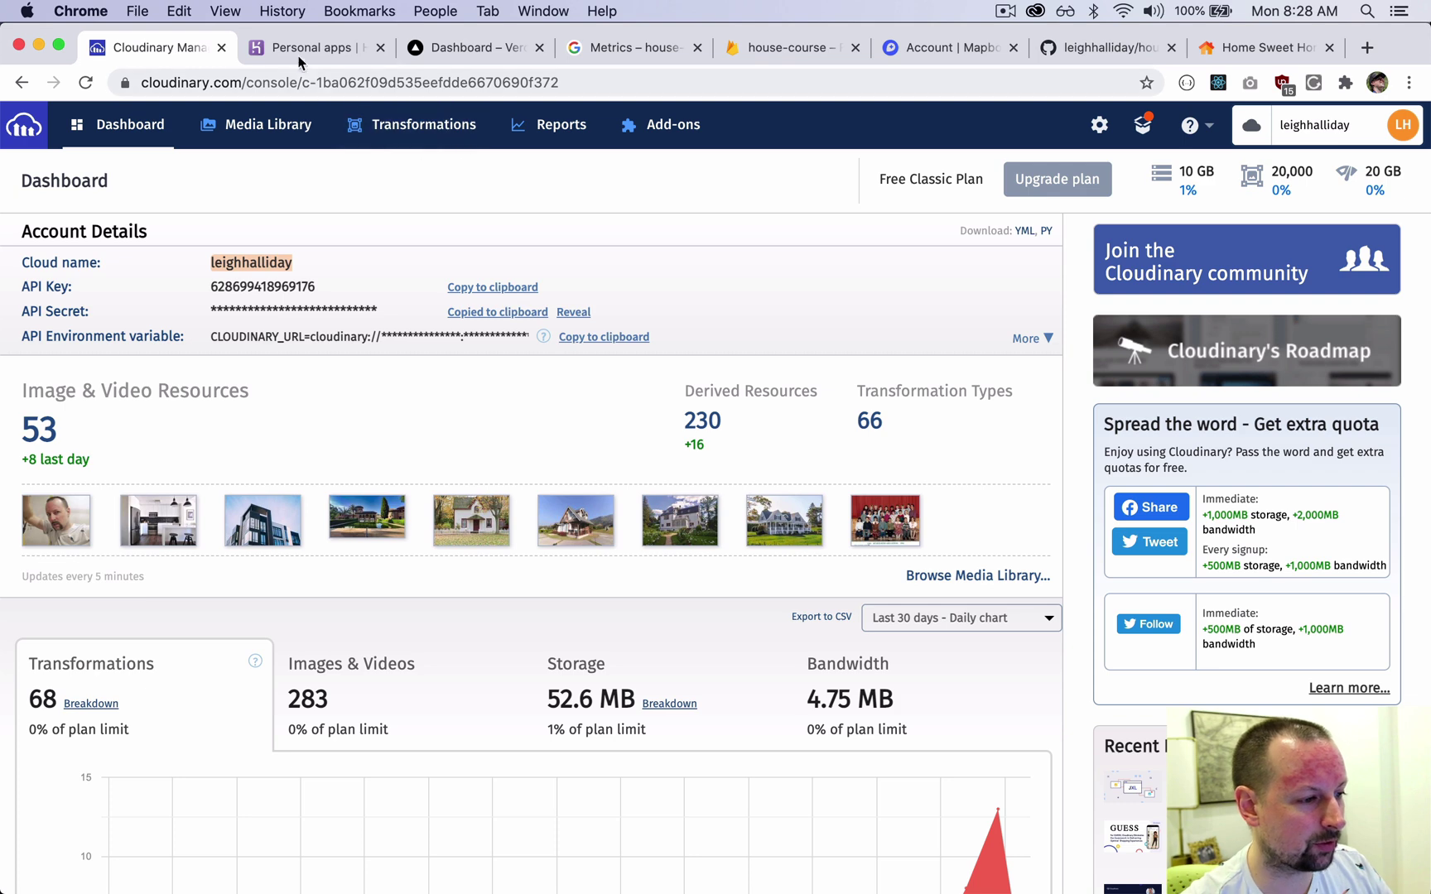
Step: Switch to the Heroku apps dashboard, cancel a Spotlight search for 'post', and open the New menu
{"action": "left_click", "coordinate": [301, 47]}
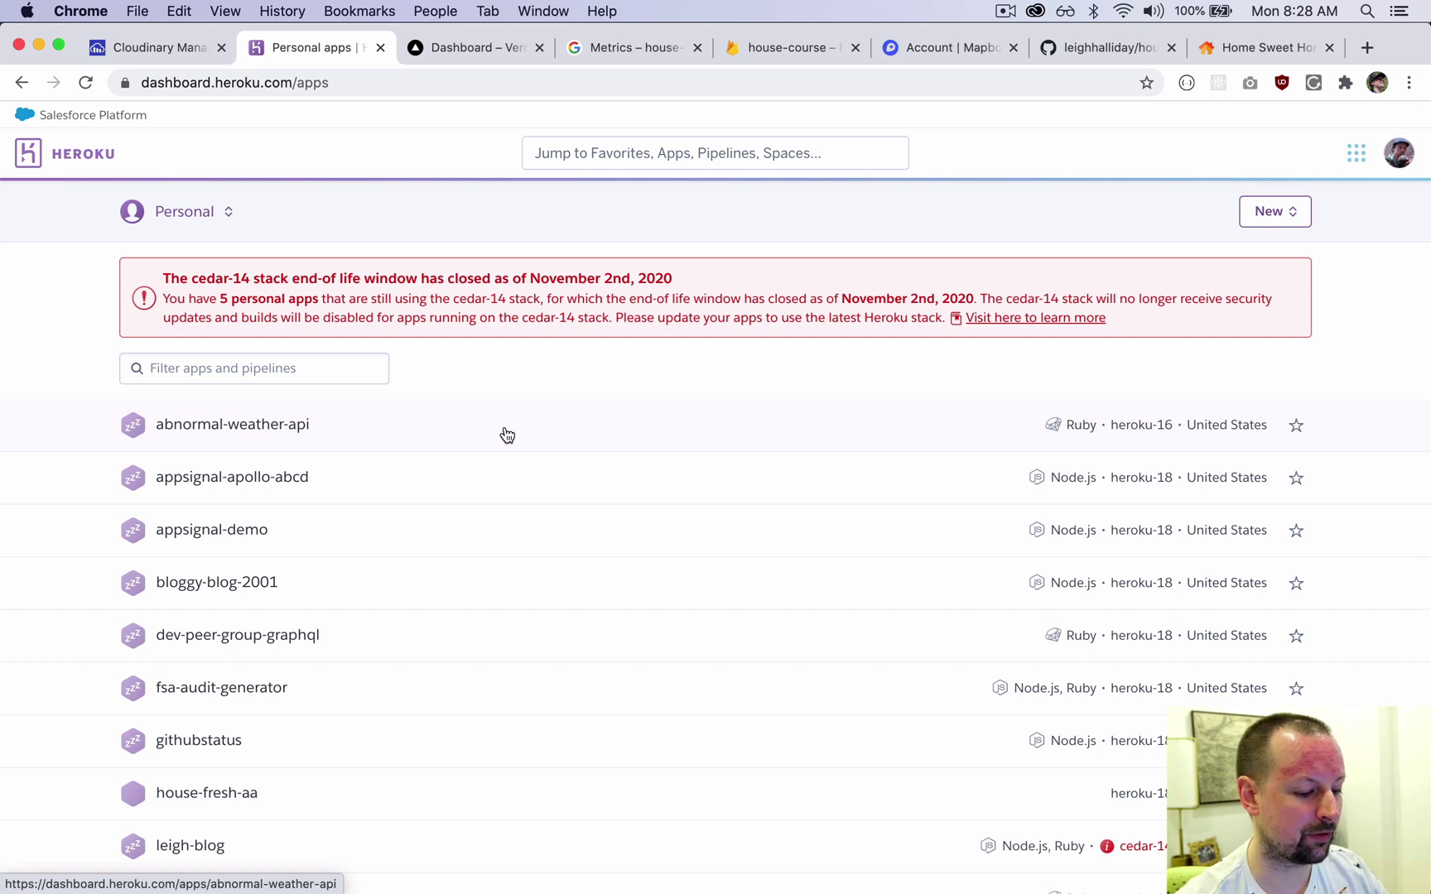
{"action": "key", "text": "super+space"}
{"action": "type", "text": "post"}
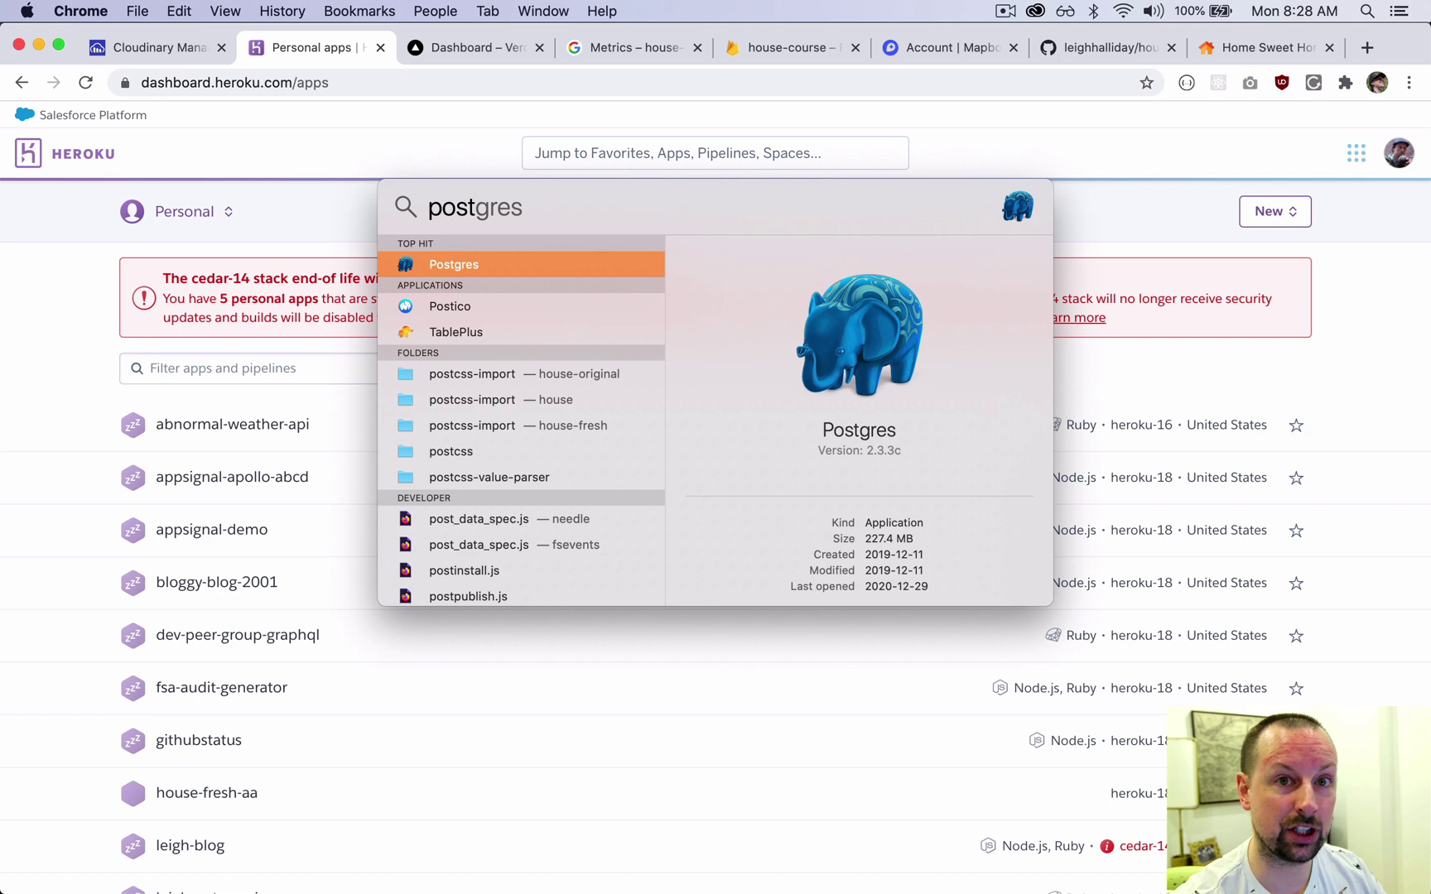
{"action": "key", "text": "Escape"}
{"action": "key", "text": "Escape"}
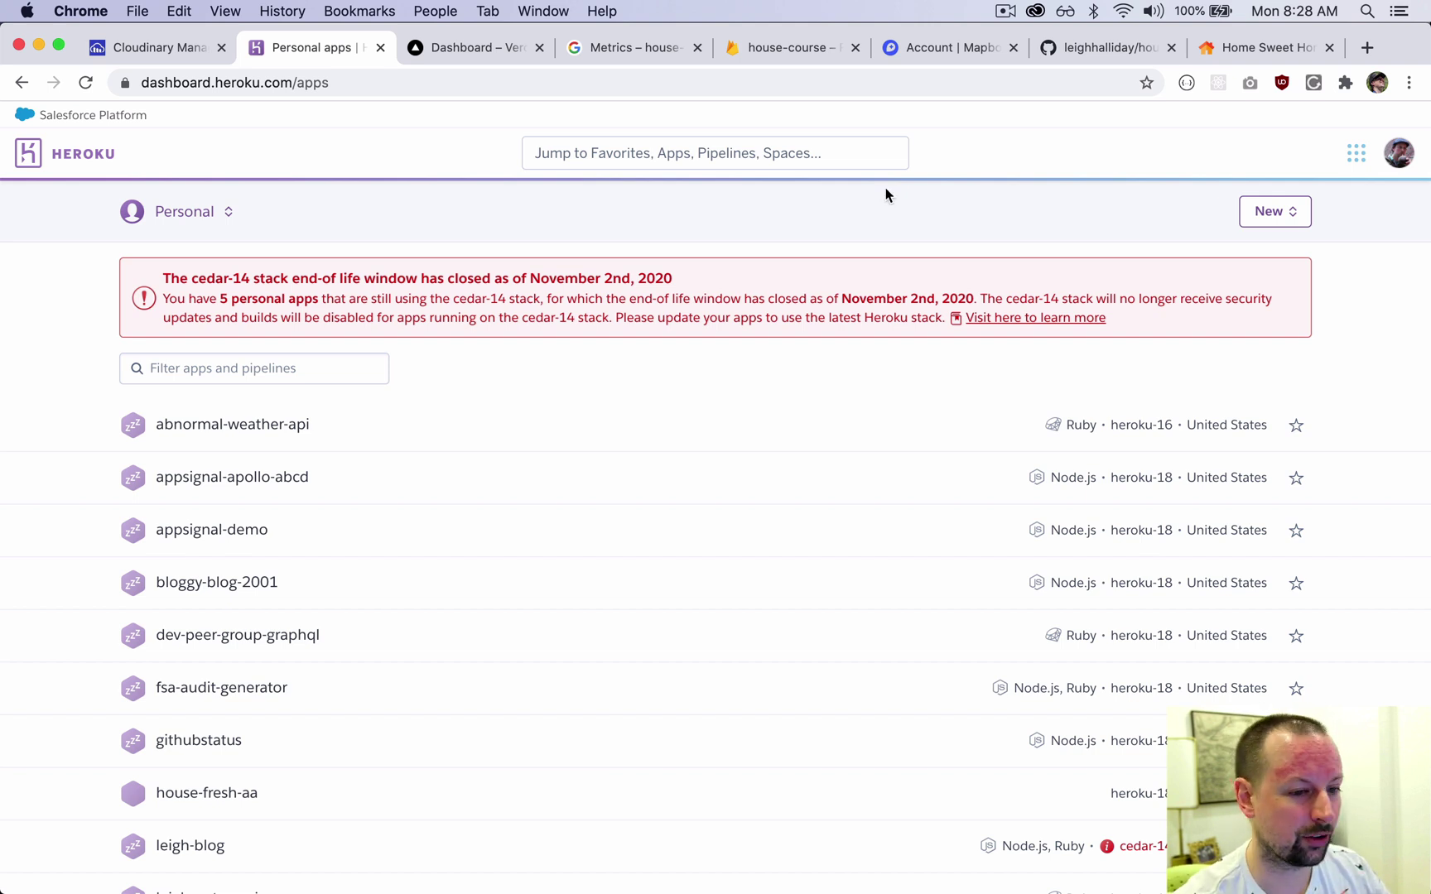
{"action": "left_click", "coordinate": [1244, 202]}
Step: Create a new Heroku app named house-course
{"action": "left_click", "coordinate": [1241, 246]}
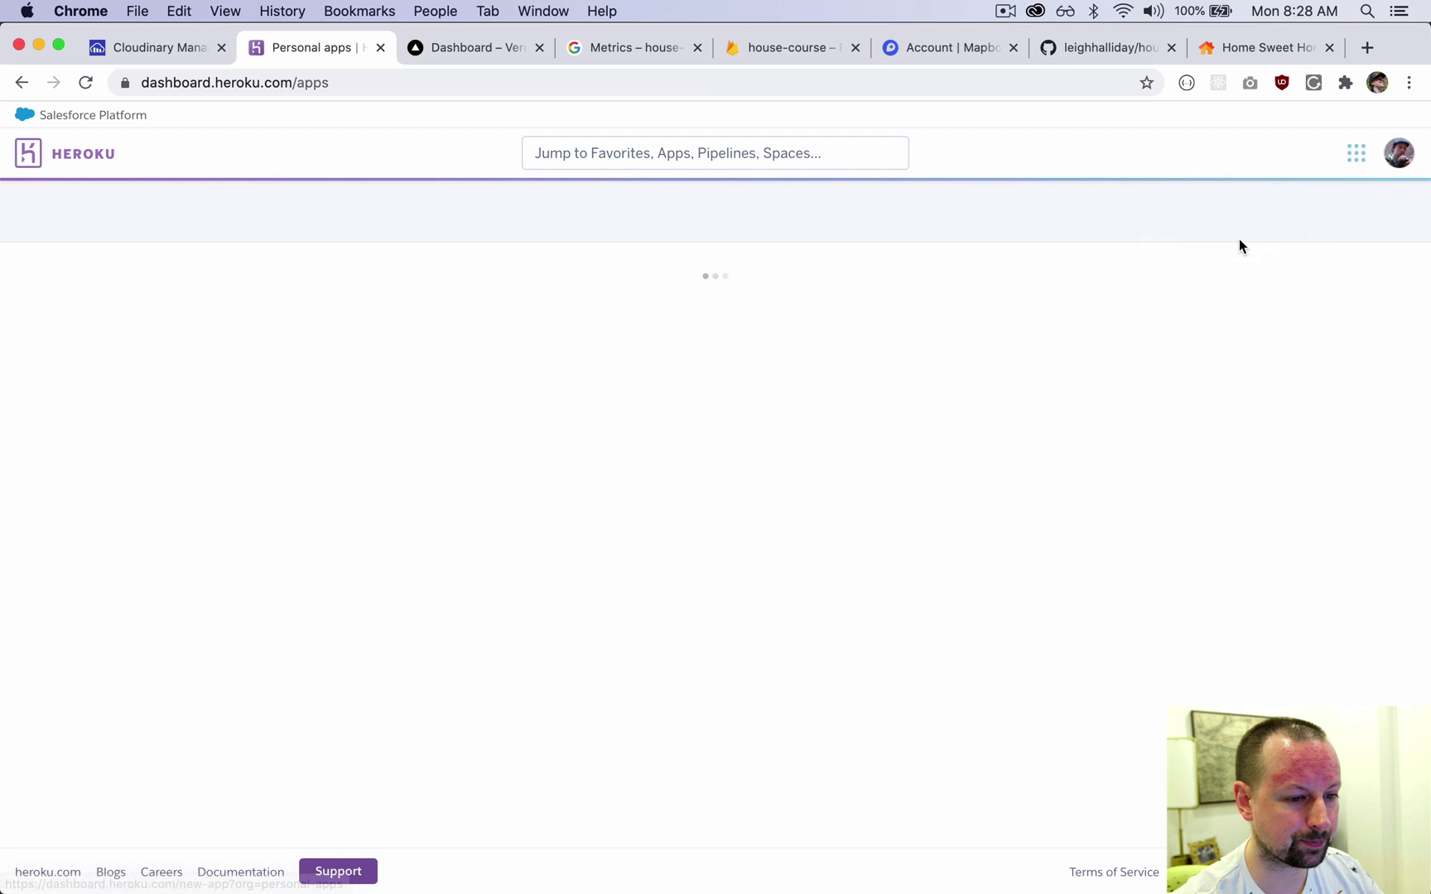
{"action": "left_click", "coordinate": [463, 324]}
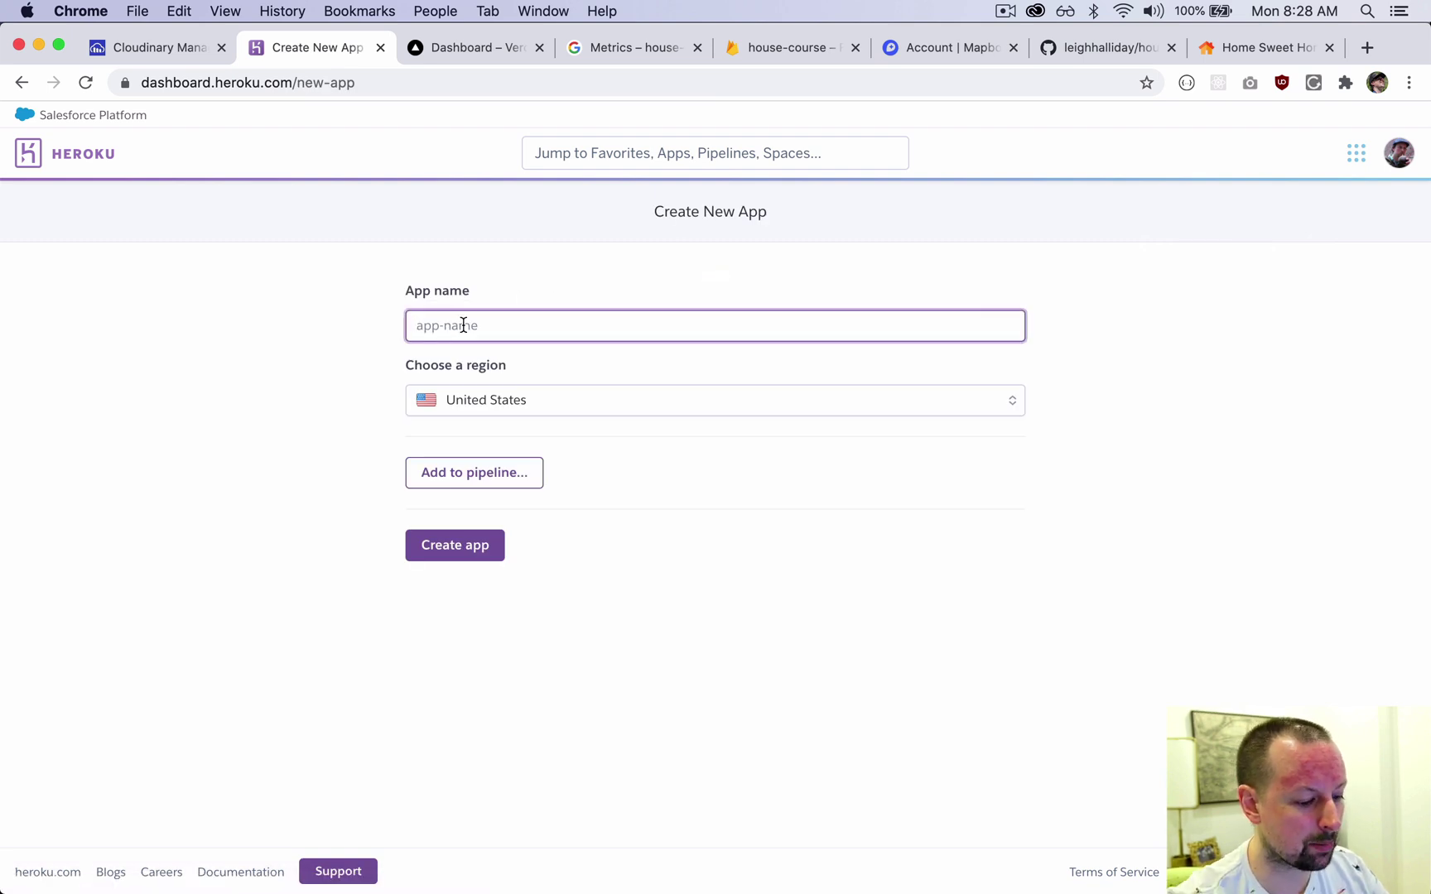
{"action": "type", "text": "house-course"}
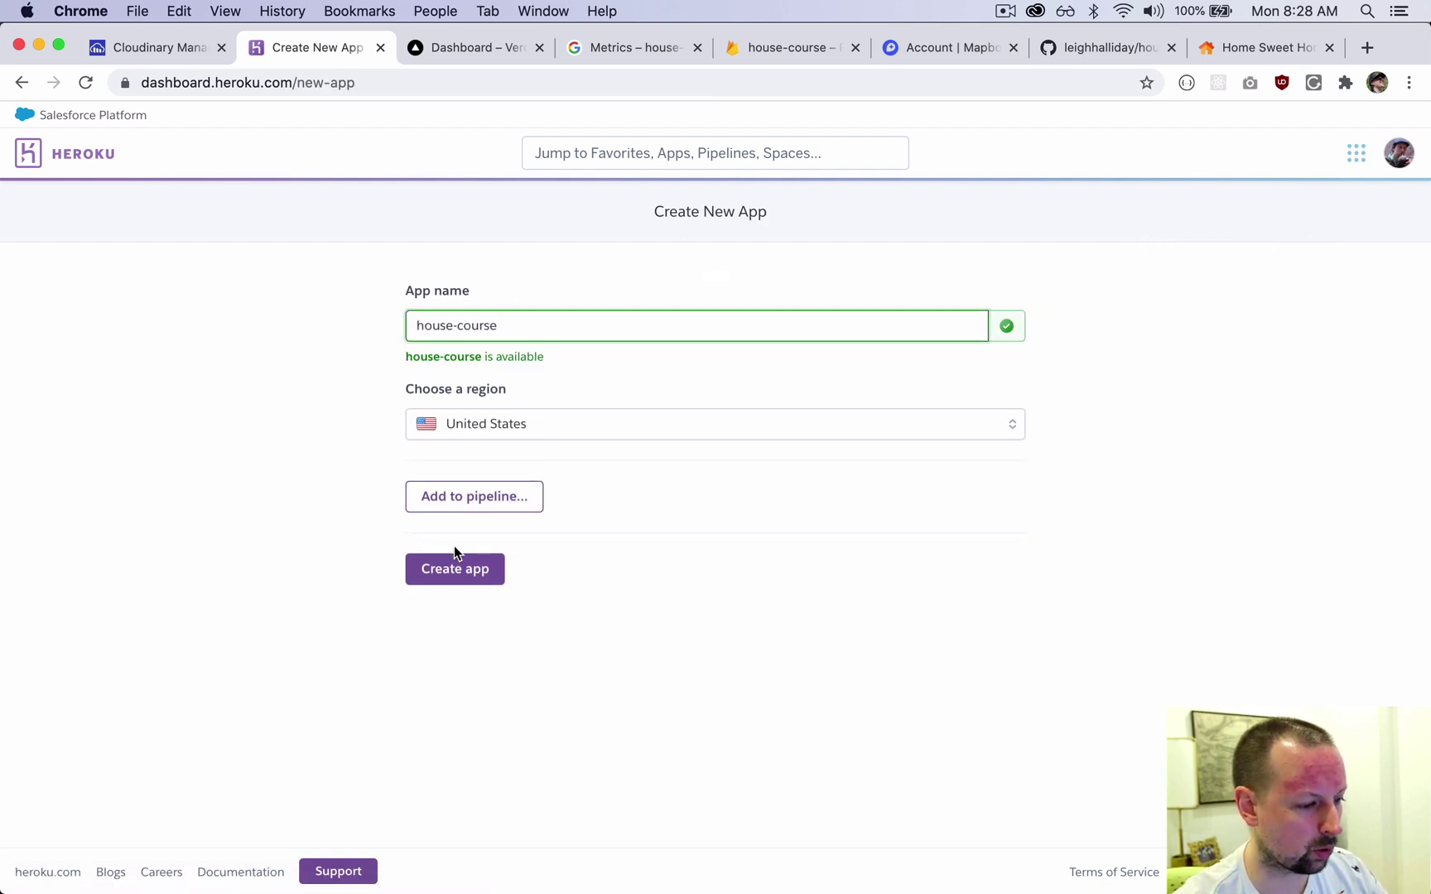
{"action": "left_click", "coordinate": [455, 570]}
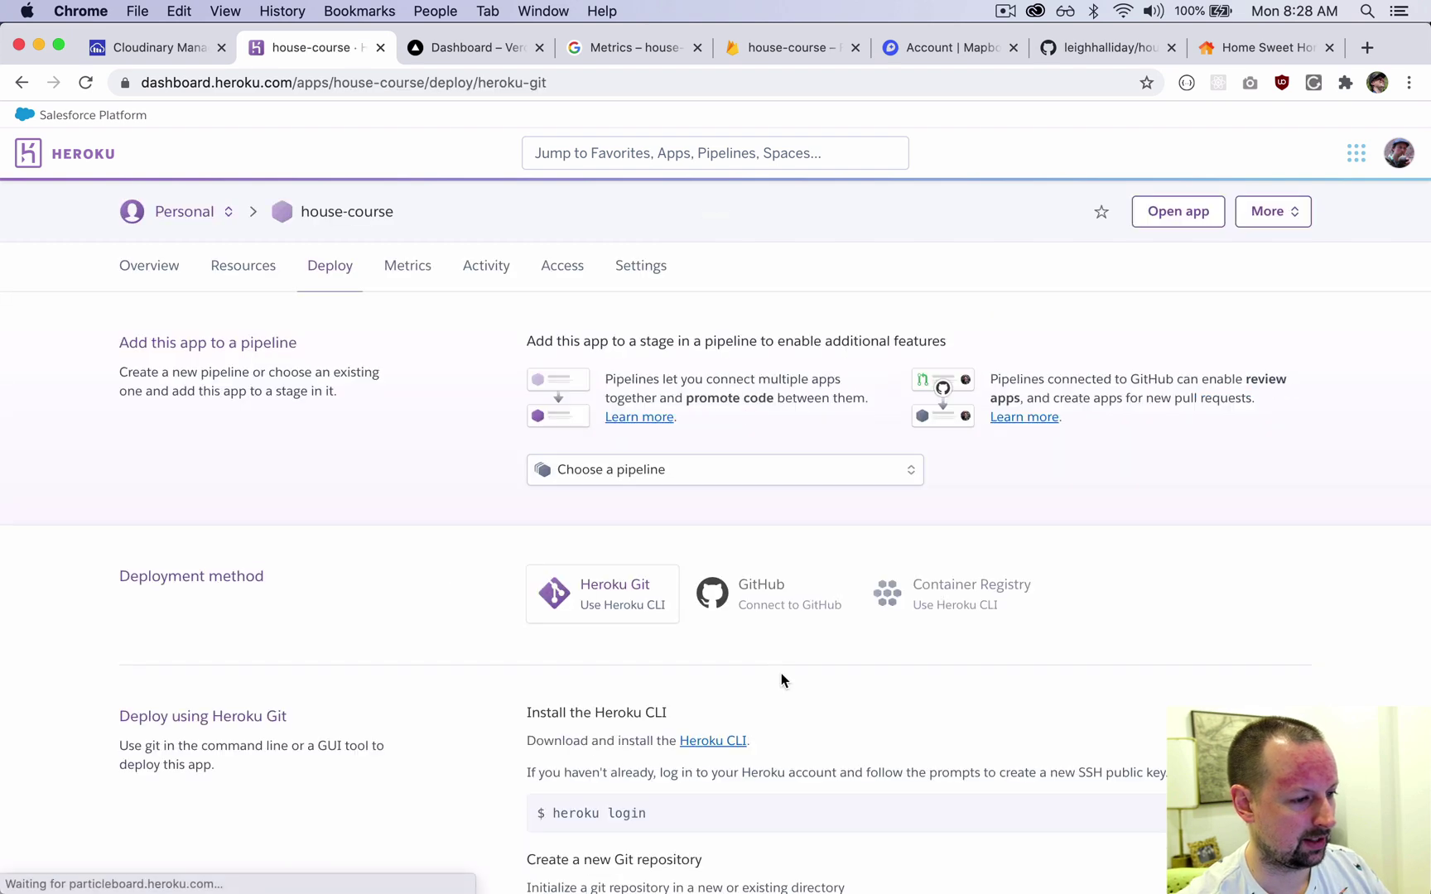
{"action": "left_click", "coordinate": [157, 279]}
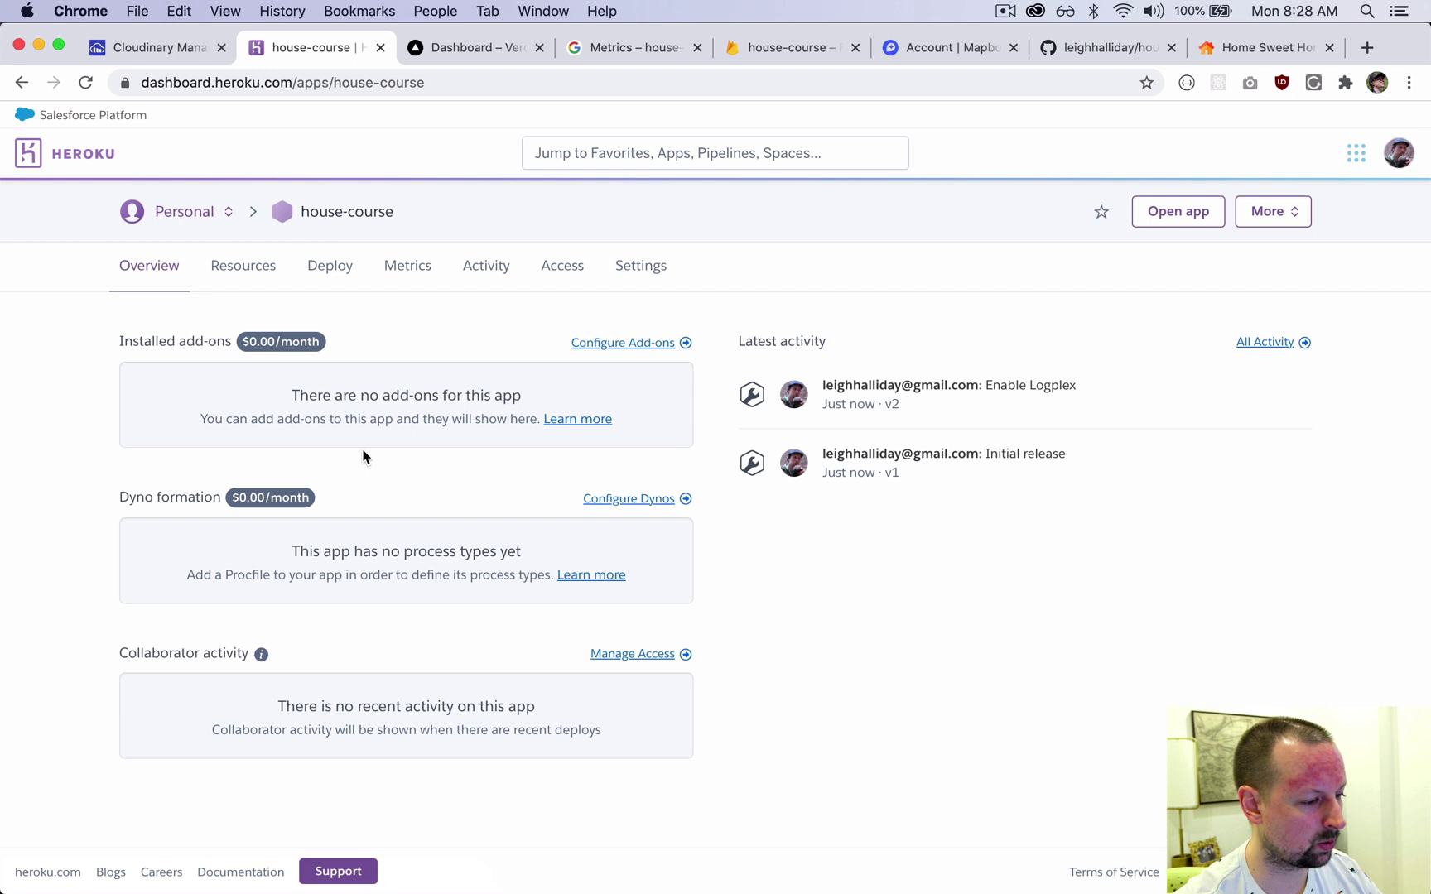
Step: Attach the free Hobby Dev Heroku Postgres add-on to house-course
{"action": "left_click", "coordinate": [626, 344]}
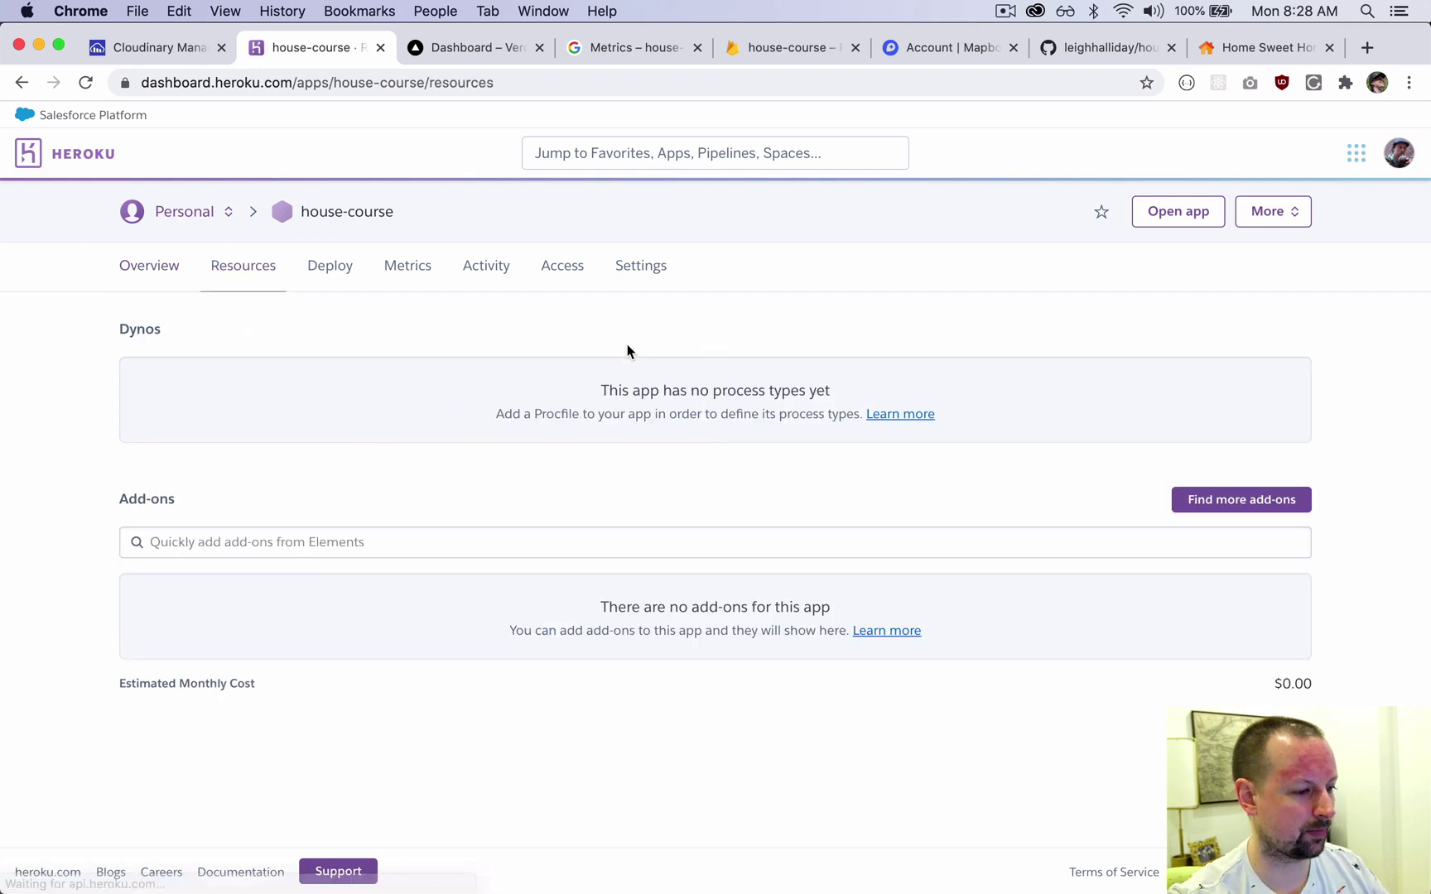
{"action": "left_click", "coordinate": [284, 541]}
{"action": "type", "text": "postgr"}
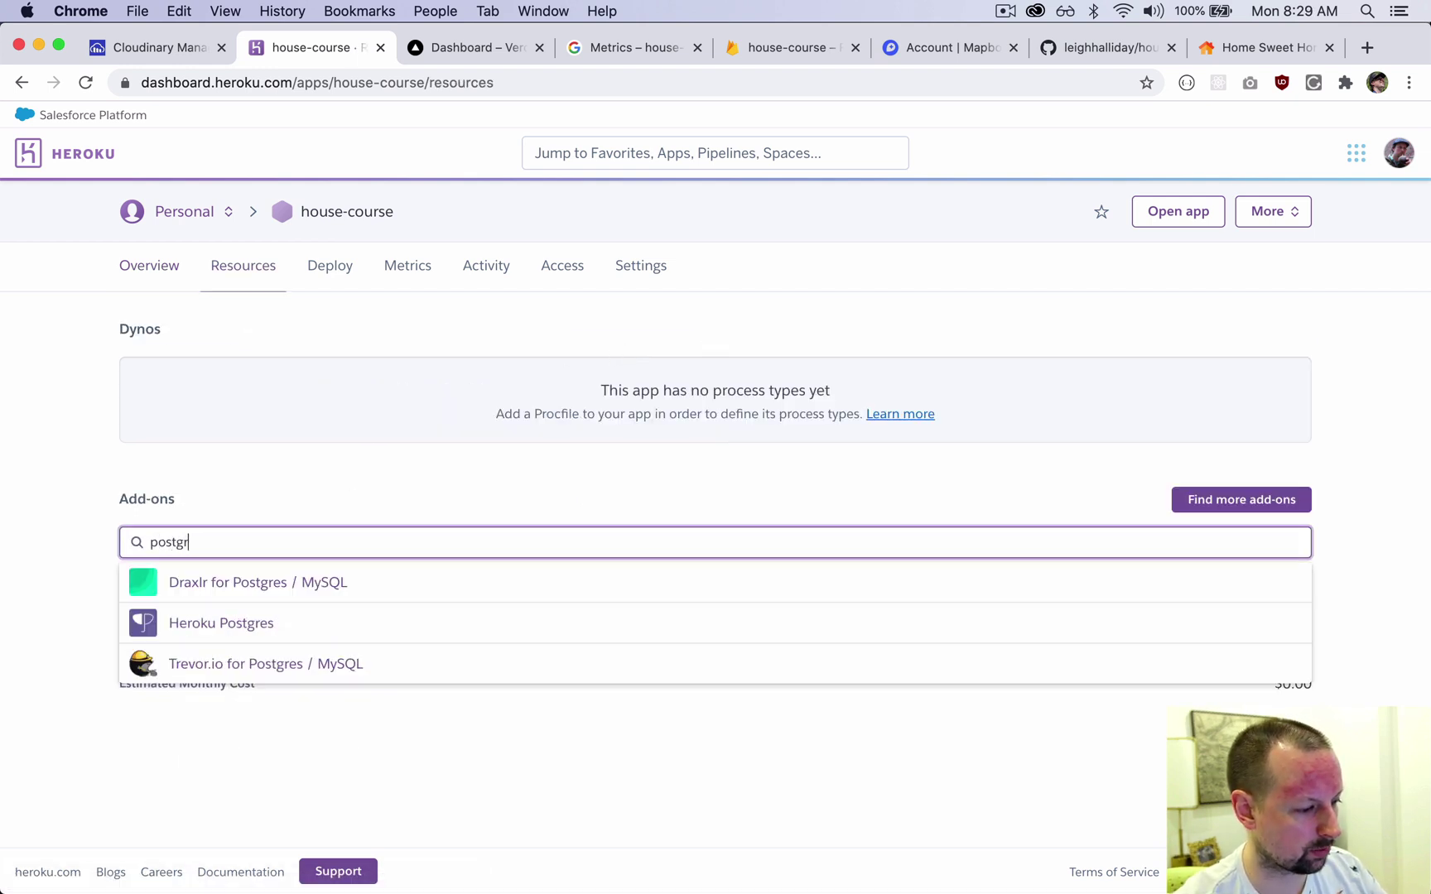
{"action": "left_click", "coordinate": [249, 629]}
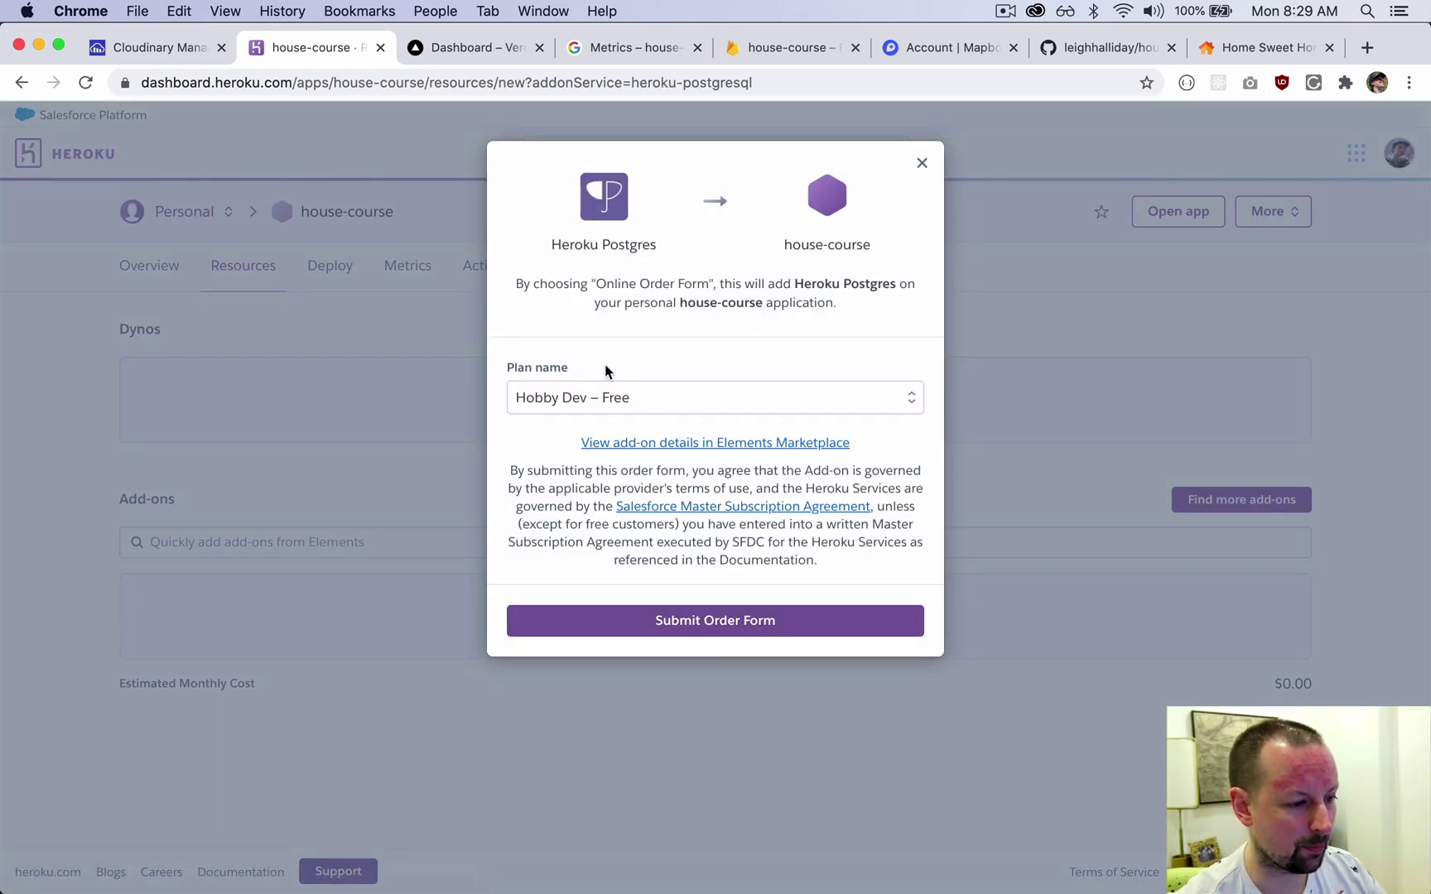
{"action": "left_click", "coordinate": [665, 630]}
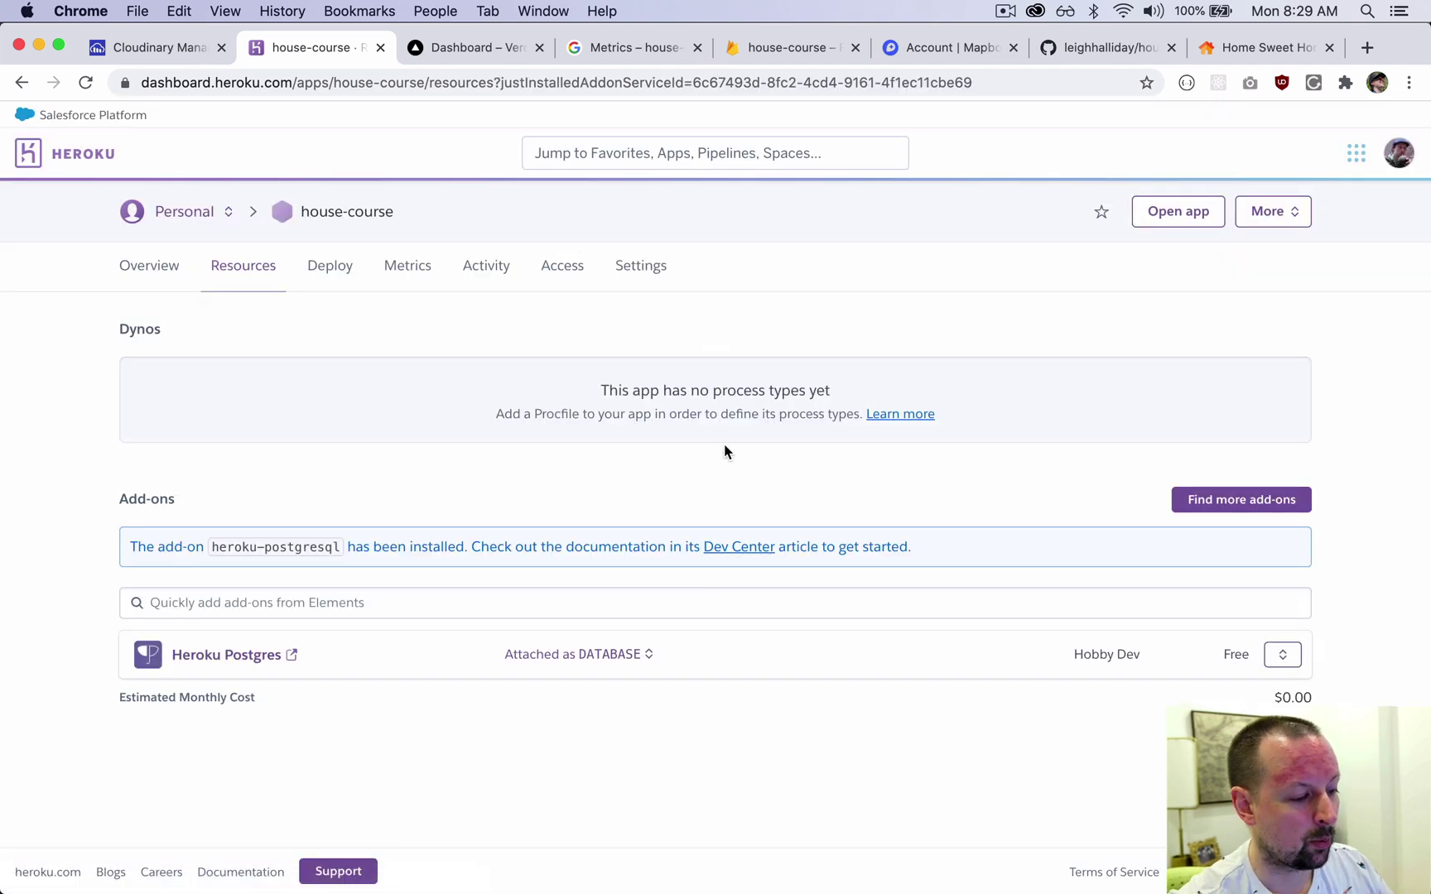
Step: Reveal the app's Config Vars in Settings and copy the DATABASE_URL value
{"action": "left_click", "coordinate": [639, 269]}
{"action": "scroll", "coordinate": [601, 497], "scroll_direction": "down", "scroll_amount": 2}
{"action": "left_click", "coordinate": [599, 650]}
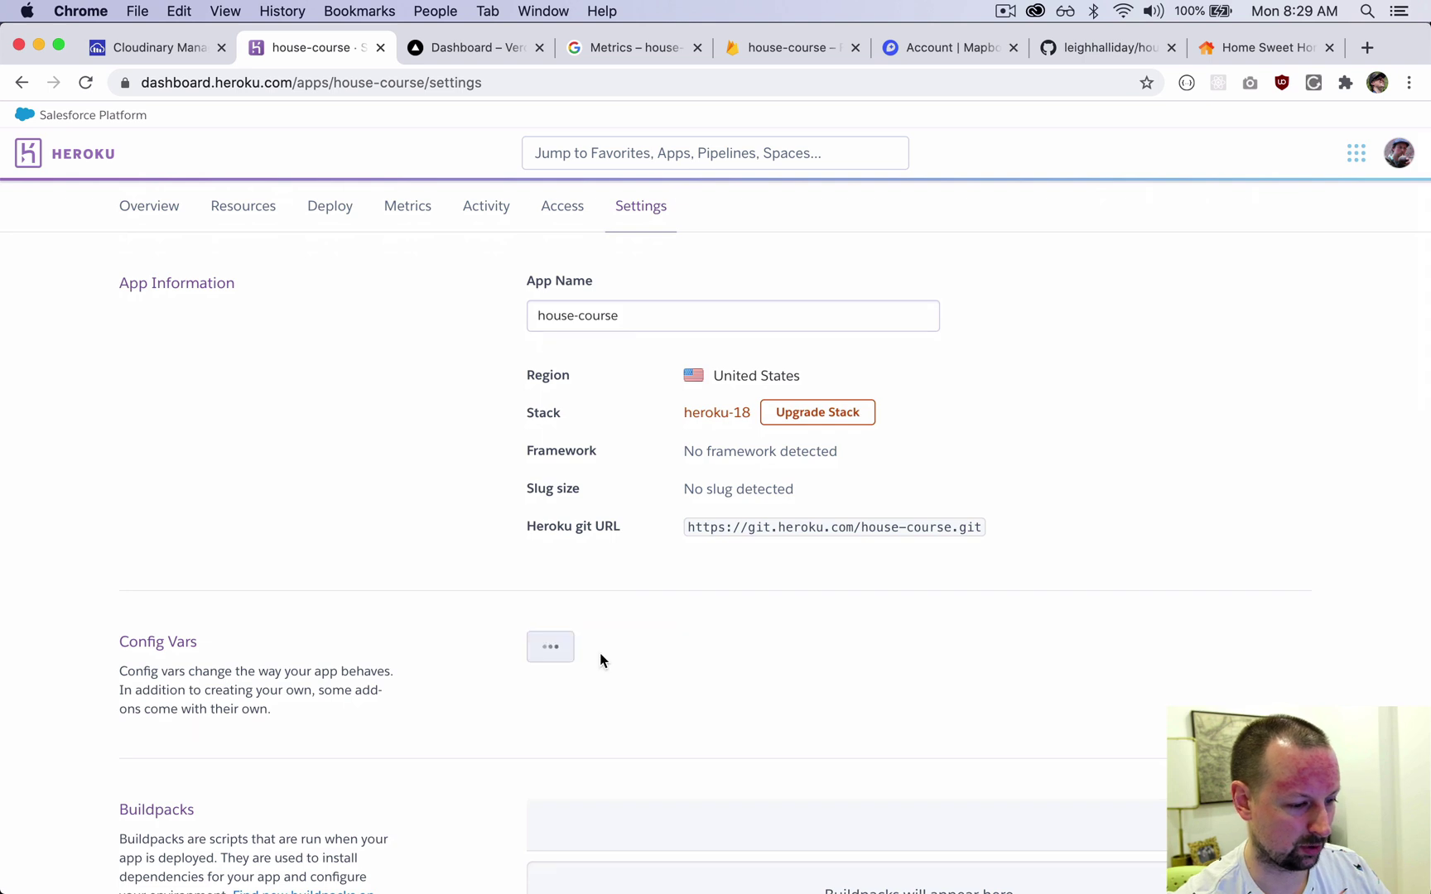
{"action": "scroll", "coordinate": [602, 671], "scroll_direction": "down", "scroll_amount": 2}
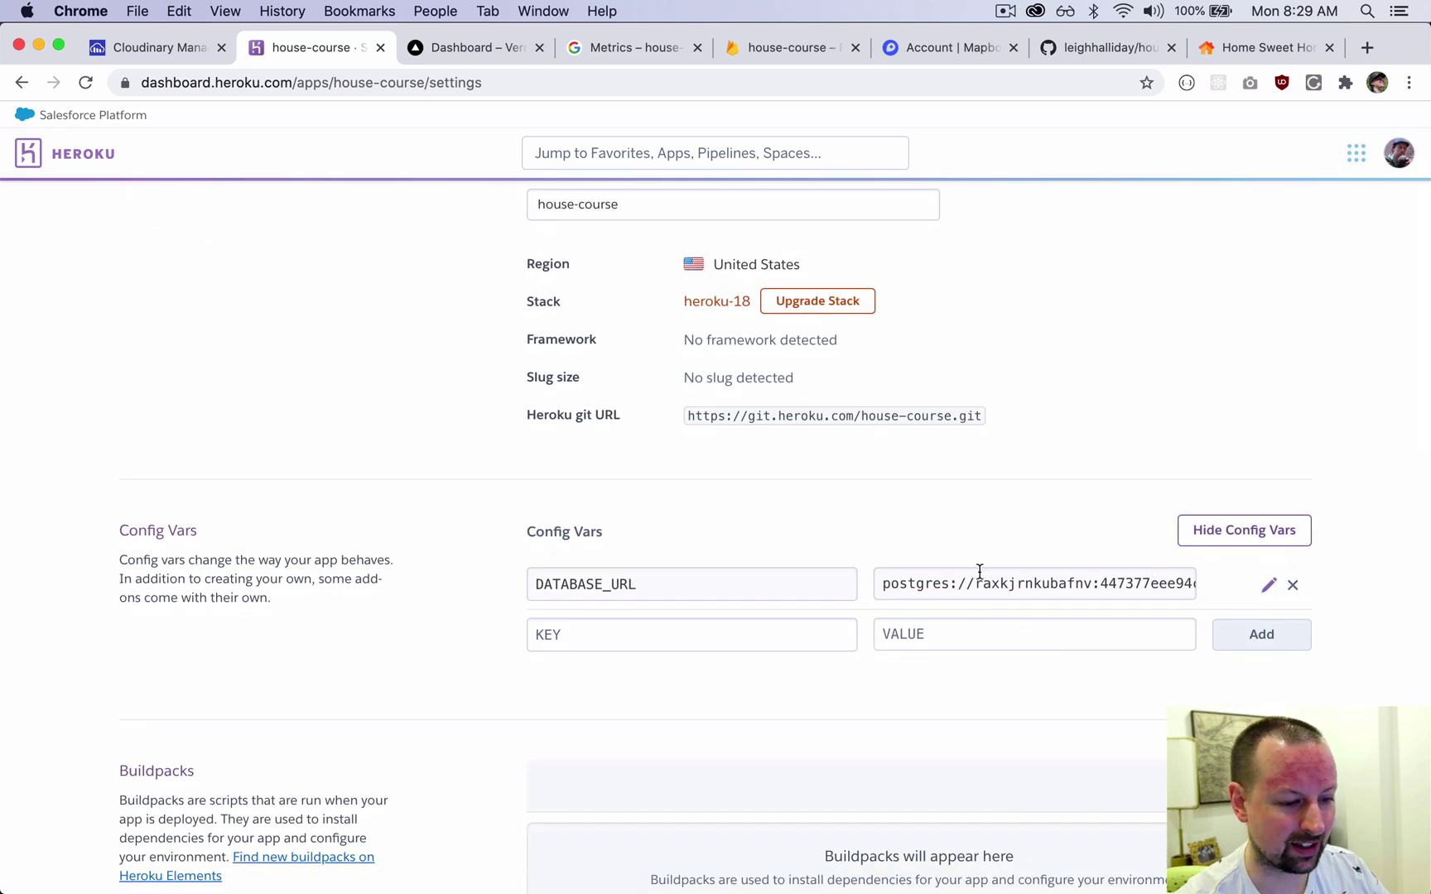
{"action": "left_click", "coordinate": [957, 587]}
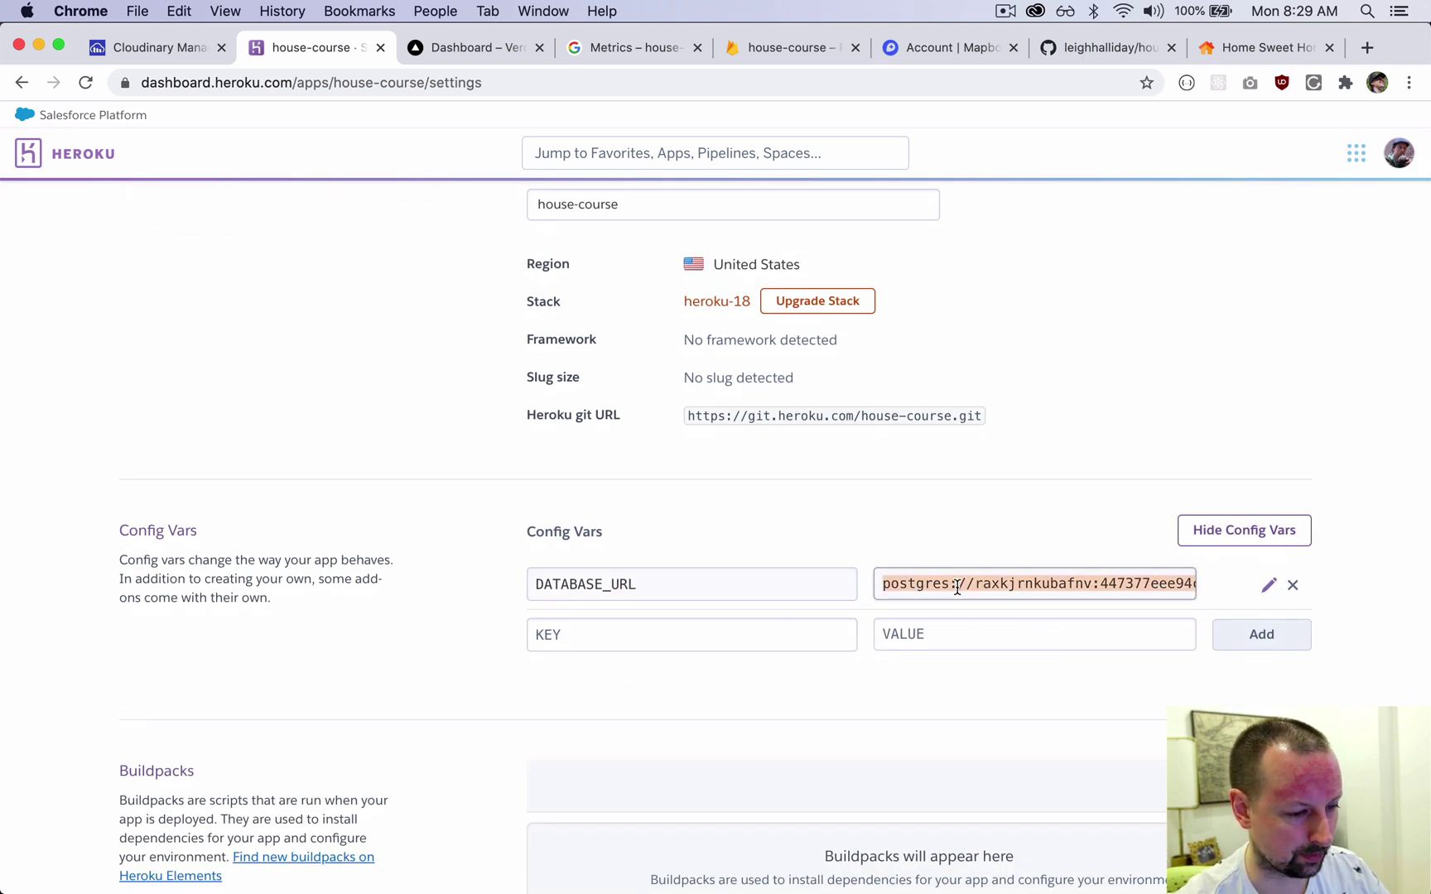
{"action": "key", "text": "super+c"}
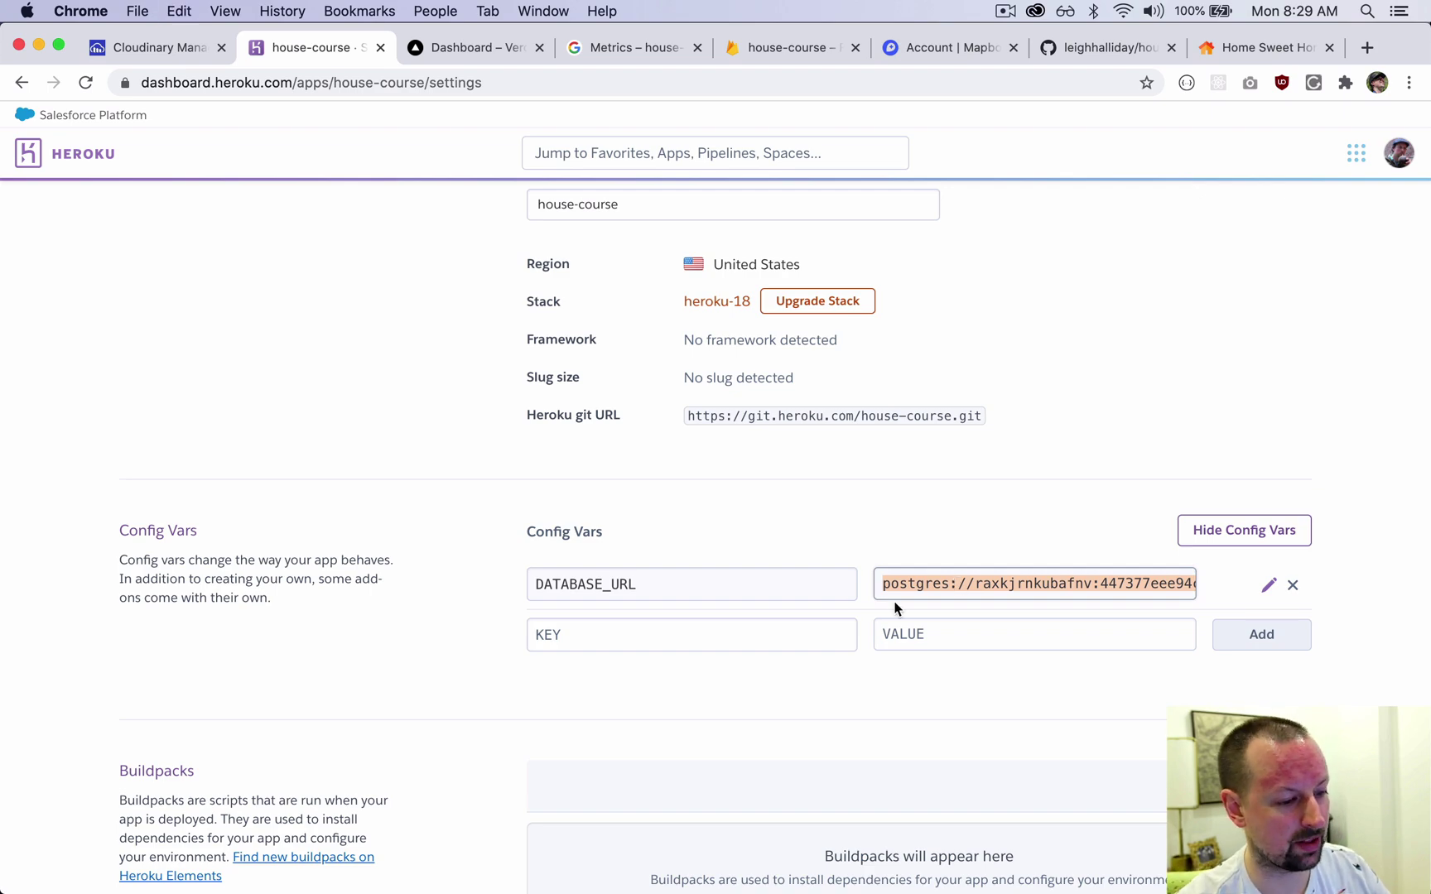
{"action": "key", "text": "super+Tab"}
Step: Paste the Heroku Postgres connection string into the DATABASE_URL quotes on line 13
{"action": "left_click", "coordinate": [517, 858]}
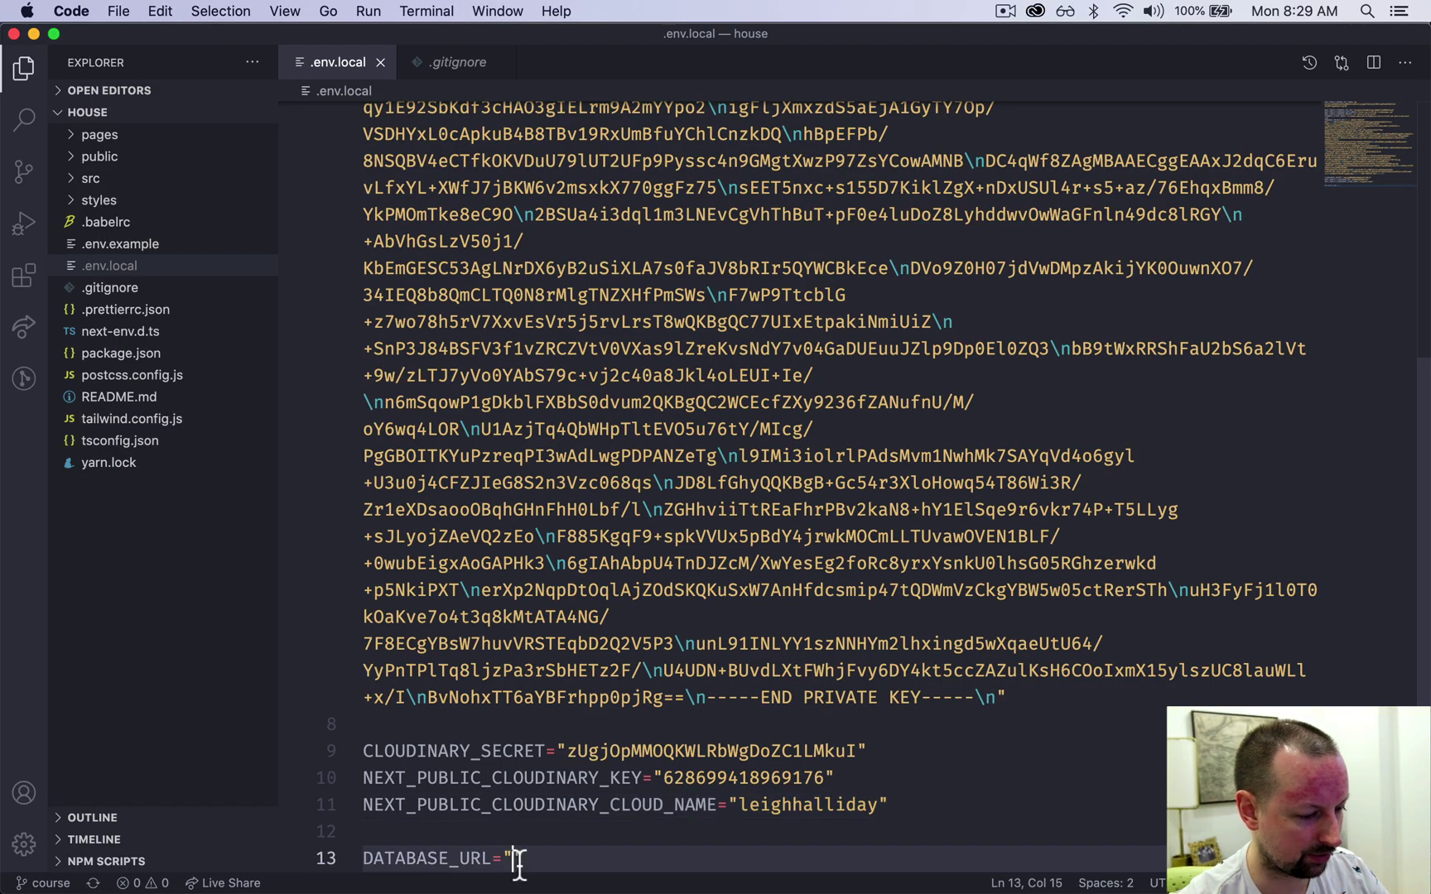
{"action": "key", "text": "super+v"}
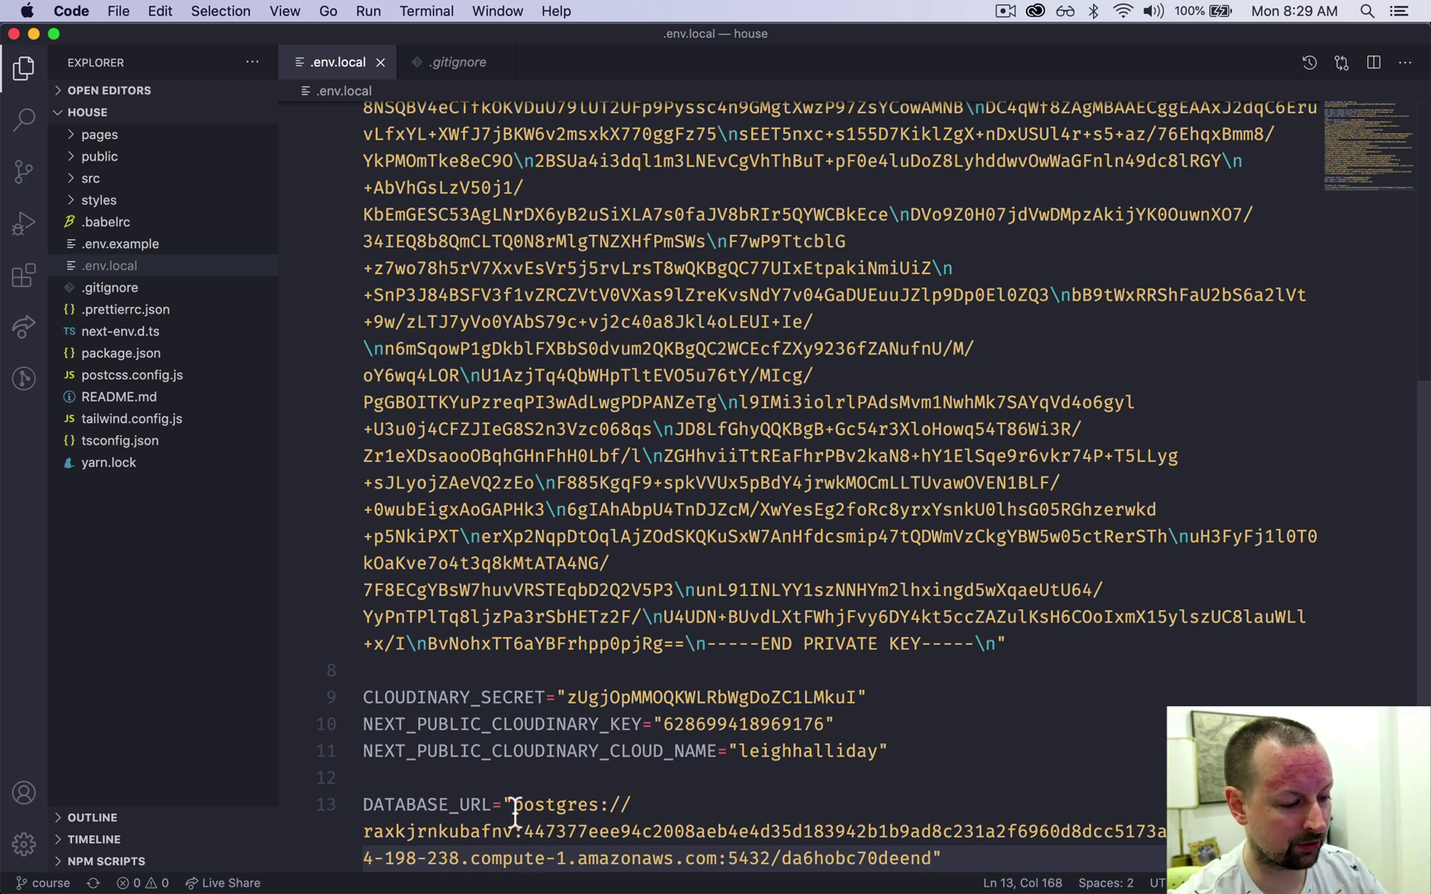
{"action": "left_click_drag", "start_coordinate": [513, 805], "coordinate": [934, 861]}
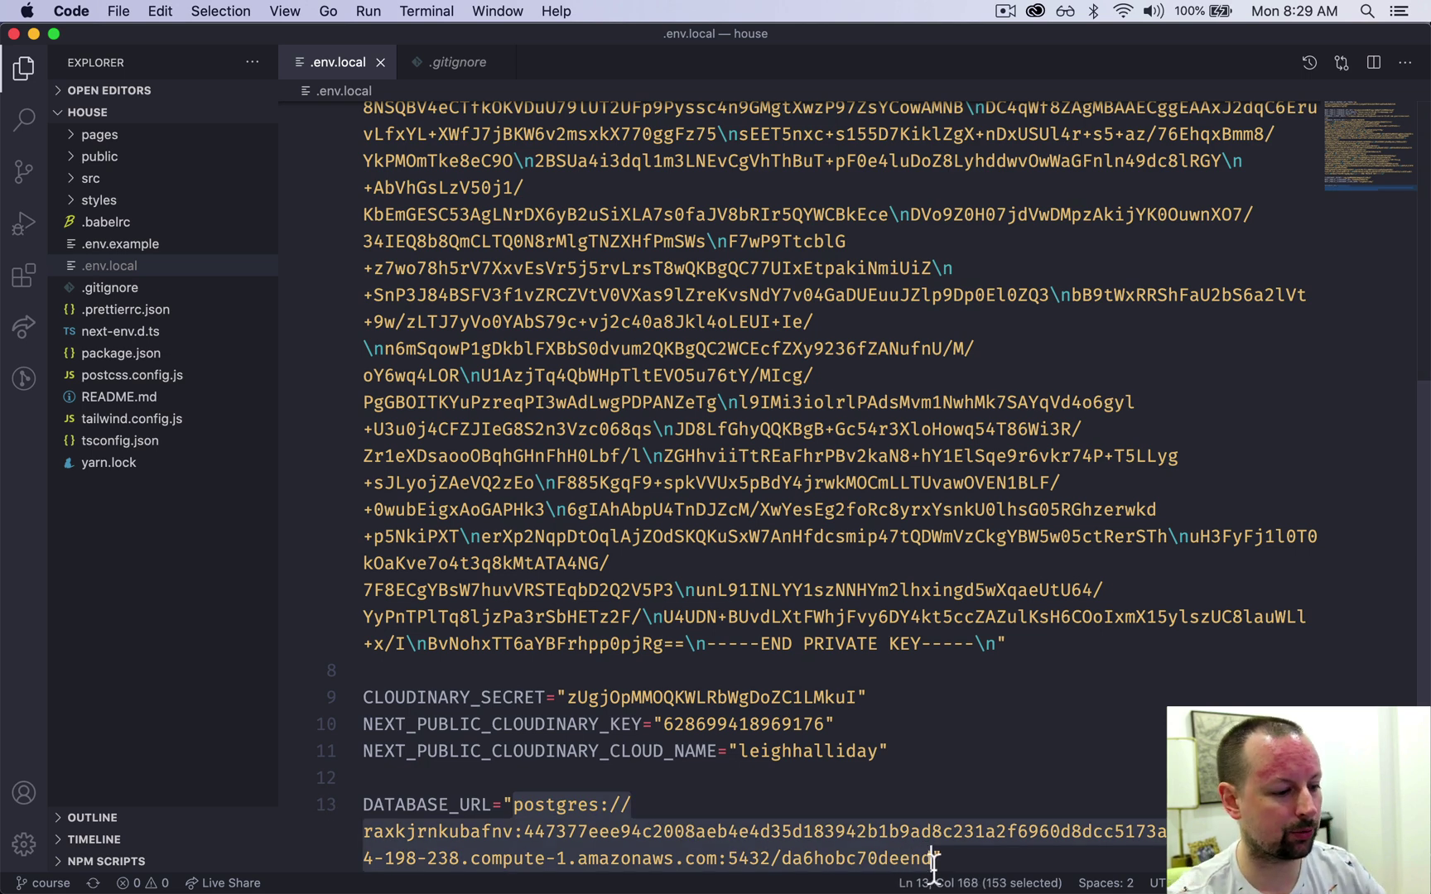
{"action": "key", "text": "Left"}
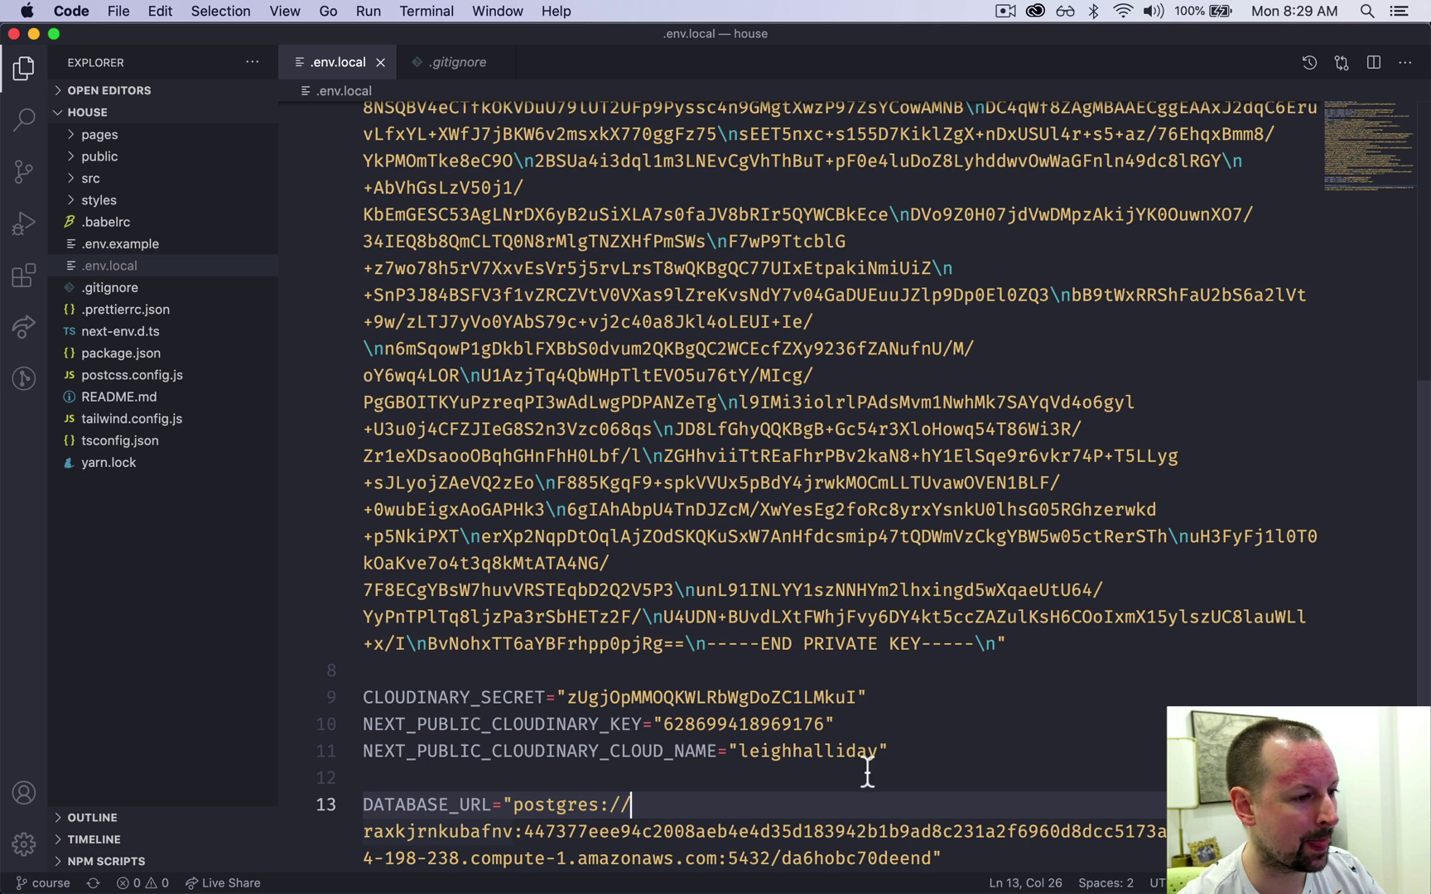
{"action": "key", "text": "super+Tab"}
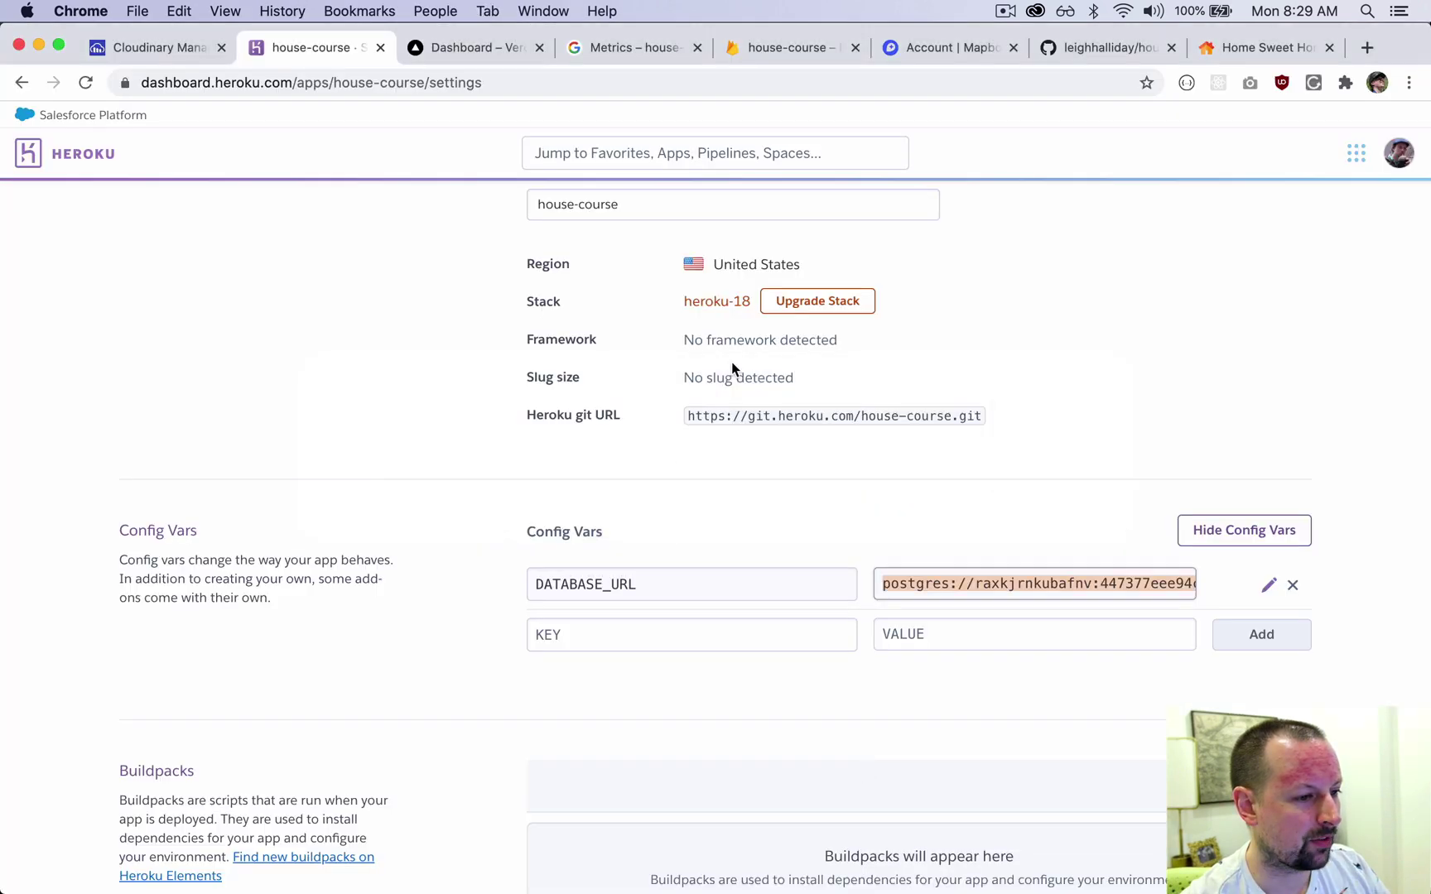
Step: Check the Vercel dashboard and the deployed Home Sweet Home page, then return to .env.local
{"action": "left_click", "coordinate": [488, 47]}
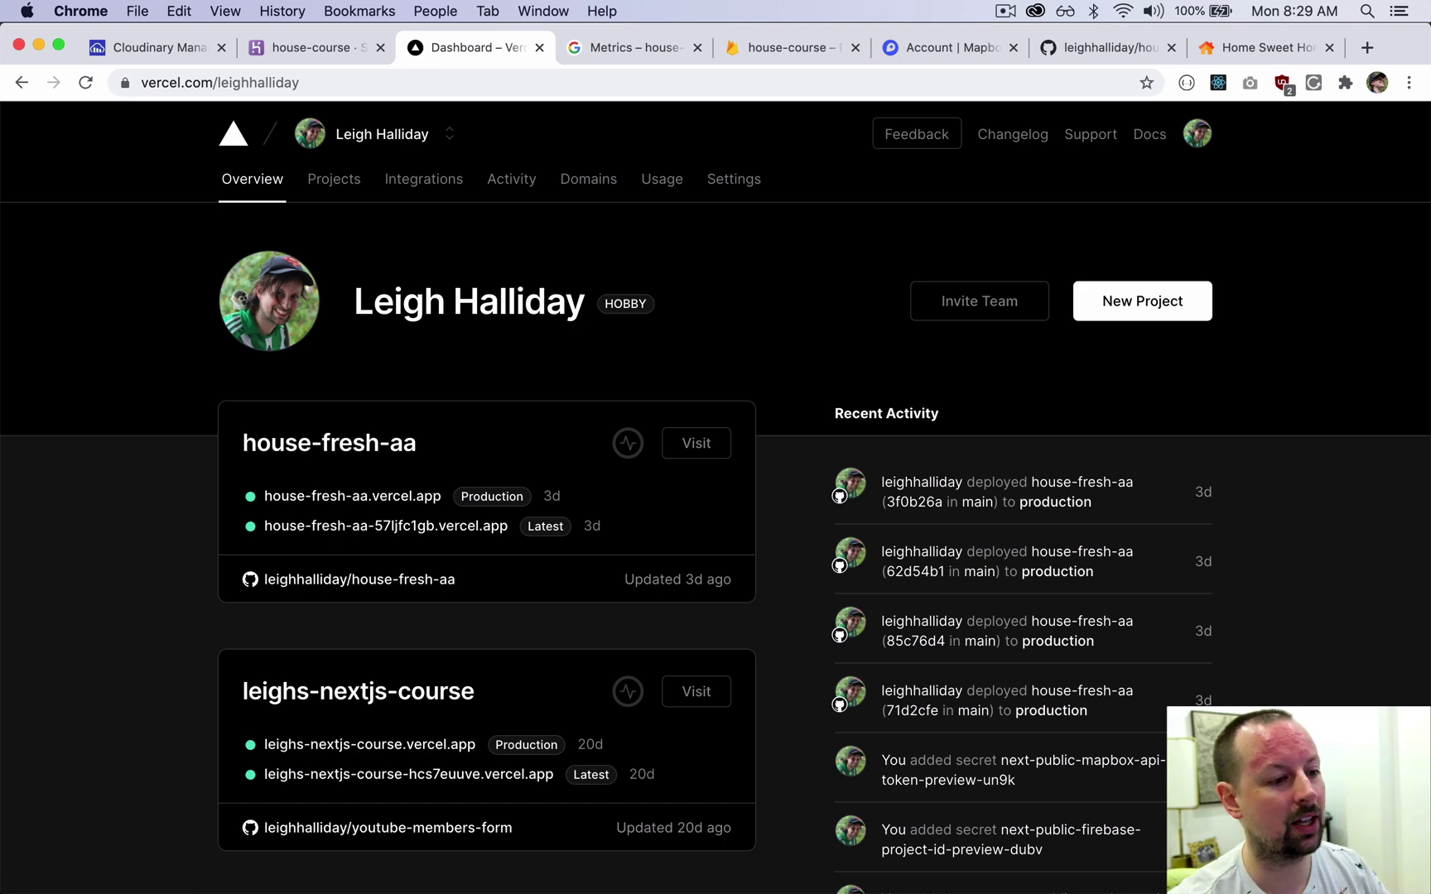
{"action": "left_click", "coordinate": [1279, 52]}
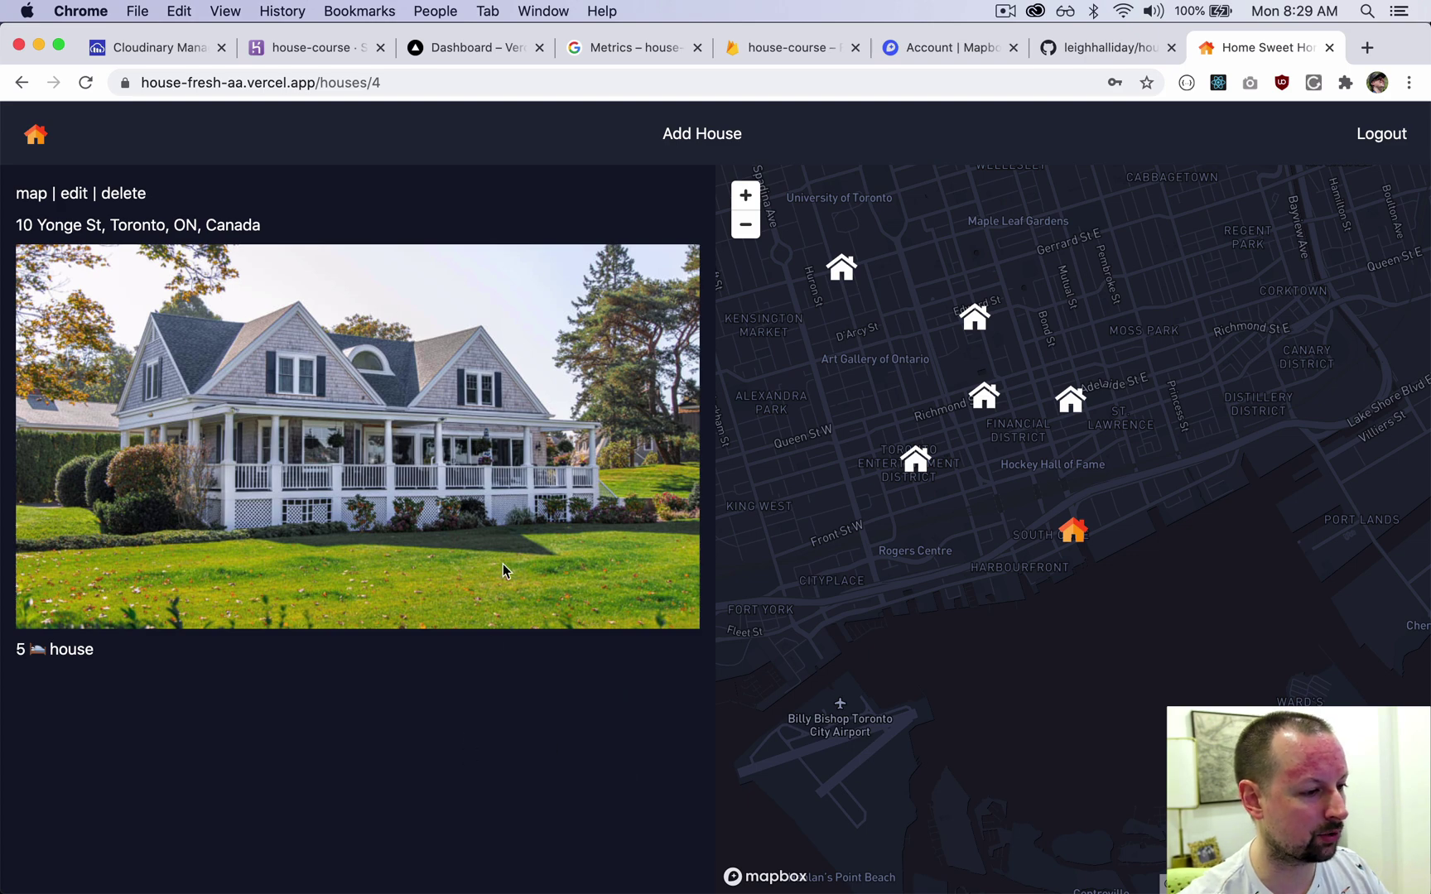
{"action": "mouse_move", "coordinate": [450, 879]}
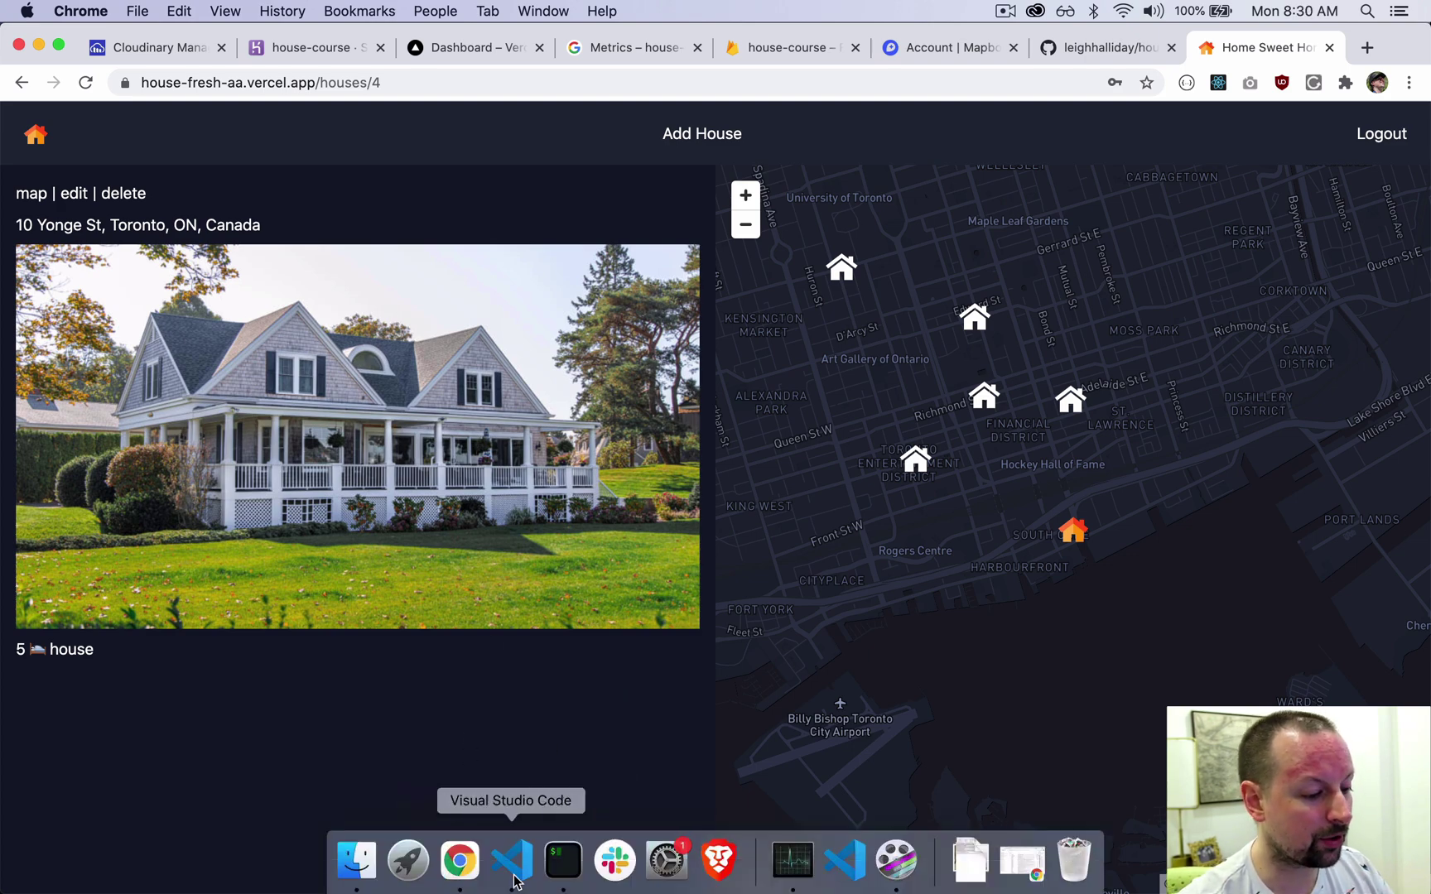
{"action": "left_click", "coordinate": [513, 861]}
{"action": "left_click", "coordinate": [555, 509]}
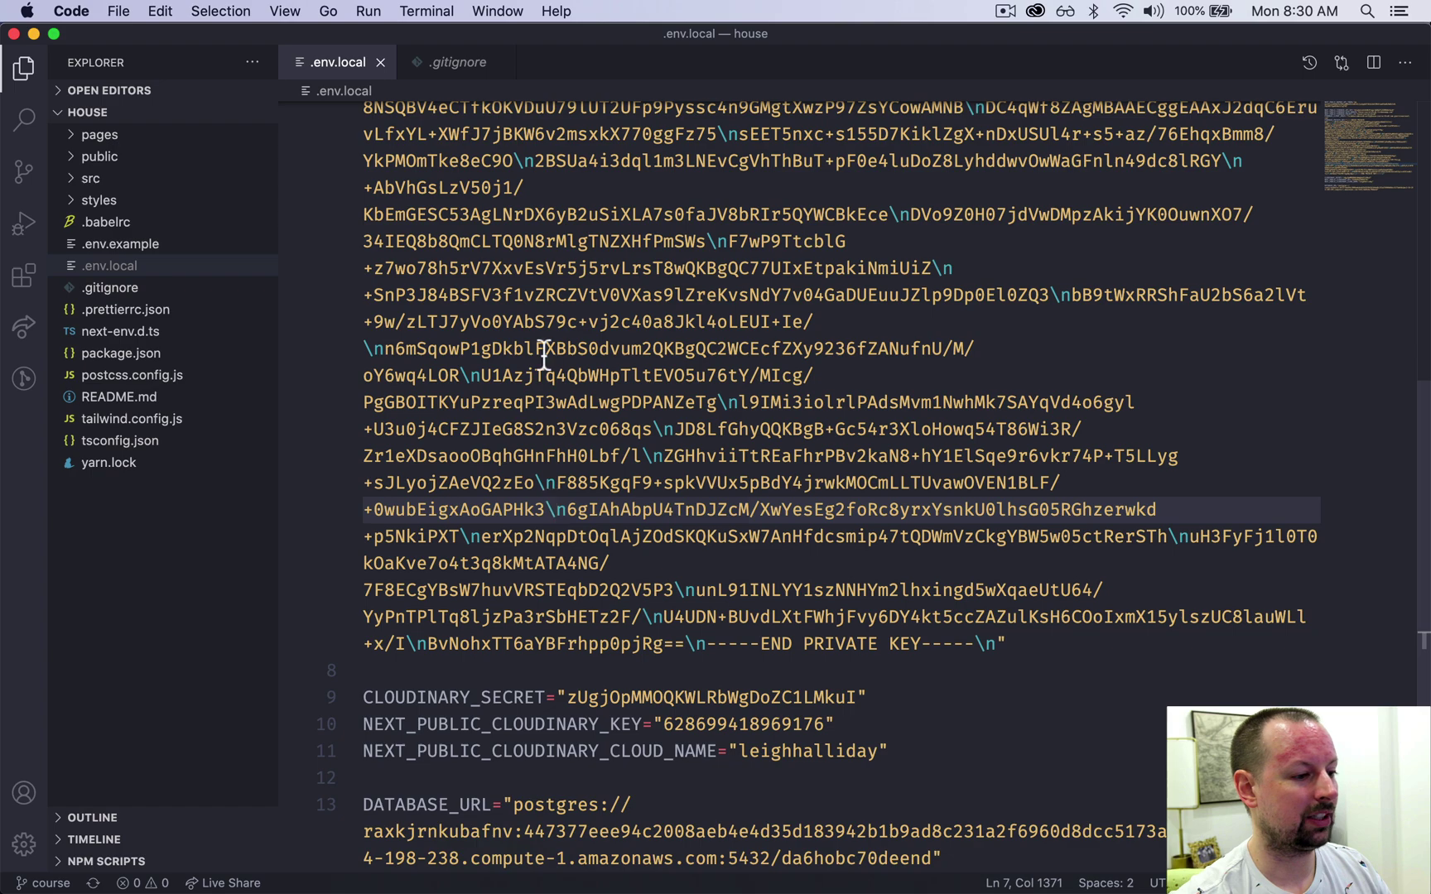
{"action": "scroll", "coordinate": [550, 346], "scroll_direction": "up", "scroll_amount": 5}
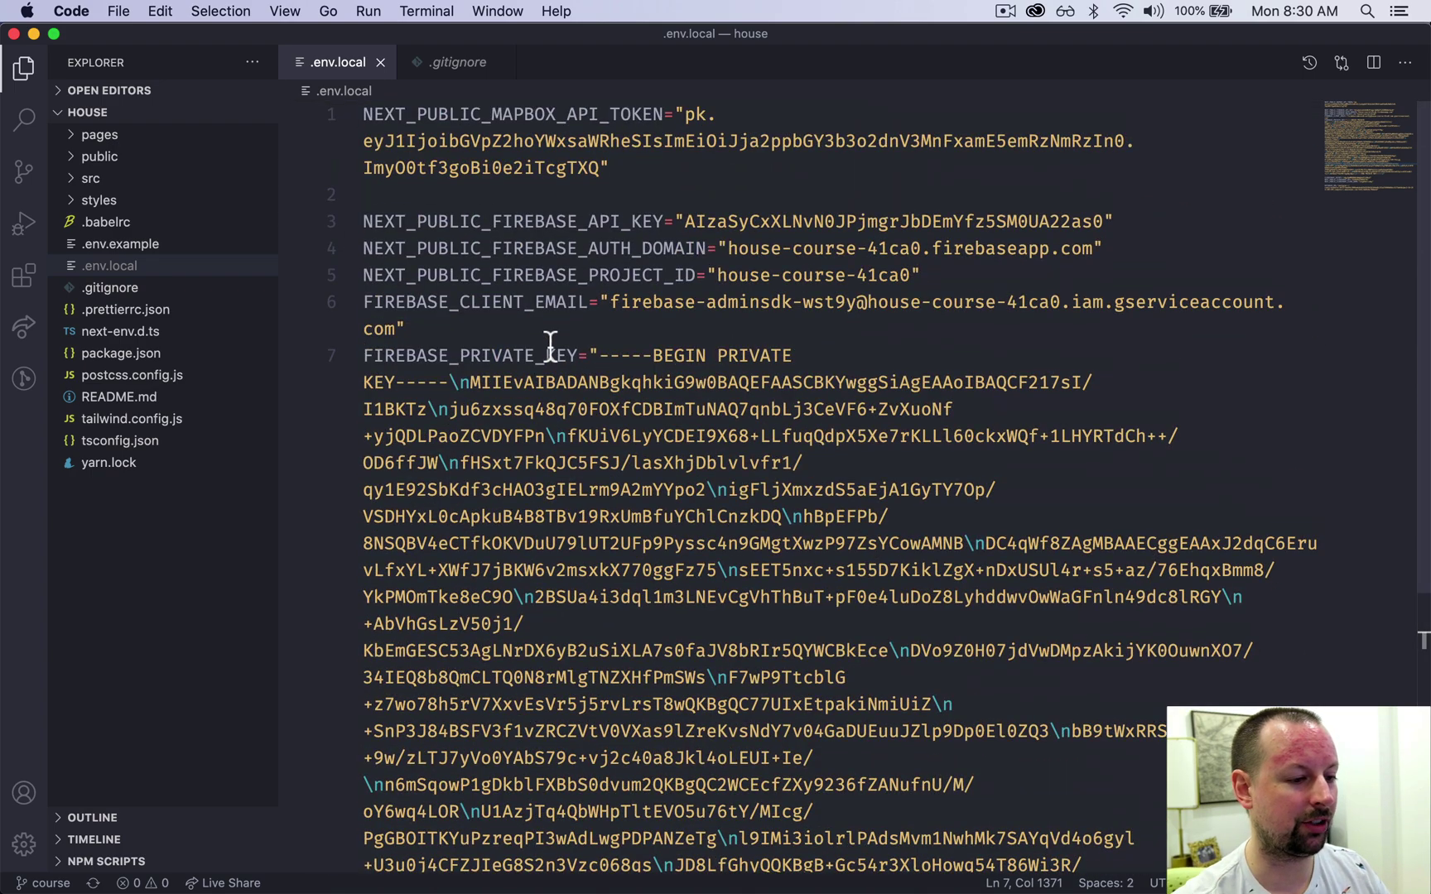
{"action": "scroll", "coordinate": [549, 346], "scroll_direction": "down", "scroll_amount": 5}
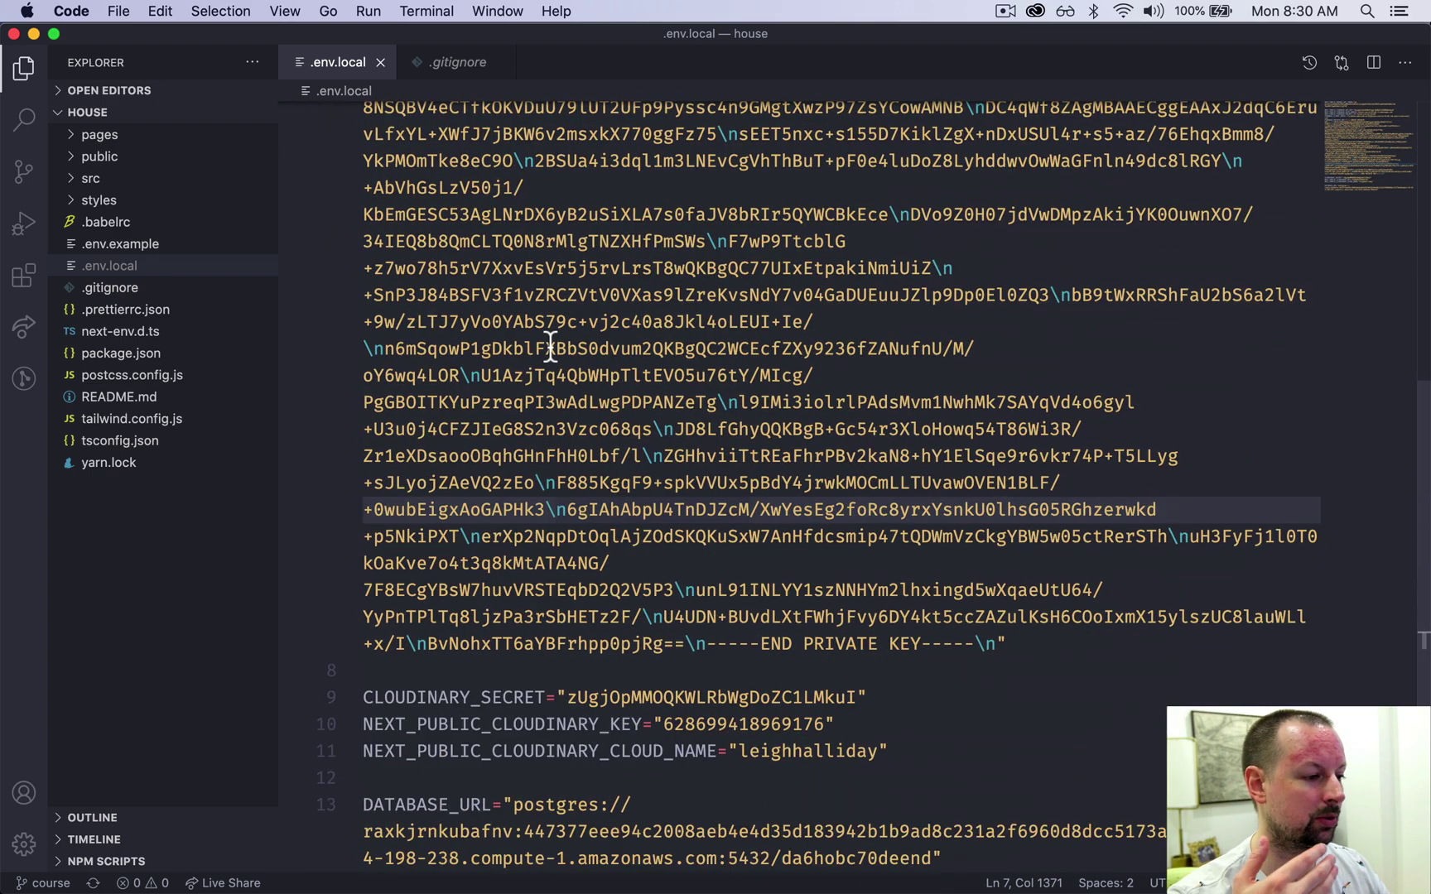